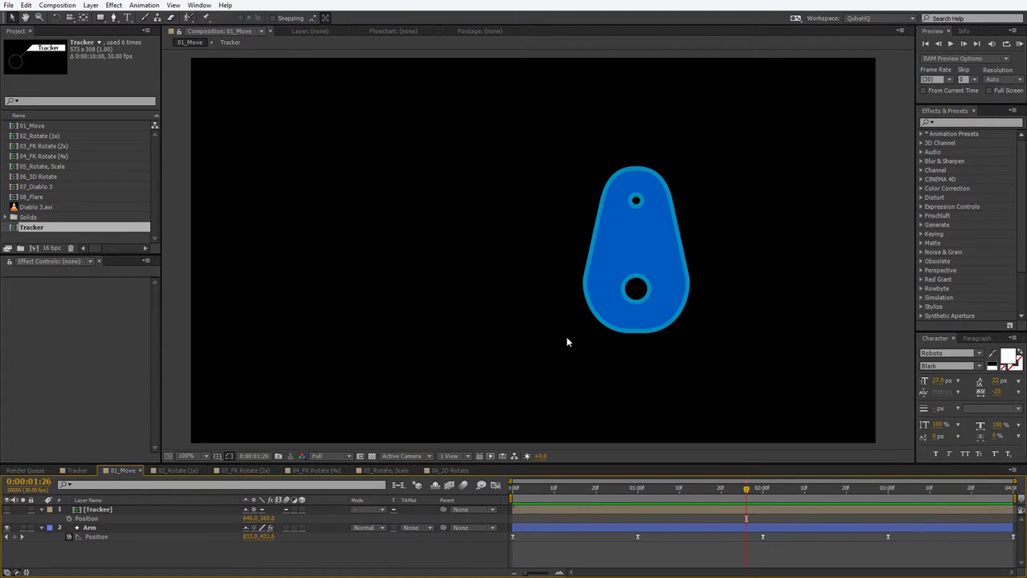
# - Preview the arm's movement, then show the Tracker layer and place it on the arm's small hole at about 832, 266
pyautogui.press('space')
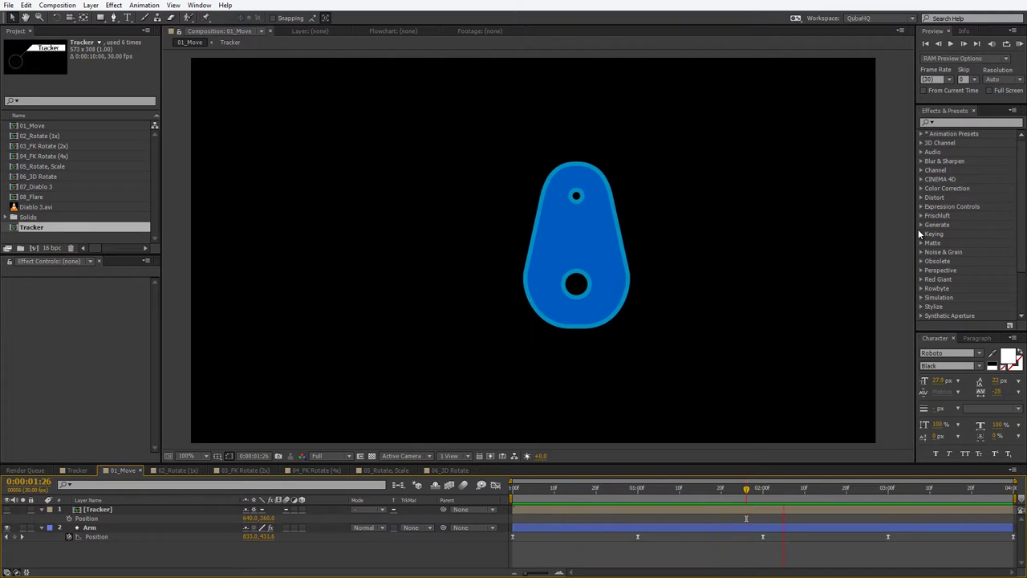
pyautogui.press('space')
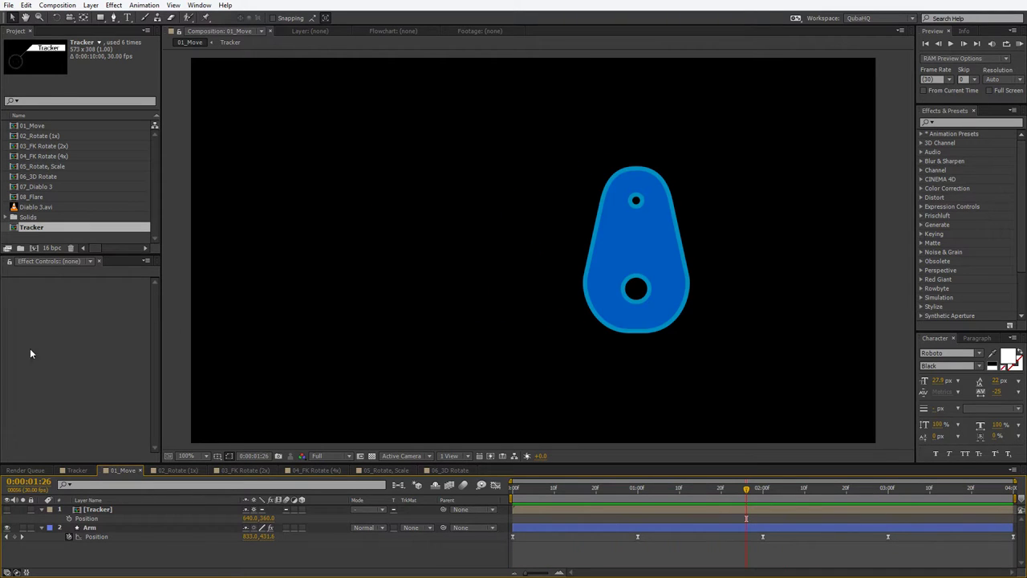
pyautogui.click(8, 509)
pyautogui.click(533, 249)
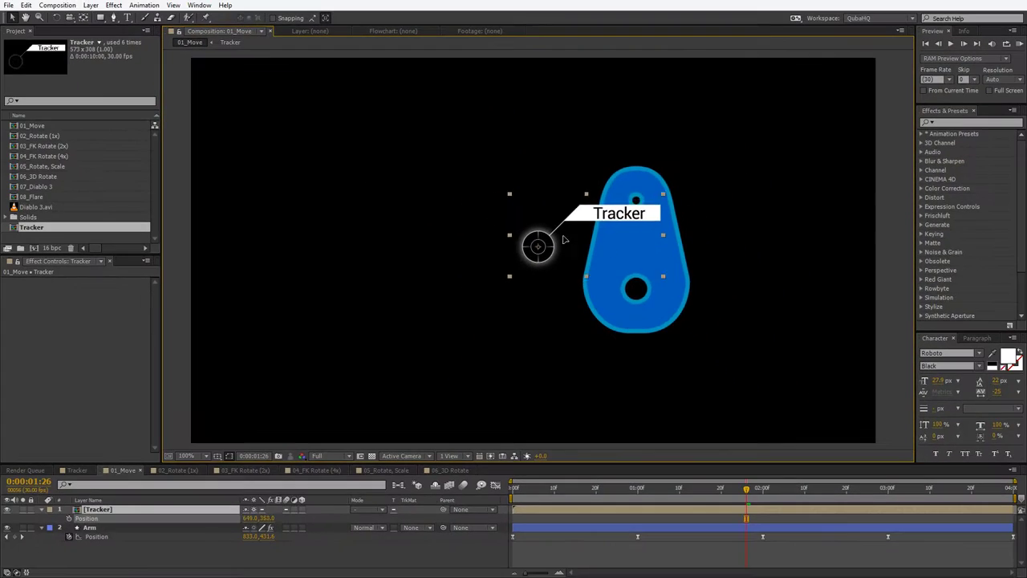
pyautogui.moveTo(527, 295); pyautogui.dragTo(726, 201)
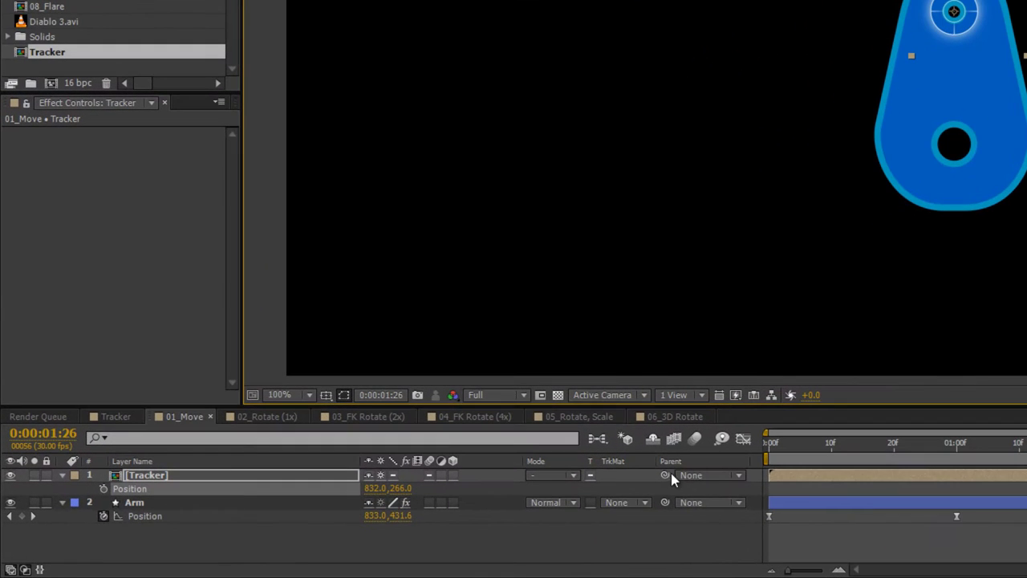
# - Parent the Tracker layer to the Arm layer and preview the animation
pyautogui.moveTo(483, 503); pyautogui.dragTo(137, 503)
pyautogui.press('space')
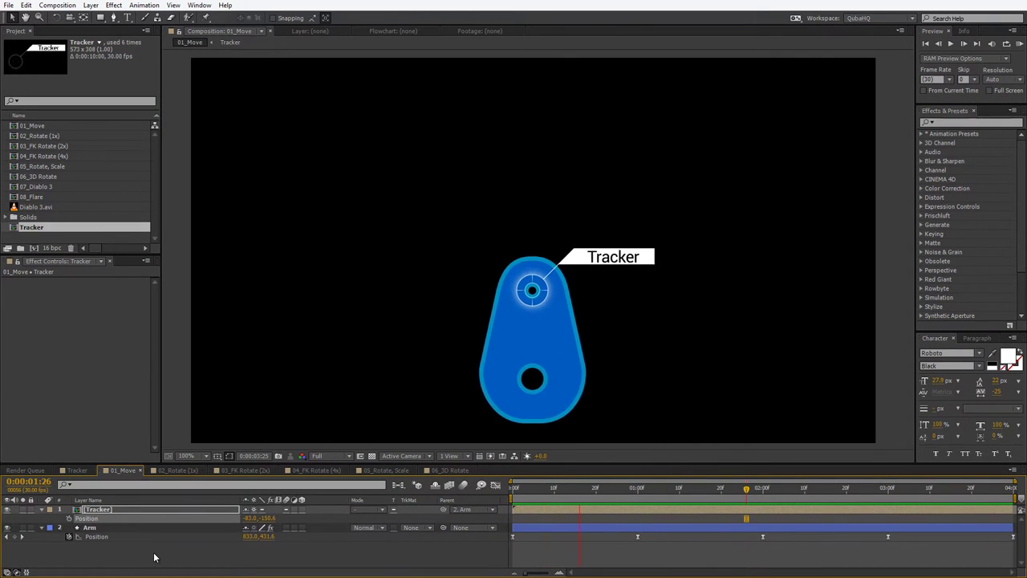
pyautogui.press('space')
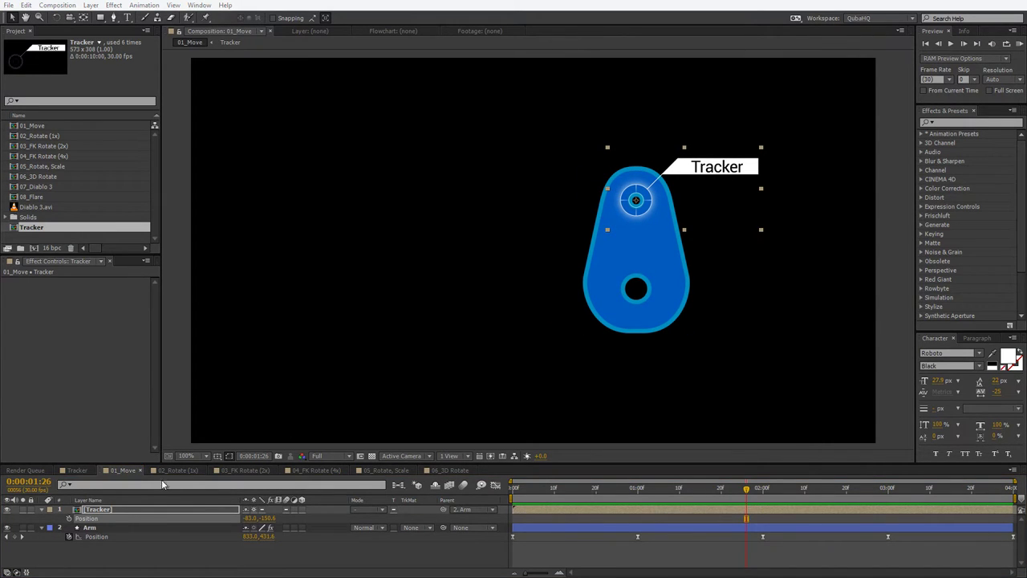
# - Open the 02_Rotate (1x) composition, preview the arm's rotation and return to the first frame
pyautogui.click(180, 471)
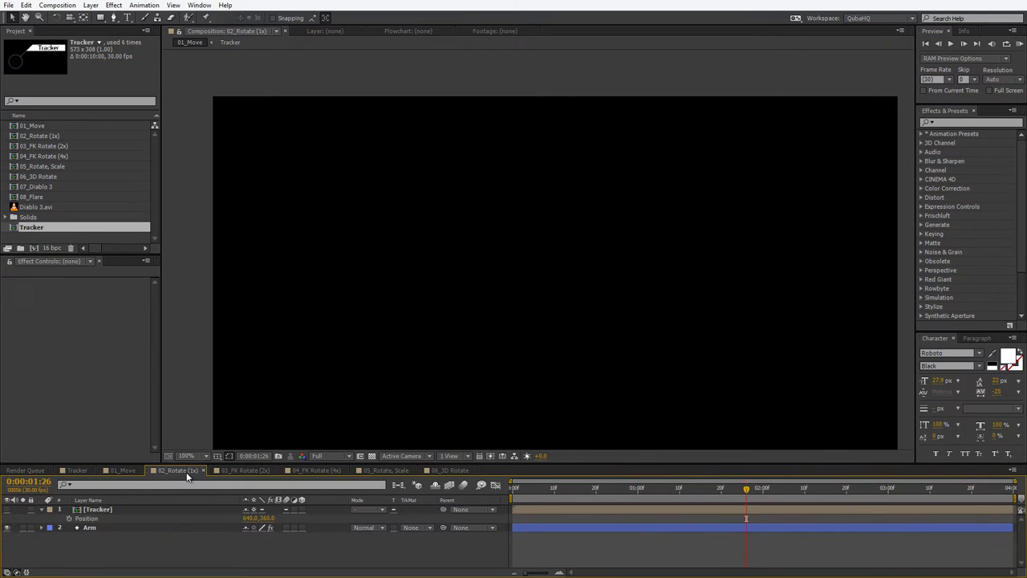
pyautogui.press('space')
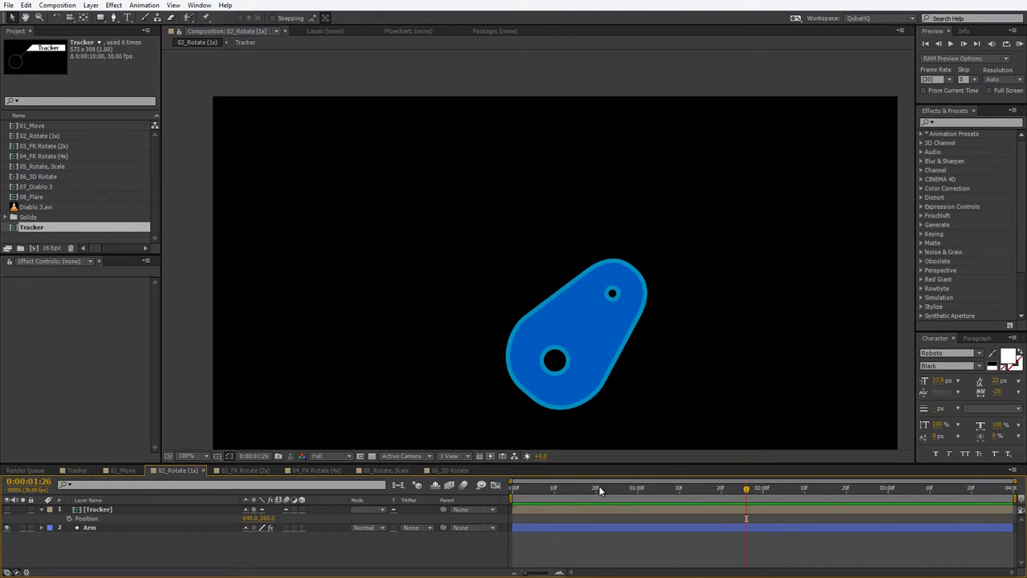
pyautogui.press('space')
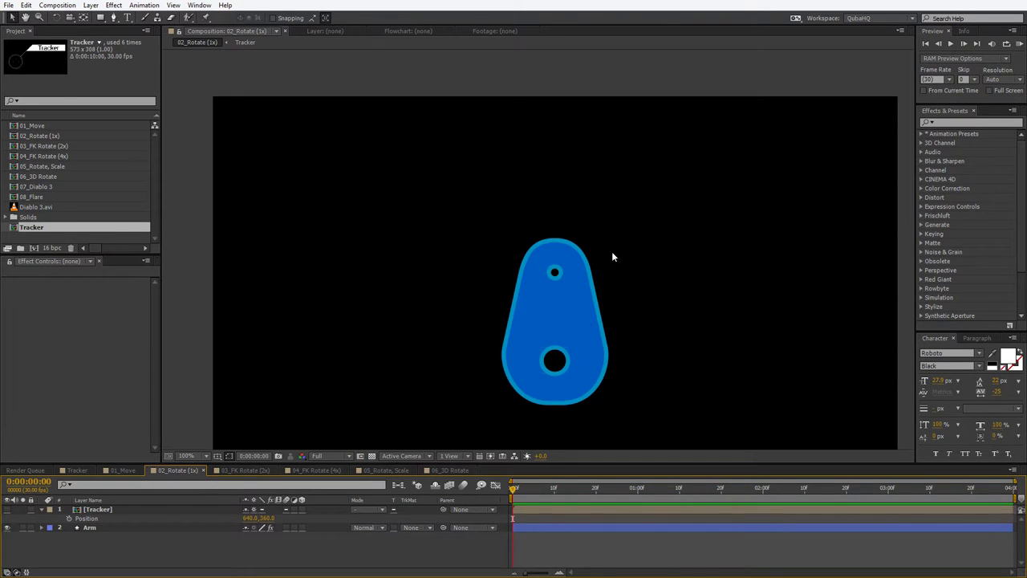
# - Show the Tracker layer centred on the arm's small hole, parent it to the Arm layer and preview the rotation
pyautogui.click(7, 510)
pyautogui.moveTo(630, 254); pyautogui.dragTo(627, 237)
pyautogui.moveTo(444, 510); pyautogui.dragTo(299, 560)
pyautogui.moveTo(444, 511); pyautogui.dragTo(400, 531)
pyautogui.press('space')
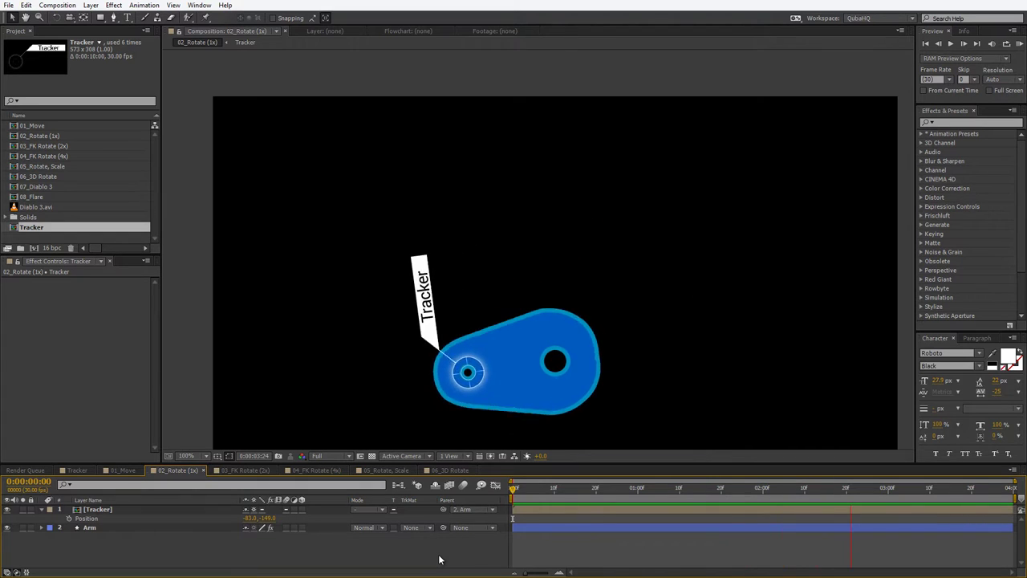
pyautogui.press('space')
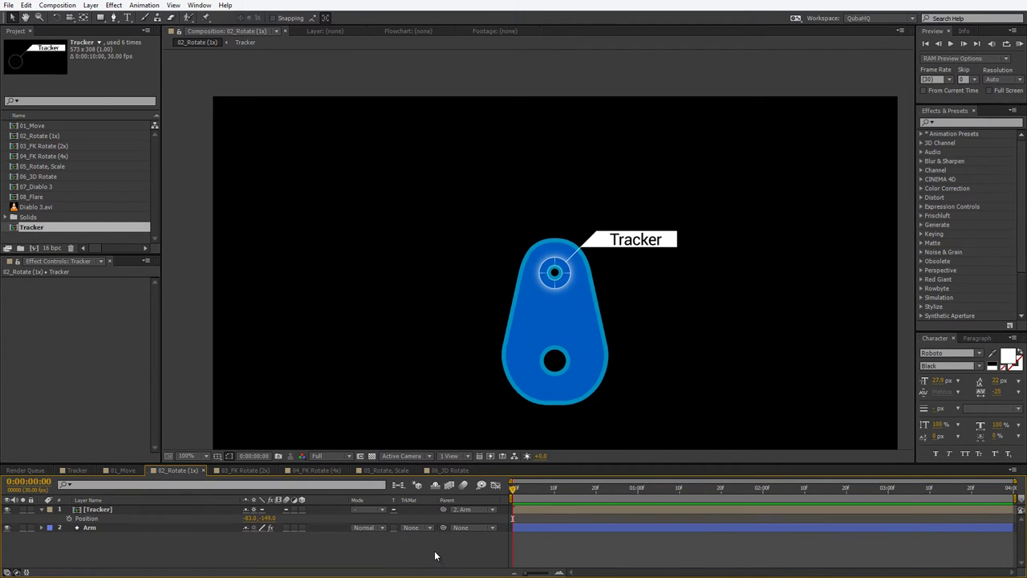
# - Add the expression -parent.rotation to the Tracker layer's Rotation property
pyautogui.click(98, 511)
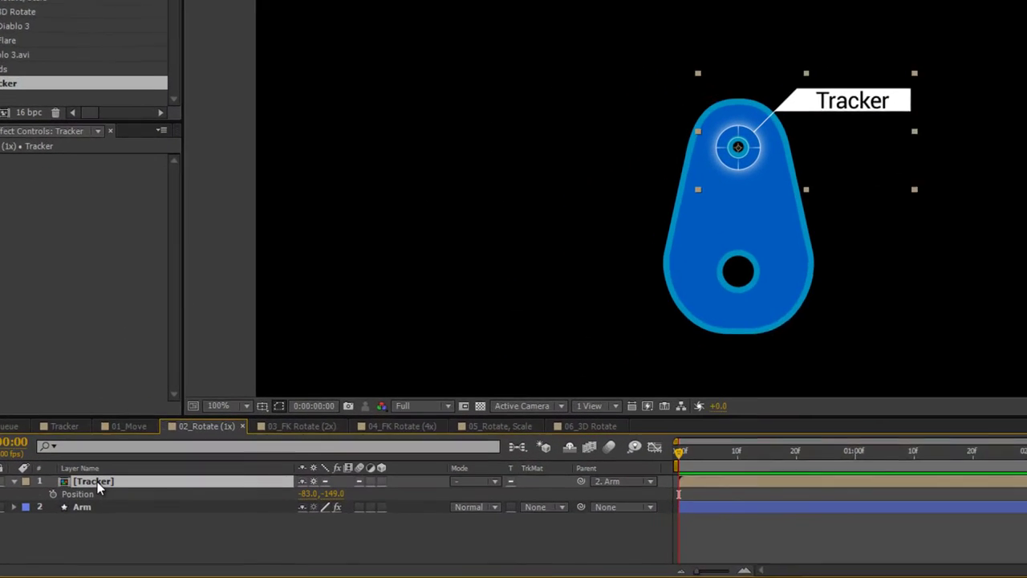
pyautogui.press('r')
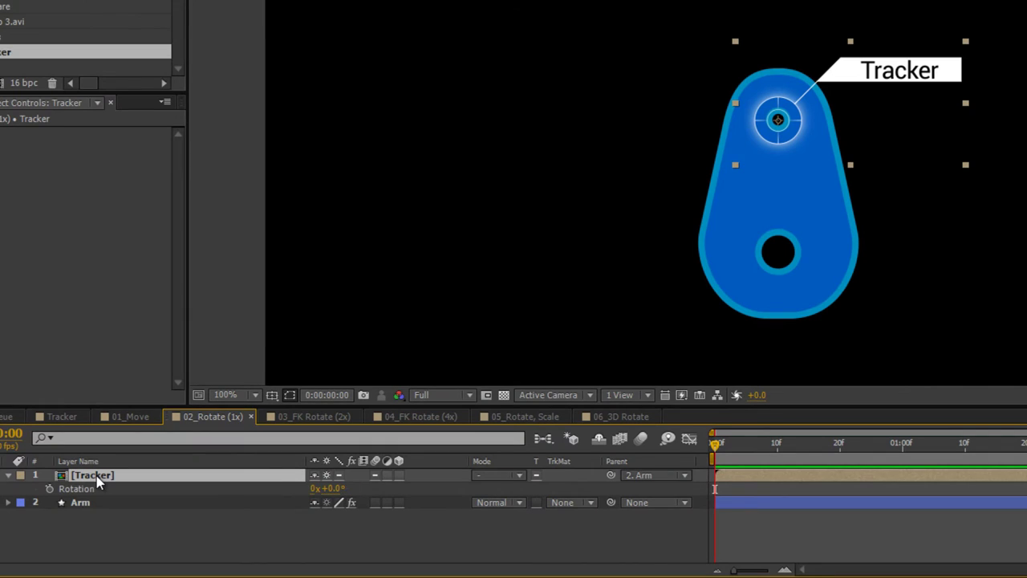
pyautogui.keyDown('alt'); pyautogui.click(49, 488); pyautogui.keyUp('alt')
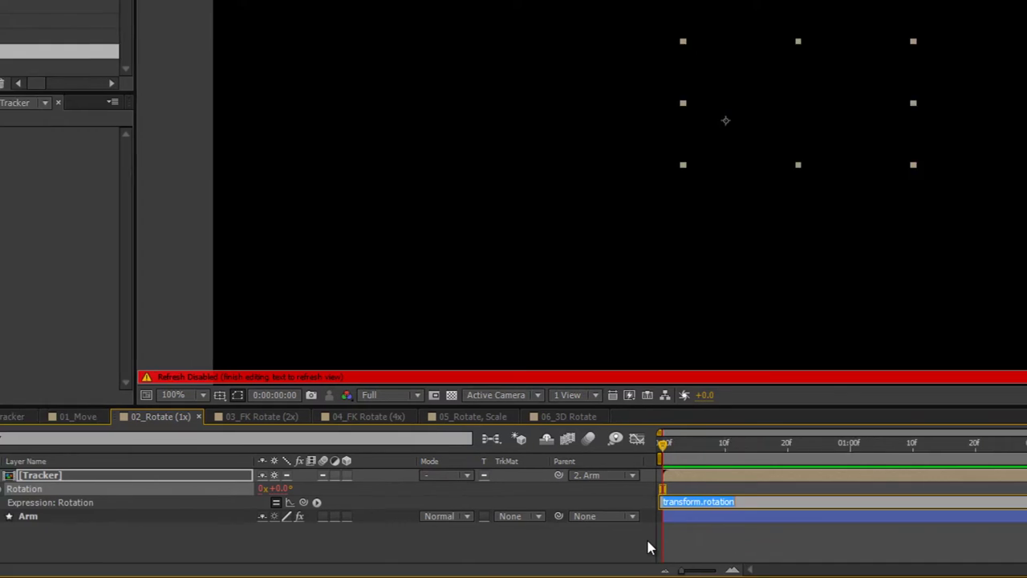
pyautogui.write('parent')
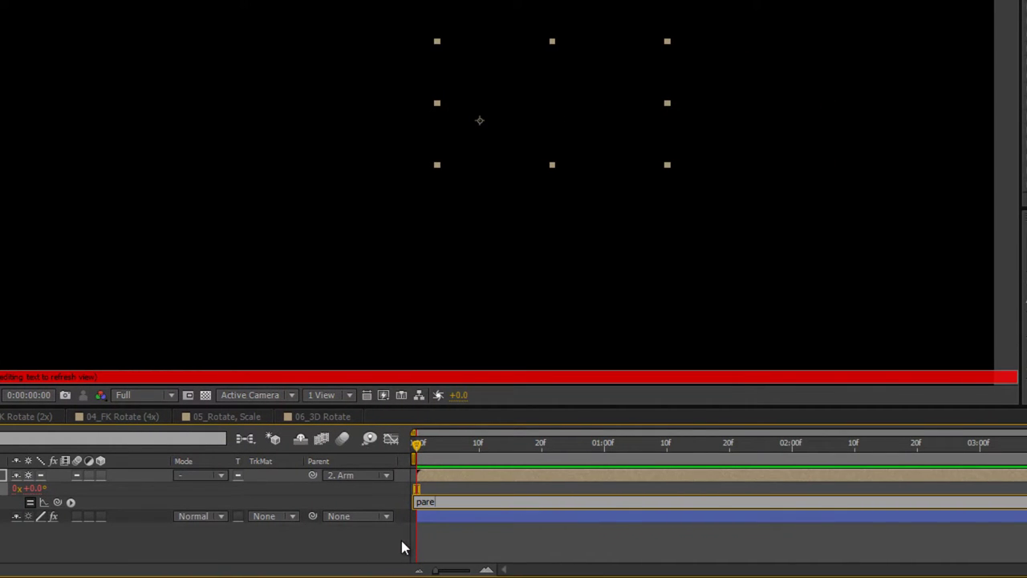
pyautogui.write('.rotation')
pyautogui.click(411, 513)
pyautogui.click(414, 503)
pyautogui.write('-')
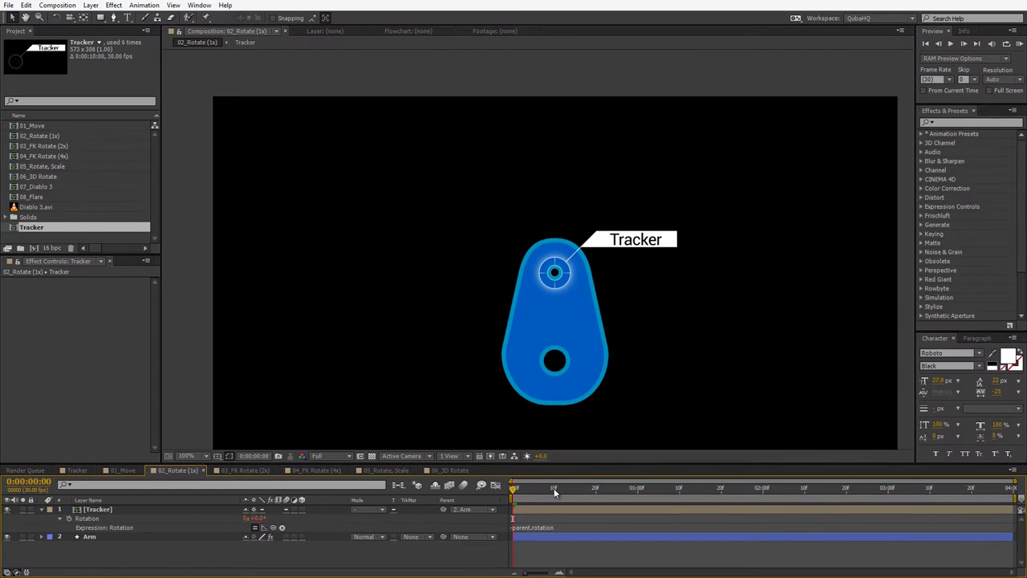
# - Preview the counter-rotated Tracker, stop at 0:00:01:07 and reveal the Arm layer's Rotation to compare both values
pyautogui.press('space')
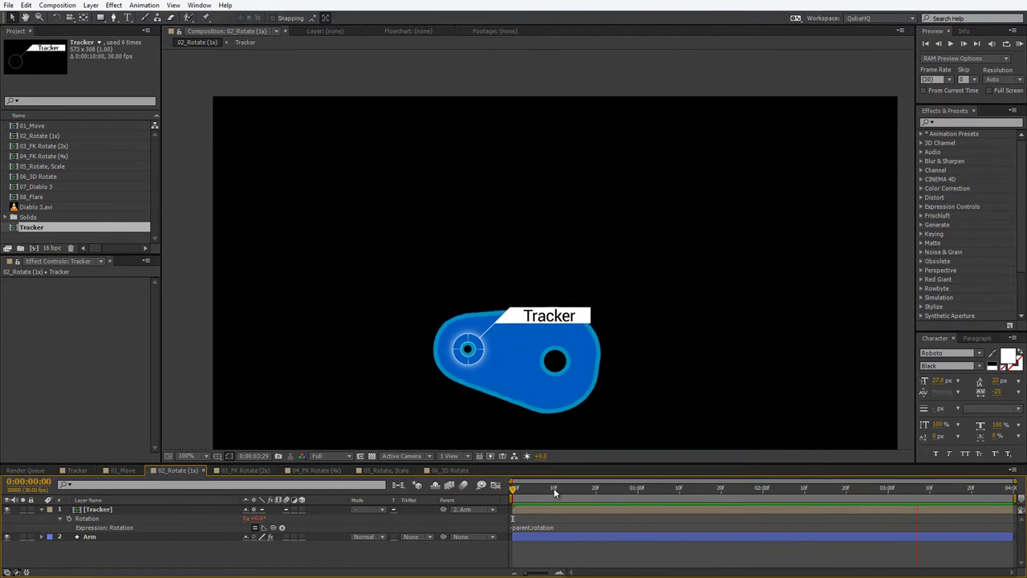
pyautogui.moveTo(679, 480); pyautogui.dragTo(667, 480)
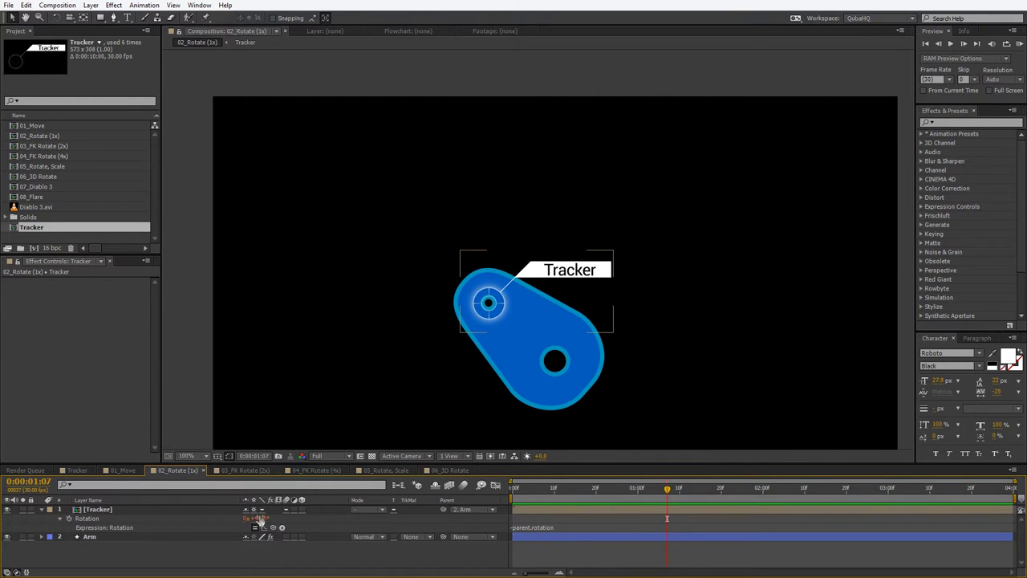
pyautogui.click(114, 539)
pyautogui.press('r')
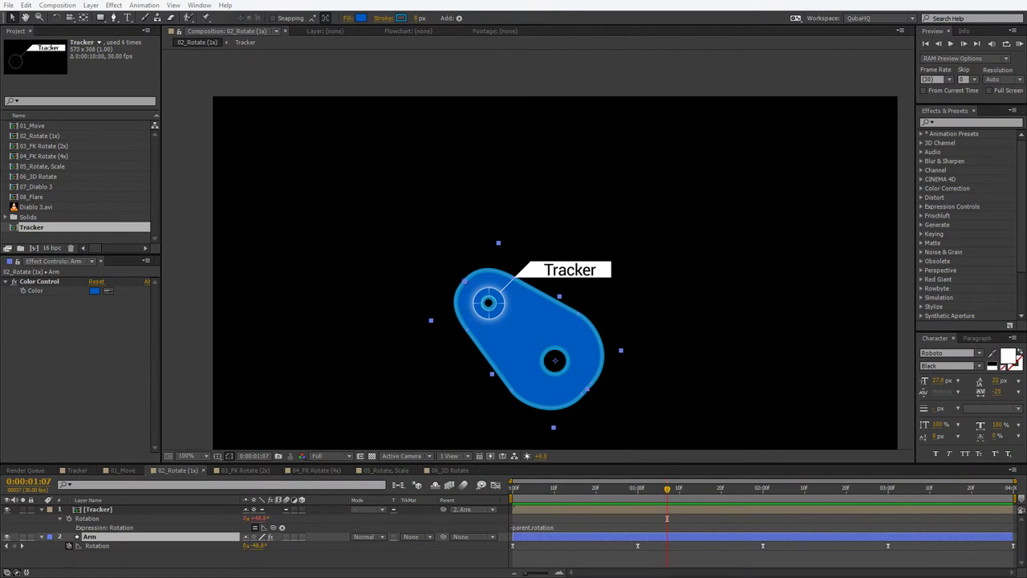
# - Open the 03_FK Rotate (2x) composition and scrub the two-arm animation to 0:00:01:23 and back to the first frame
pyautogui.click(224, 470)
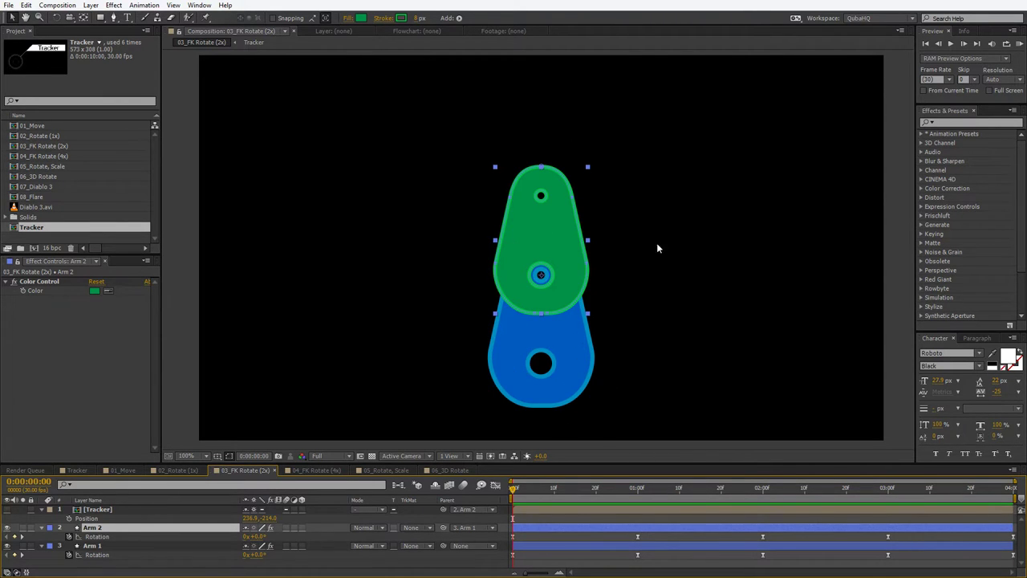
pyautogui.moveTo(513, 487); pyautogui.dragTo(733, 487)
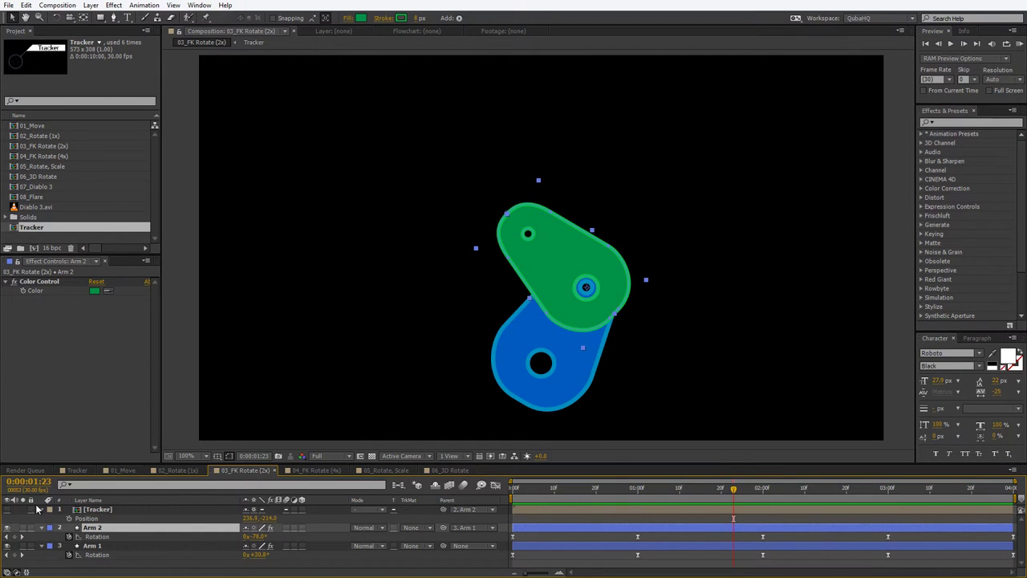
pyautogui.press('Home')
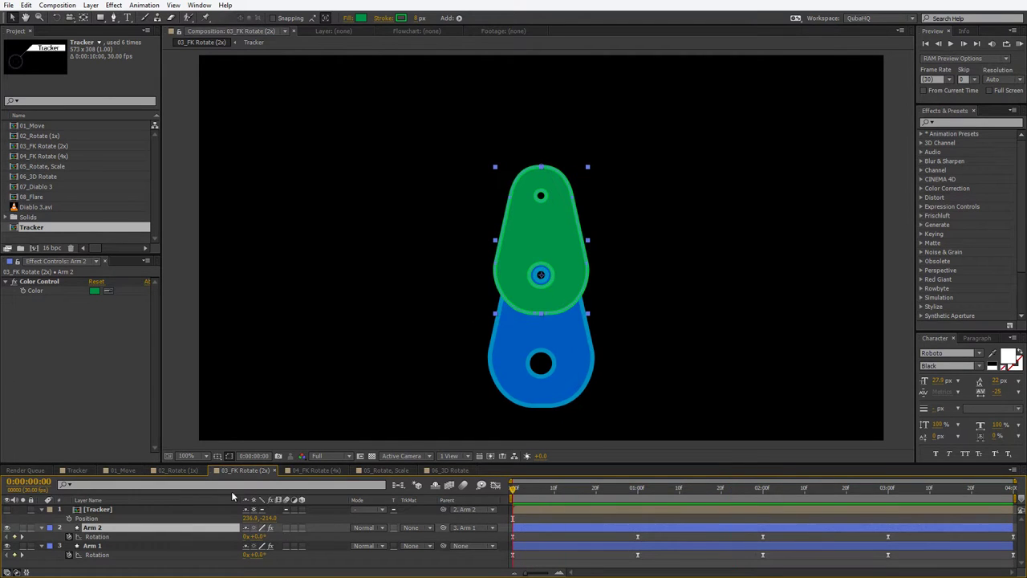
# - Show the Tracker layer and move it onto Arm 2's small hole at about -83, -151, with Arm 2 as its parent
pyautogui.click(7, 509)
pyautogui.moveTo(795, 132); pyautogui.dragTo(640, 162)
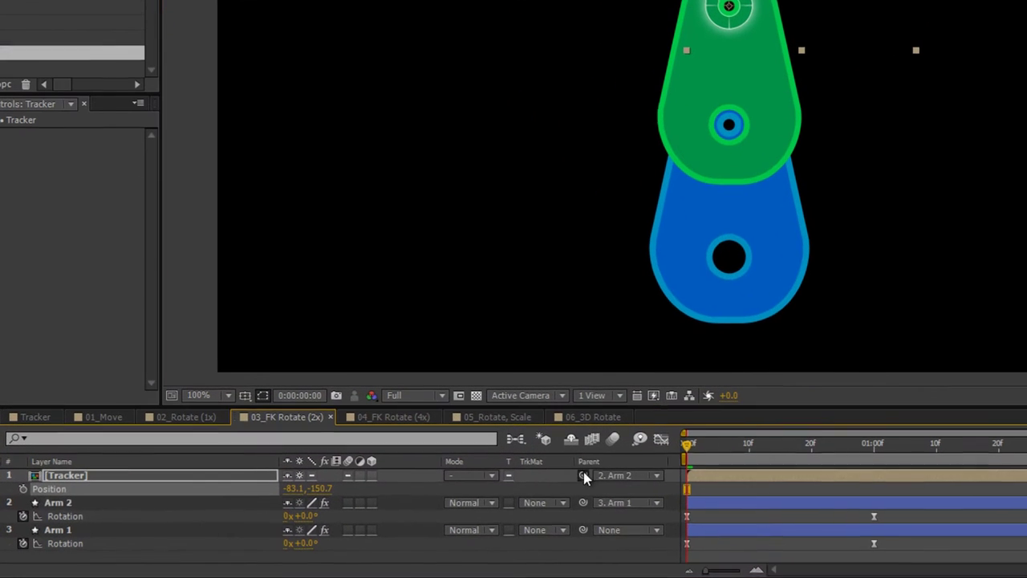
pyautogui.moveTo(443, 510); pyautogui.dragTo(131, 501)
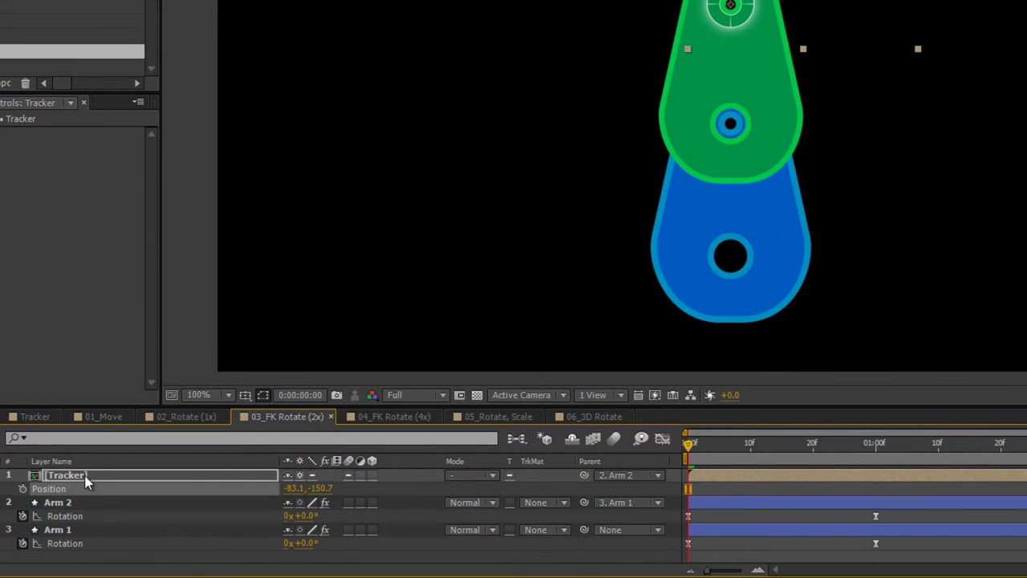
# - Add the expression -parent.rotation-parent.parent.rotation to the Tracker layer's Rotation property
pyautogui.press('r')
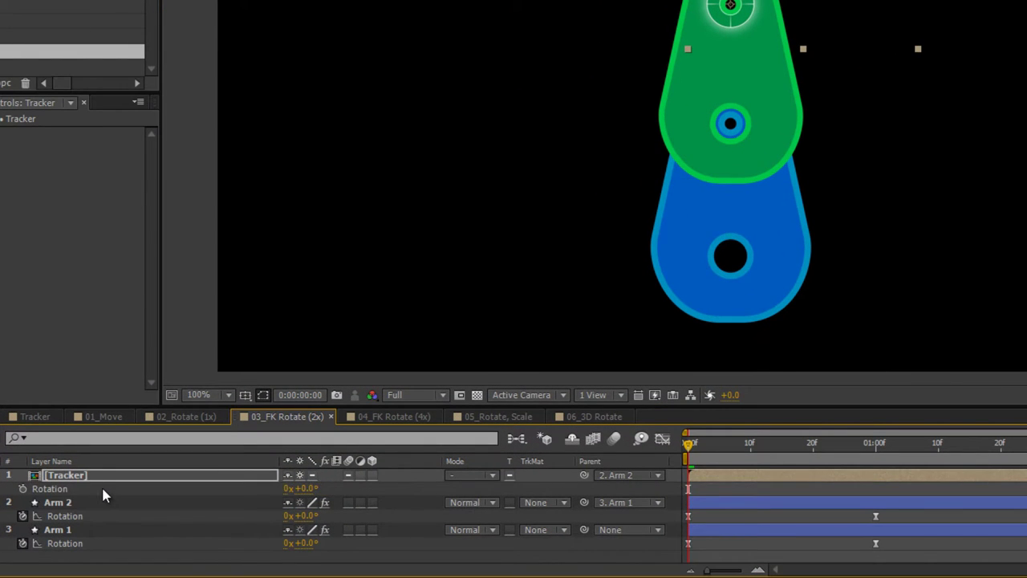
pyautogui.keyDown('alt'); pyautogui.click(23, 489); pyautogui.keyUp('alt')
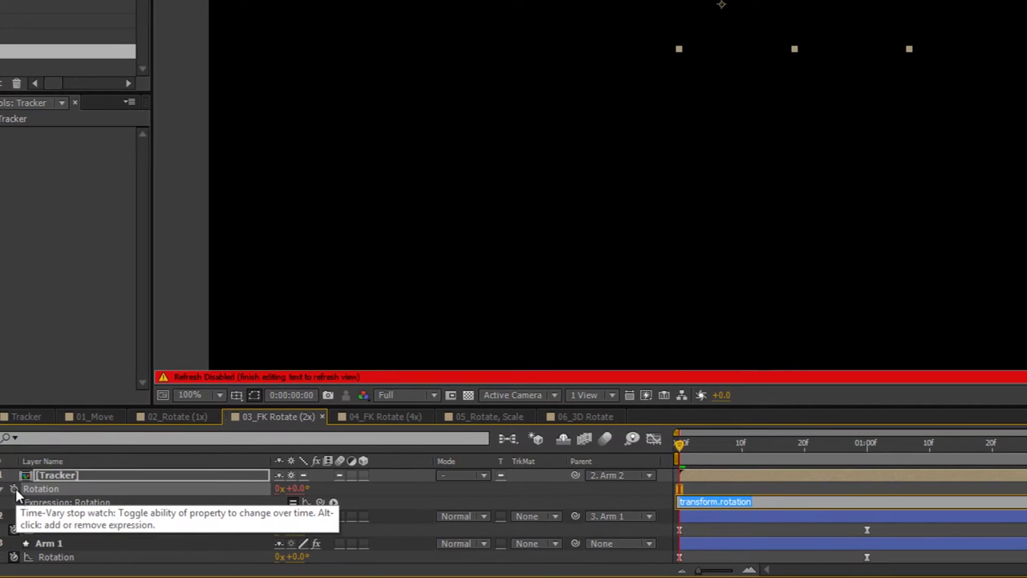
pyautogui.write('-parent')
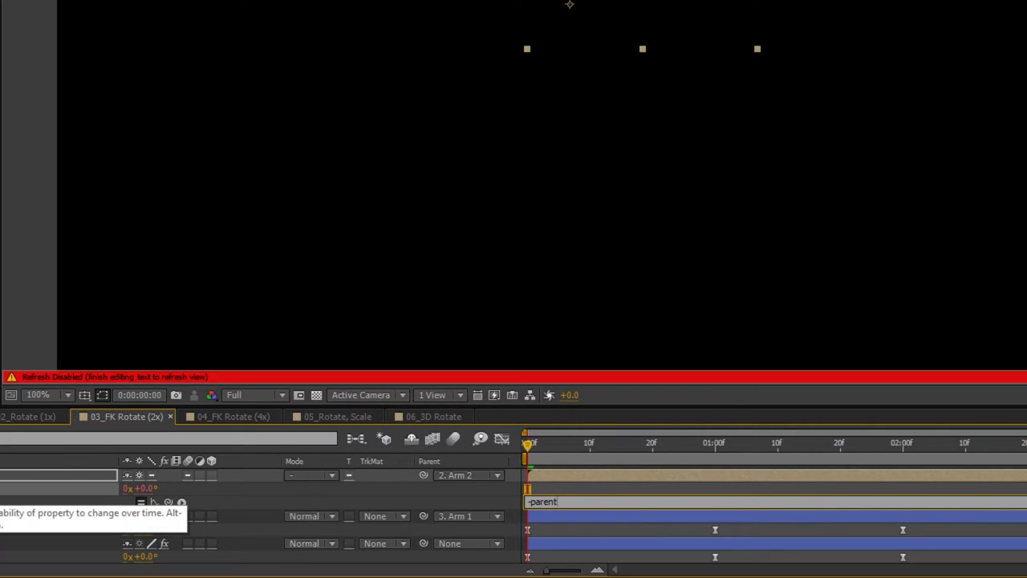
pyautogui.write('.rotation')
pyautogui.write('parent.parent.rotation')
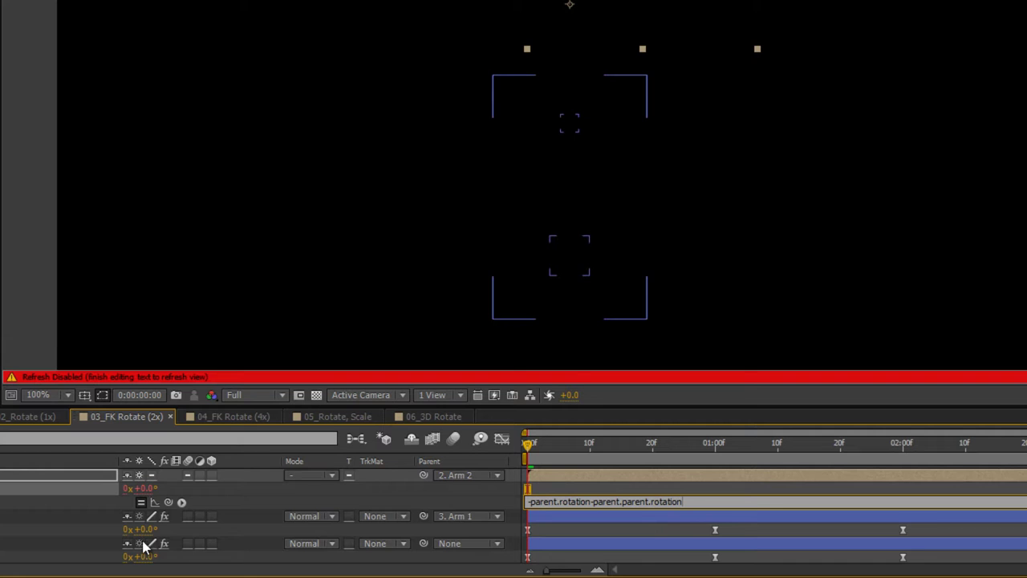
pyautogui.click(20, 280)
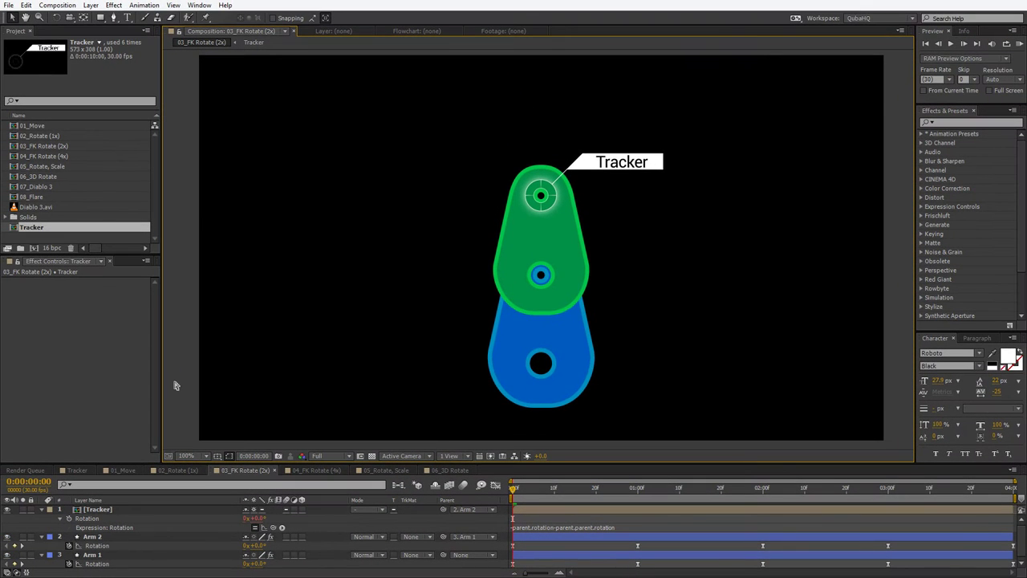
# - Preview the animation with the Tracker's Rotation expression enabled and disabled, leaving the expression enabled and nothing selected
pyautogui.press('space')
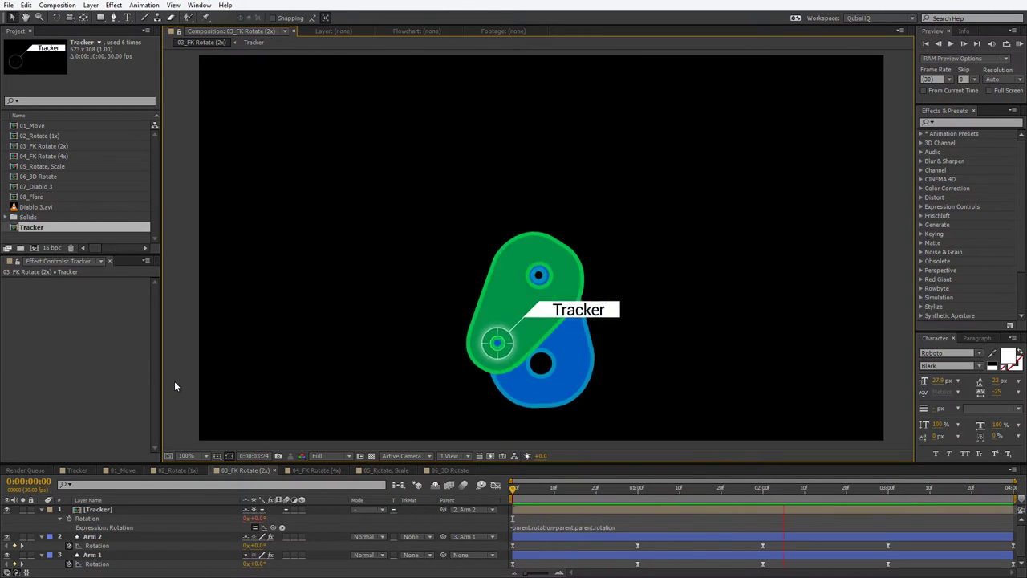
pyautogui.press('space')
pyautogui.click(255, 527)
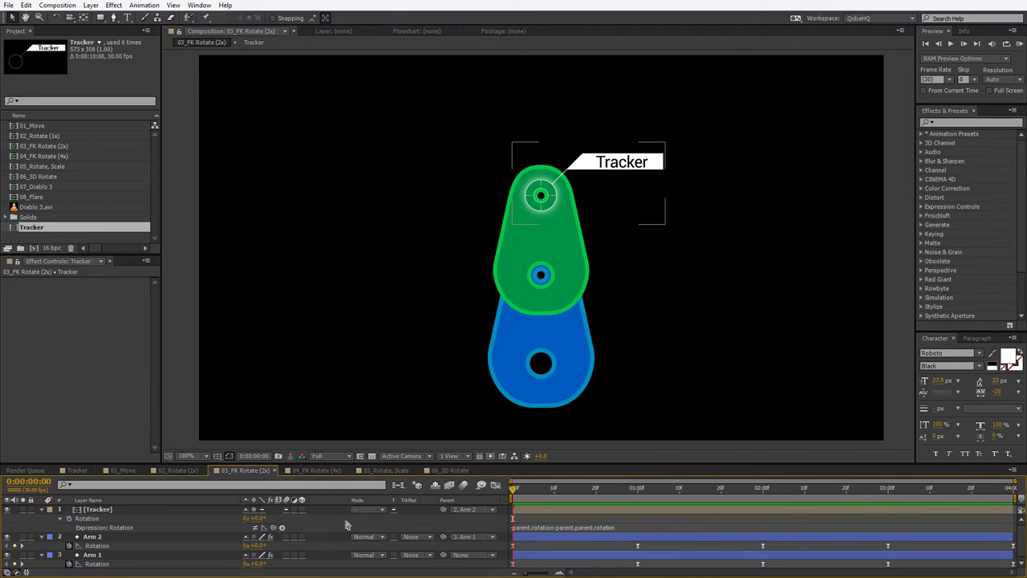
pyautogui.press('space')
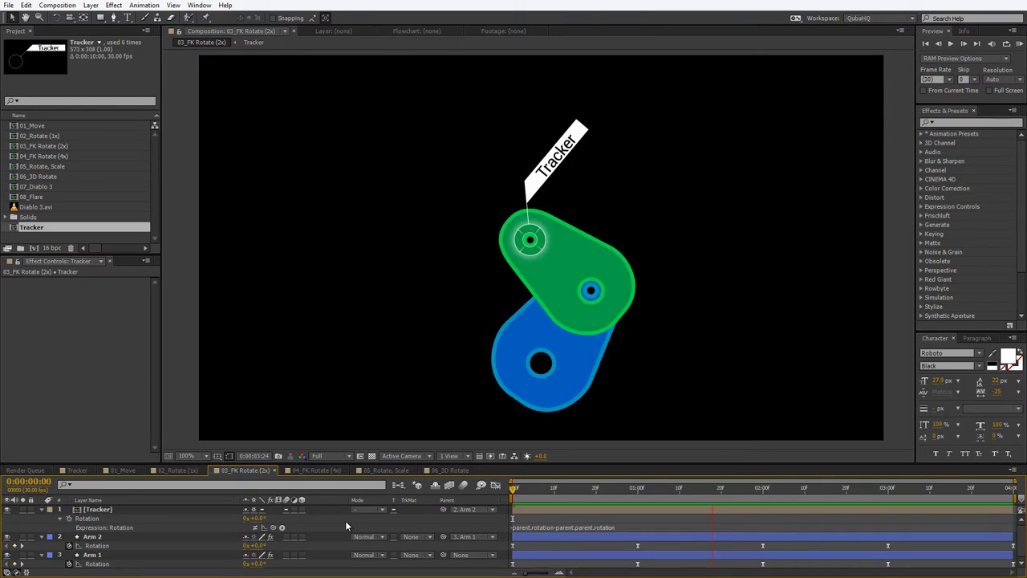
pyautogui.press('space')
pyautogui.click(255, 527)
pyautogui.click(608, 539)
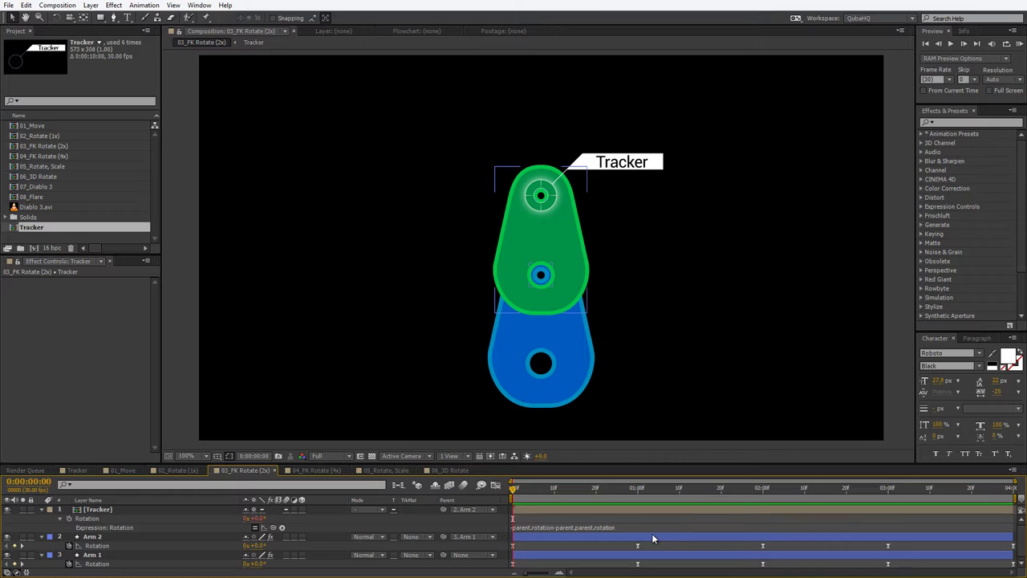
pyautogui.press('F2')
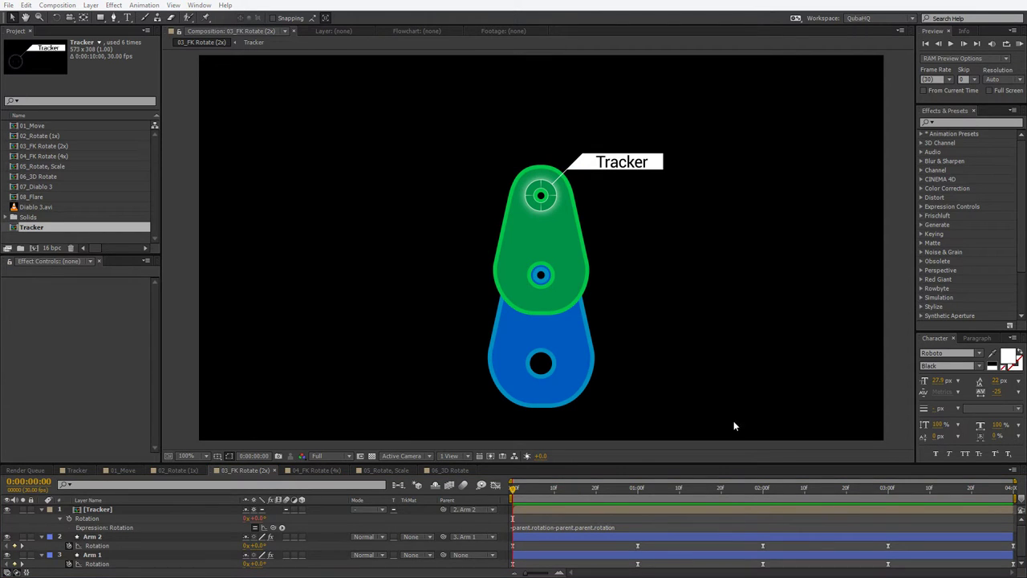
# - In the 04_FK Rotate (4x) composition's first frame, show the Tracker layer and move it onto Arm 4's small hole, with Arm 4 as its parent
pyautogui.click(321, 469)
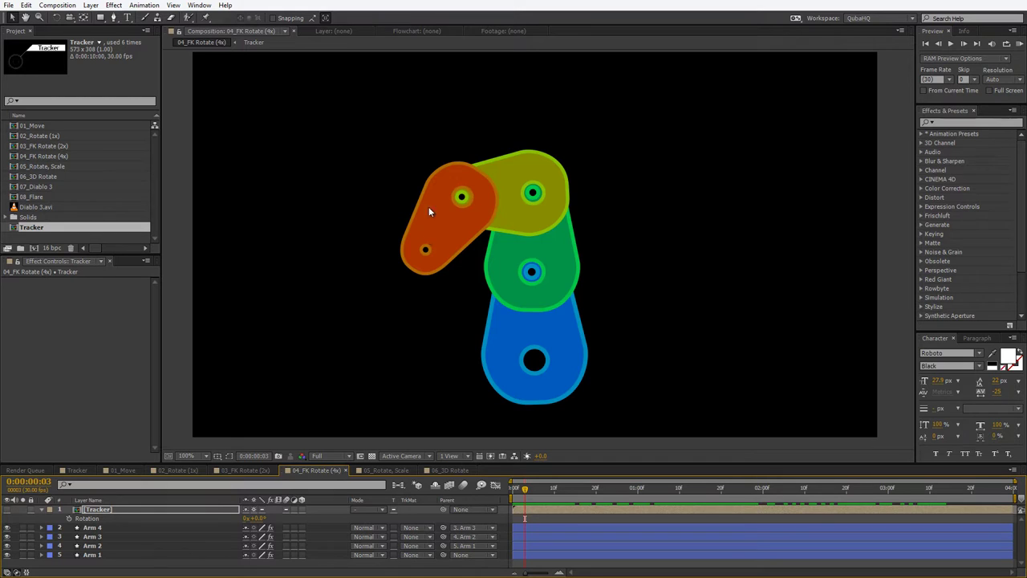
pyautogui.moveTo(525, 488); pyautogui.dragTo(456, 482)
pyautogui.click(6, 509)
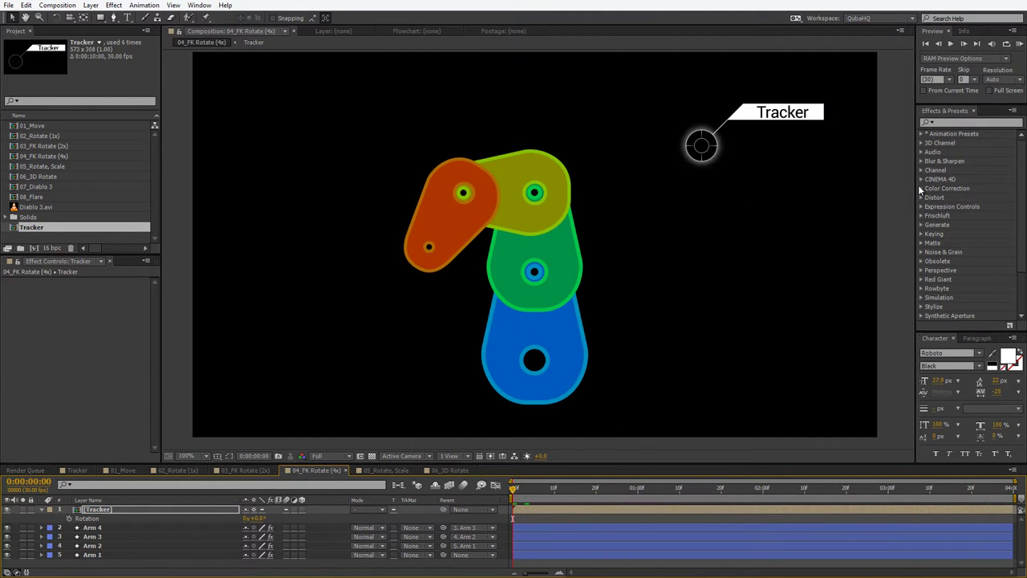
pyautogui.moveTo(394, 234); pyautogui.dragTo(428, 247)
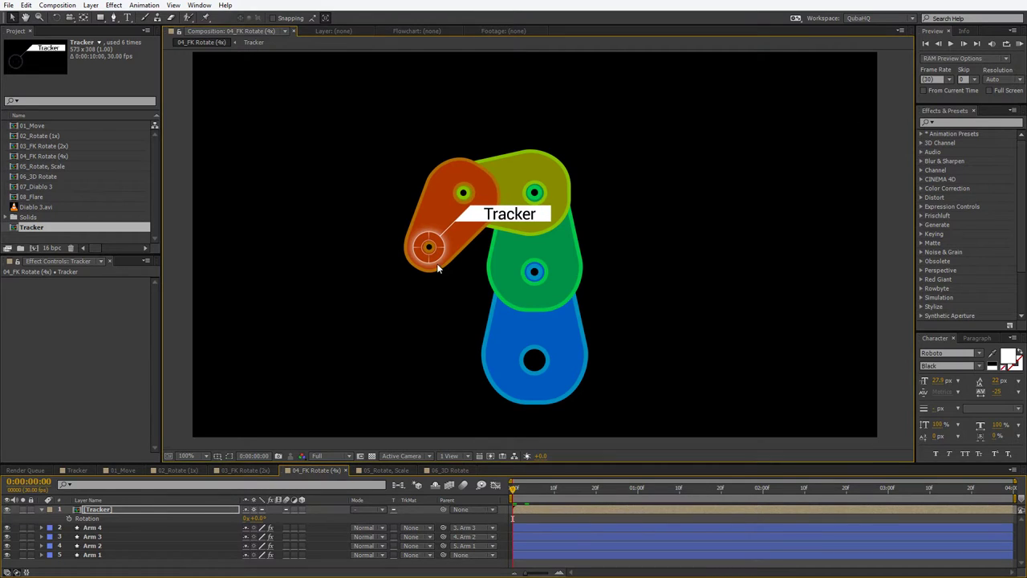
pyautogui.moveTo(443, 509); pyautogui.dragTo(130, 523)
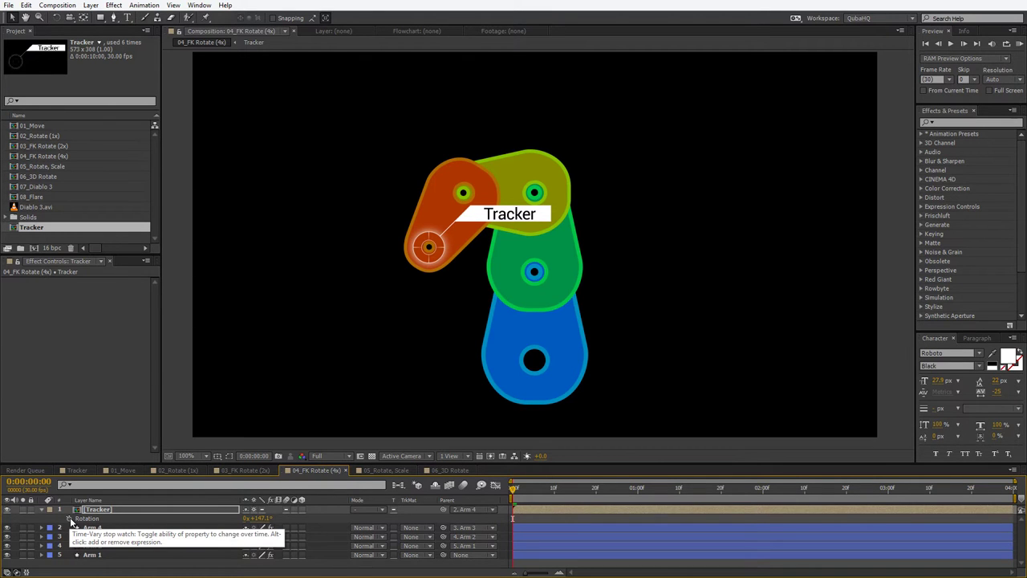
# - Add the expression -parent.rotation-parent.parent.rotation-parent.parent.parent.rotation-parent.parent.parent.parent.rotation to the Tracker's Rotation and preview the animation
pyautogui.keyDown('alt'); pyautogui.click(71, 519); pyautogui.keyUp('alt')
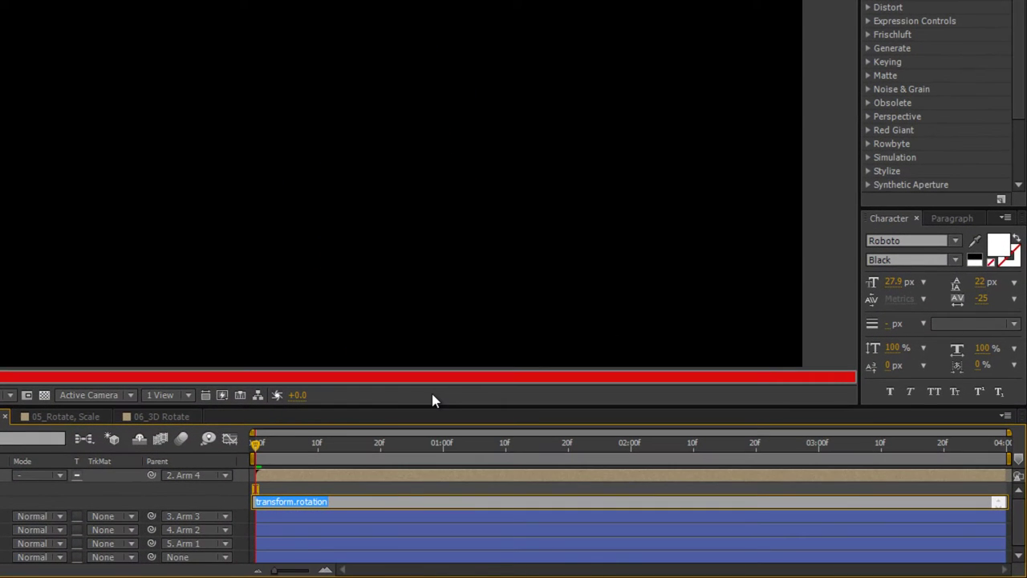
pyautogui.write('-pa')
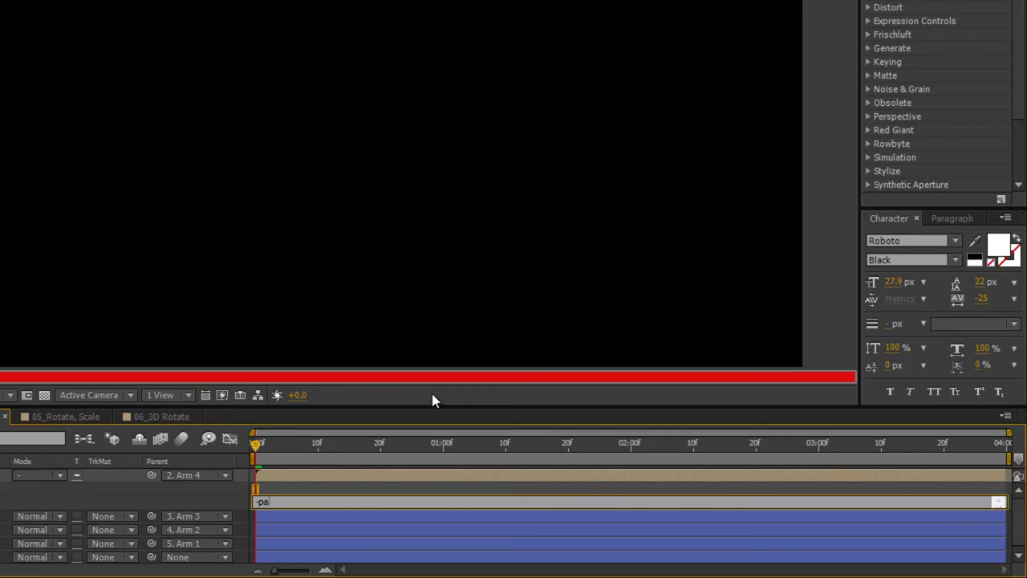
pyautogui.write('rent.rotation-parent.pare')
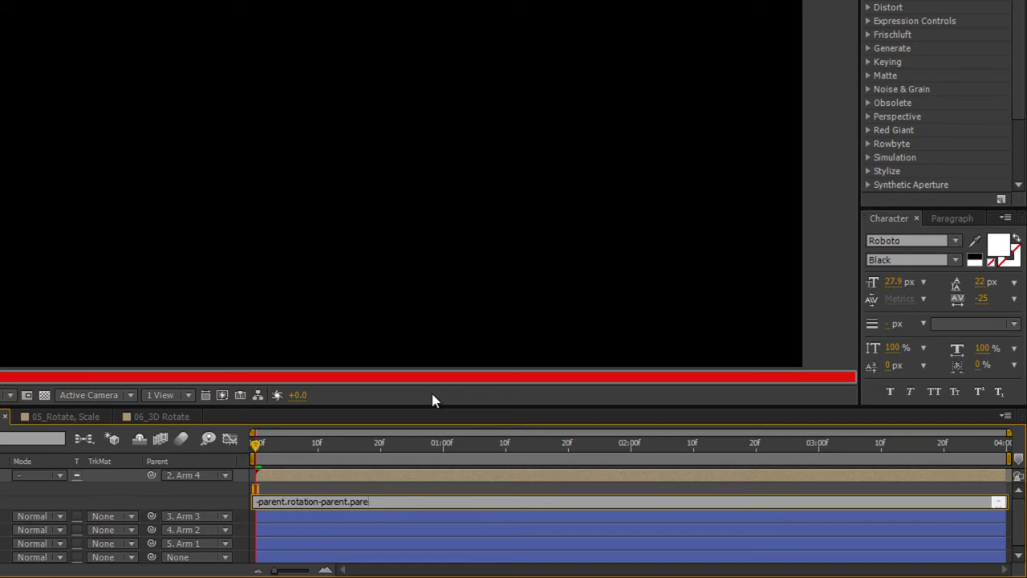
pyautogui.write('nt.rotation-parent.parent.parent.')
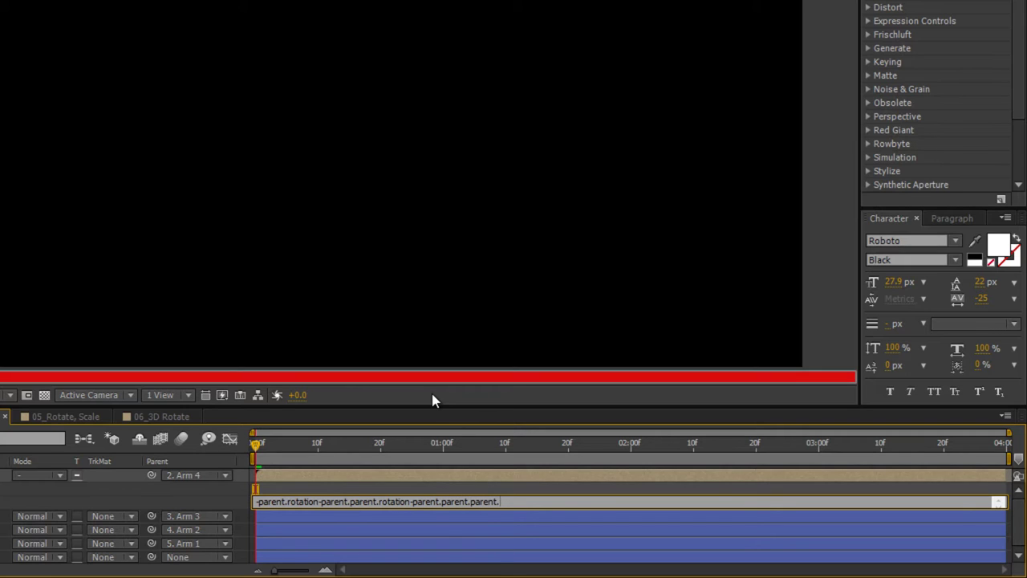
pyautogui.write('rotation-parent.parent.')
pyautogui.write('parent.parent.parent.pa')
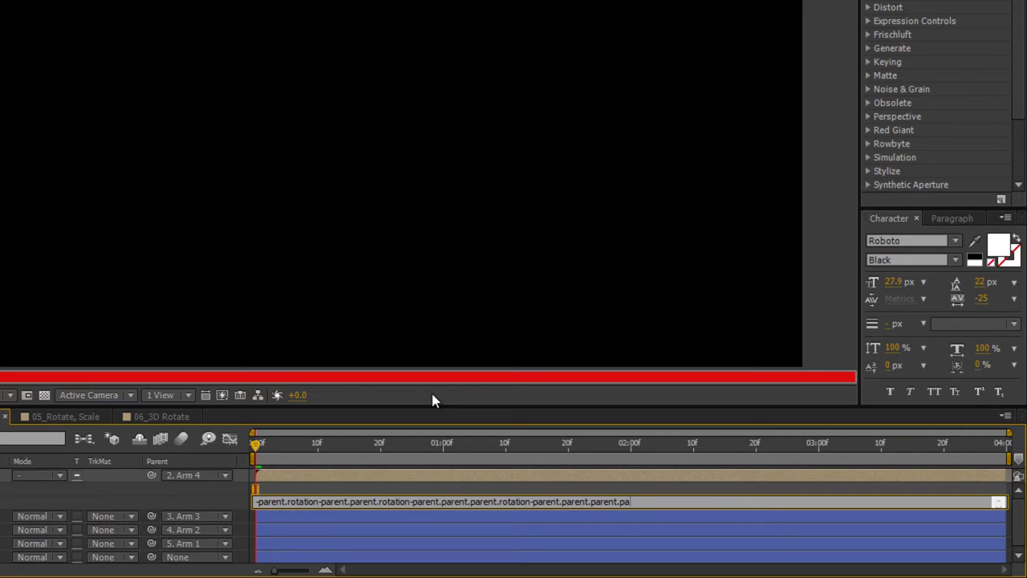
pyautogui.write('t.rotation')
pyautogui.click(600, 487)
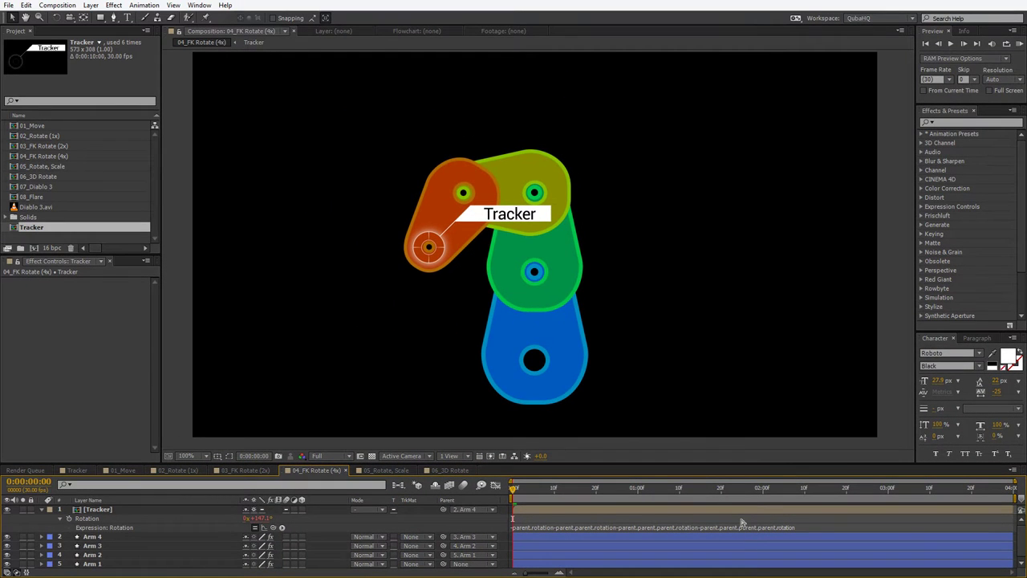
pyautogui.press('space')
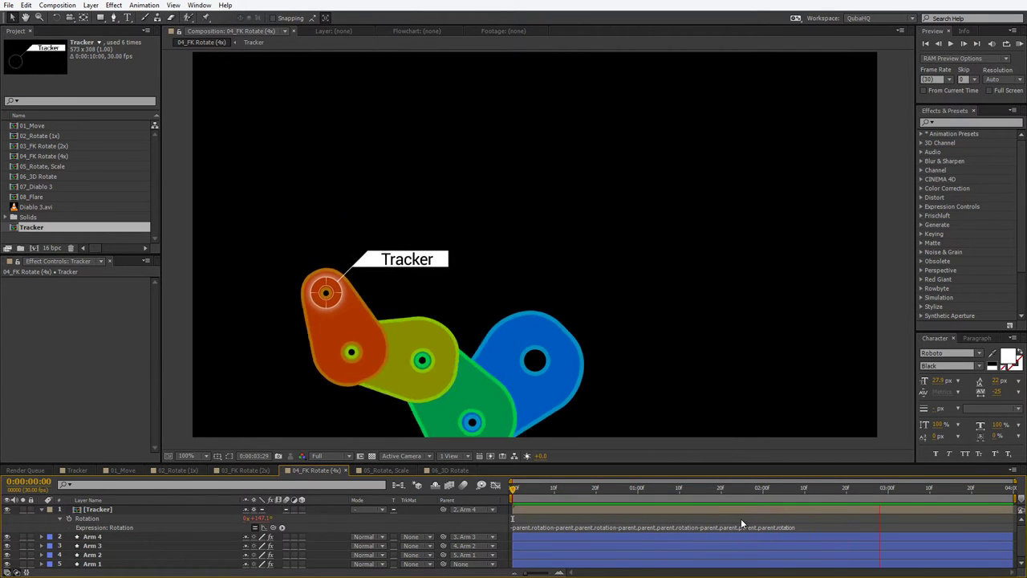
pyautogui.click(726, 511)
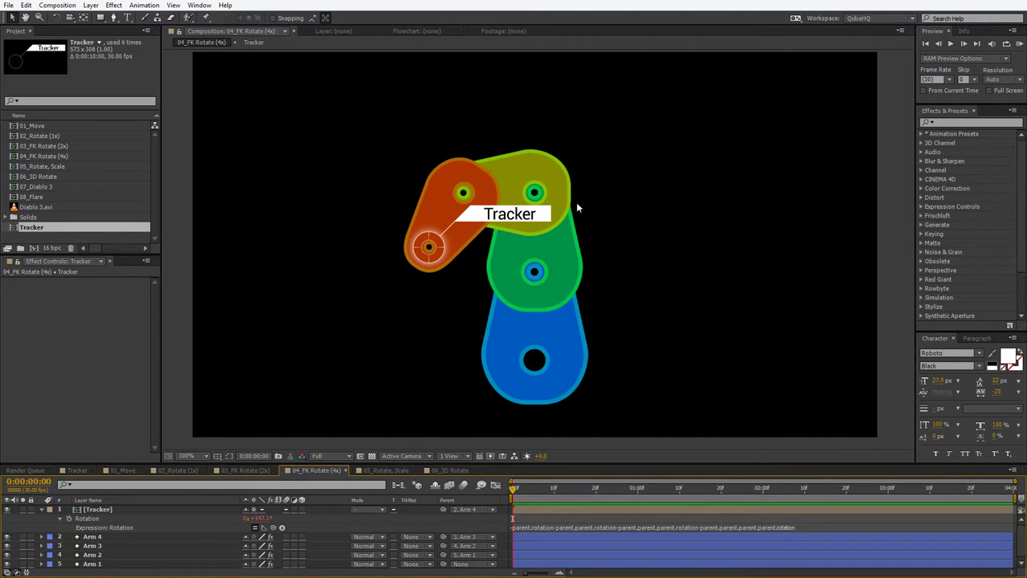
# - Hide the Arm 4 layer and move the Tracker onto Arm 3's small hole, with Arm 3 as its parent
pyautogui.click(5, 537)
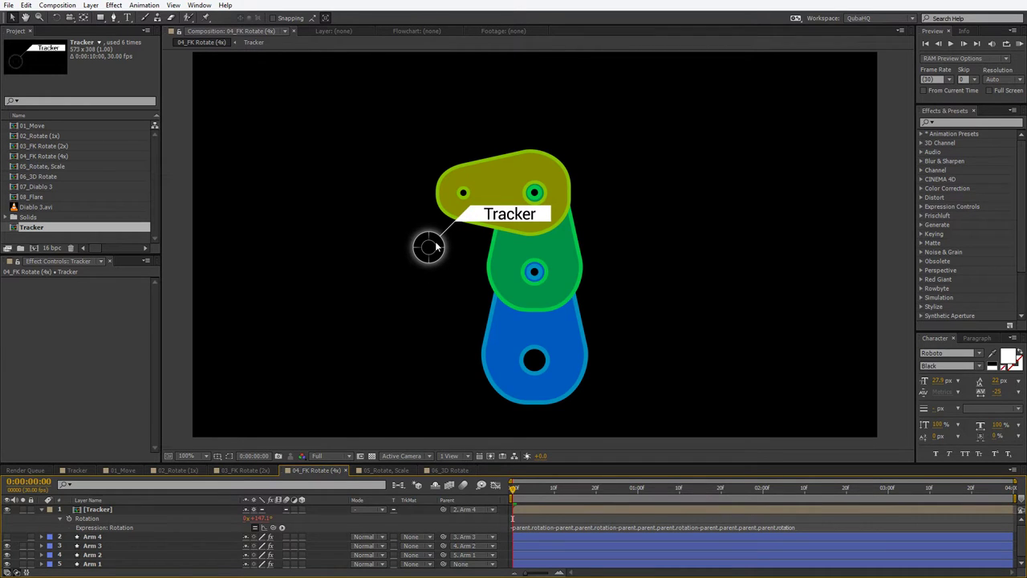
pyautogui.moveTo(429, 248); pyautogui.dragTo(463, 192)
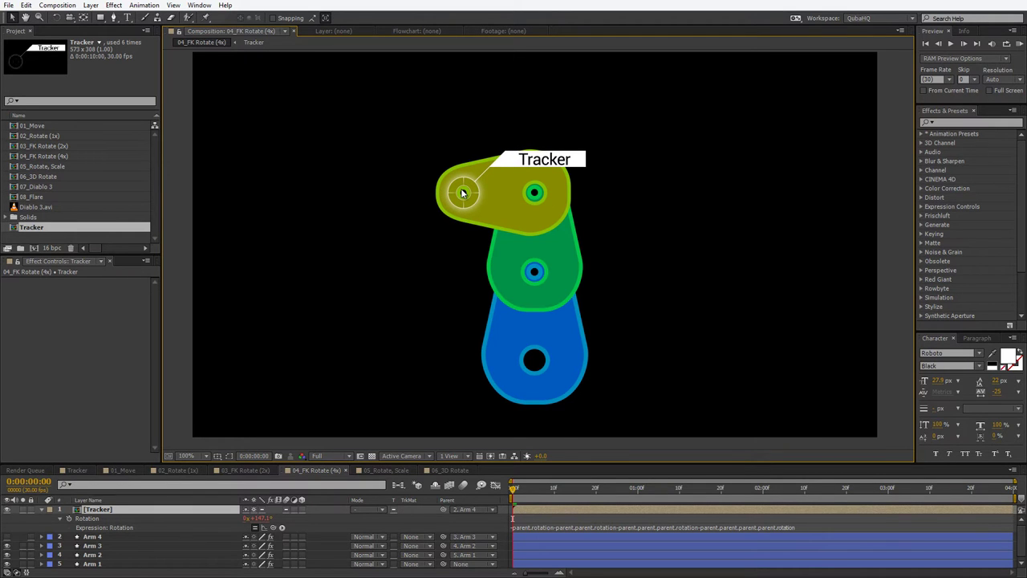
pyautogui.click(443, 509)
pyautogui.moveTo(443, 509); pyautogui.dragTo(112, 547)
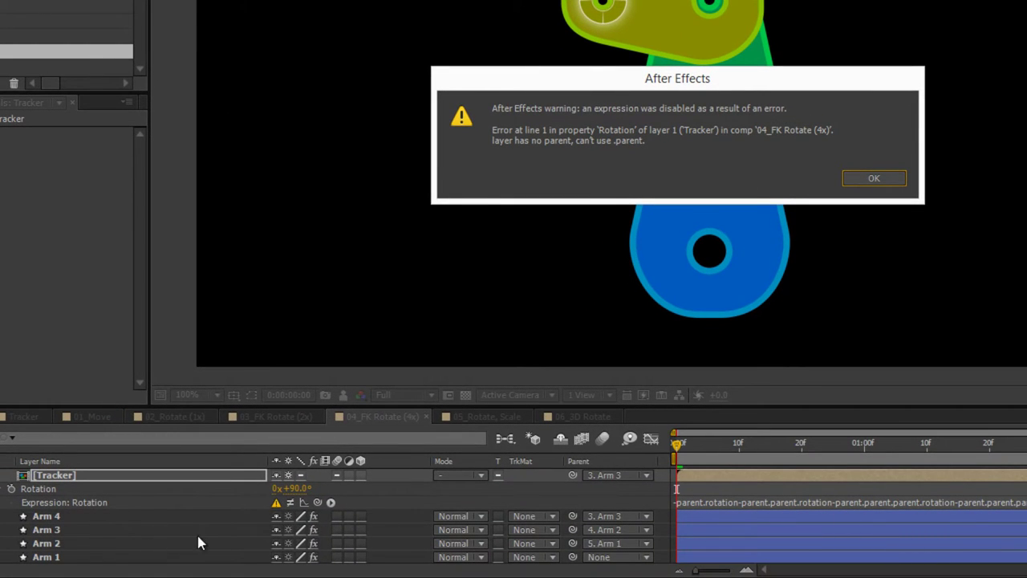
pyautogui.click(883, 179)
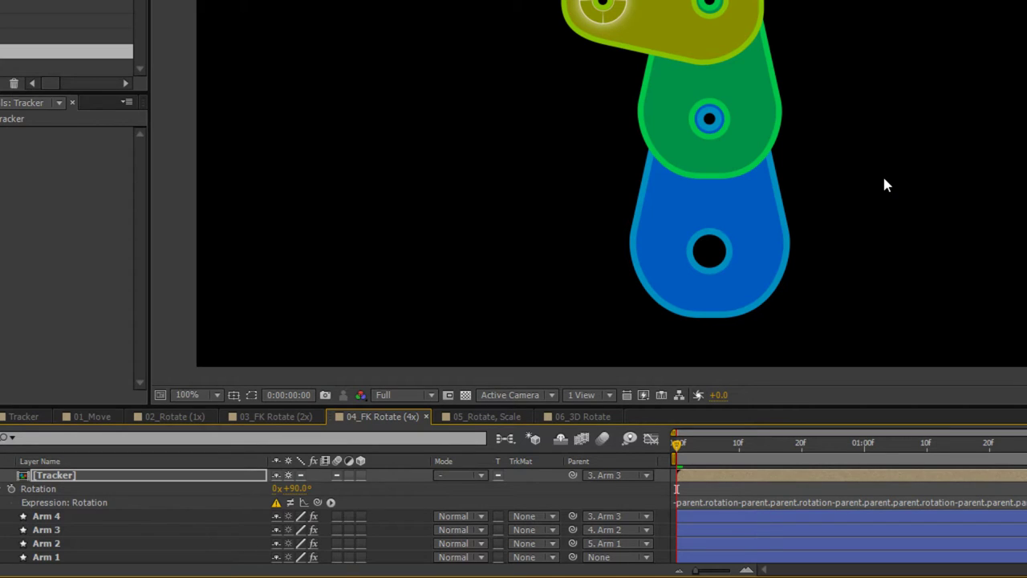
# - Shorten the Tracker's Rotation expression to -parent.rotation-parent.parent.rotation-parent.parent.parent.rotation and preview the animation
pyautogui.moveTo(880, 502); pyautogui.dragTo(728, 517)
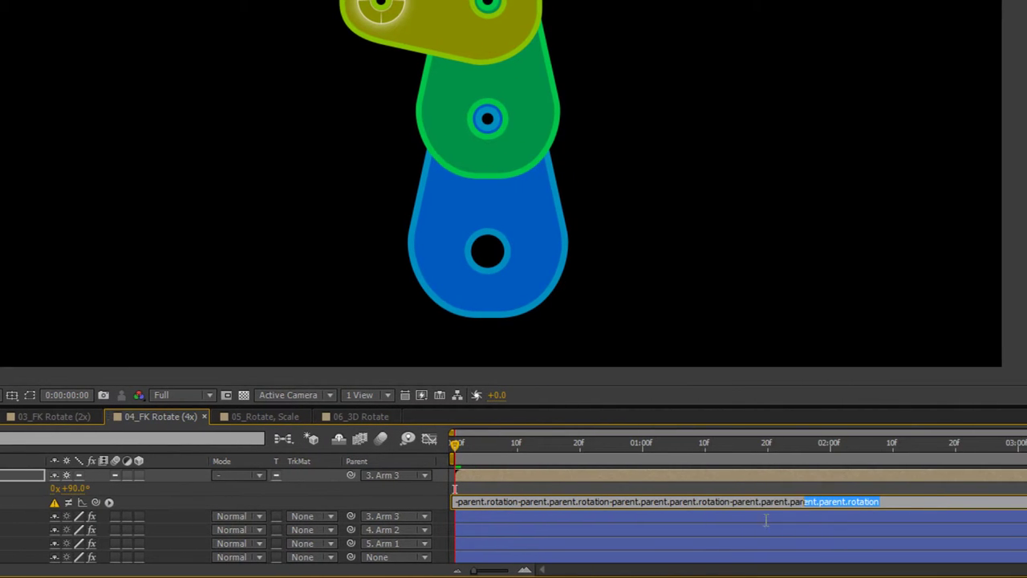
pyautogui.press('BackSpace')
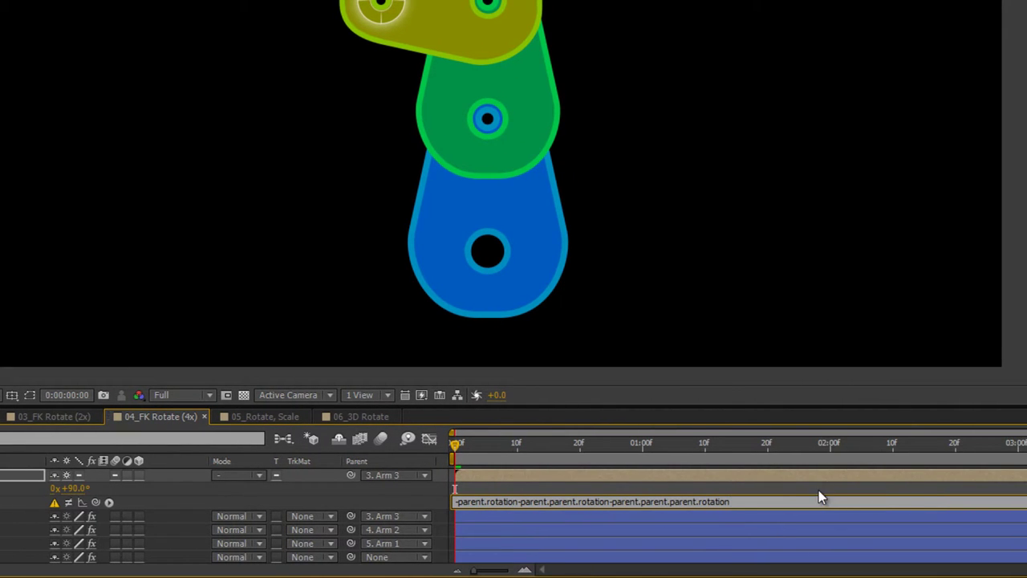
pyautogui.click(784, 493)
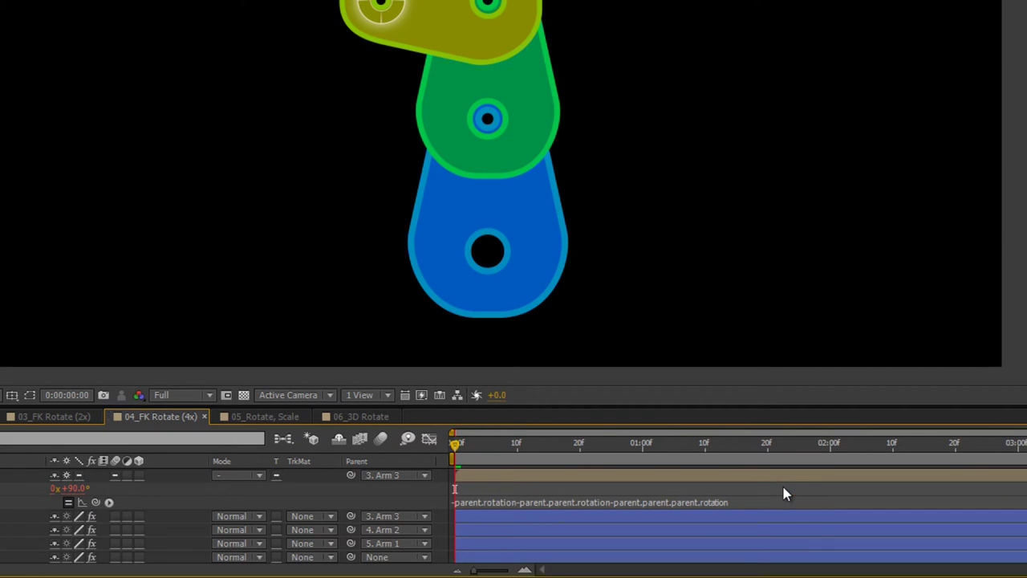
pyautogui.press('KP_0')
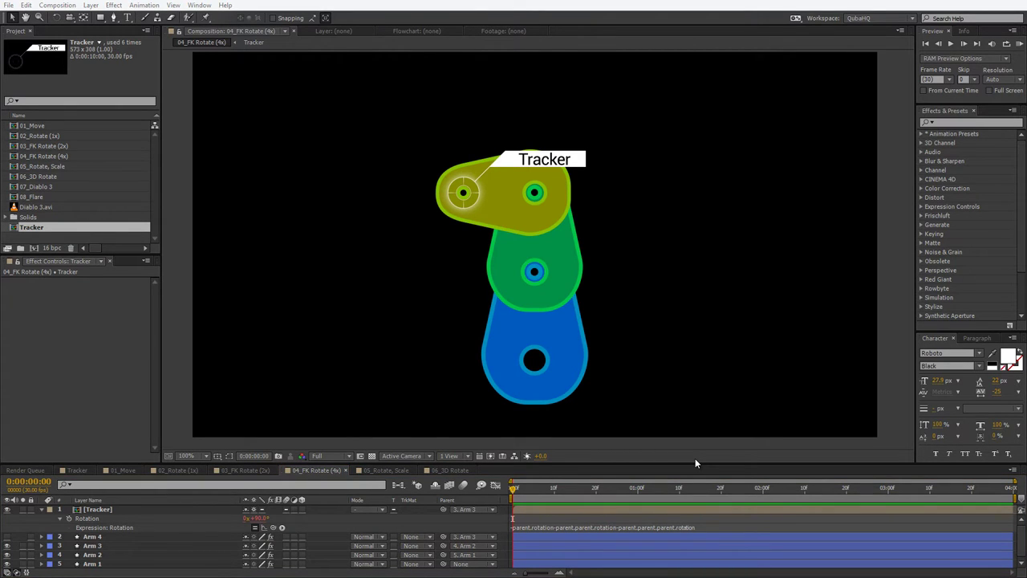
# - Remove the Tracker's Rotation expression, show Arm 4 again and move the Tracker away from the arms into the empty upper area
pyautogui.click(70, 518)
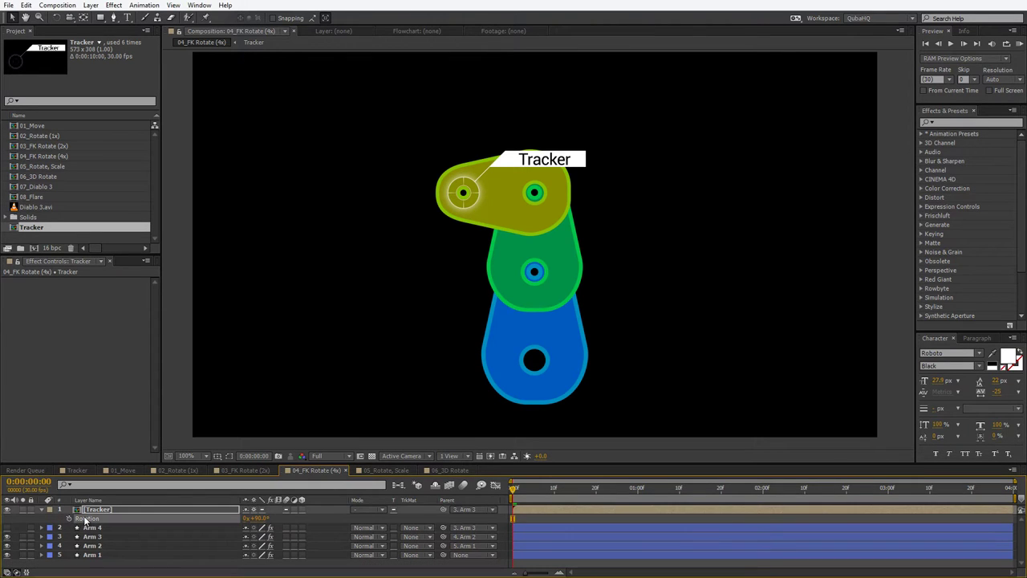
pyautogui.click(7, 528)
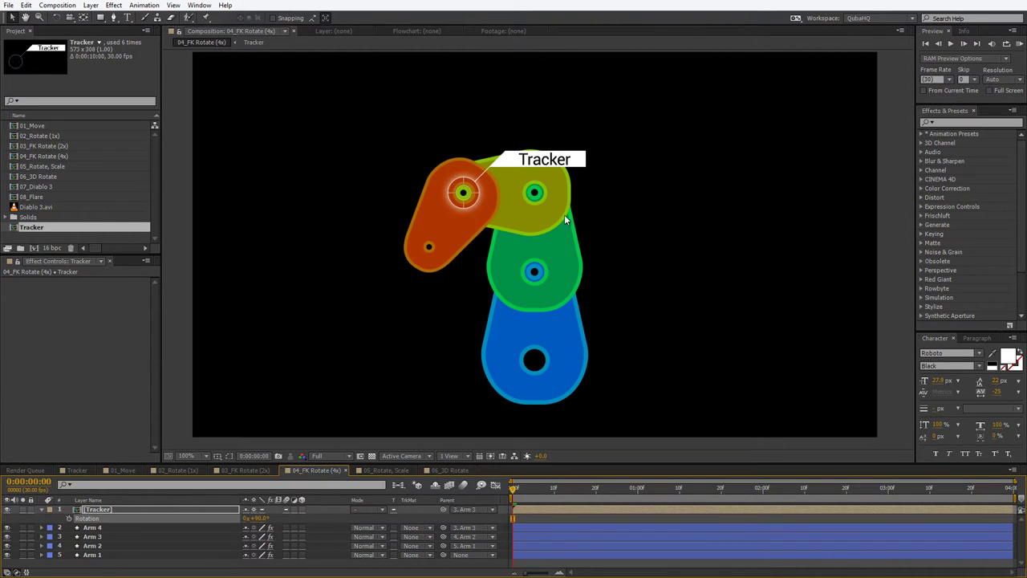
pyautogui.moveTo(559, 160); pyautogui.dragTo(806, 116)
# - Check the Superglue preset folder in File Explorer, search the effects and presets for superglue and widen the list to read the preset names
pyautogui.click(954, 122)
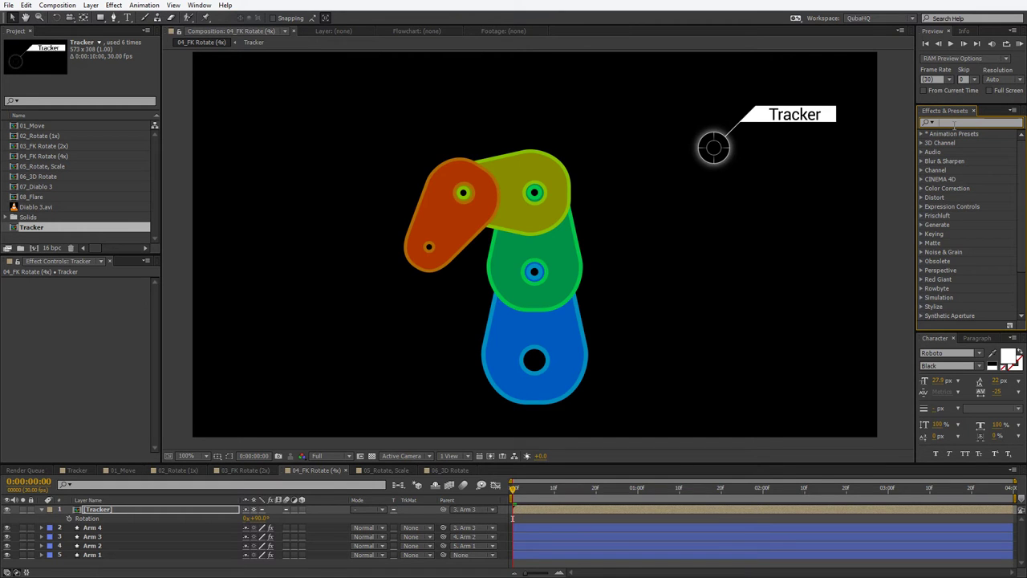
pyautogui.press('super+e')
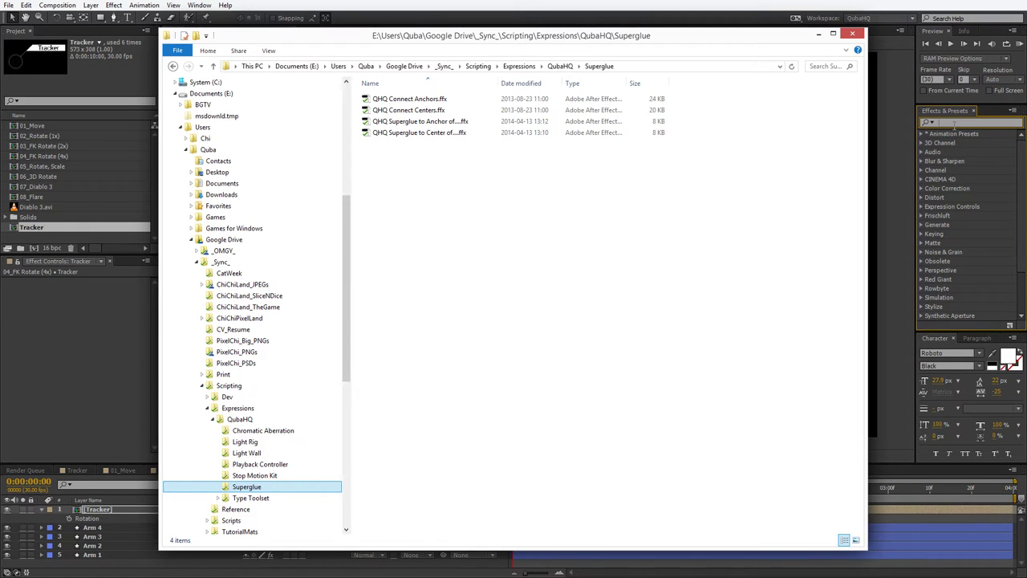
pyautogui.hotkey('alt', 'F4')
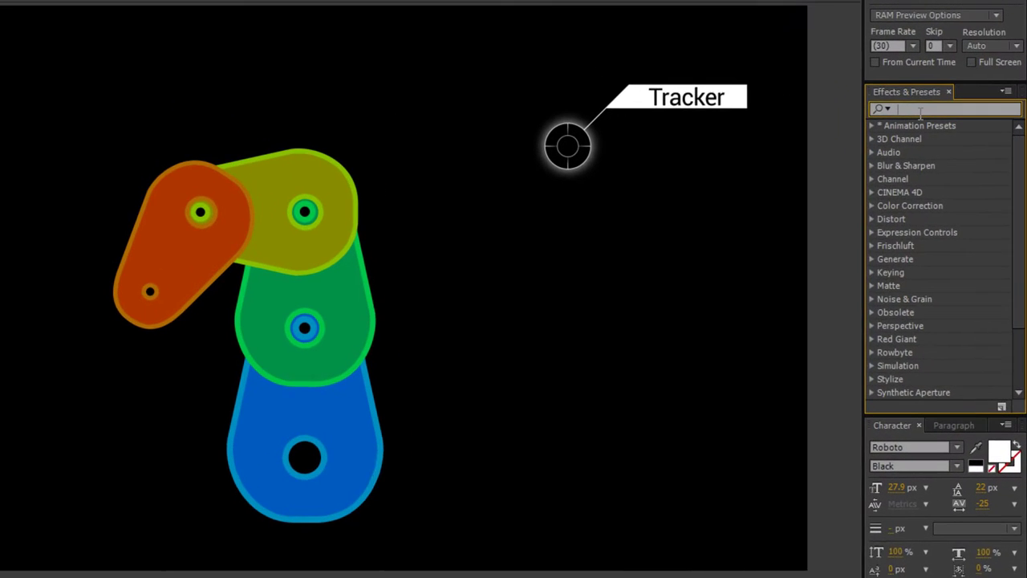
pyautogui.write('superglue')
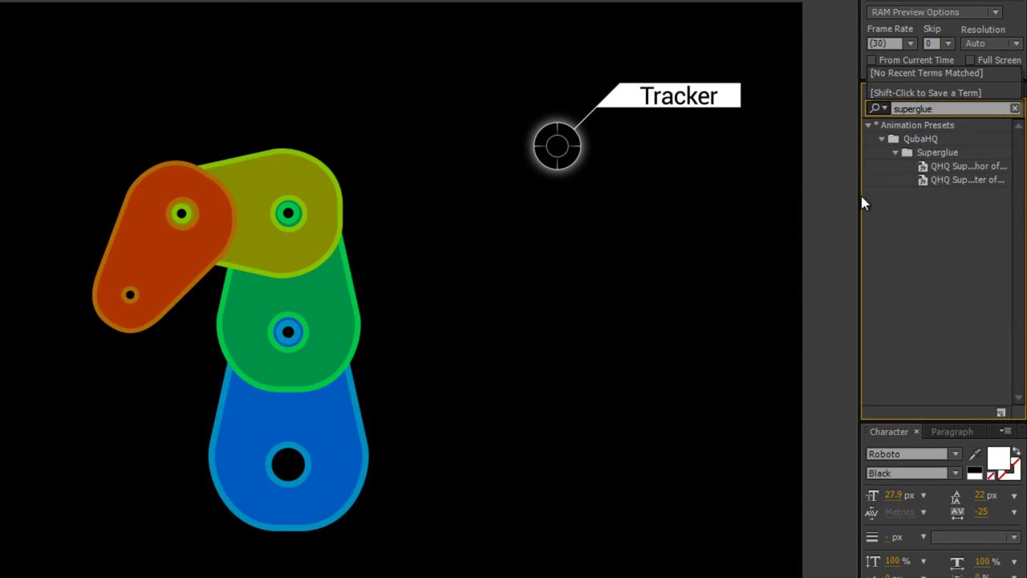
pyautogui.moveTo(861, 192); pyautogui.dragTo(761, 207)
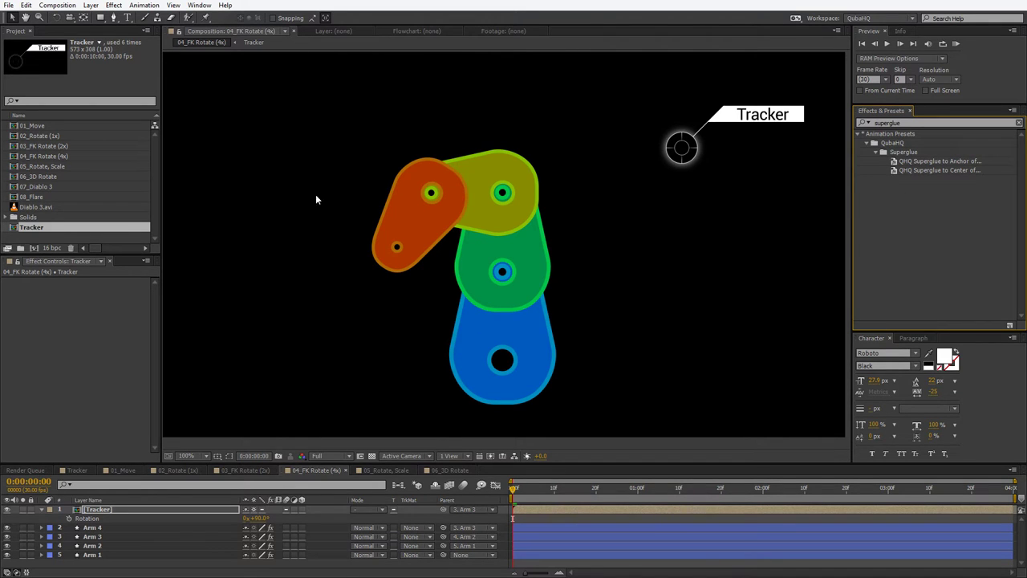
# - Set the Arm 4 layer's label color to Yellow so it stands out from the other arm layers
pyautogui.click(94, 530)
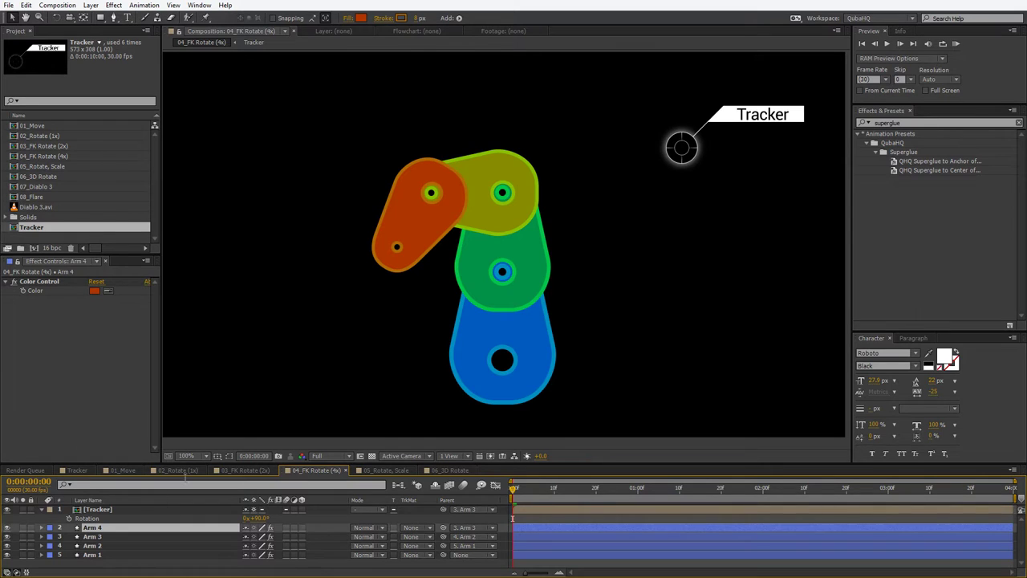
pyautogui.click(752, 122)
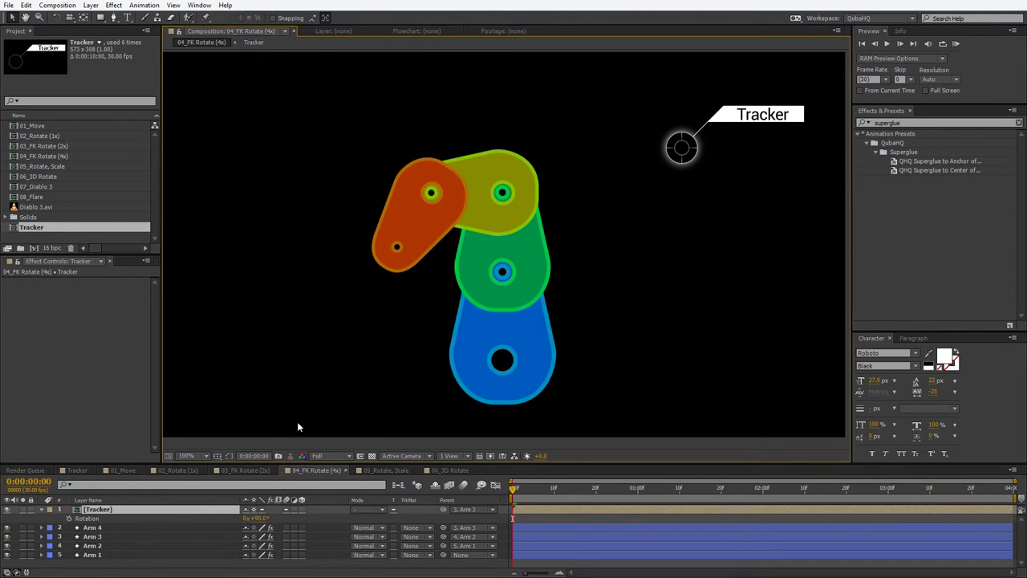
pyautogui.click(95, 529)
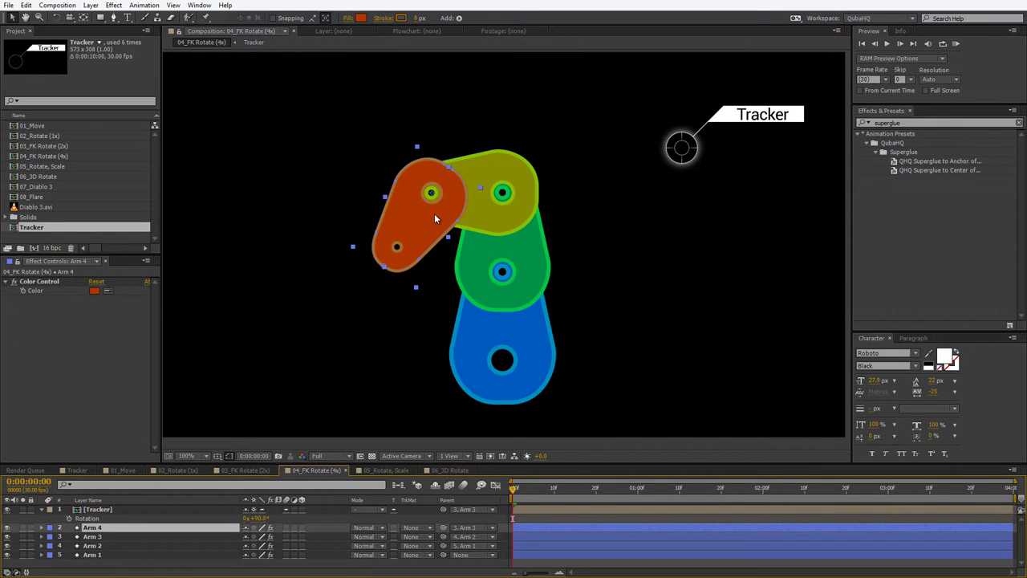
pyautogui.click(49, 529)
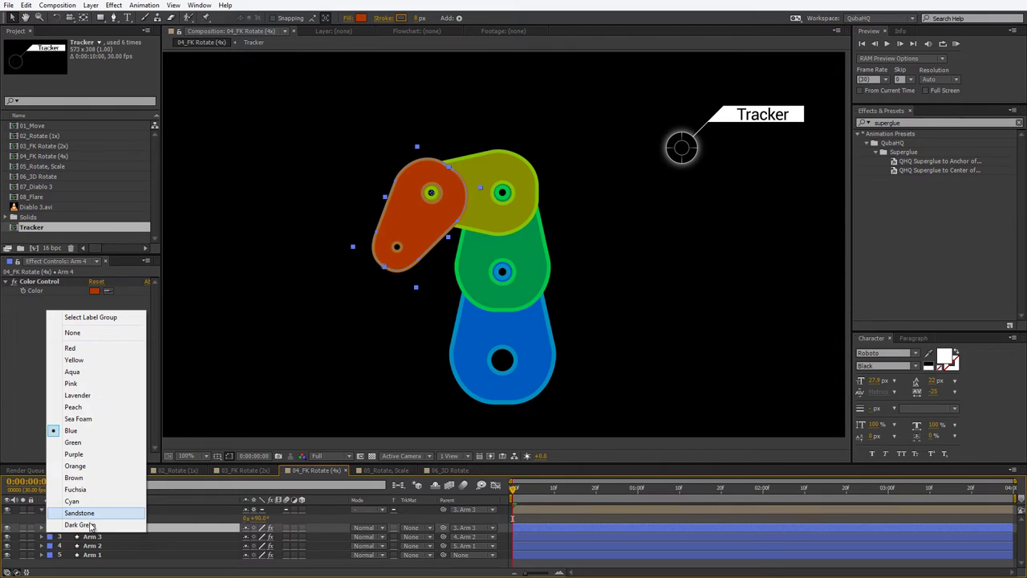
pyautogui.click(93, 365)
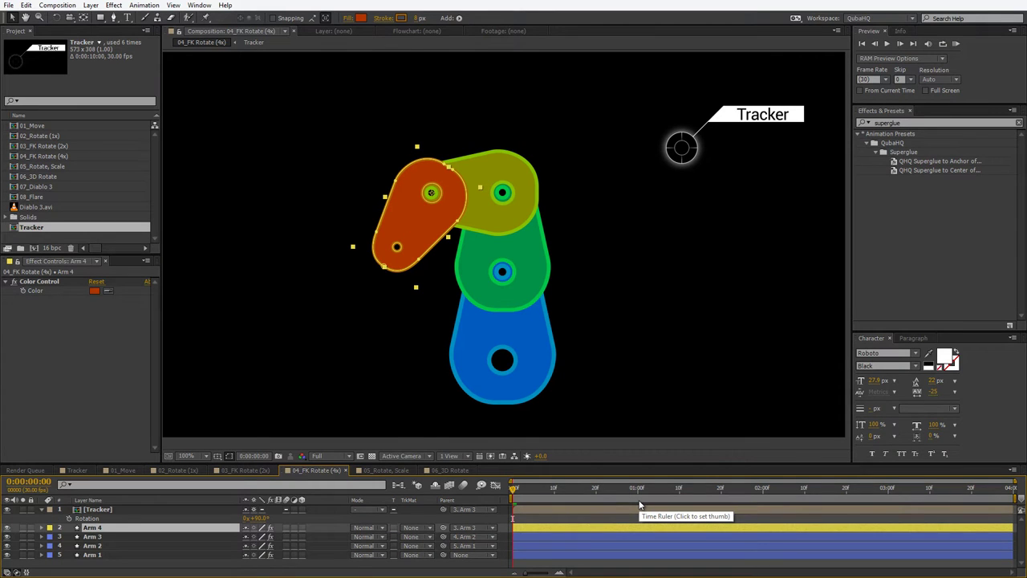
# - Create a null object above Arm 4 in the layer stack and place its anchor on Arm 4's small hole
pyautogui.click(90, 6)
pyautogui.moveTo(96, 17)
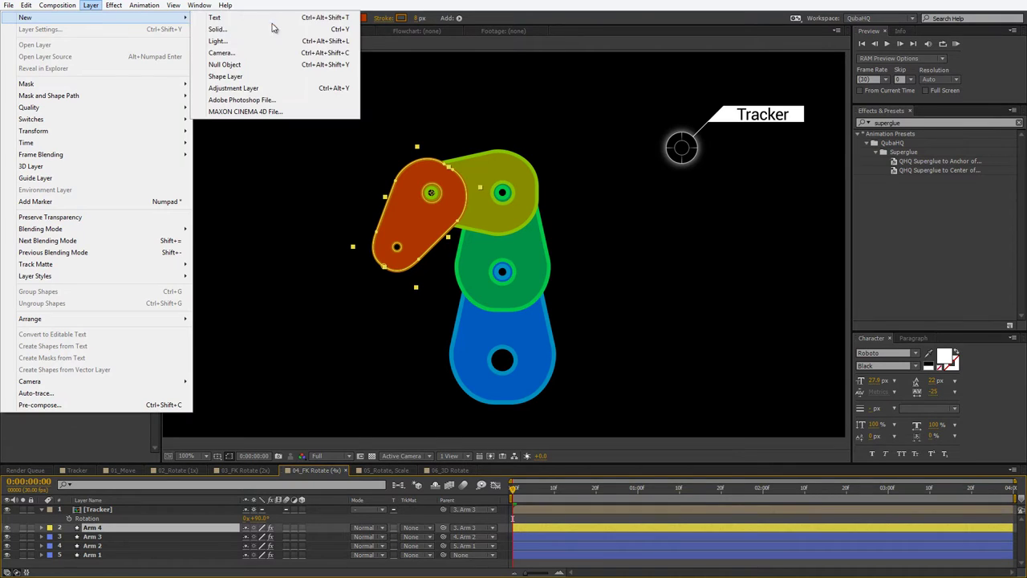
pyautogui.click(262, 65)
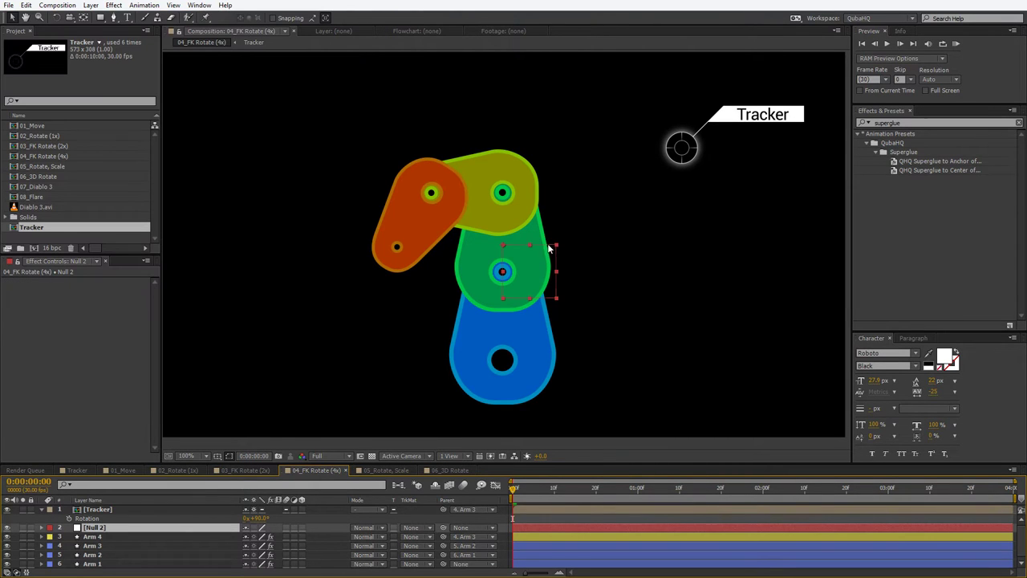
pyautogui.moveTo(528, 250); pyautogui.dragTo(422, 251)
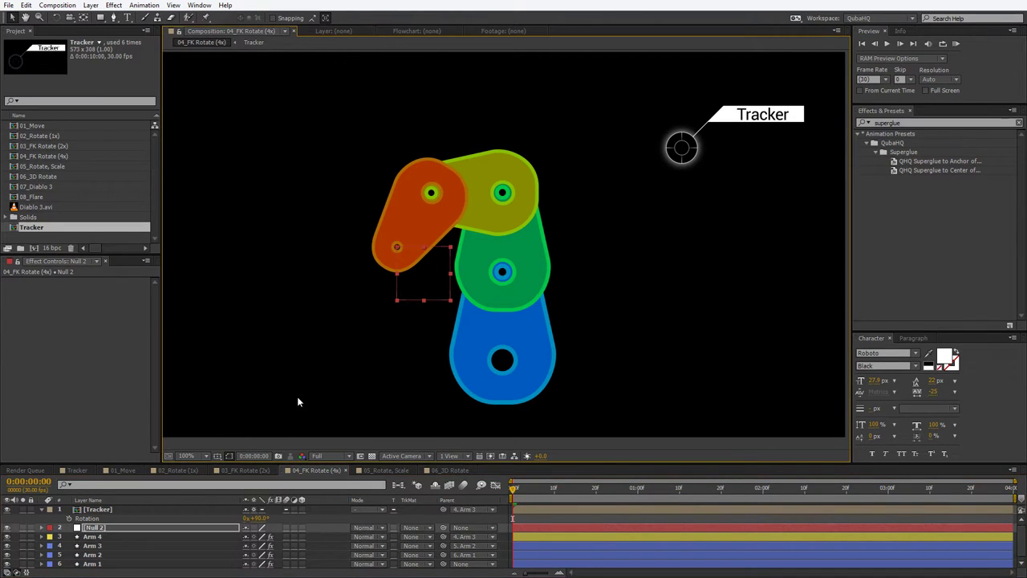
# - Rename the new null layer to Track Me
pyautogui.press('Return')
pyautogui.write('Tra')
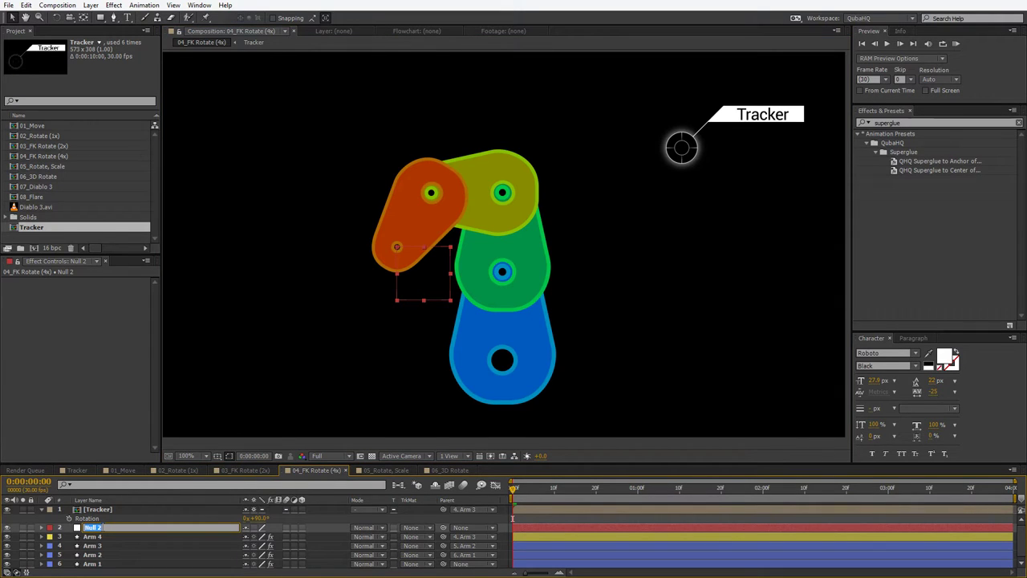
pyautogui.write('ck Me')
pyautogui.press('Return')
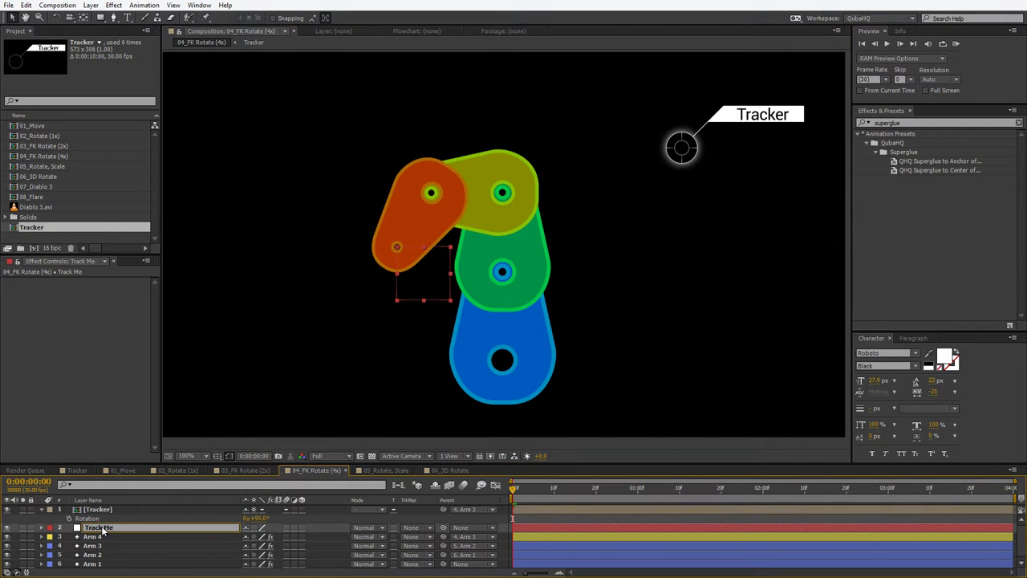
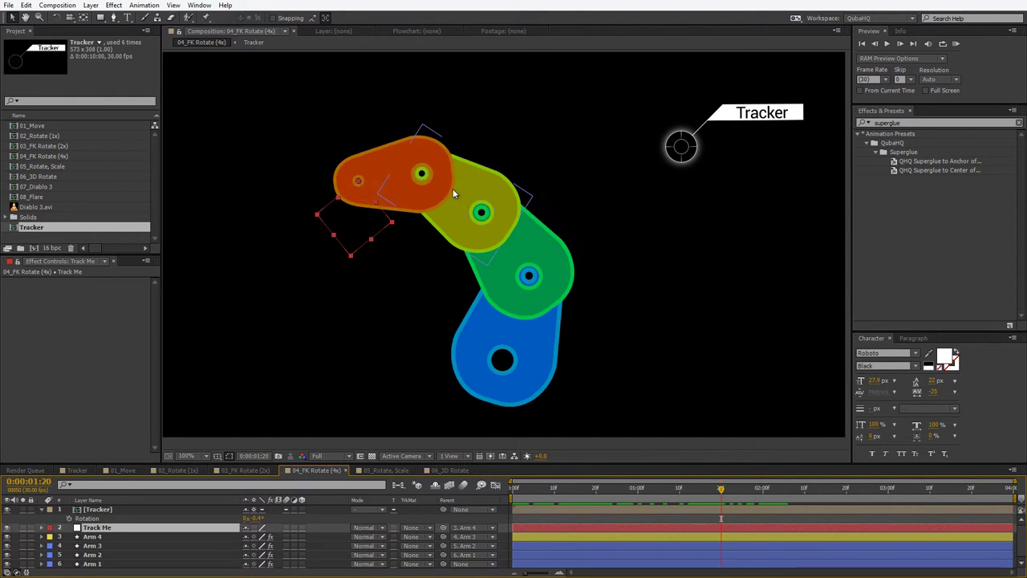
# - Apply the QHQ Superglue to Anchor preset to the Tracker at the first frame and set its target layer to Track Me
pyautogui.moveTo(608, 493); pyautogui.dragTo(455, 485)
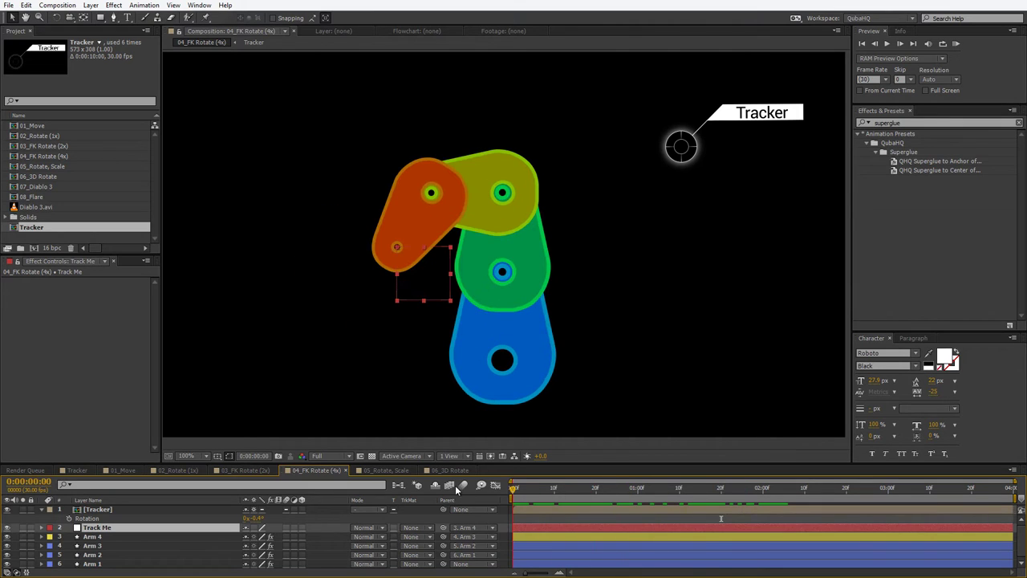
pyautogui.click(111, 510)
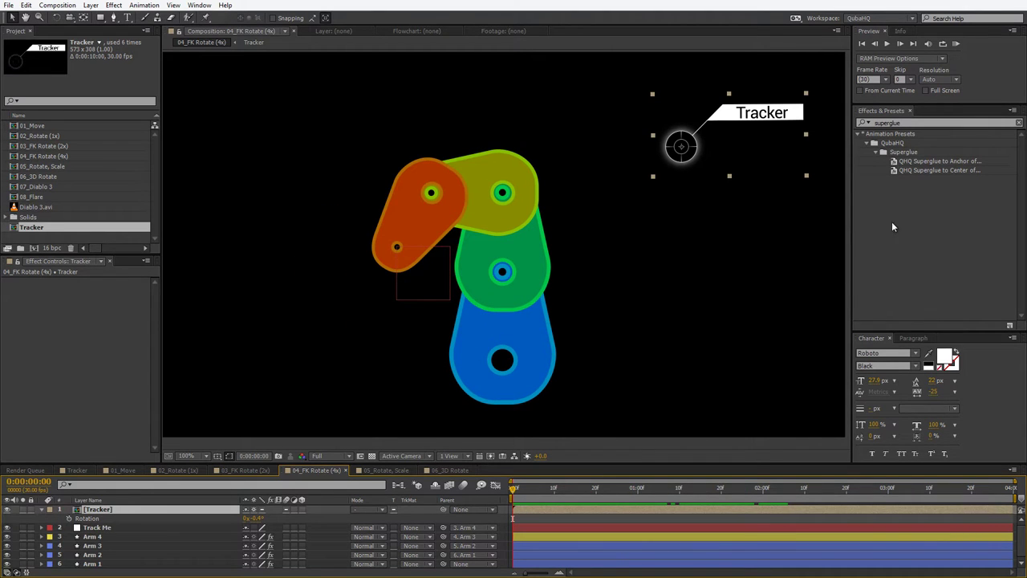
pyautogui.click(957, 163)
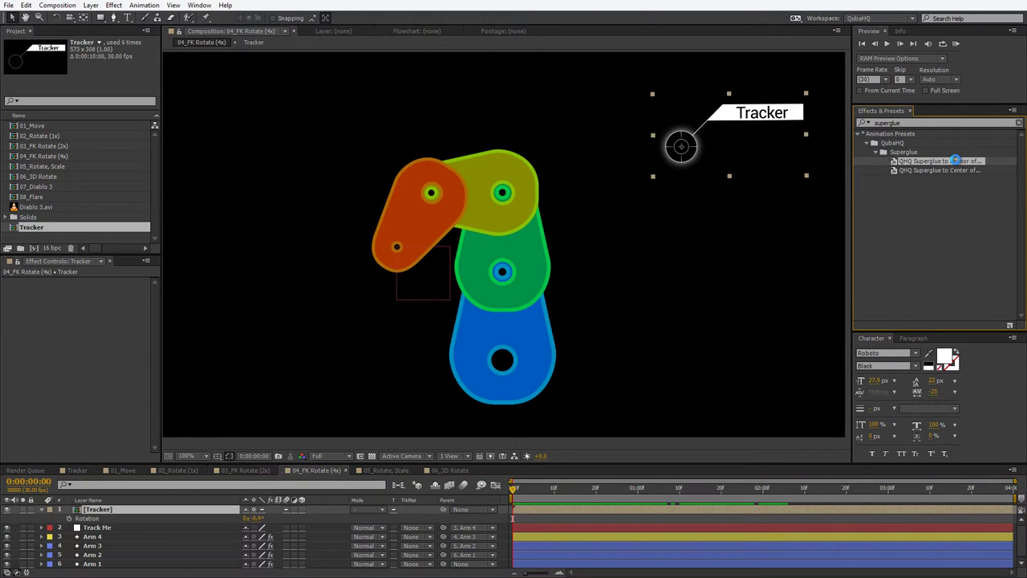
pyautogui.doubleClick(956, 163)
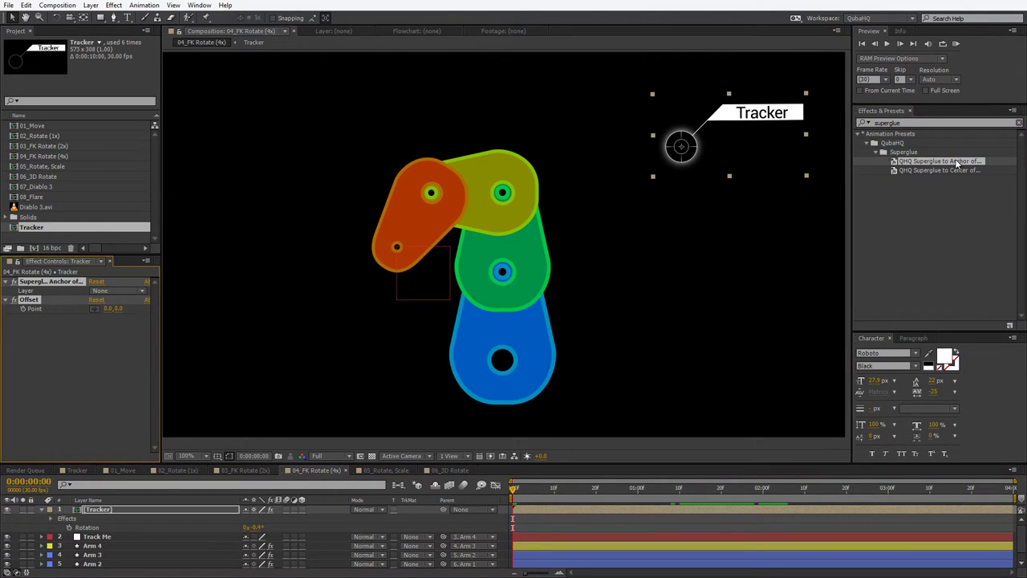
pyautogui.click(94, 363)
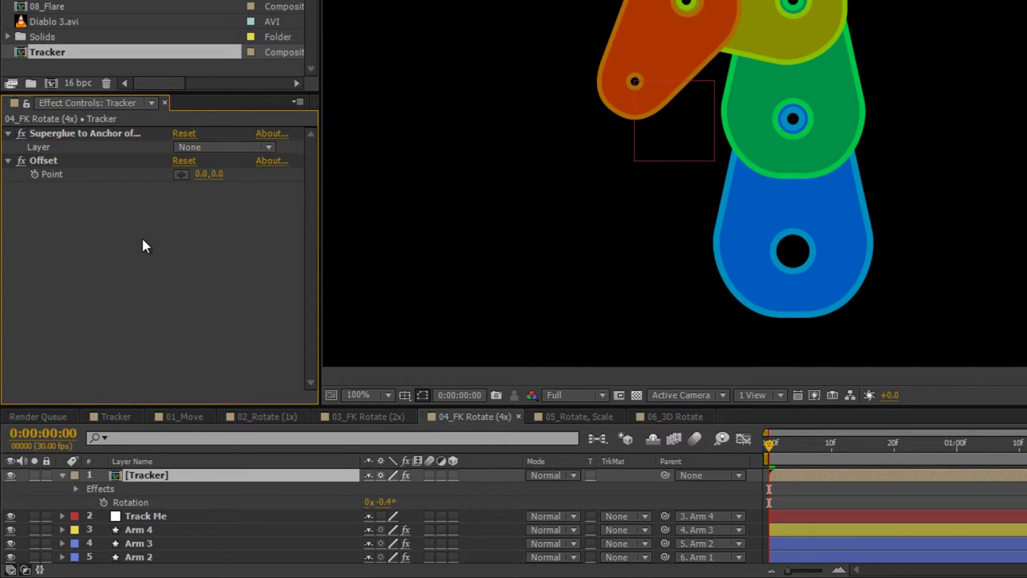
pyautogui.click(229, 149)
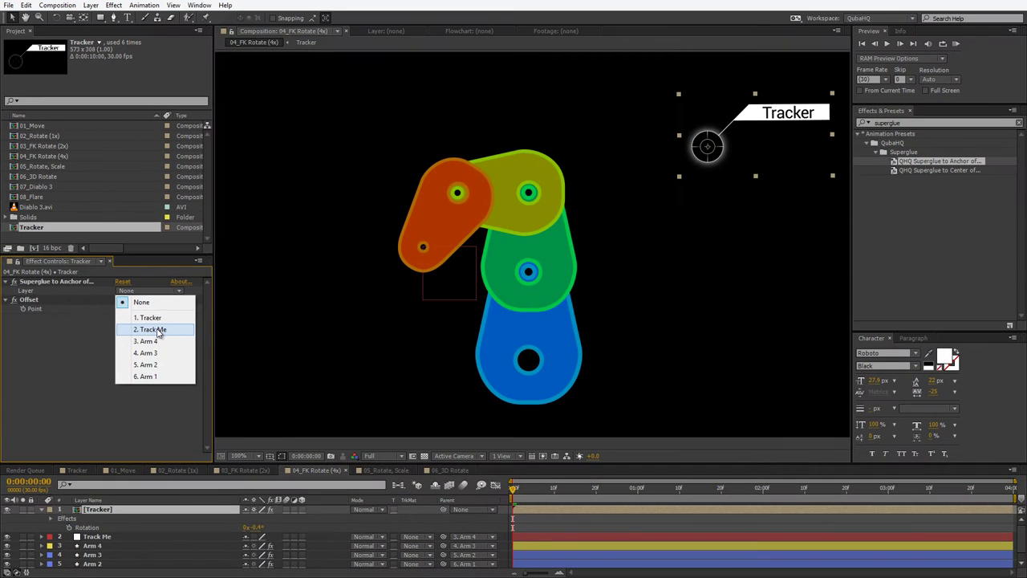
pyautogui.click(159, 330)
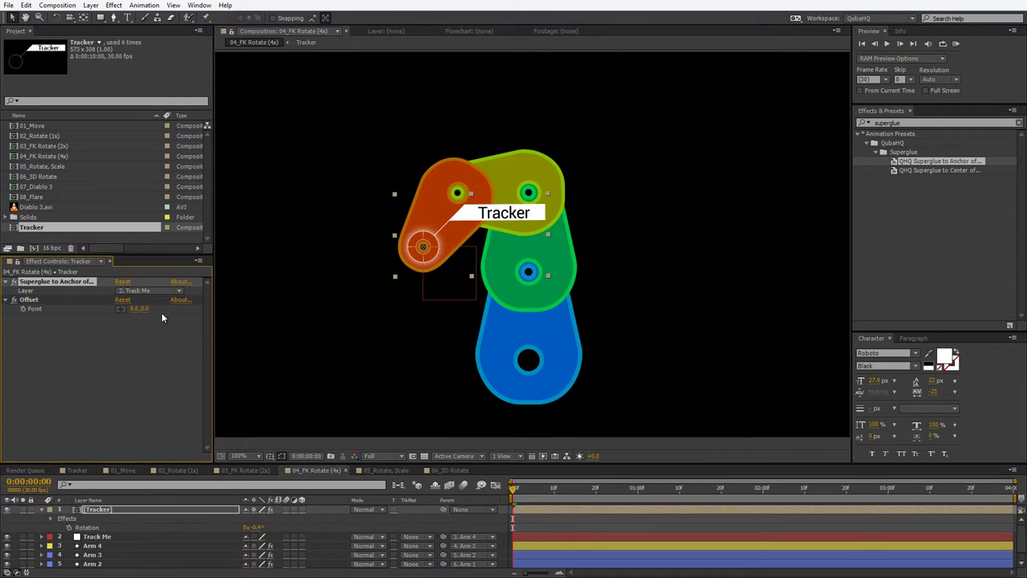
# - Try shifting the Tracker with the Superglue Offset point and set the offset back to 0, 0
pyautogui.moveTo(131, 308); pyautogui.dragTo(177, 306)
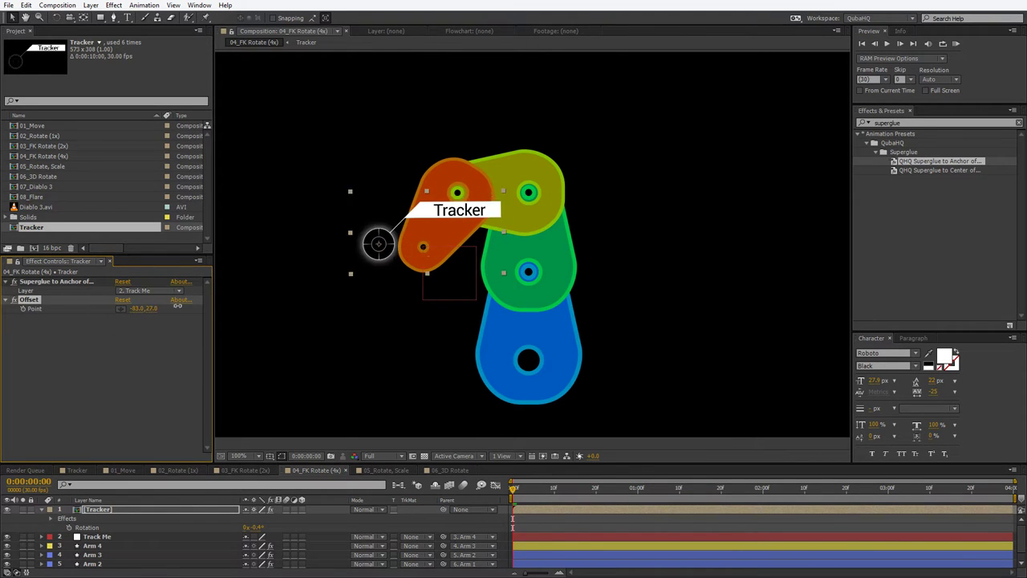
pyautogui.click(136, 309)
pyautogui.write('0')
pyautogui.press('Tab')
pyautogui.write('0')
pyautogui.press('Return')
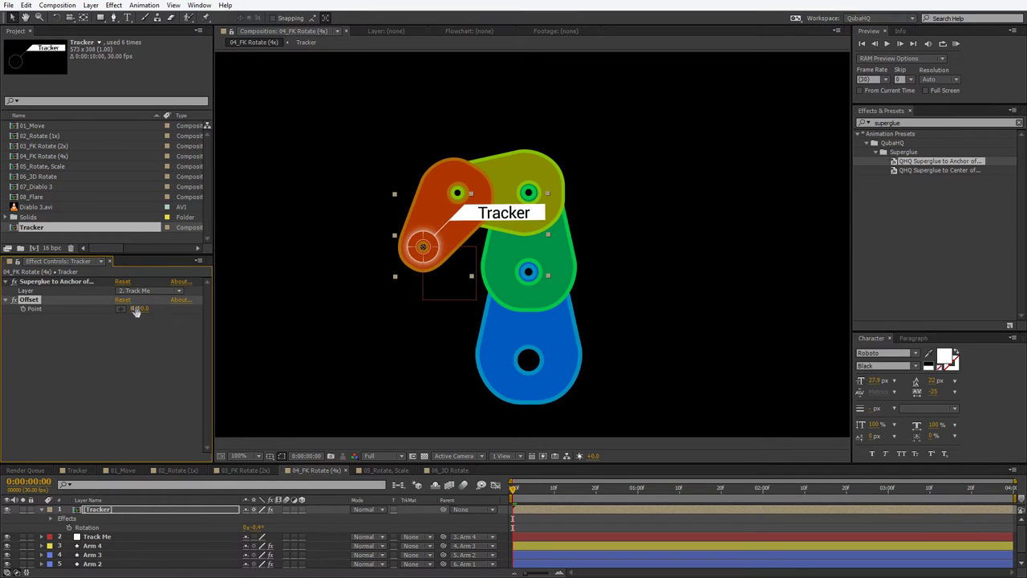
# - Preview the Tracker following the null and select Arm 4 to check where its anchor point sits
pyautogui.press('space')
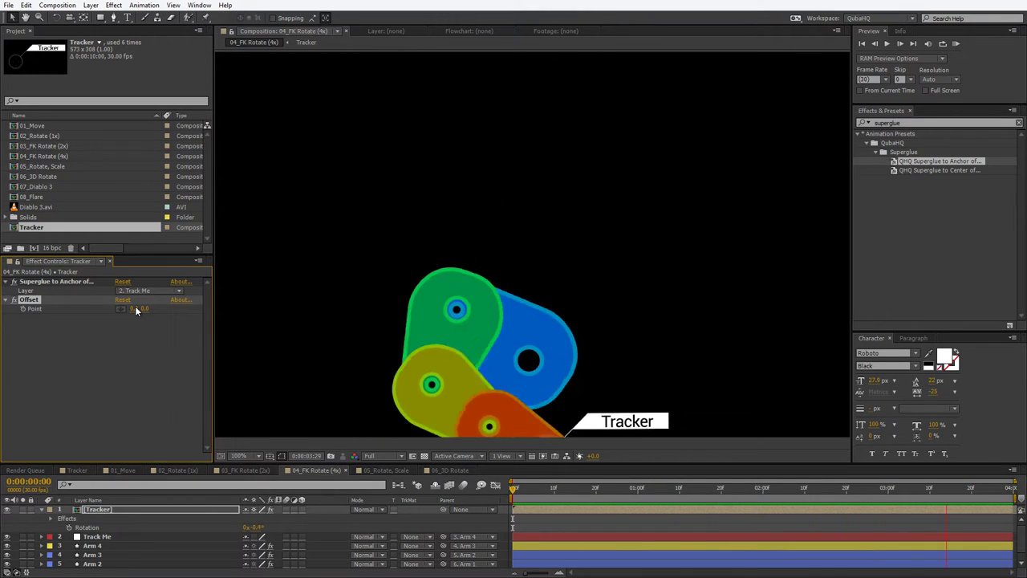
pyautogui.press('space')
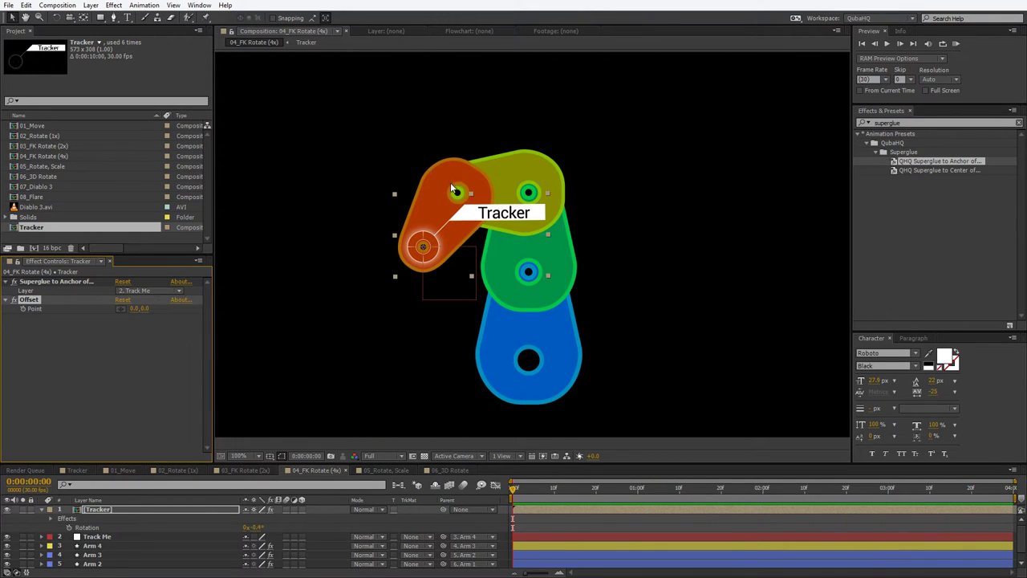
pyautogui.click(99, 546)
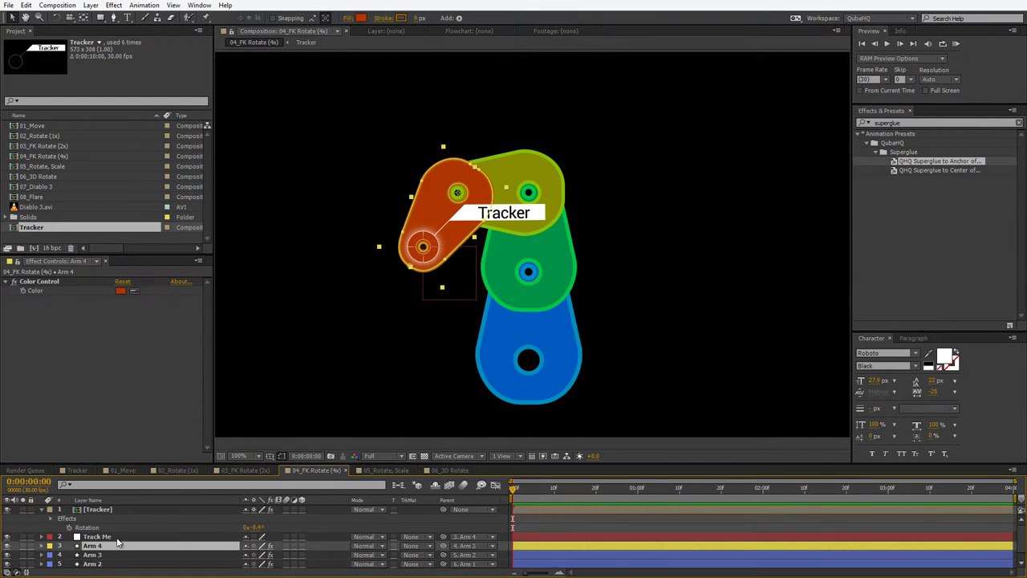
# - Set the Tracker's Superglue target layer to Arm 4 and preview the motion
pyautogui.click(462, 195)
pyautogui.click(145, 290)
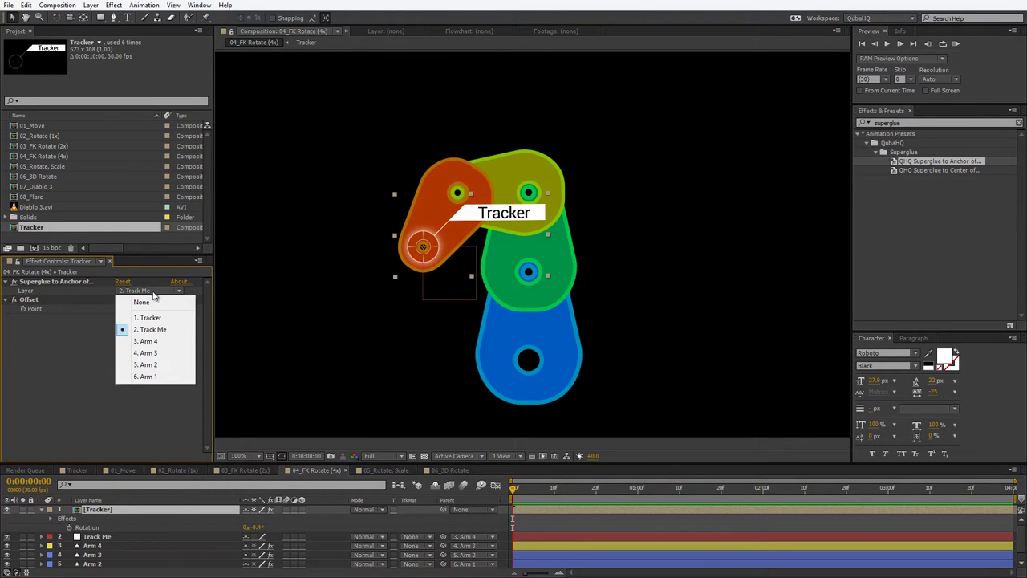
pyautogui.click(161, 342)
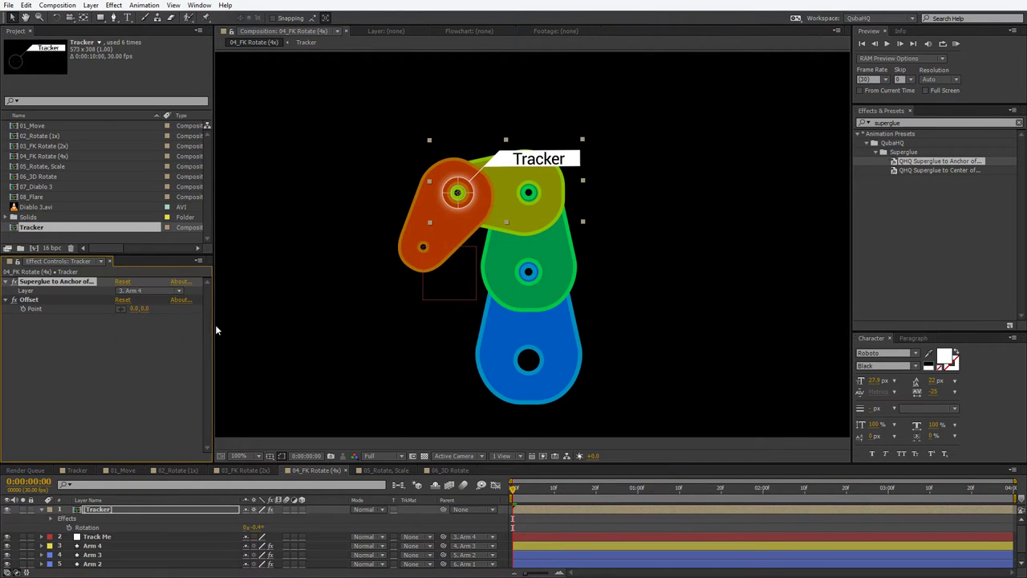
pyautogui.press('space')
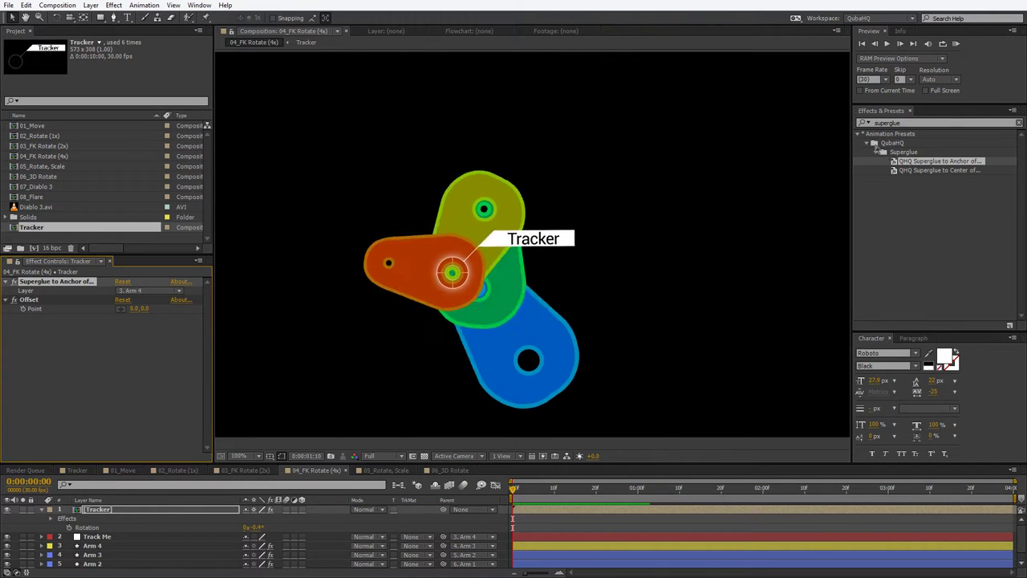
pyautogui.press('space')
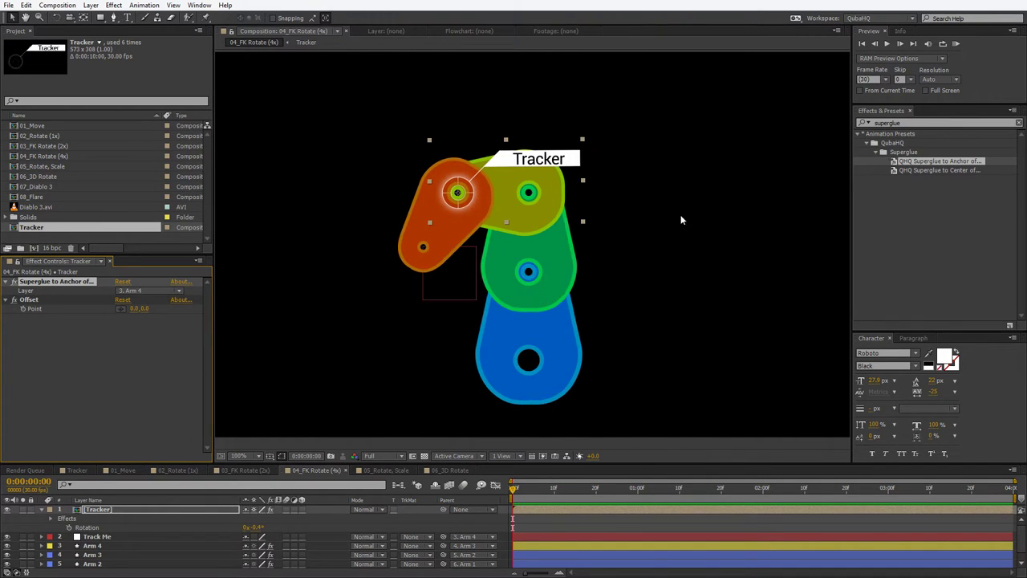
# - Try Arm 3 and Arm 2 as the Tracker's Superglue target layer
pyautogui.click(146, 292)
pyautogui.click(146, 353)
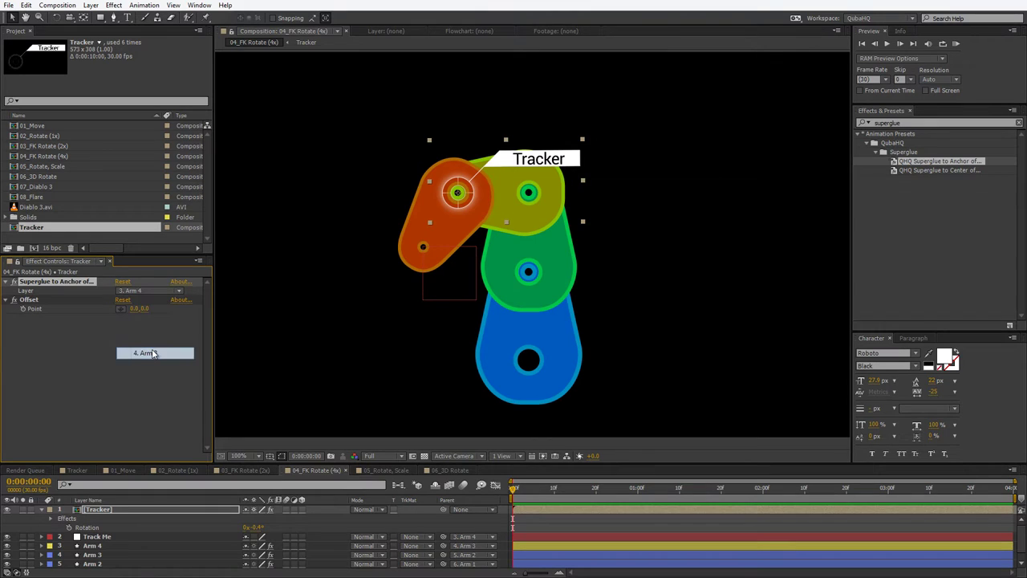
pyautogui.click(156, 291)
pyautogui.click(160, 362)
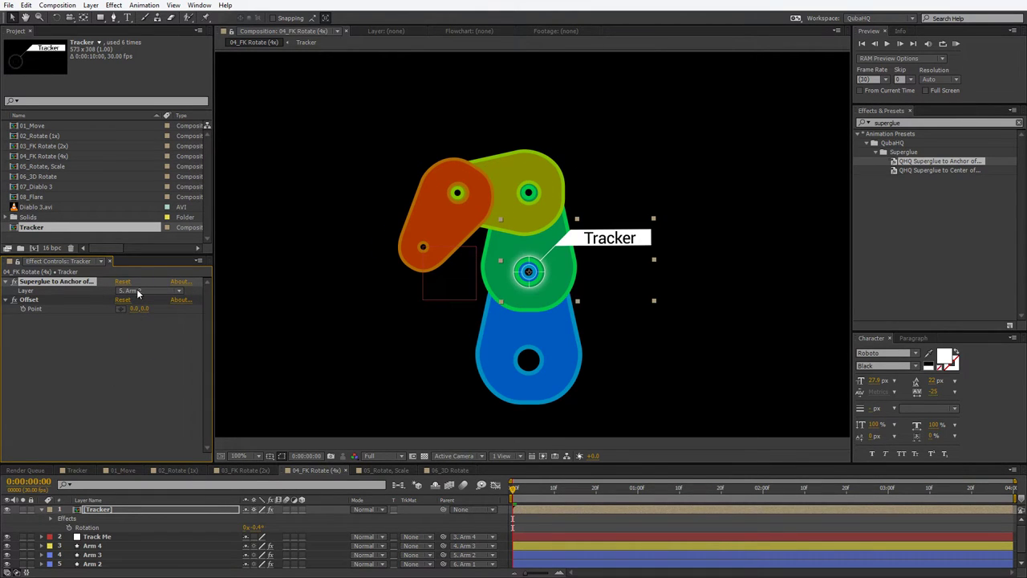
# - Set the Tracker's Superglue target layer back to Track Me and preview the animation
pyautogui.click(137, 292)
pyautogui.click(158, 332)
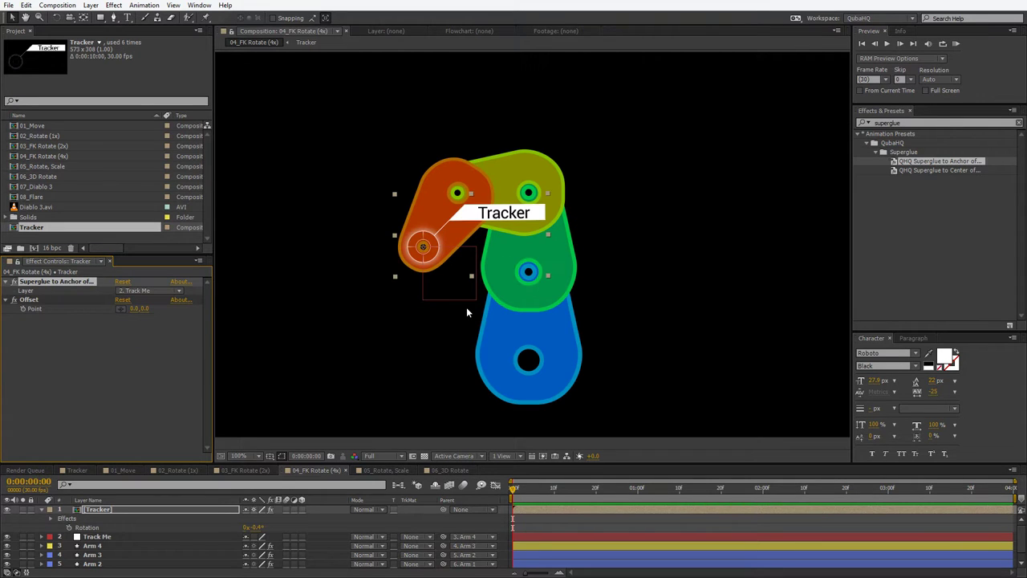
pyautogui.press('space')
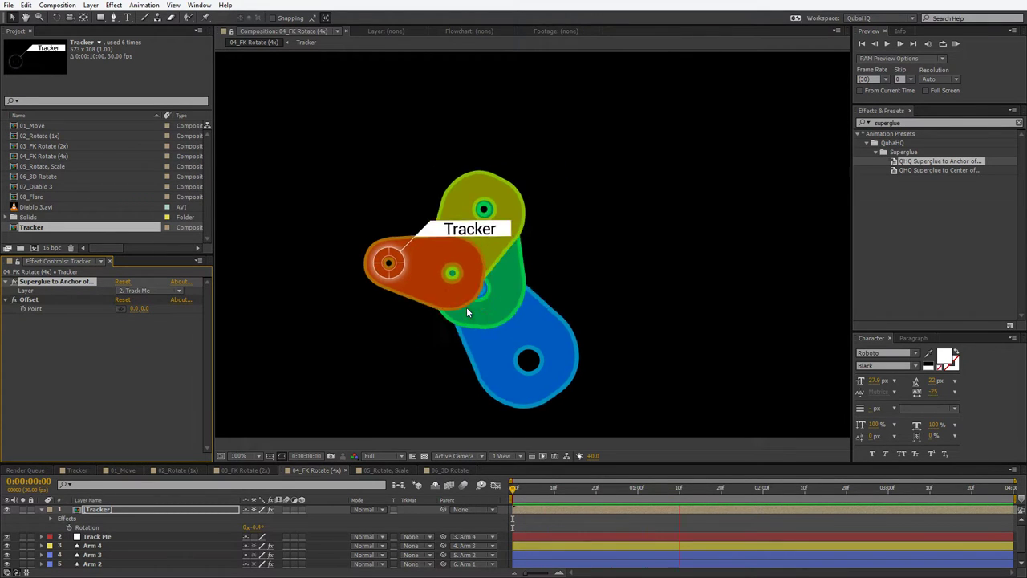
pyautogui.press('space')
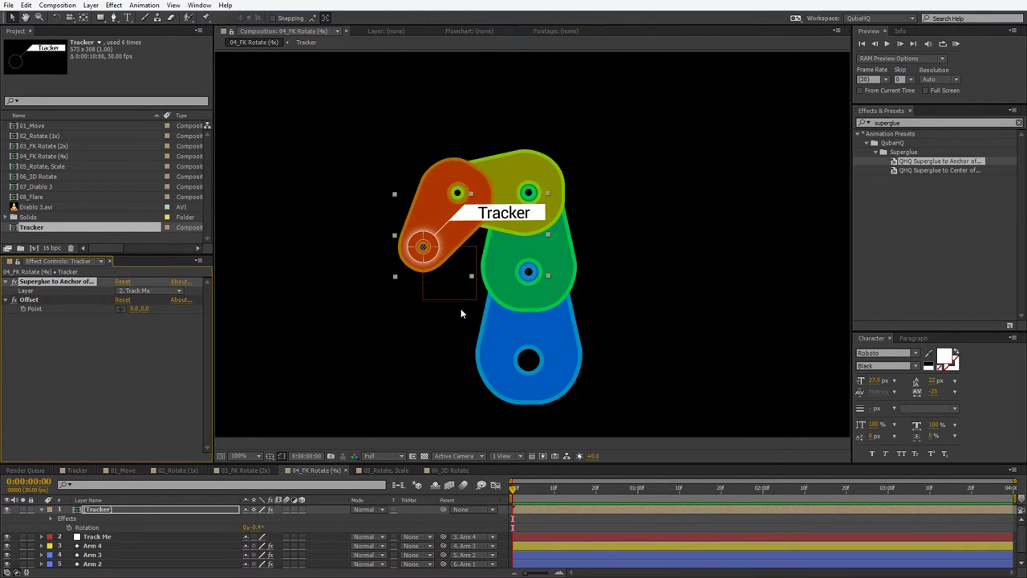
# - Open the 05_Rotate, Scale composition, enlarge its viewing area and center the frame in it
pyautogui.click(384, 469)
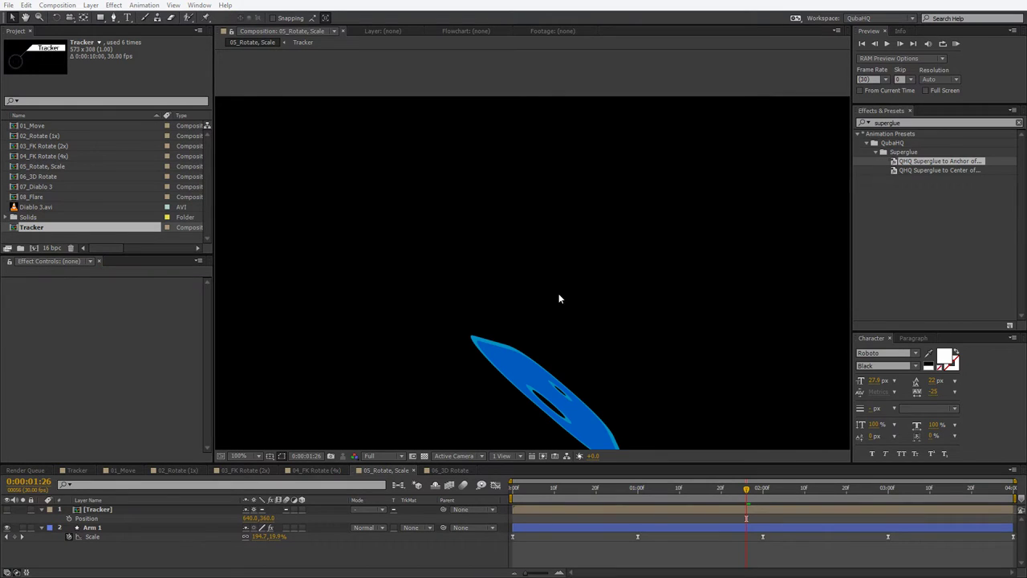
pyautogui.click(374, 313)
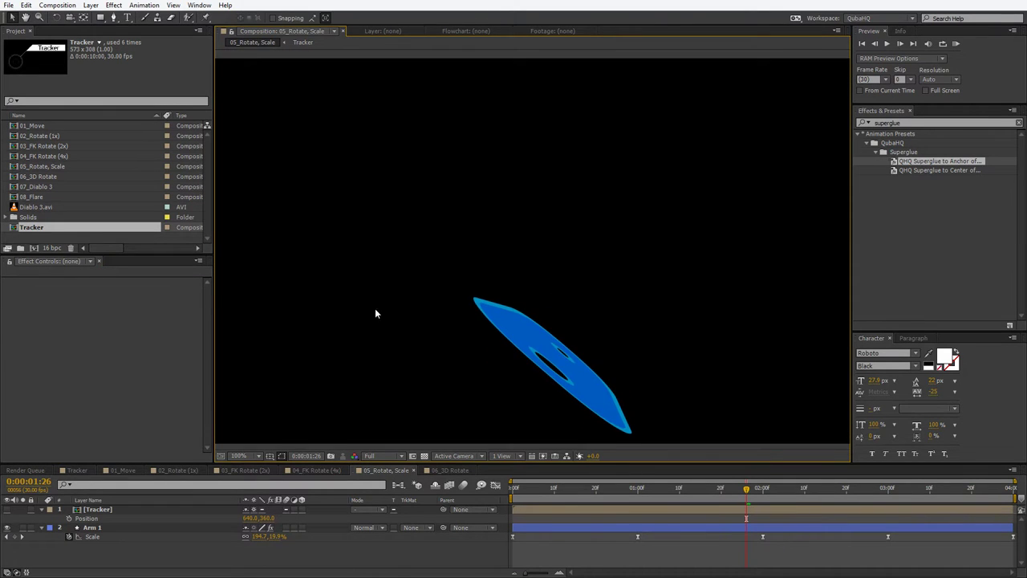
pyautogui.moveTo(209, 285); pyautogui.dragTo(148, 287)
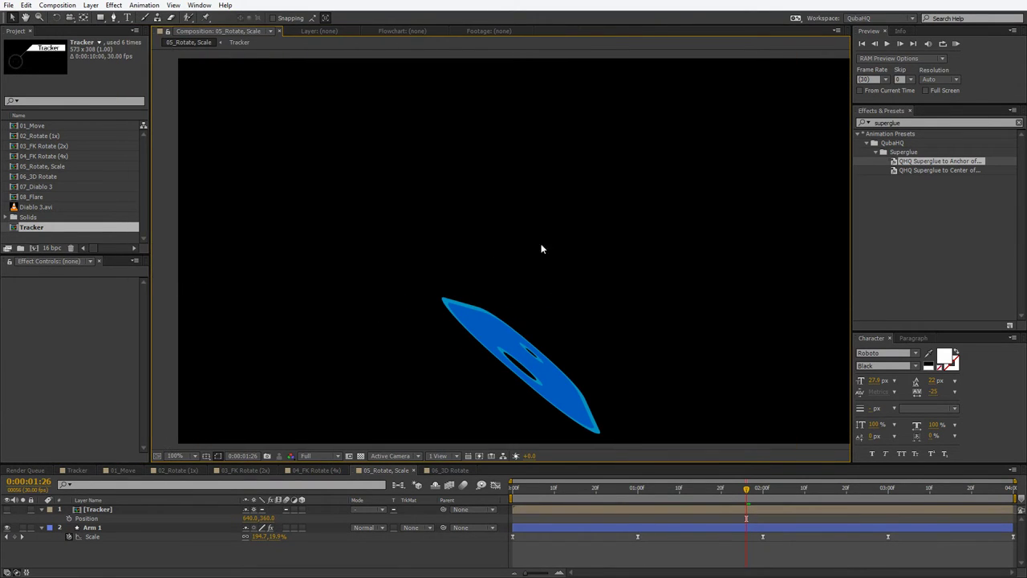
pyautogui.press('h')
pyautogui.moveTo(557, 225); pyautogui.dragTo(571, 220)
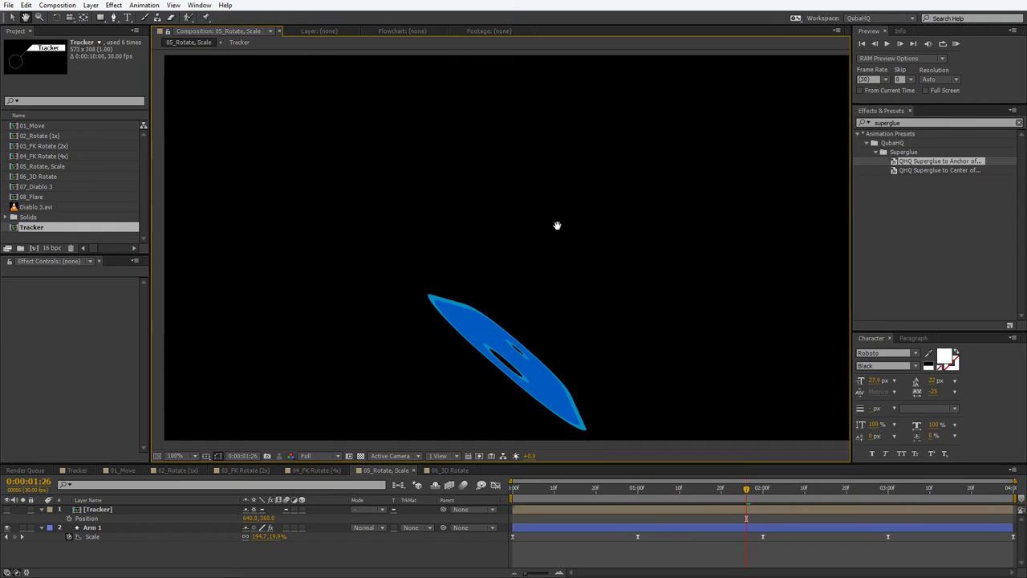
# - Preview Arm 1's rotation and scale animation and return to the first frame
pyautogui.click(90, 528)
pyautogui.press('space')
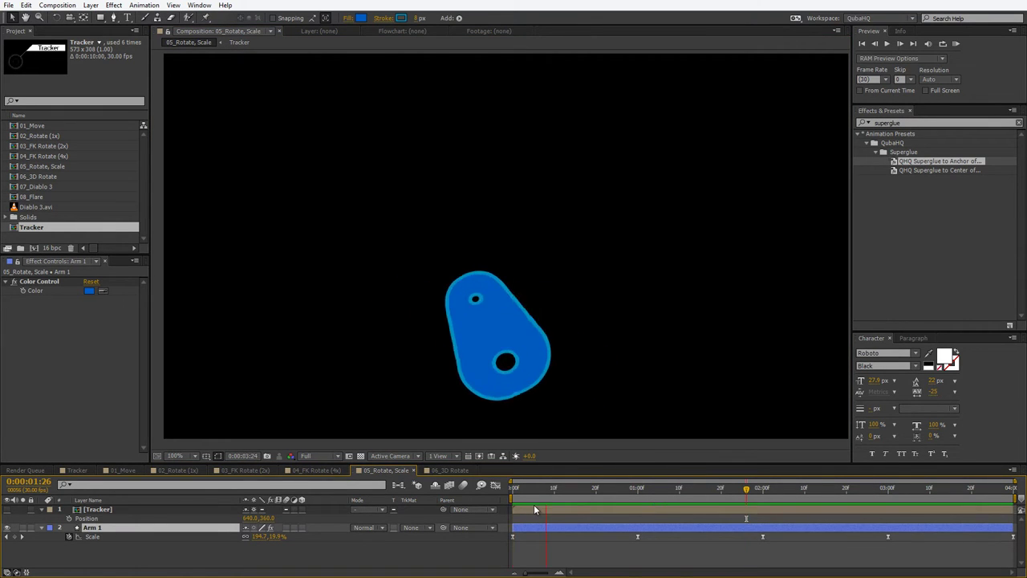
pyautogui.press('space')
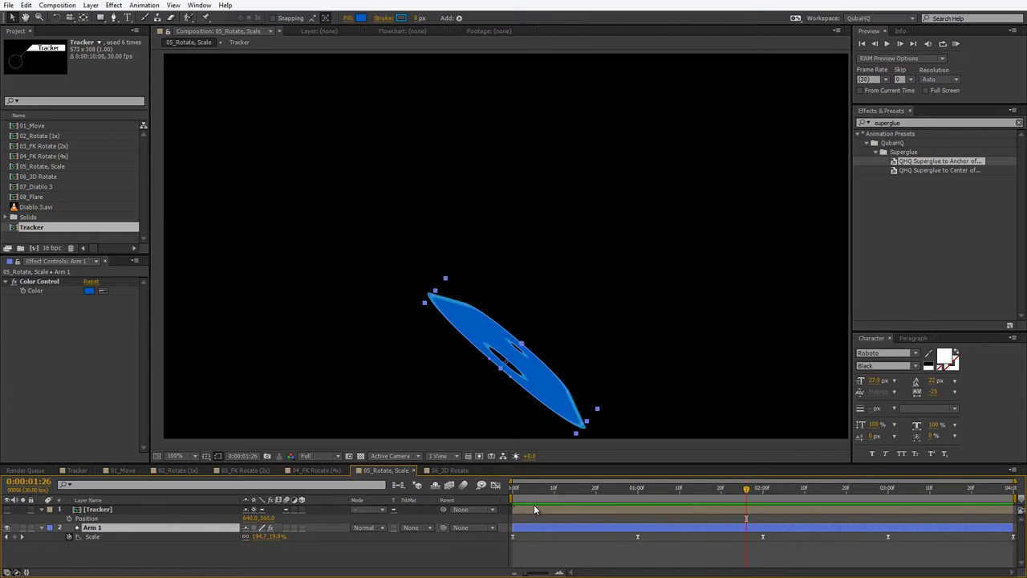
pyautogui.press('Home')
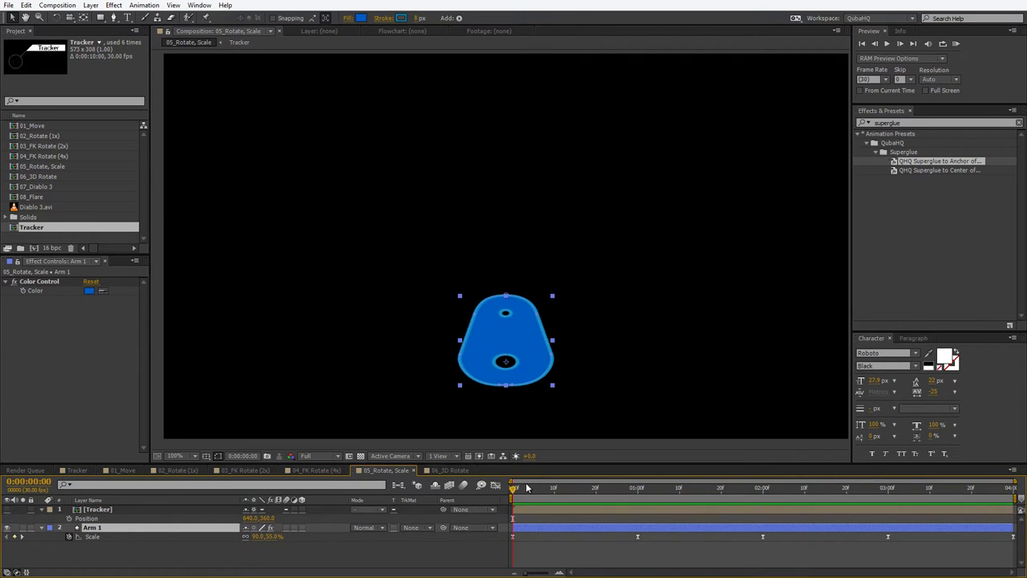
# - Show the Tracker layer, parented to Arm 1 and placed on the arm's small upper hole
pyautogui.click(6, 510)
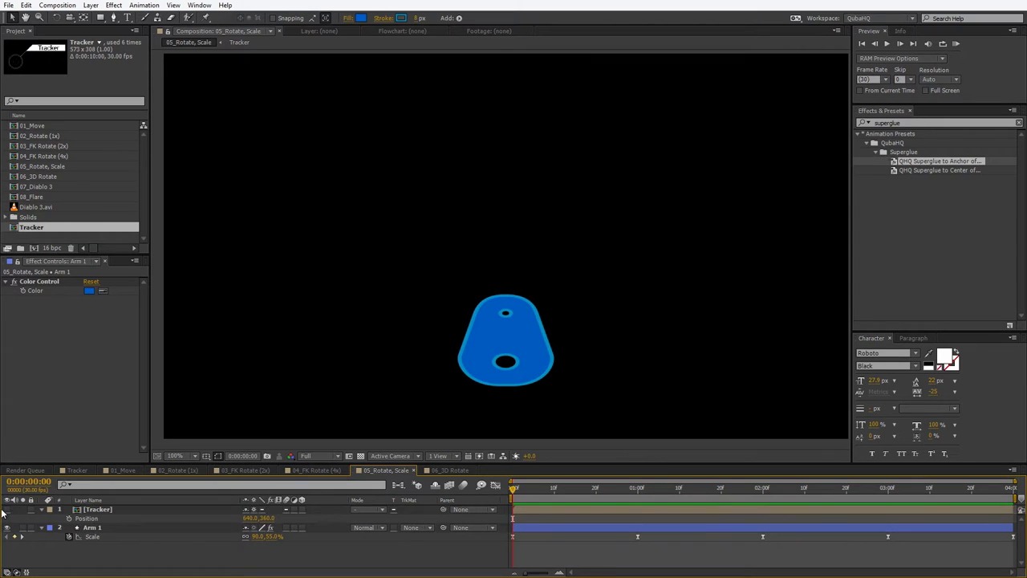
pyautogui.click(114, 512)
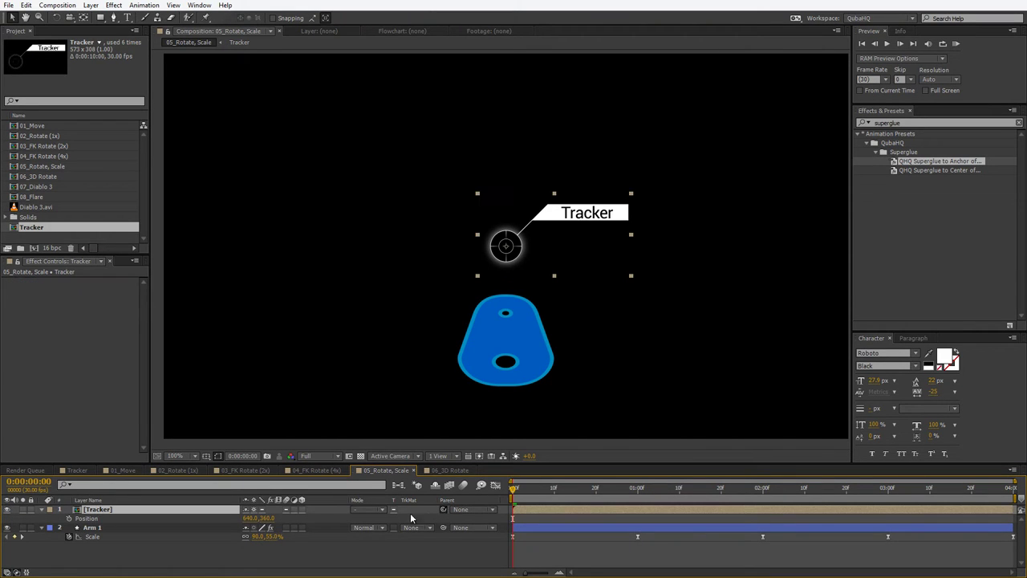
pyautogui.moveTo(444, 509); pyautogui.dragTo(90, 528)
pyautogui.moveTo(529, 263); pyautogui.dragTo(518, 309)
# - Preview how the parented Tracker behaves as Arm 1 rotates and scales
pyautogui.click(726, 295)
pyautogui.press('space')
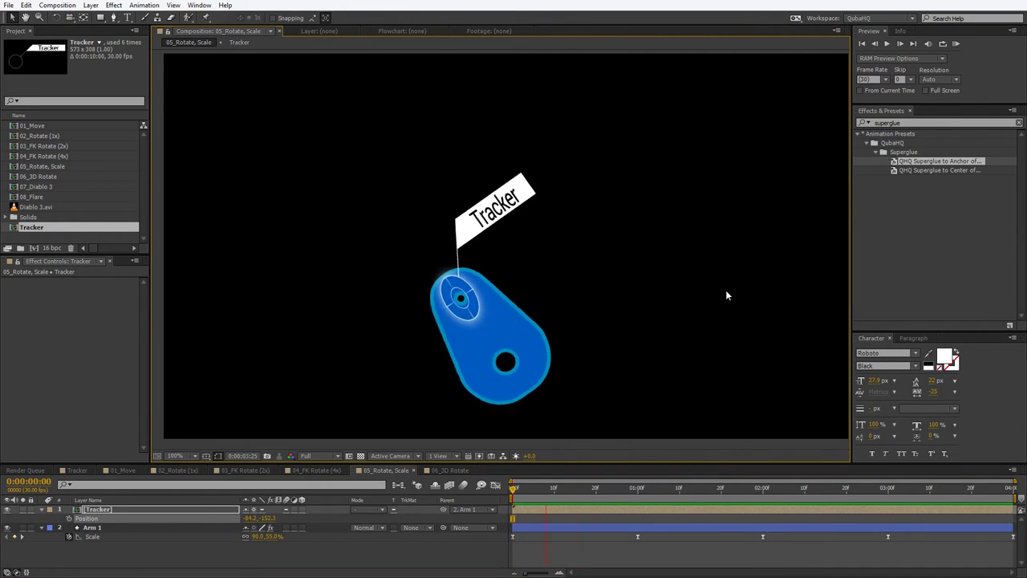
pyautogui.press('space')
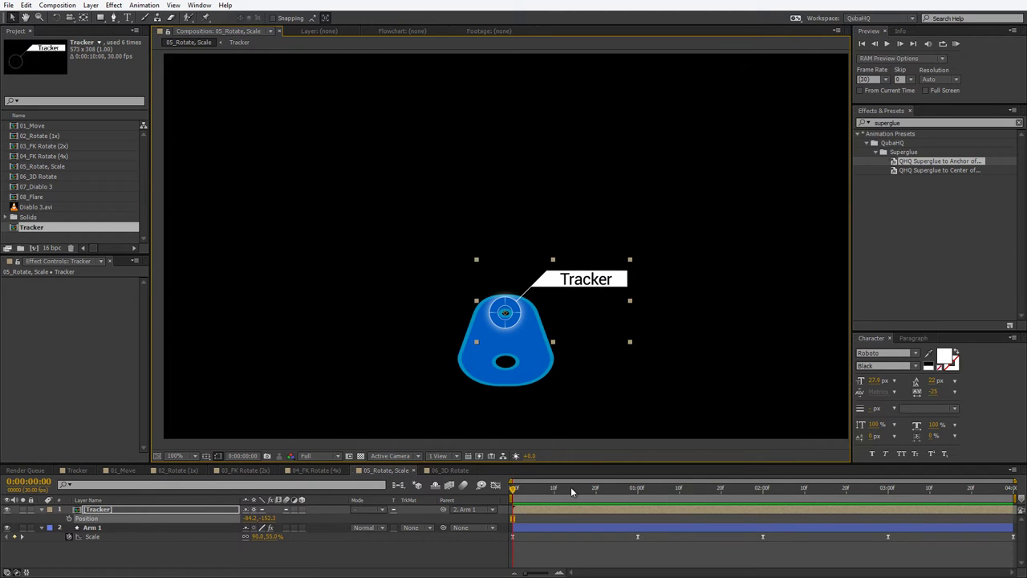
# - Check the parented Tracker partway through Arm 1's animation, return to the first frame and set the Tracker's parent to None
pyautogui.moveTo(572, 492); pyautogui.dragTo(679, 488)
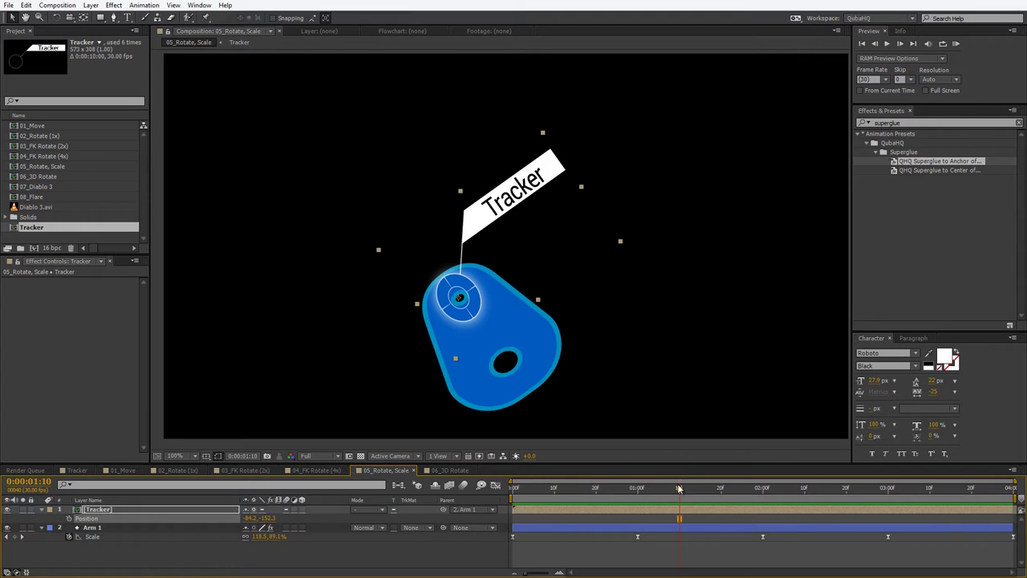
pyautogui.press('Home')
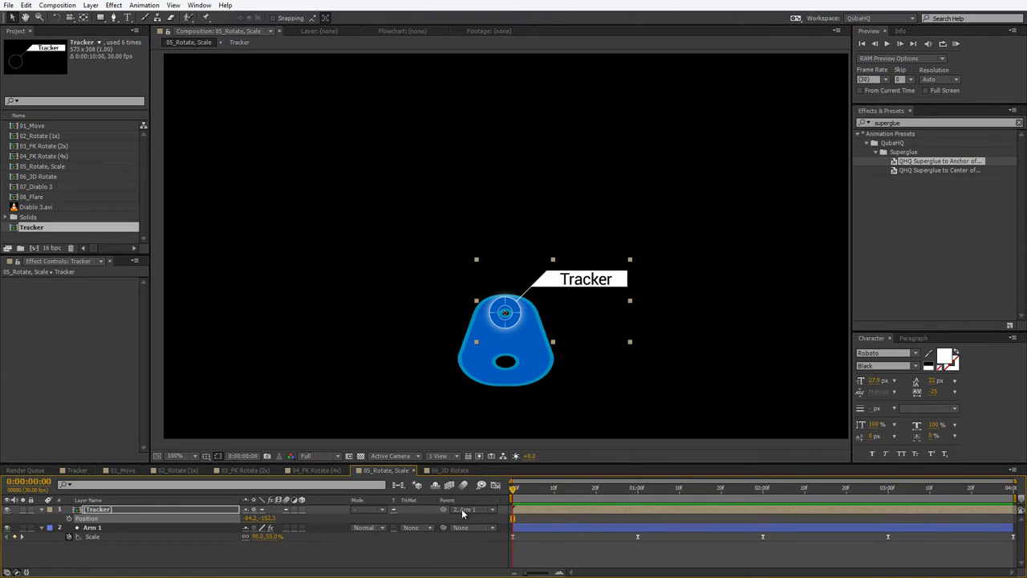
pyautogui.click(470, 510)
pyautogui.click(475, 521)
# - Create a null object, place its anchor on Arm 1's small upper hole and parent it to Arm 1
pyautogui.click(542, 335)
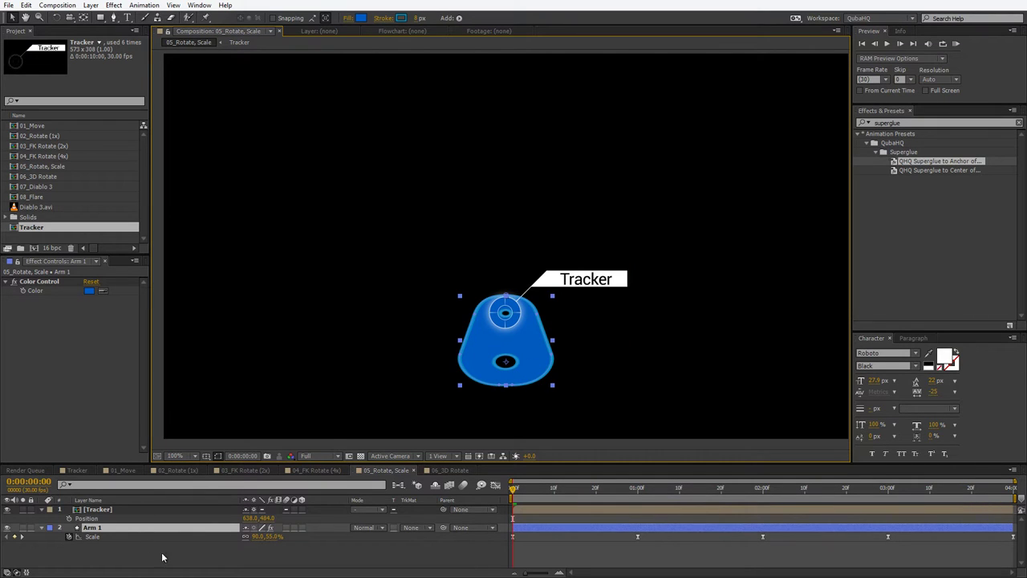
pyautogui.click(326, 549)
pyautogui.hotkey('ctrl', 'alt', 'shift', 'y')
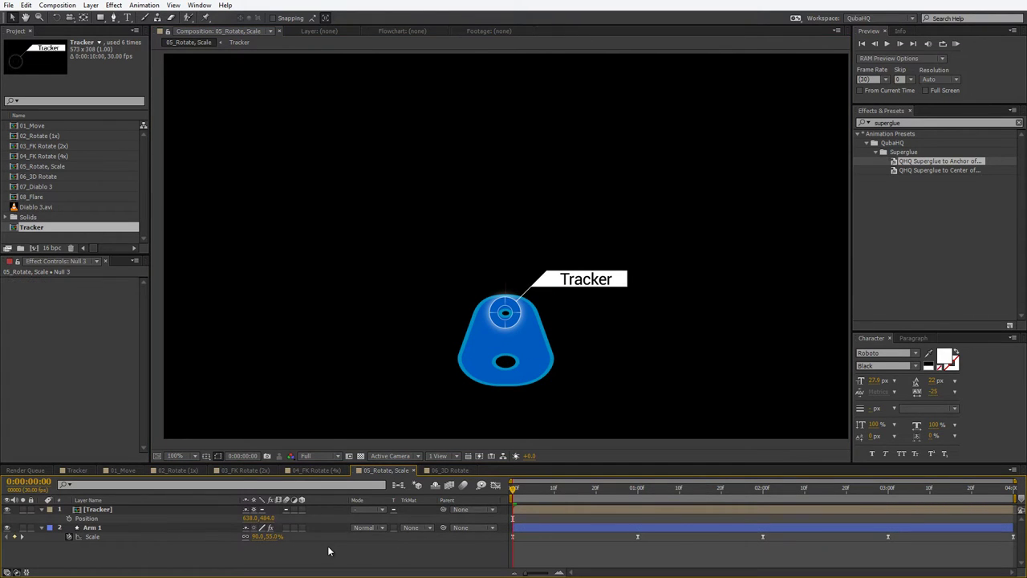
pyautogui.moveTo(540, 250); pyautogui.dragTo(535, 317)
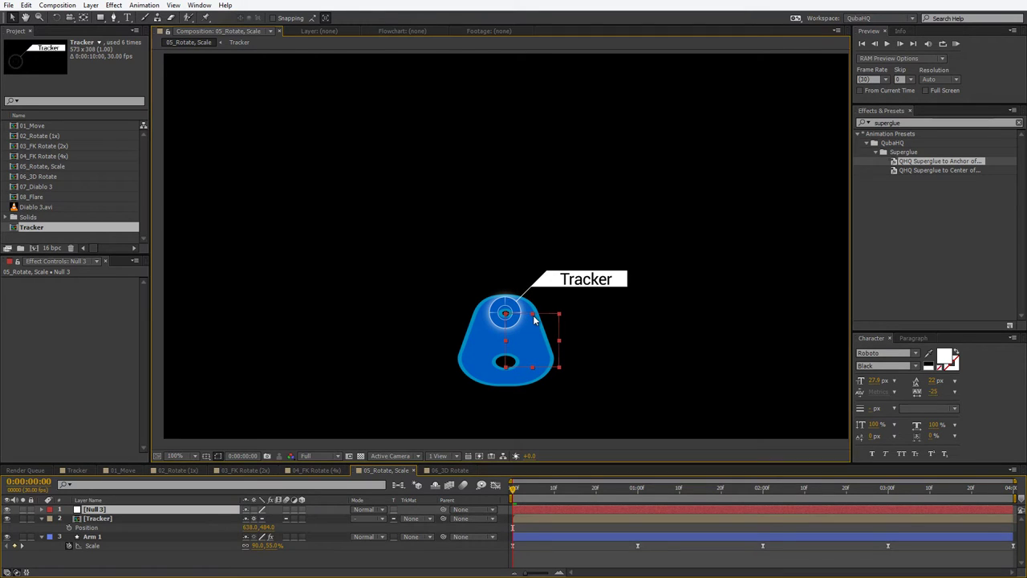
pyautogui.moveTo(443, 509); pyautogui.dragTo(116, 506)
# - Move the Tracker away from the arm and glue it to Null 3 with the QHQ Superglue to Anchor preset
pyautogui.click(116, 517)
pyautogui.moveTo(609, 293); pyautogui.dragTo(741, 146)
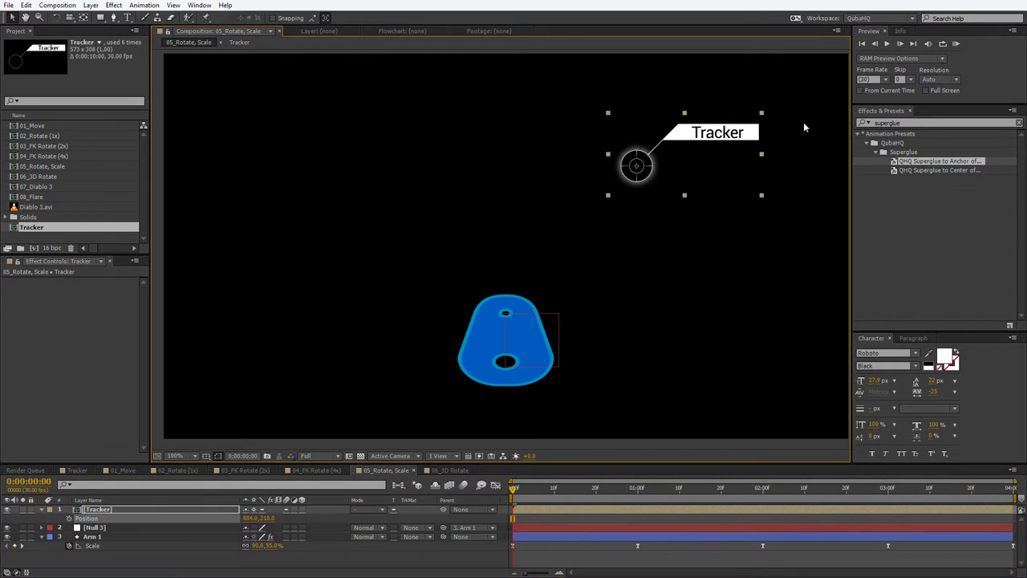
pyautogui.doubleClick(912, 162)
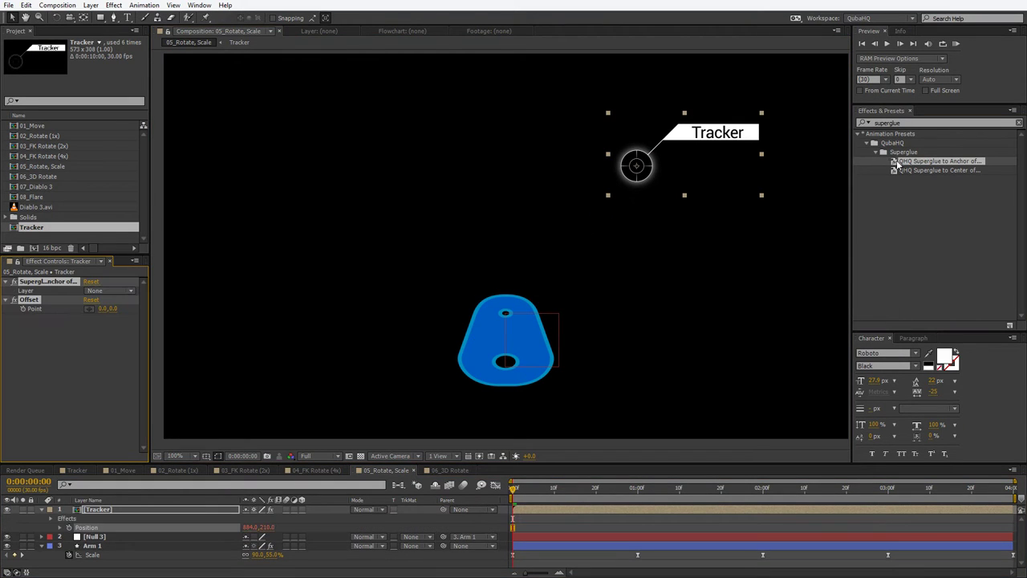
pyautogui.click(111, 292)
pyautogui.click(115, 330)
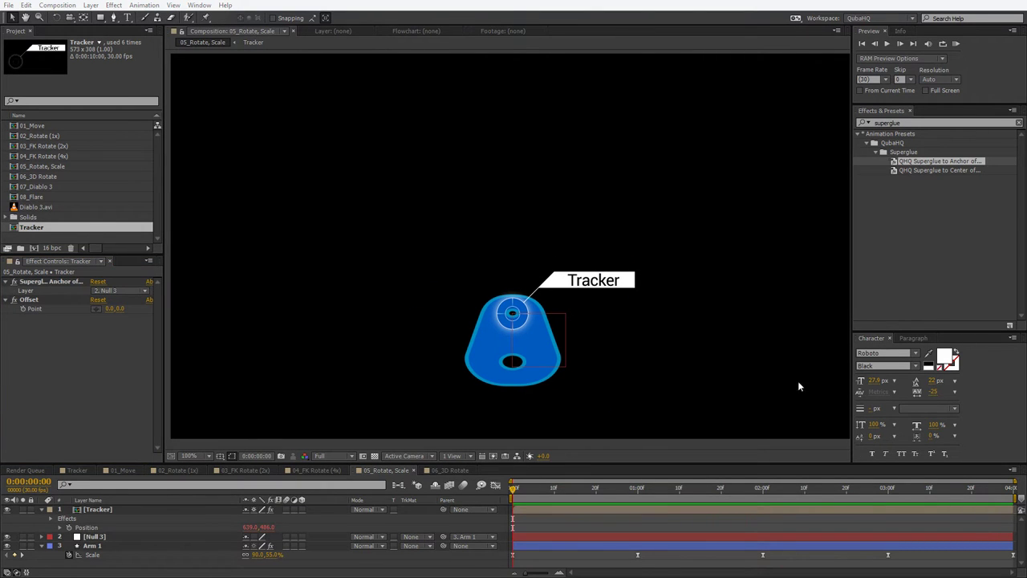
# - Open the 06_3D Rotate composition, center its frame and preview the arms' 3D rotation
pyautogui.click(445, 472)
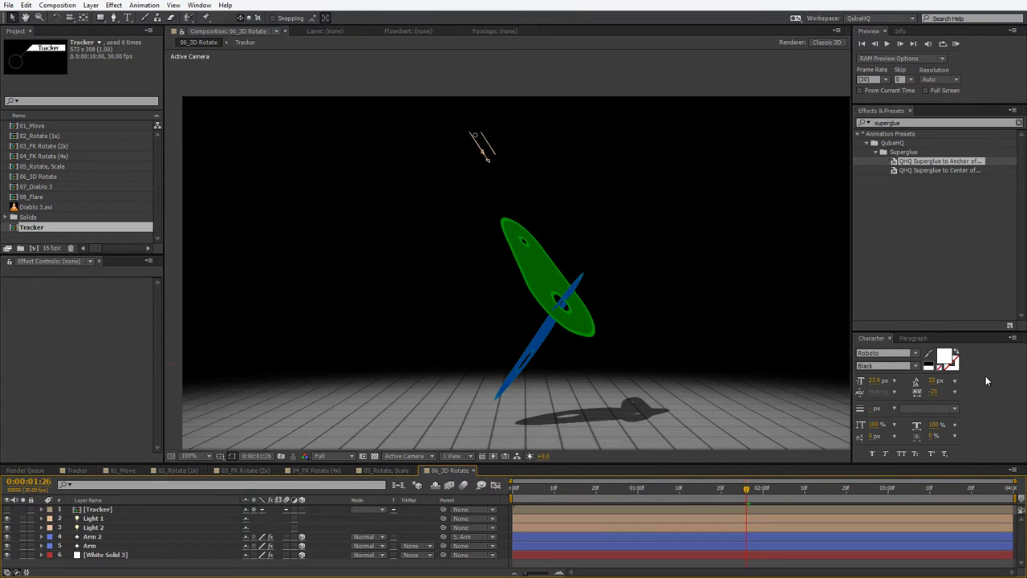
pyautogui.moveTo(639, 285); pyautogui.dragTo(702, 270)
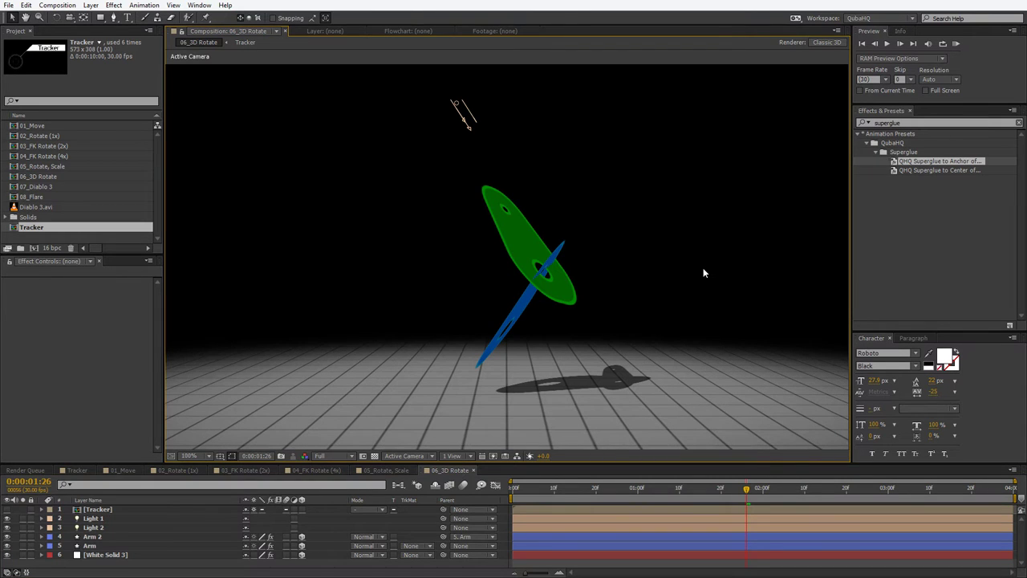
pyautogui.press('KP_0')
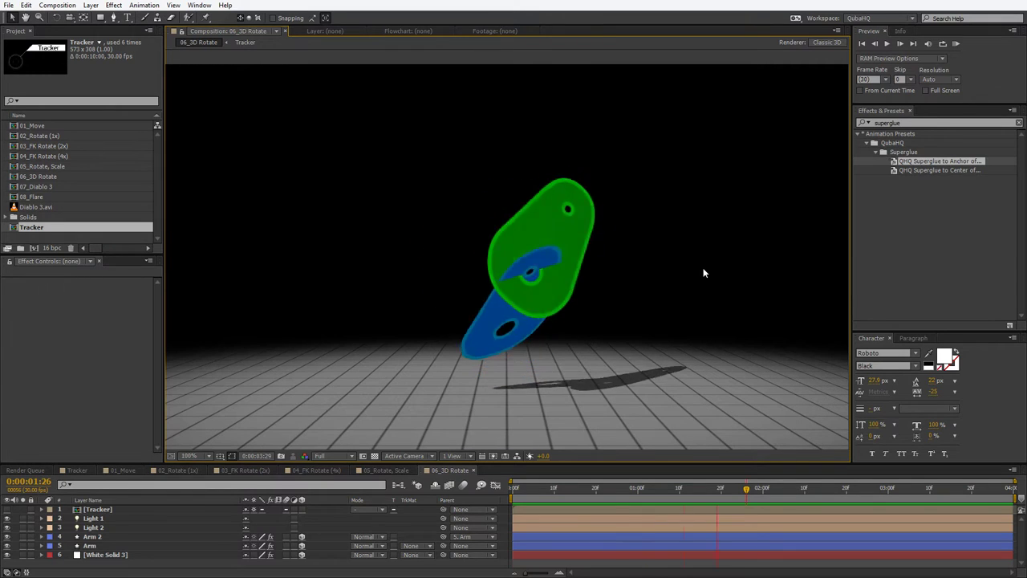
pyautogui.click(529, 235)
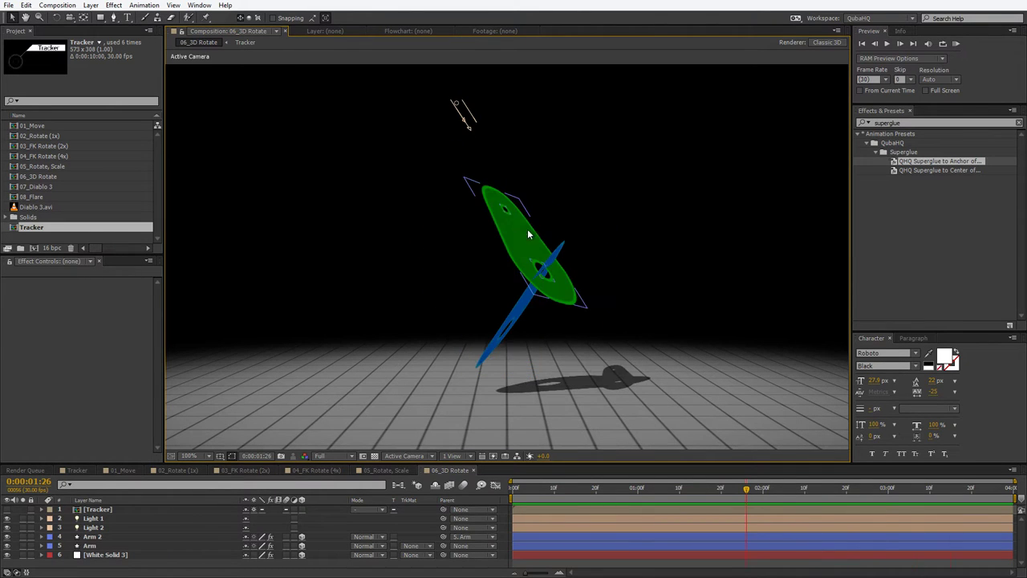
# - Create a null object, move its layer directly above Arm 2 and parent it to Arm 2
pyautogui.click(451, 310)
pyautogui.hotkey('ctrl', 'Down')
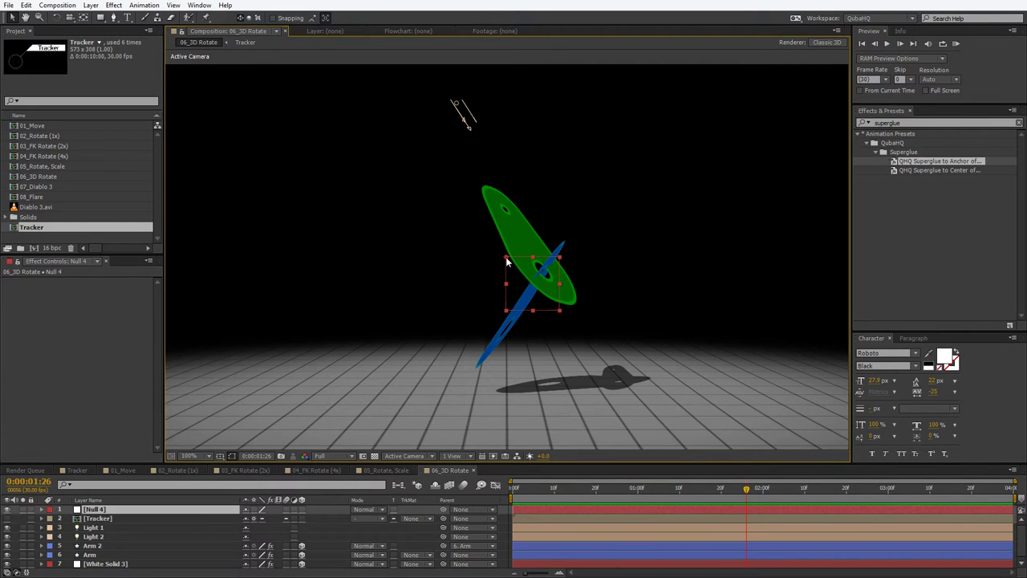
pyautogui.moveTo(104, 509); pyautogui.dragTo(103, 541)
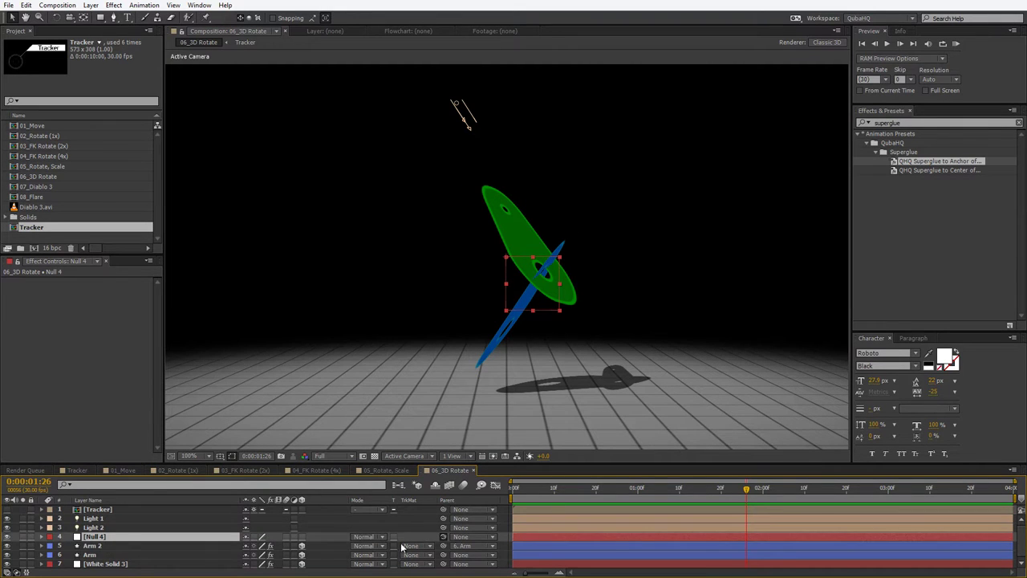
pyautogui.moveTo(444, 537); pyautogui.dragTo(112, 548)
# - Make the new null a 3D layer, reveal its position and rotation, and set its X and Y position to 0
pyautogui.press('p')
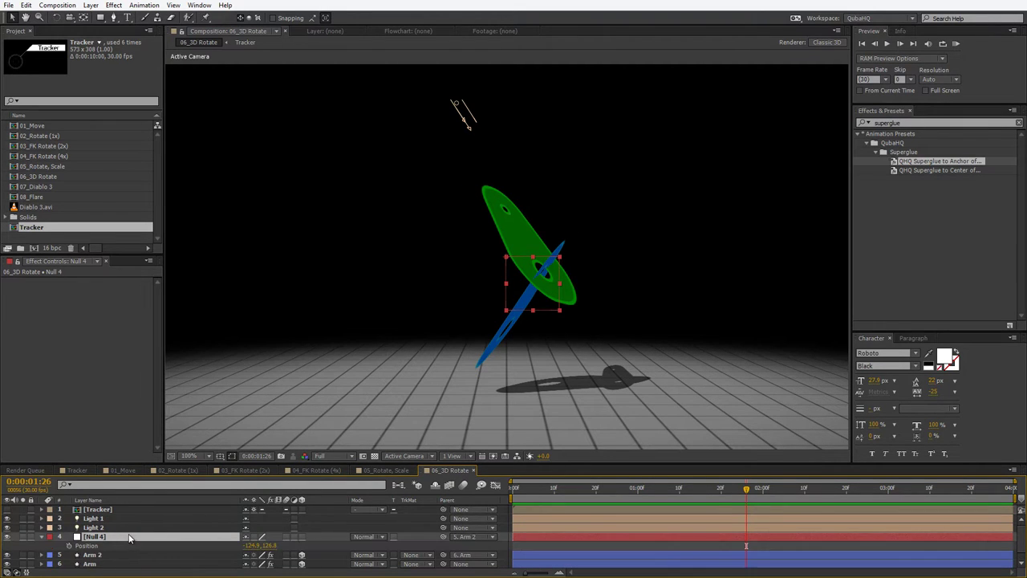
pyautogui.click(302, 536)
pyautogui.hotkey('shift', 'r')
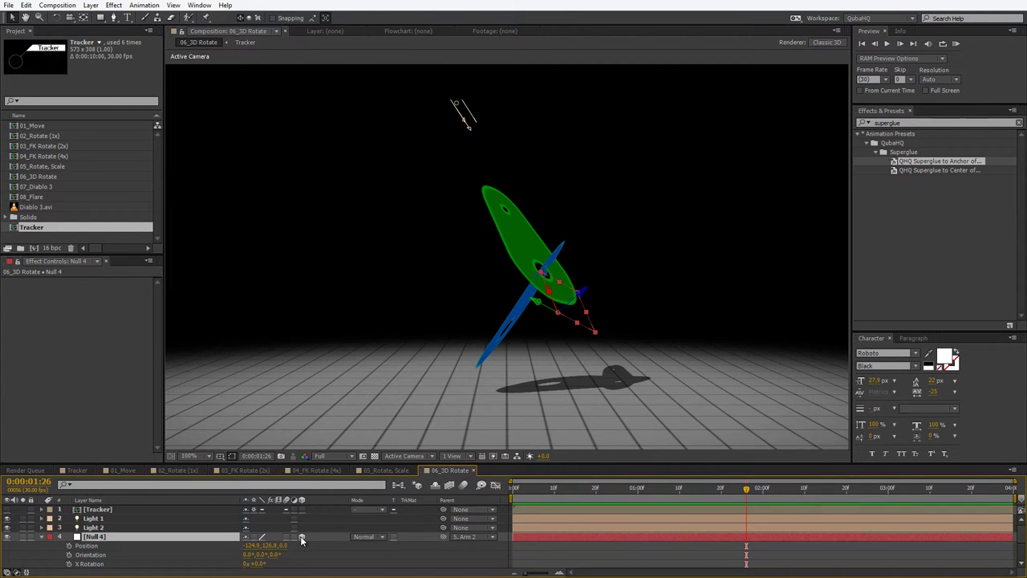
pyautogui.click(252, 545)
pyautogui.write('0')
pyautogui.press('Tab')
pyautogui.write('0')
pyautogui.press('Return')
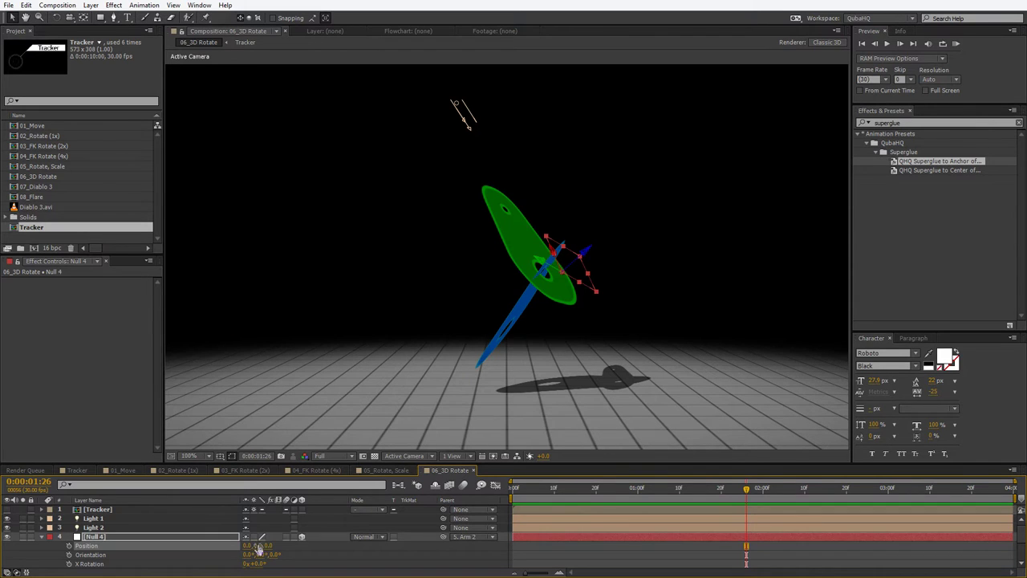
# - Position the null over the green arm's small upper hole, at -80, -150, 0
pyautogui.moveTo(258, 547); pyautogui.dragTo(186, 530)
pyautogui.click(187, 531)
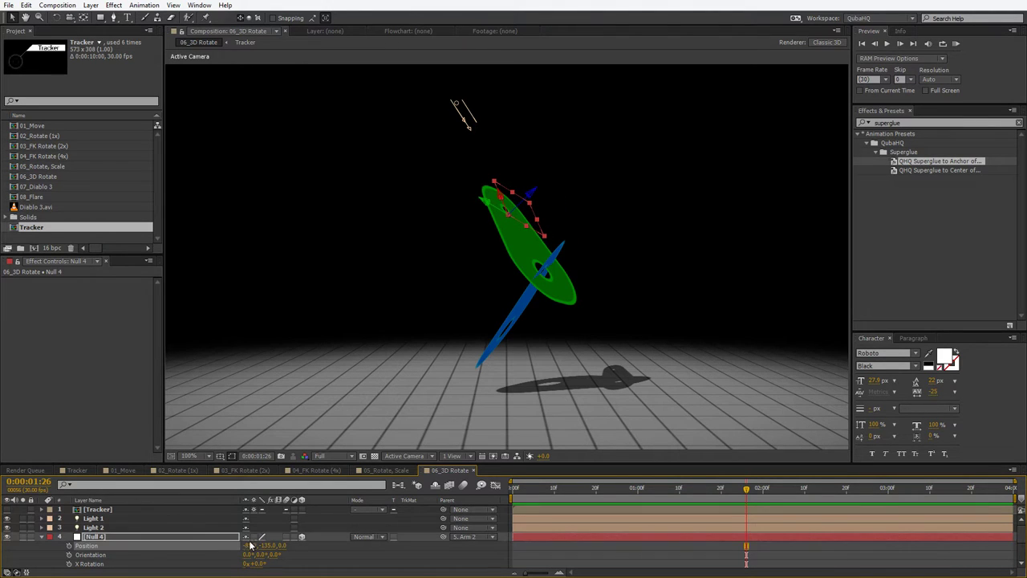
pyautogui.moveTo(265, 546); pyautogui.dragTo(254, 549)
pyautogui.click(693, 287)
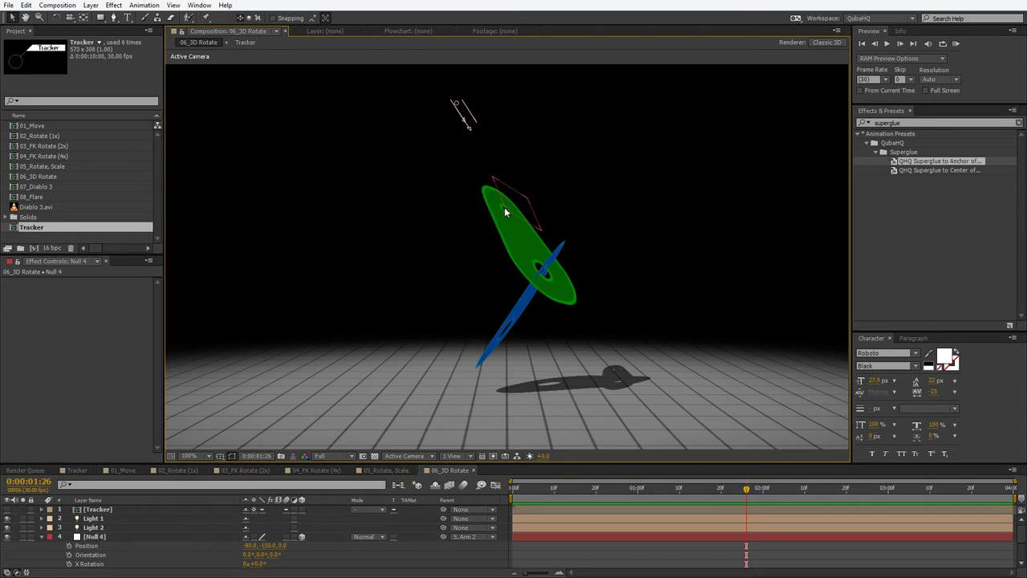
# - Make the Tracker layer visible and move it into the empty area above and right of the arms
pyautogui.click(103, 510)
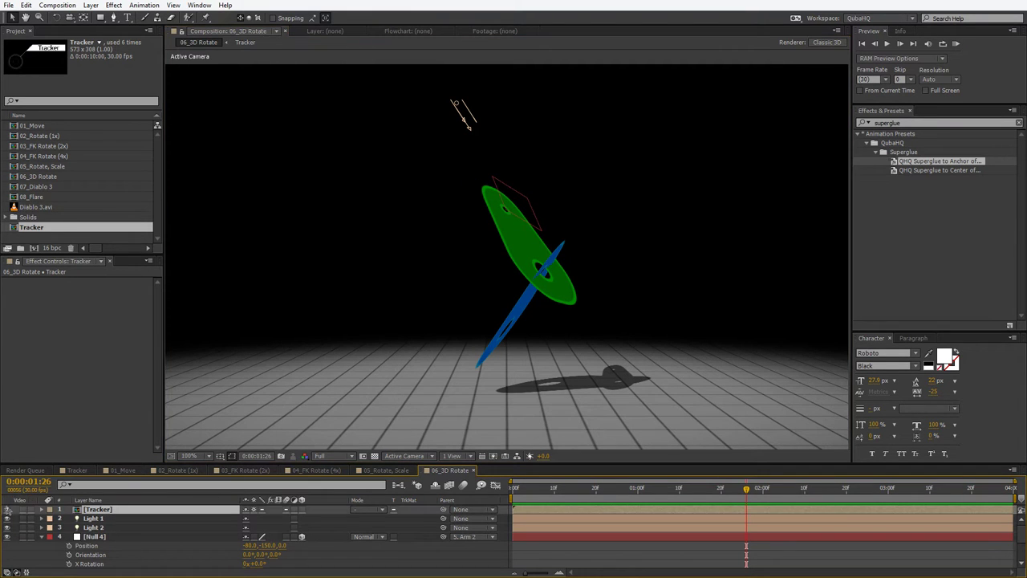
pyautogui.click(6, 510)
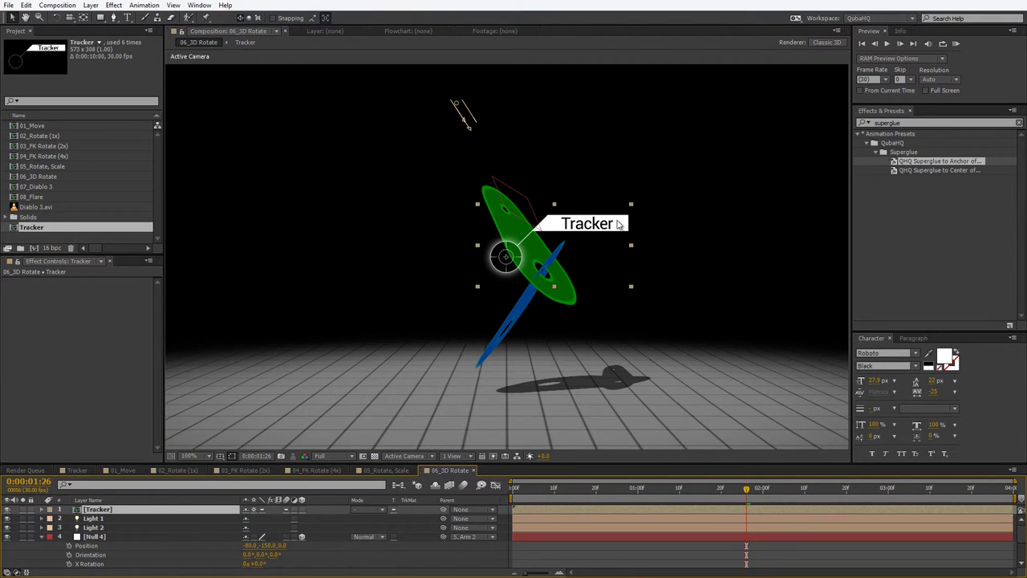
pyautogui.moveTo(619, 223); pyautogui.dragTo(736, 119)
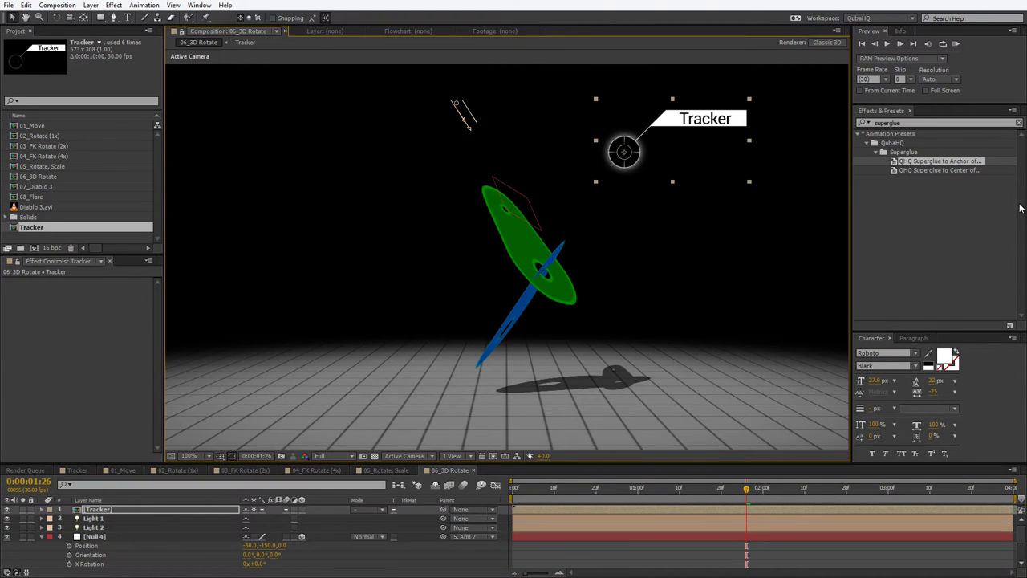
# - Apply the QHQ Superglue to Anchor preset to the Tracker and choose Null 4 as its layer
pyautogui.doubleClick(955, 163)
pyautogui.click(131, 292)
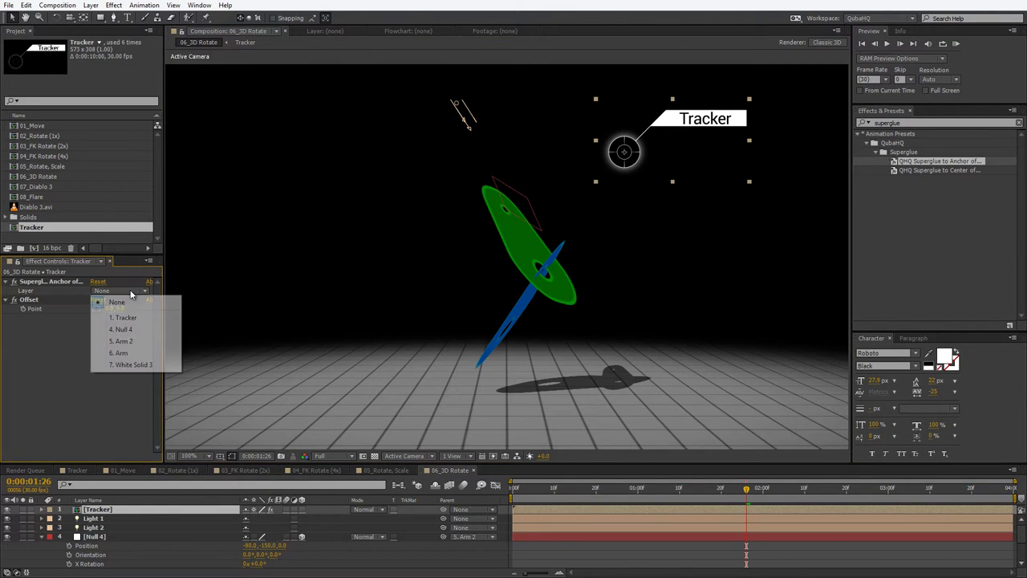
pyautogui.click(141, 329)
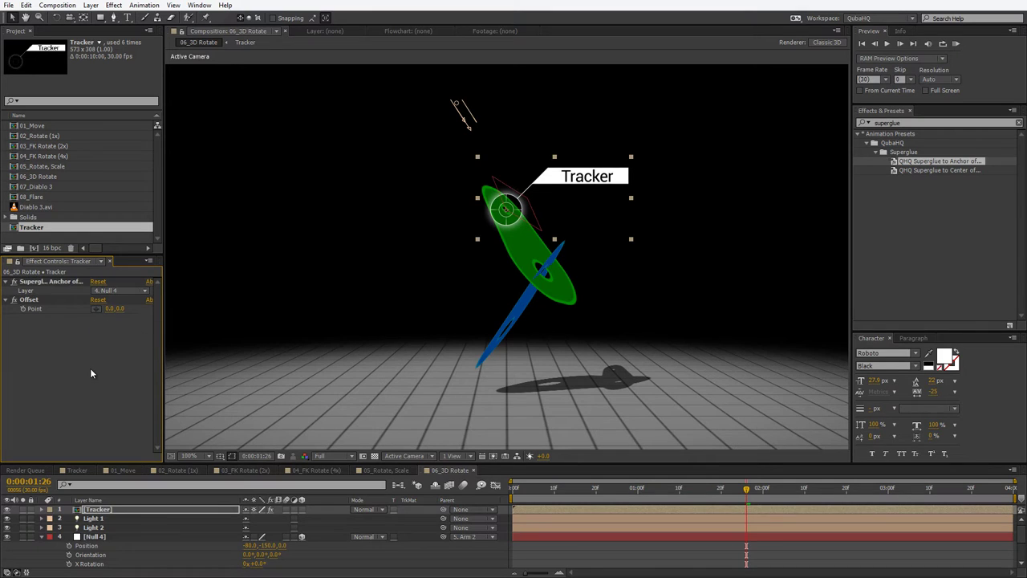
# - Preview how the glued Tracker follows the 3D arms, and collapse the null's properties
pyautogui.press('KP_0')
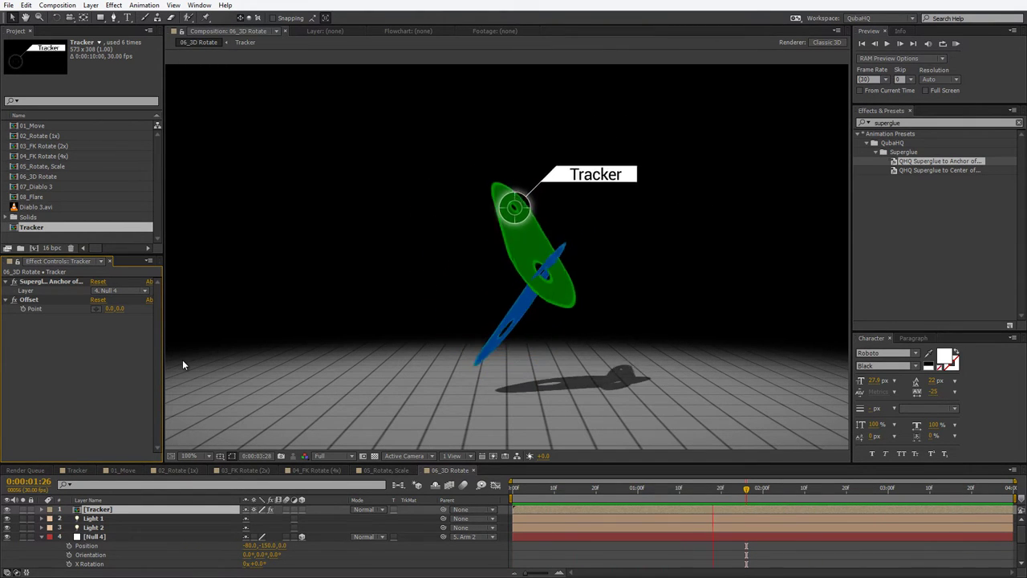
pyautogui.click(472, 221)
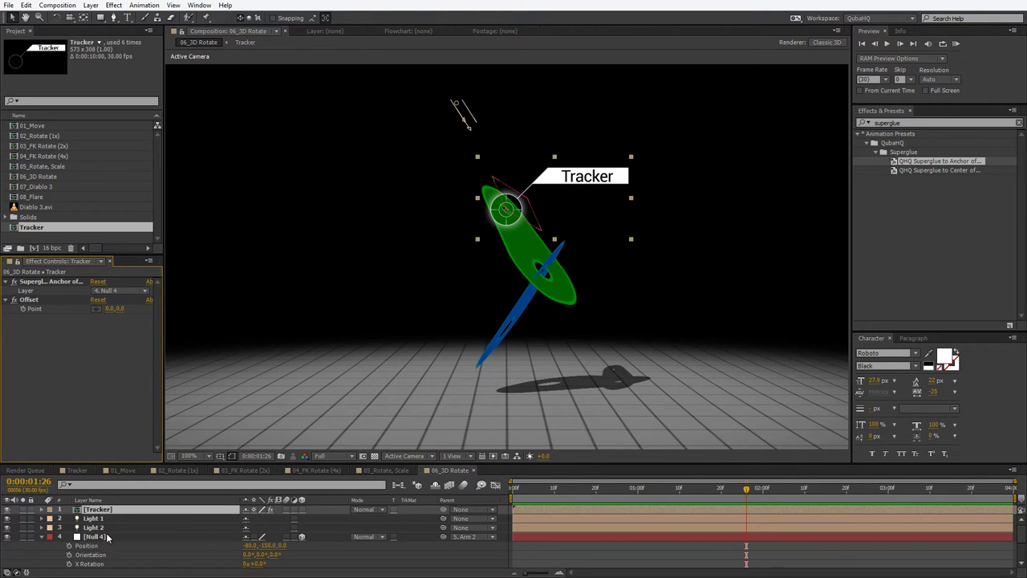
pyautogui.click(45, 537)
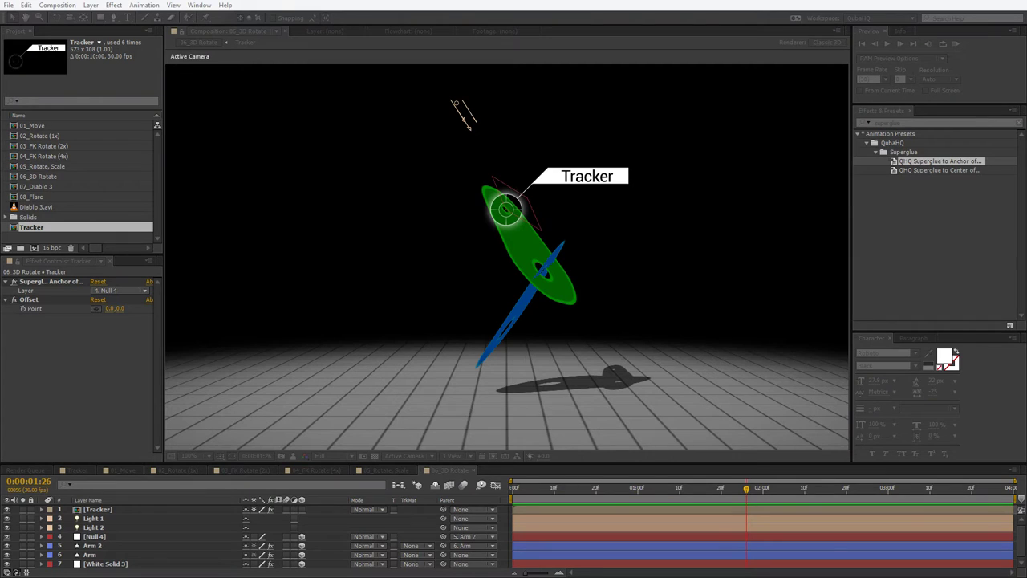
# - Create a red solid 50 px wide and 50 px high and place it left of the arms at about 434, 288
pyautogui.click(430, 342)
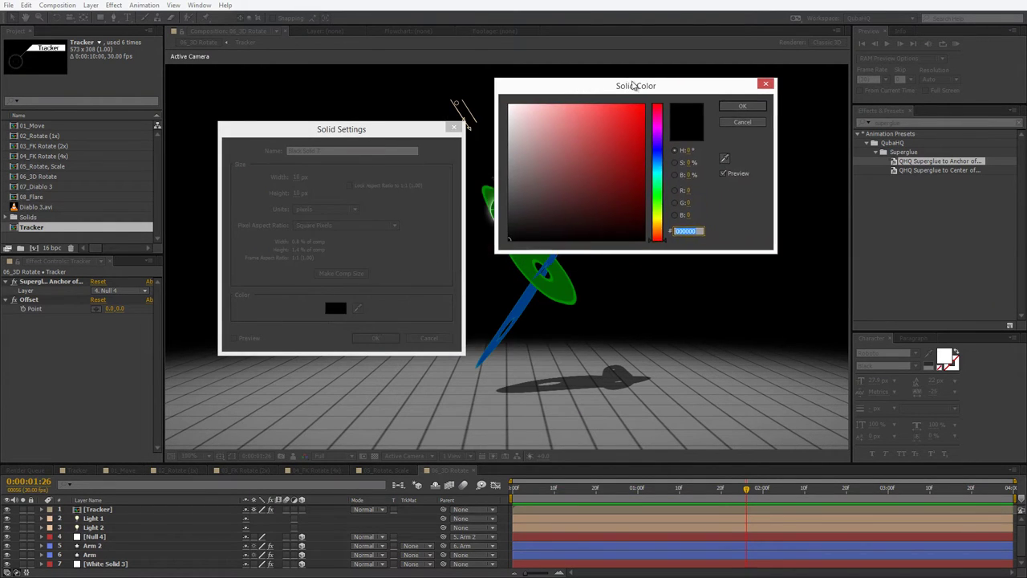
pyautogui.click(690, 120)
pyautogui.click(780, 105)
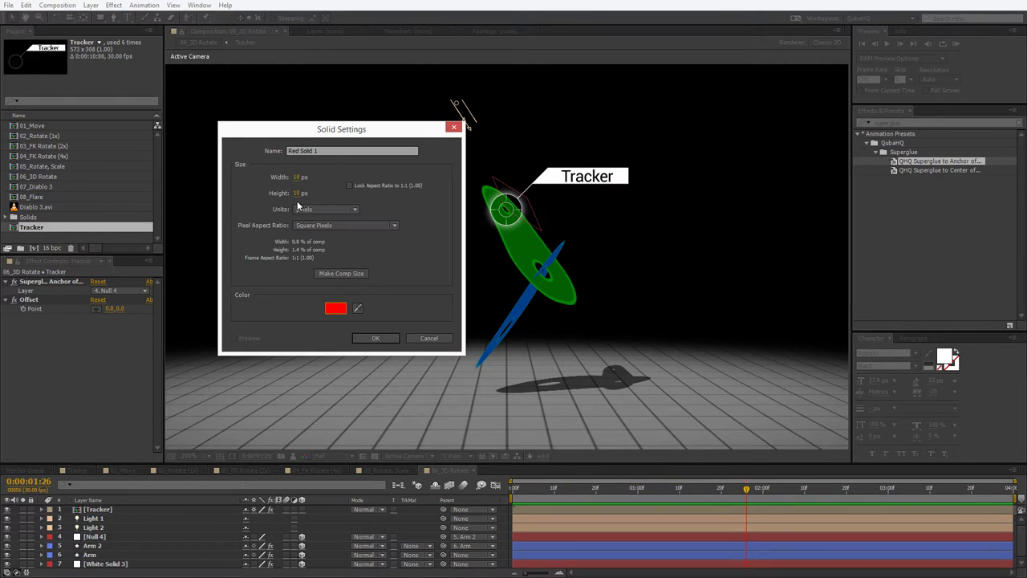
pyautogui.click(299, 177)
pyautogui.write('50')
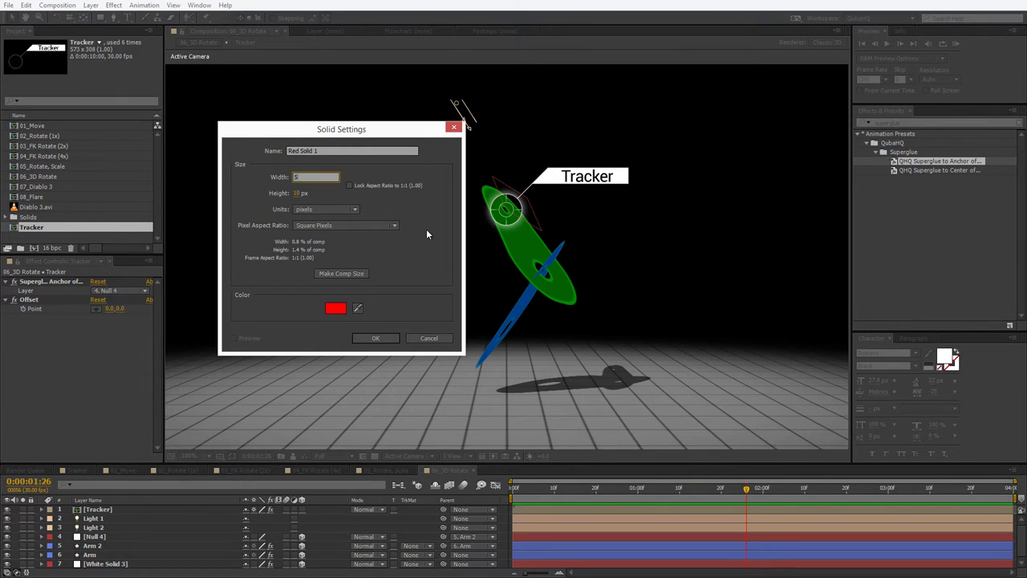
pyautogui.press('Tab')
pyautogui.write('50')
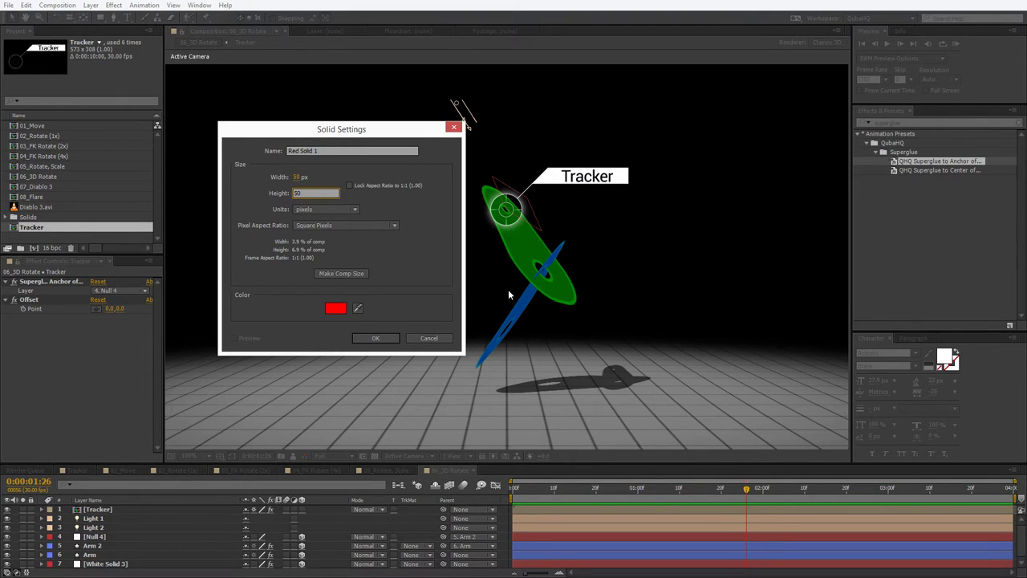
pyautogui.click(377, 338)
pyautogui.moveTo(328, 225); pyautogui.dragTo(399, 221)
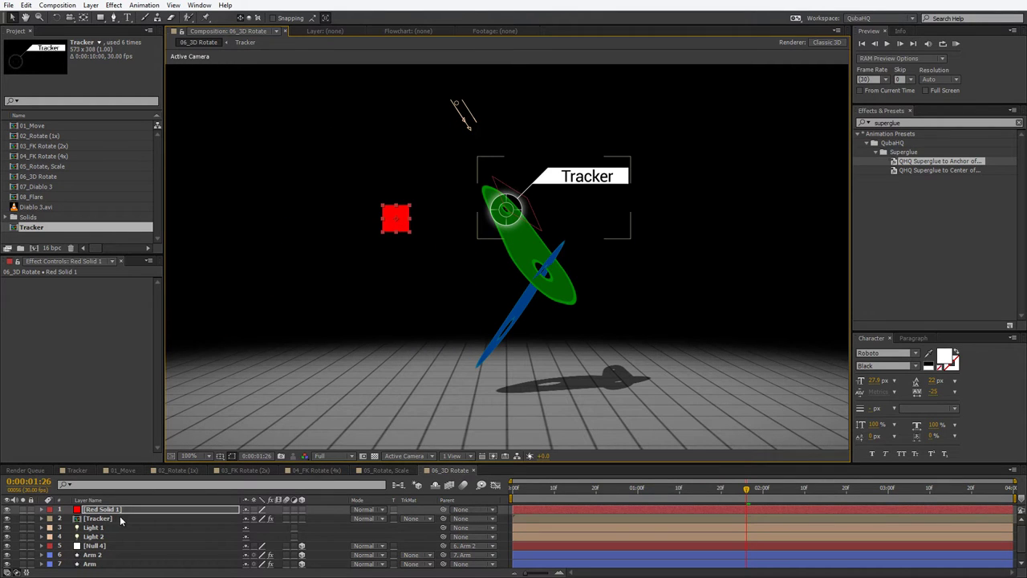
# - Add the expression wiggle(1,500) to the red solid's position and preview its random motion
pyautogui.click(120, 510)
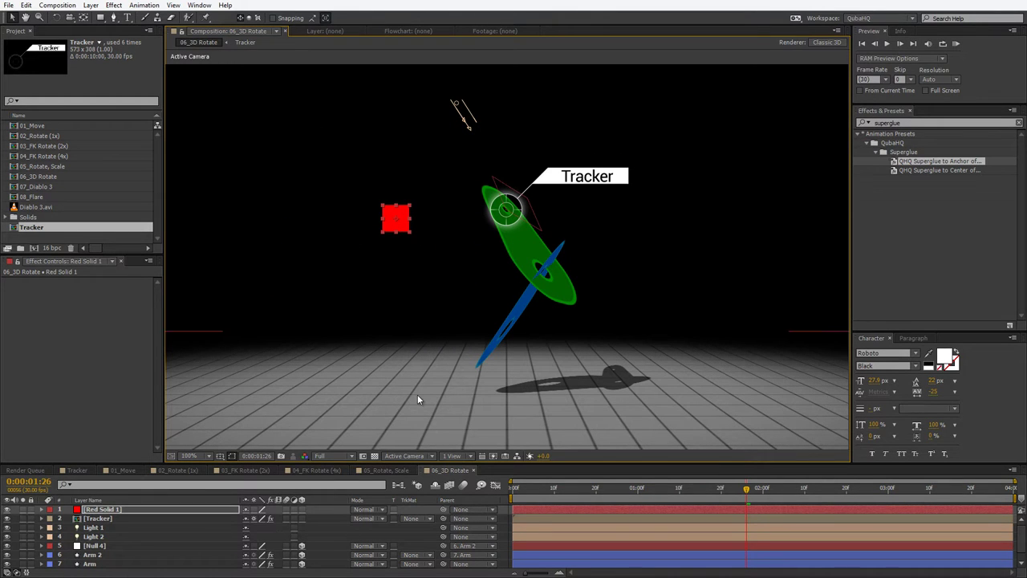
pyautogui.hotkey('alt', 'shift', 'p')
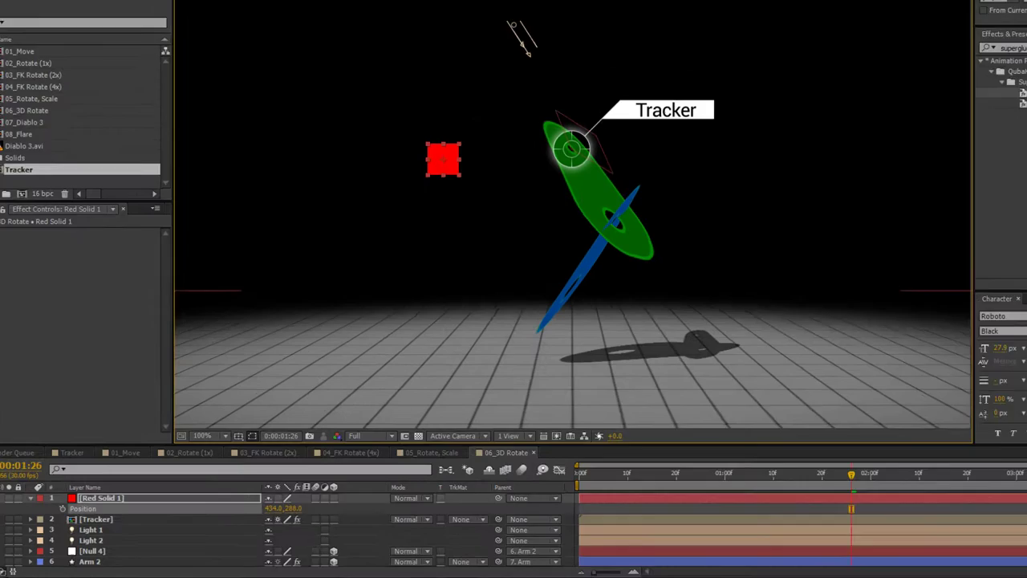
pyautogui.hotkey('alt', 'shift', '=')
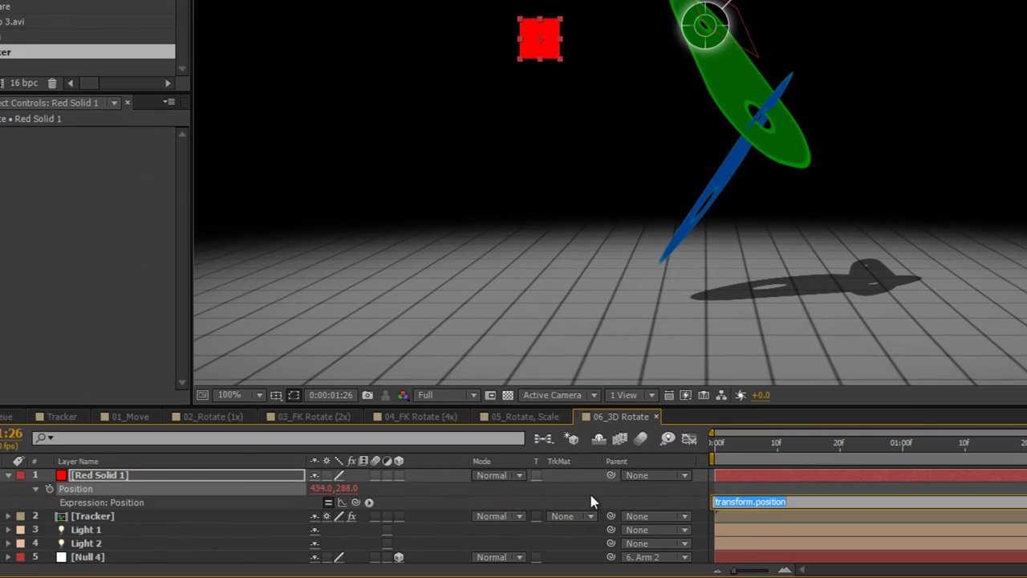
pyautogui.write('wiggle')
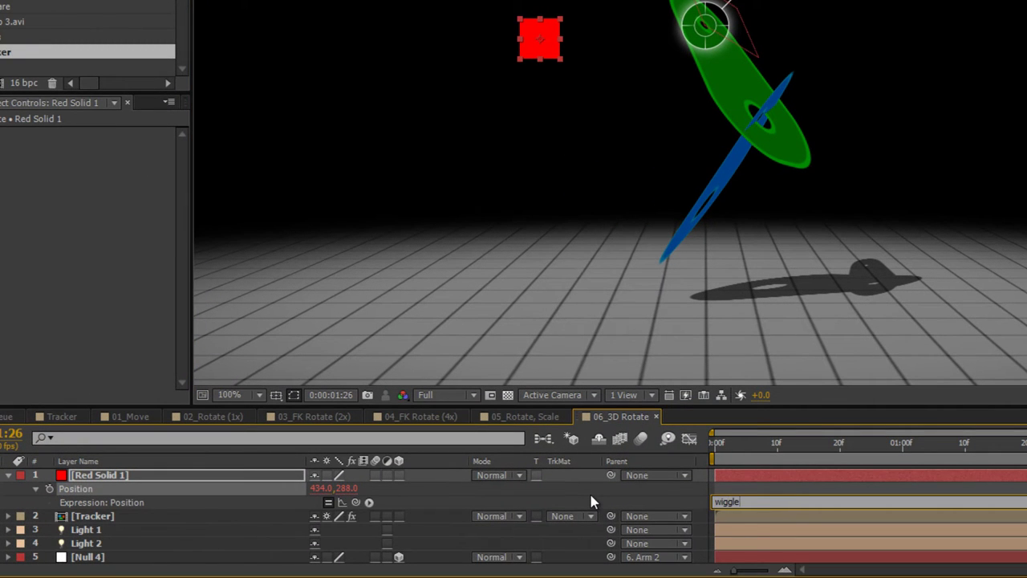
pyautogui.write('(1,500)')
pyautogui.click(452, 210)
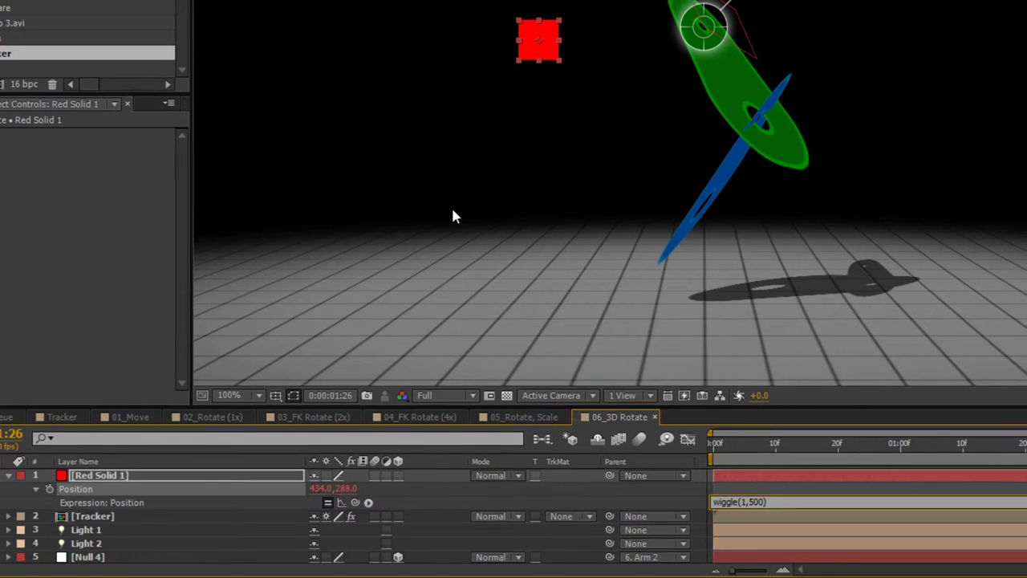
pyautogui.press('space')
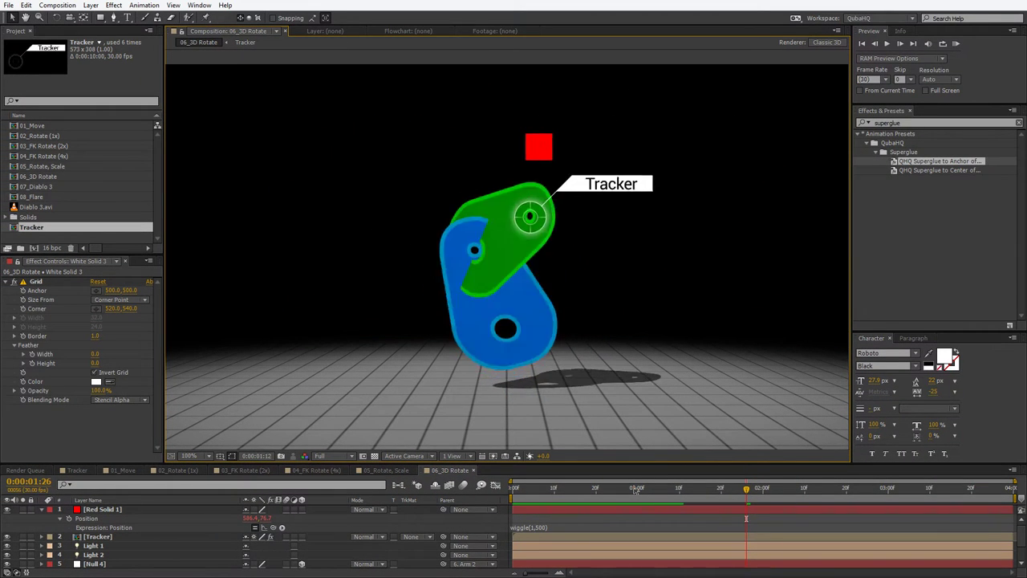
pyautogui.press('space')
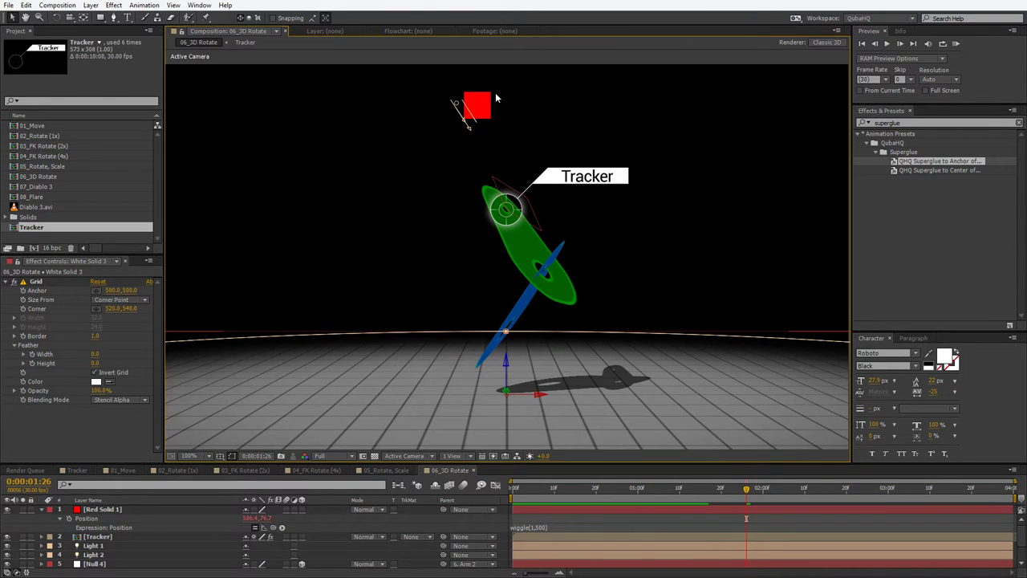
# - Collapse the red solid's properties and move the Tracker layer above it in the layer stack
pyautogui.click(58, 511)
pyautogui.click(108, 510)
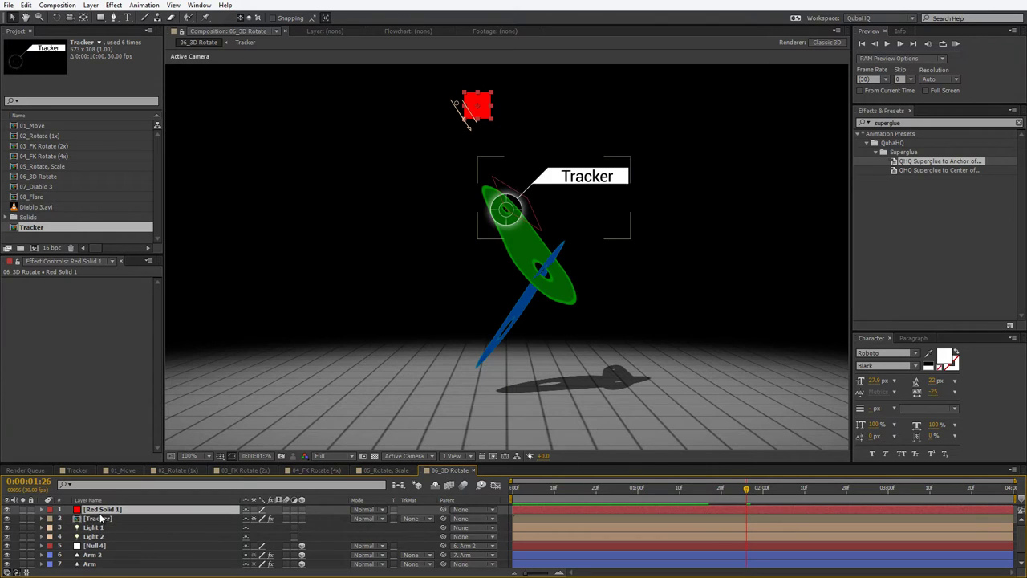
pyautogui.moveTo(101, 518); pyautogui.dragTo(103, 508)
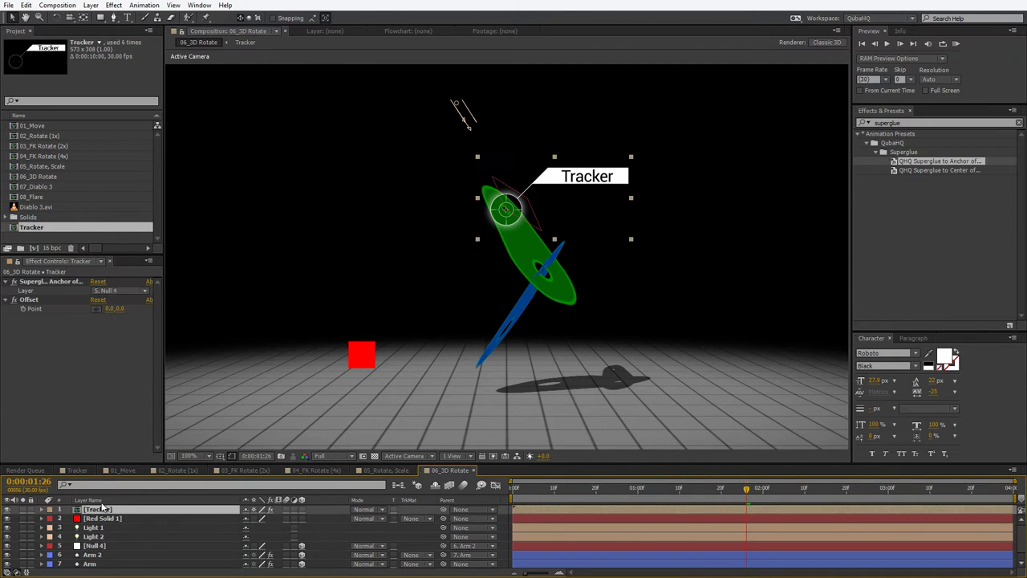
# - Set the Tracker's Superglue layer to Red Solid 1 and preview how it follows the wiggling solid
pyautogui.click(139, 291)
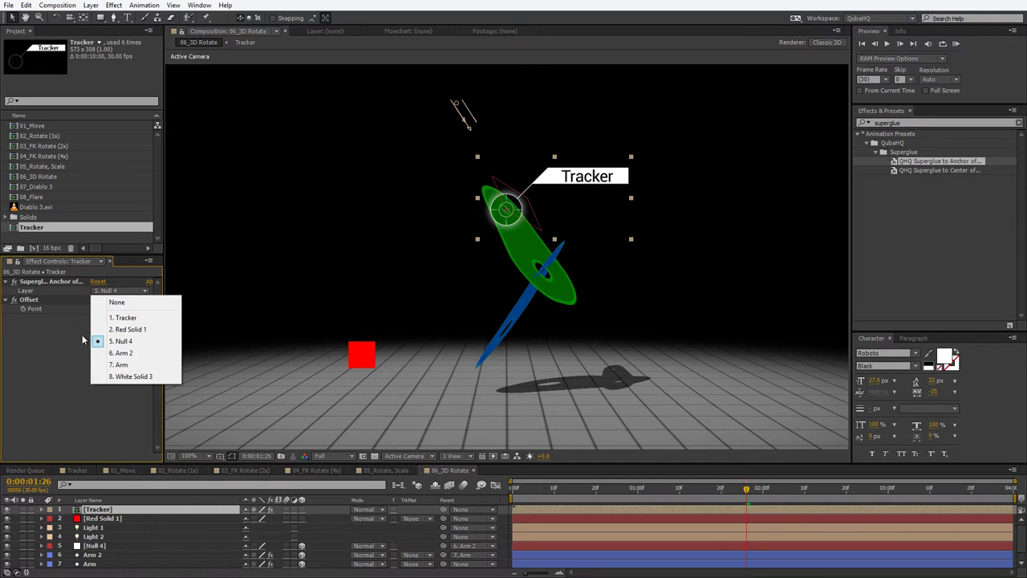
pyautogui.click(139, 331)
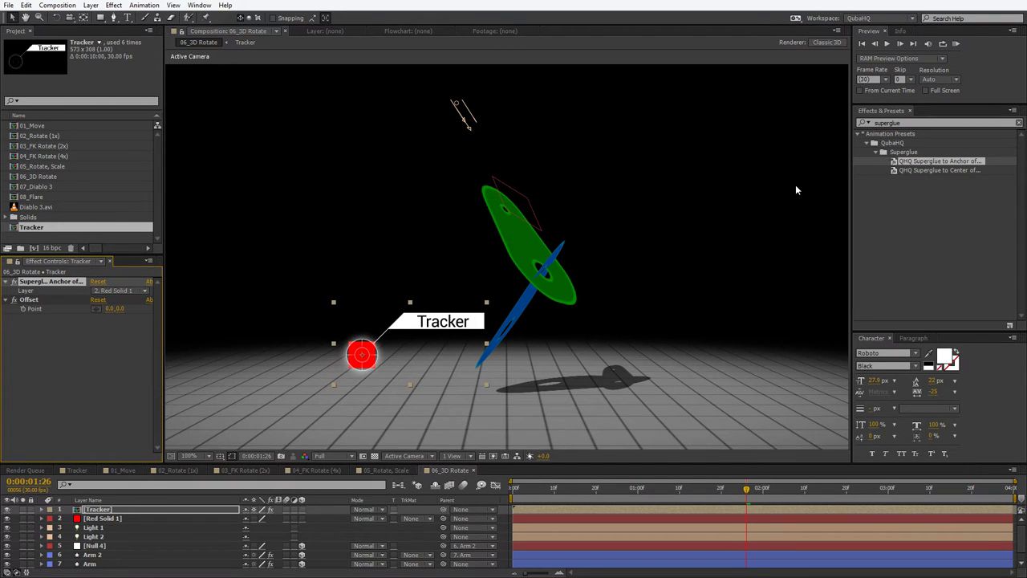
pyautogui.press('KP_0')
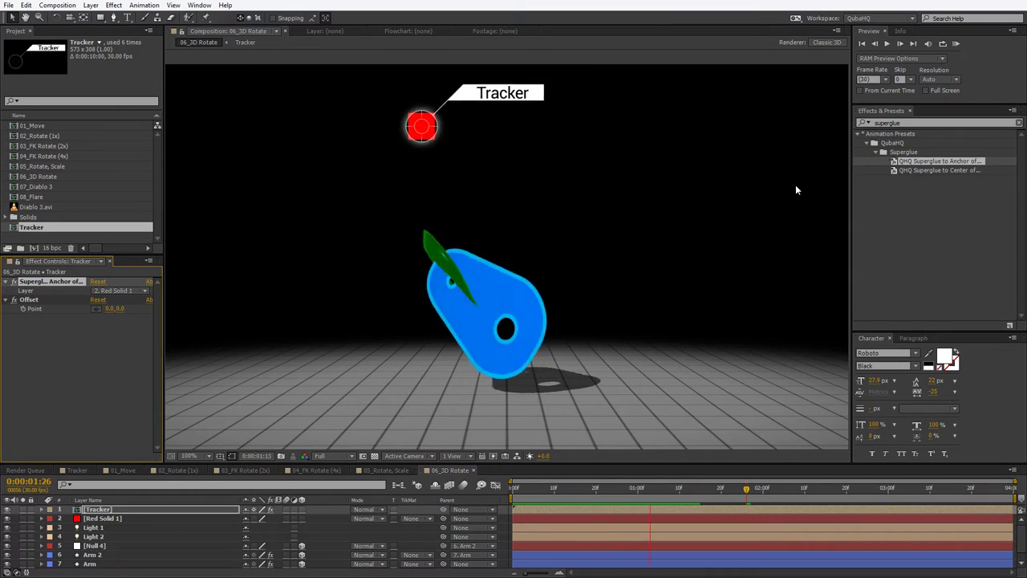
pyautogui.press('space')
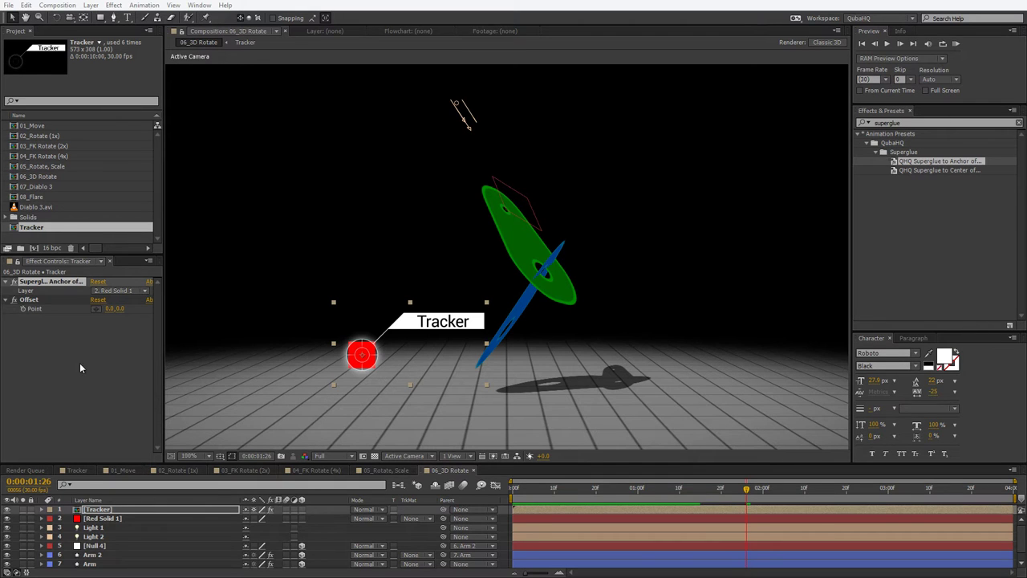
# - Create a new composition named 09_Scaling, keeping the 1280 x 720 size, 30 fps and ten-second duration
pyautogui.moveTo(42, 260); pyautogui.dragTo(68, 261)
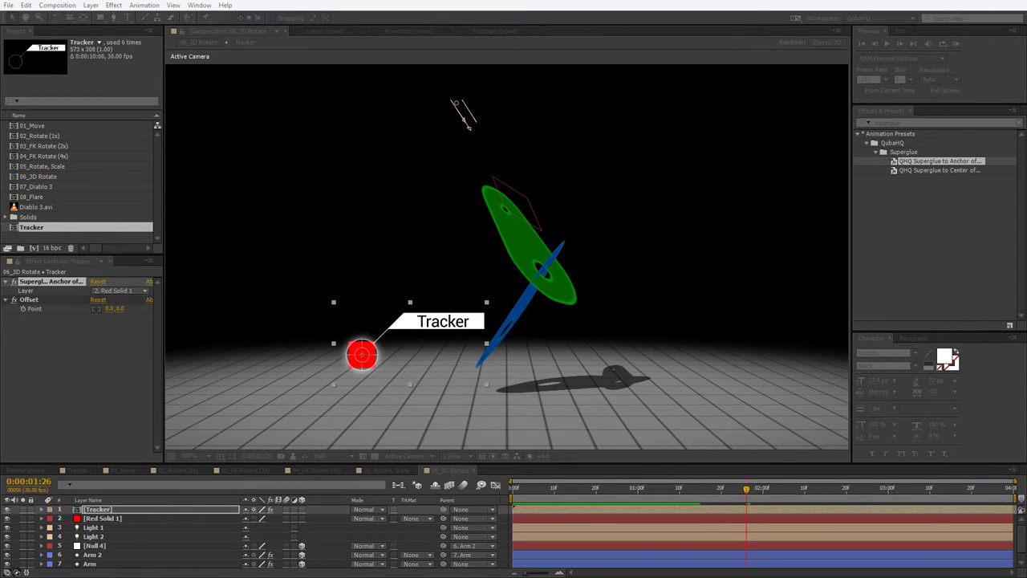
pyautogui.hotkey('ctrl', 'n')
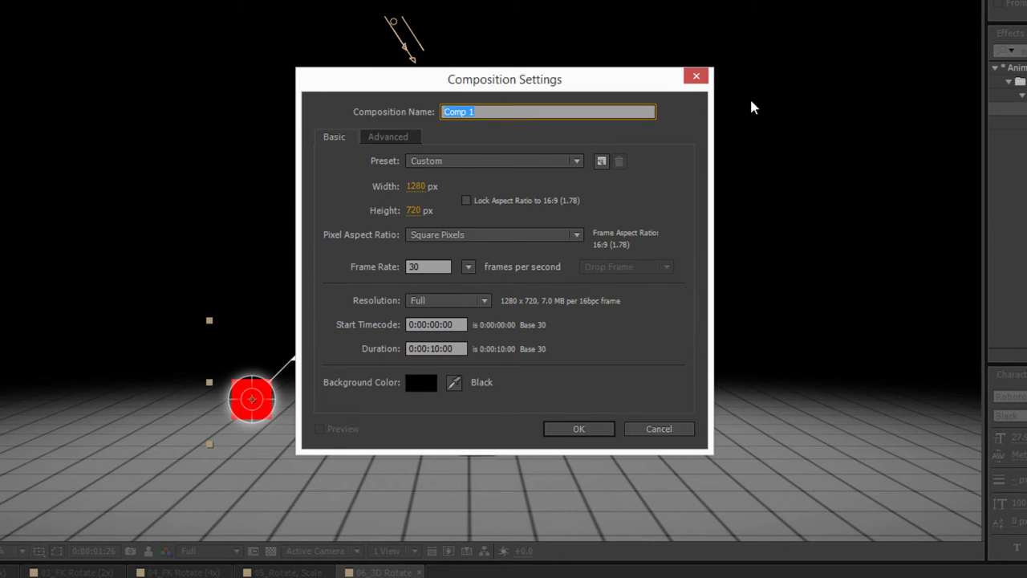
pyautogui.write('09_Scaling')
pyautogui.press('Return')
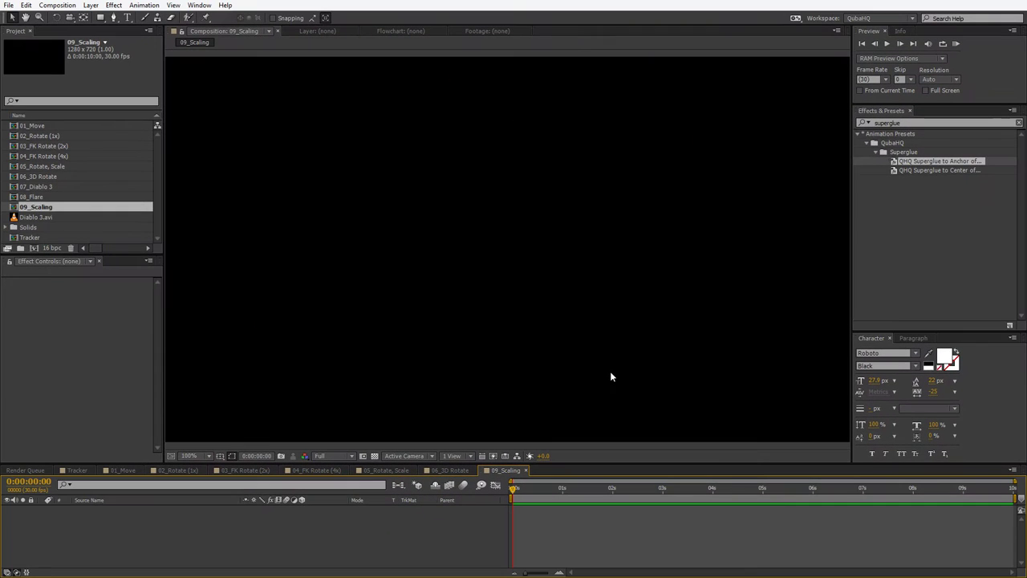
# - Create a red solid 500 px wide and 500 px high in the 09_Scaling composition
pyautogui.hotkey('ctrl', 'y')
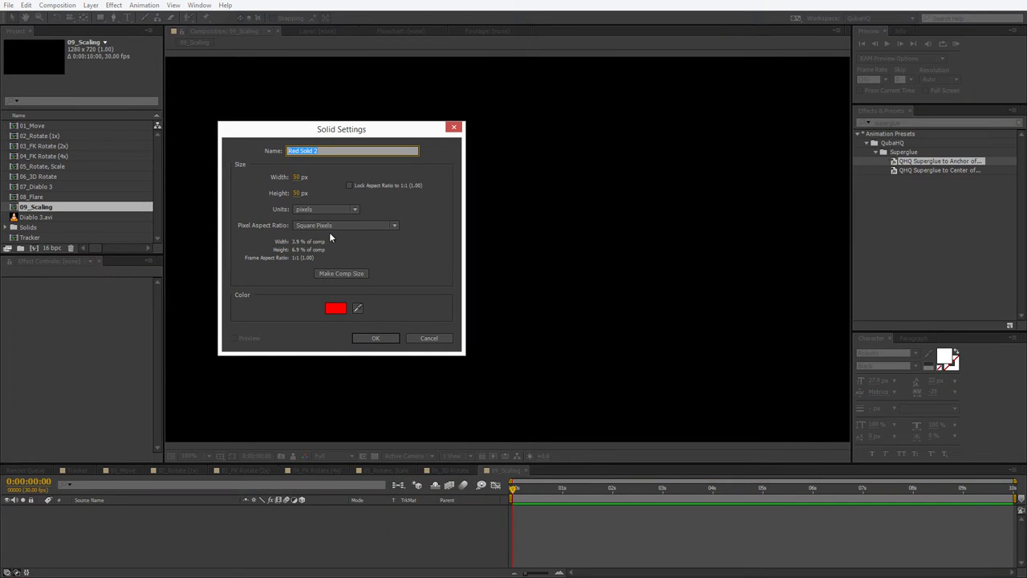
pyautogui.click(298, 177)
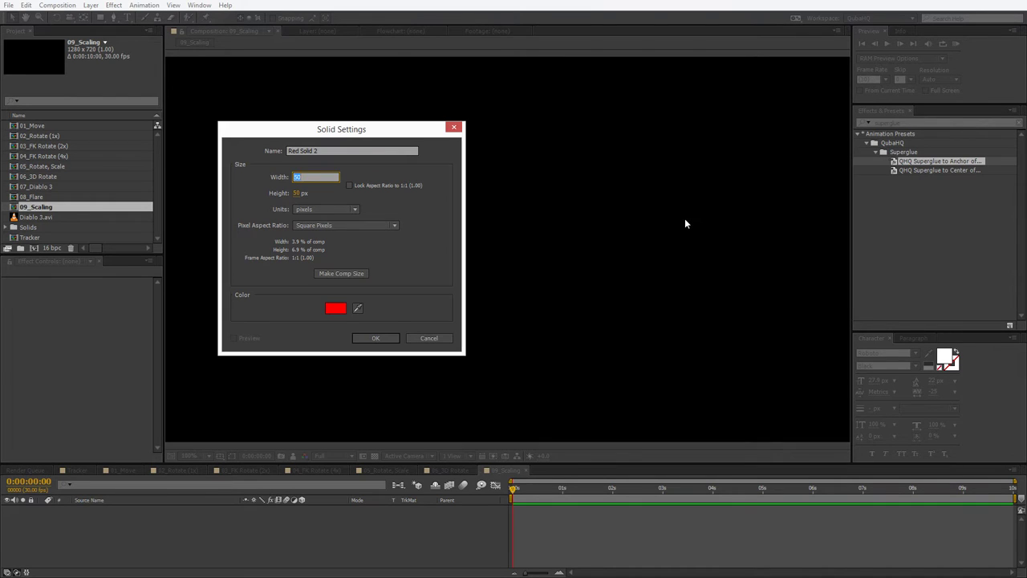
pyautogui.write('500')
pyautogui.press('Tab')
pyautogui.write('500')
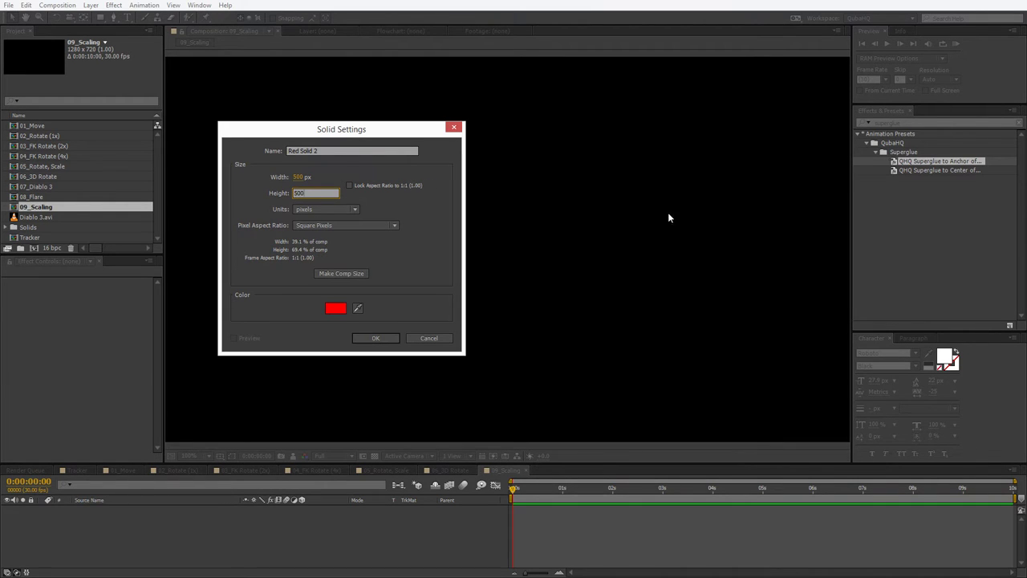
pyautogui.press('Return')
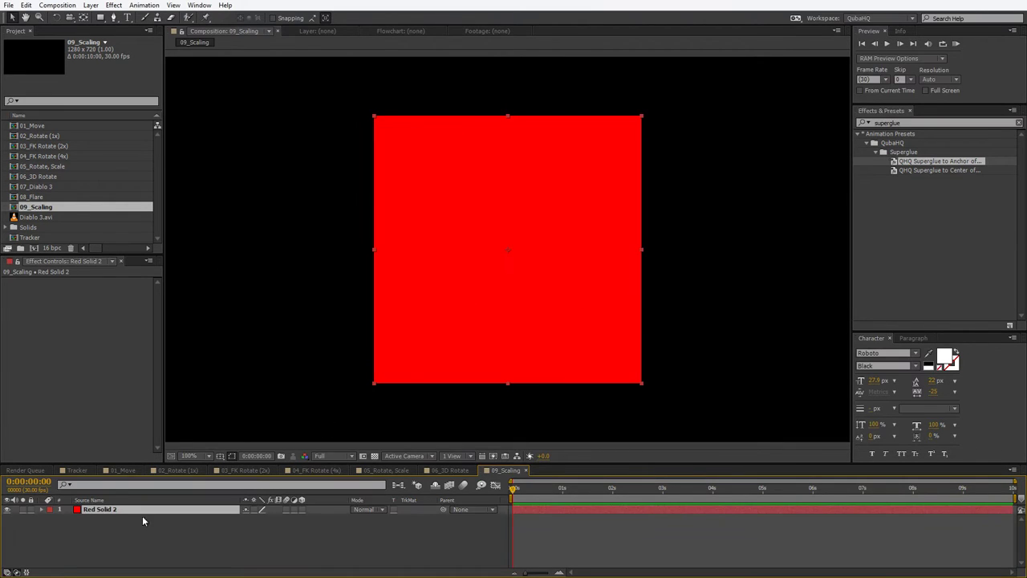
# - Set the red solid's anchor point to 0, 0 and move the solid back near the middle of the frame
pyautogui.press('a')
pyautogui.click(250, 518)
pyautogui.write('0')
pyautogui.press('Tab')
pyautogui.write('0')
pyautogui.press('Return')
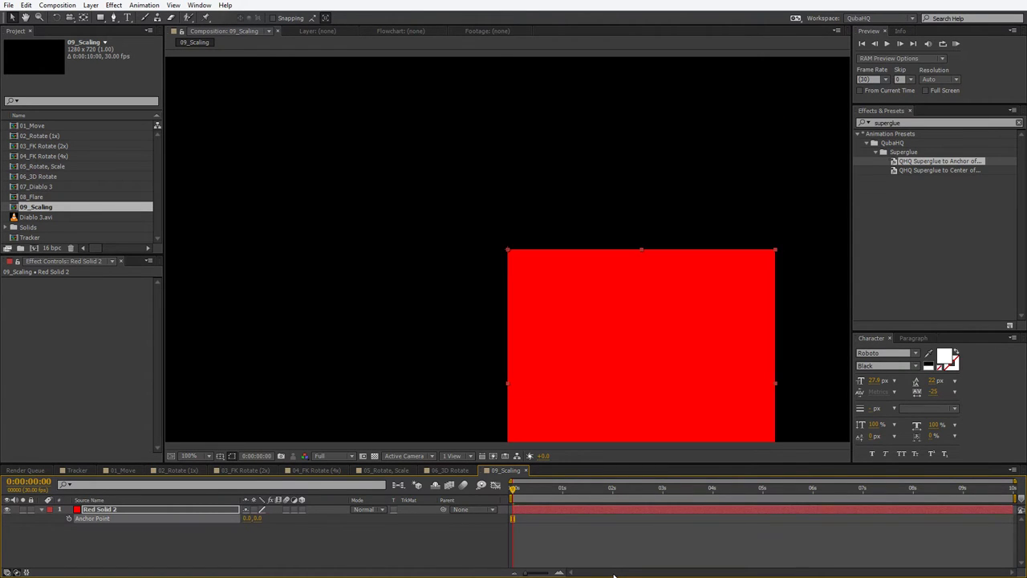
pyautogui.moveTo(592, 343); pyautogui.dragTo(497, 216)
# - Change the red solid's label color to Yellow so its handles and anchor point stand out
pyautogui.click(75, 509)
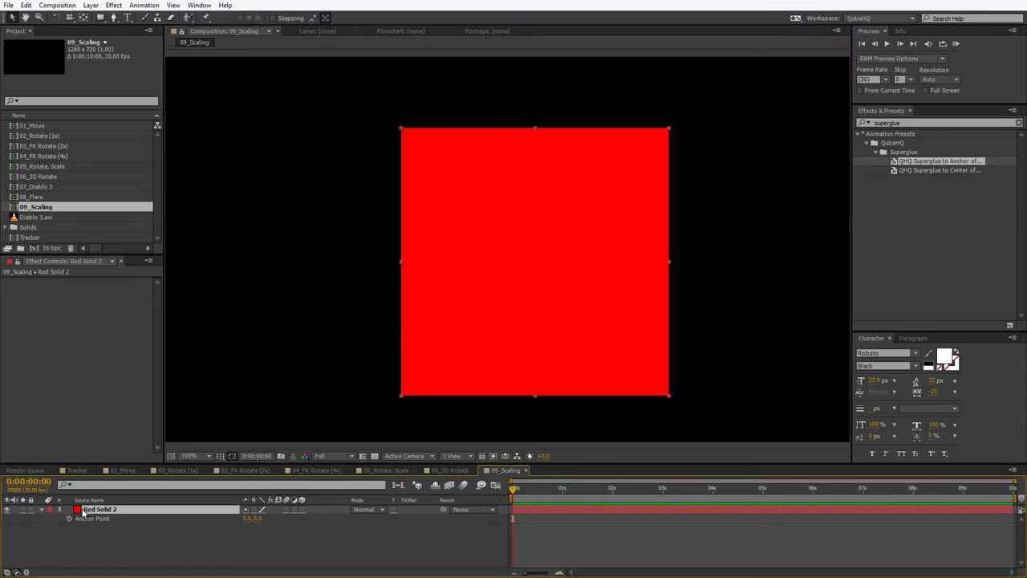
pyautogui.click(50, 510)
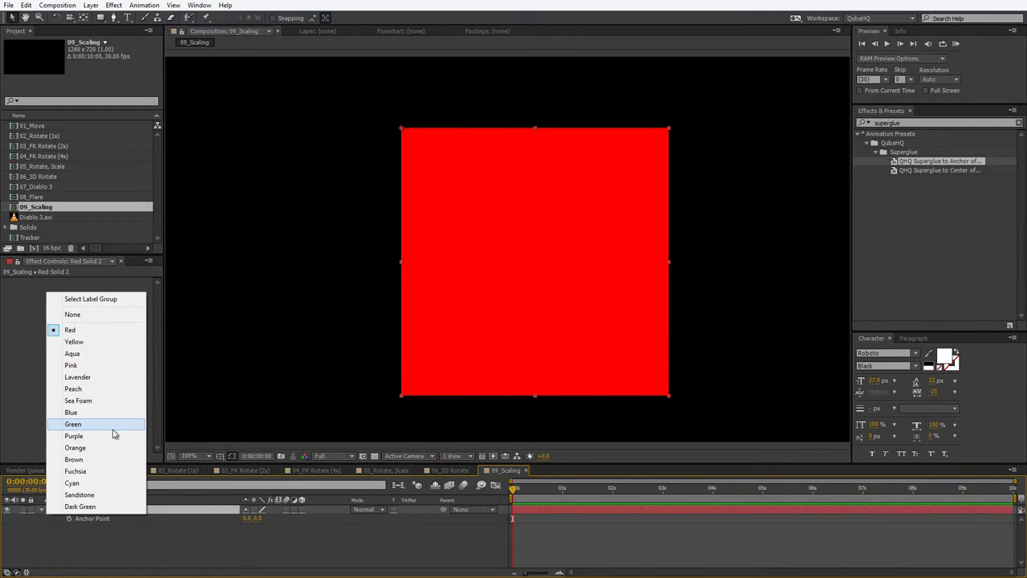
pyautogui.click(98, 428)
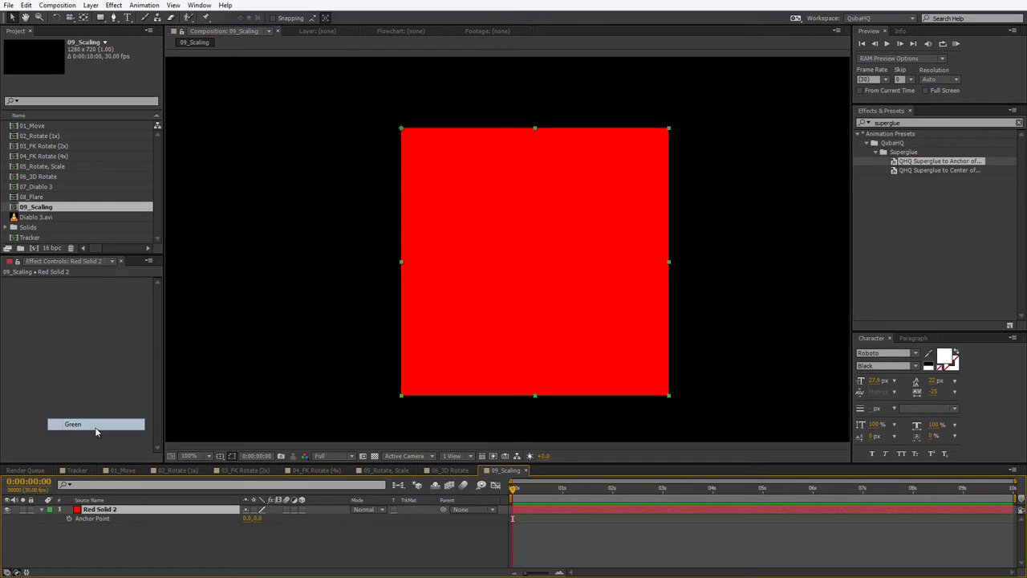
pyautogui.click(50, 510)
pyautogui.click(74, 342)
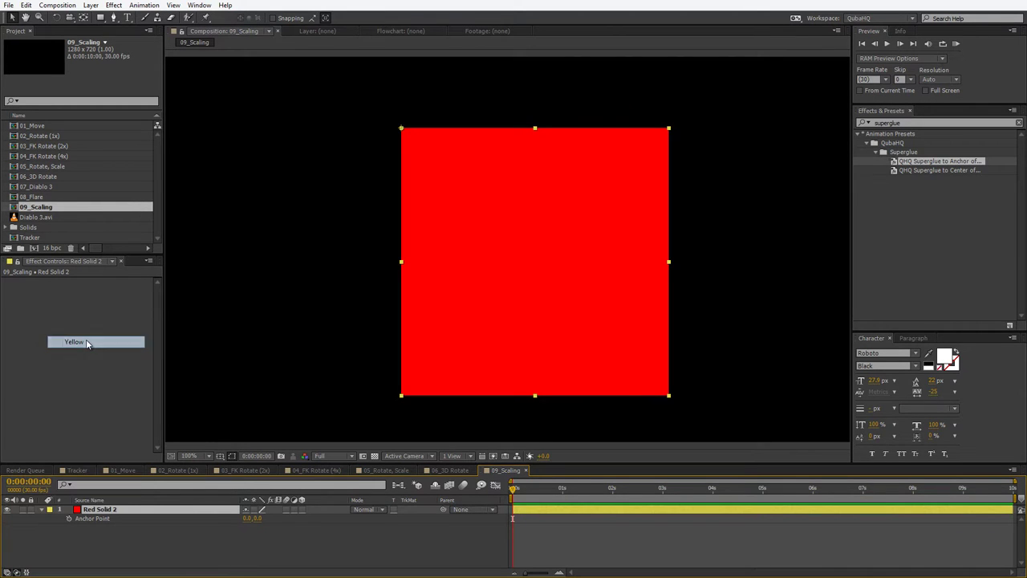
pyautogui.click(408, 136)
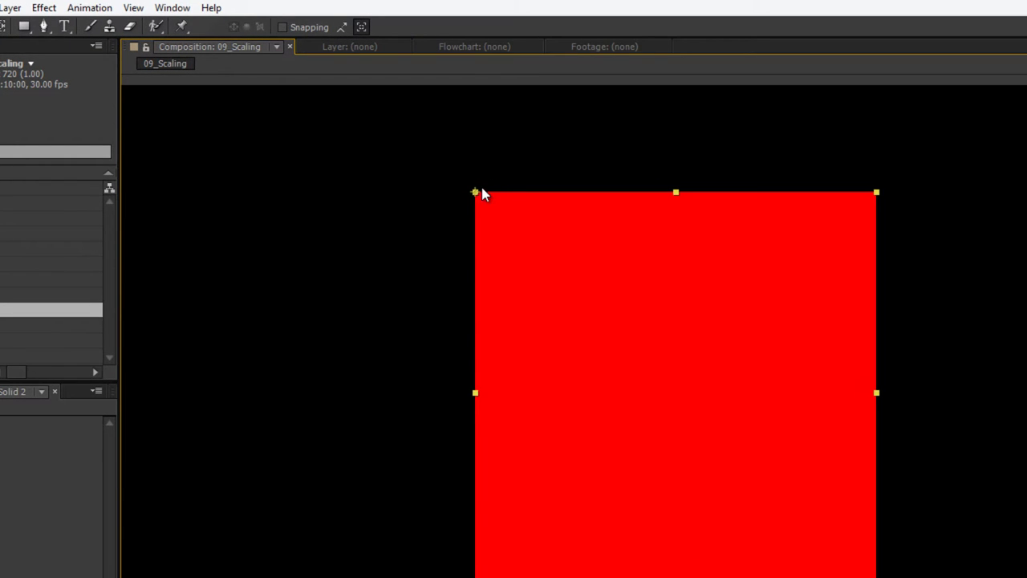
# - Add the Tracker composition to the 09_Scaling timeline above the red solid
pyautogui.hotkey('ctrl', 'shift', 'a')
pyautogui.hotkey('ctrl', 'y')
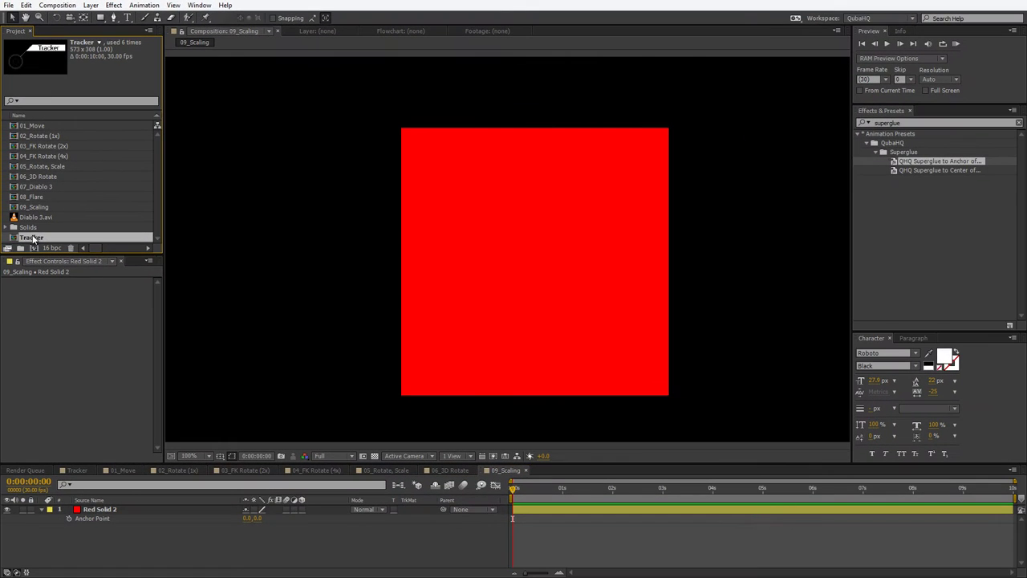
pyautogui.click(109, 507)
pyautogui.moveTo(112, 509); pyautogui.dragTo(113, 509)
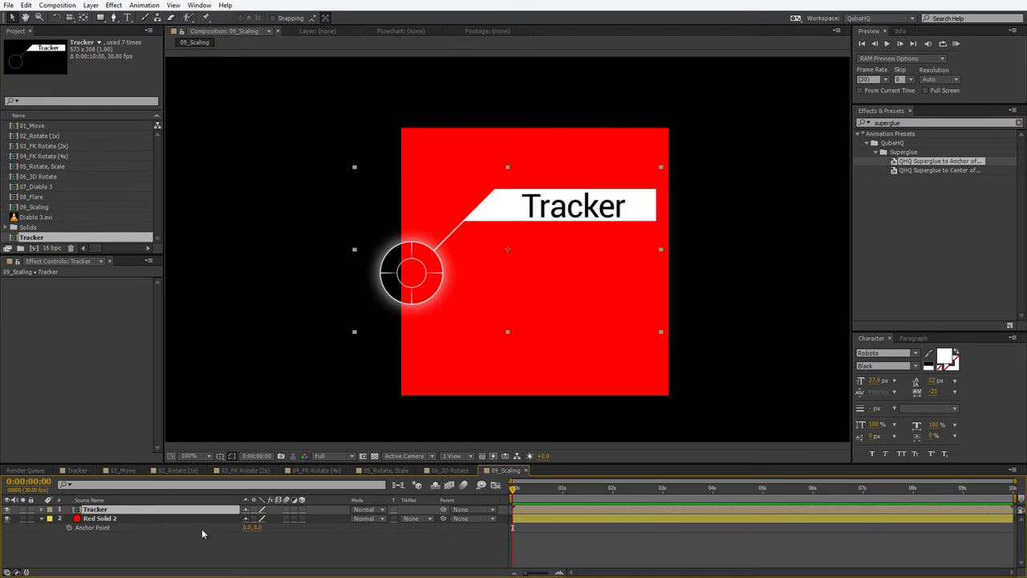
# - Adjust the Tracker's anchor point to the centre of its target circle and scale the layer to 40%
pyautogui.press('a')
pyautogui.moveTo(269, 518); pyautogui.dragTo(201, 519)
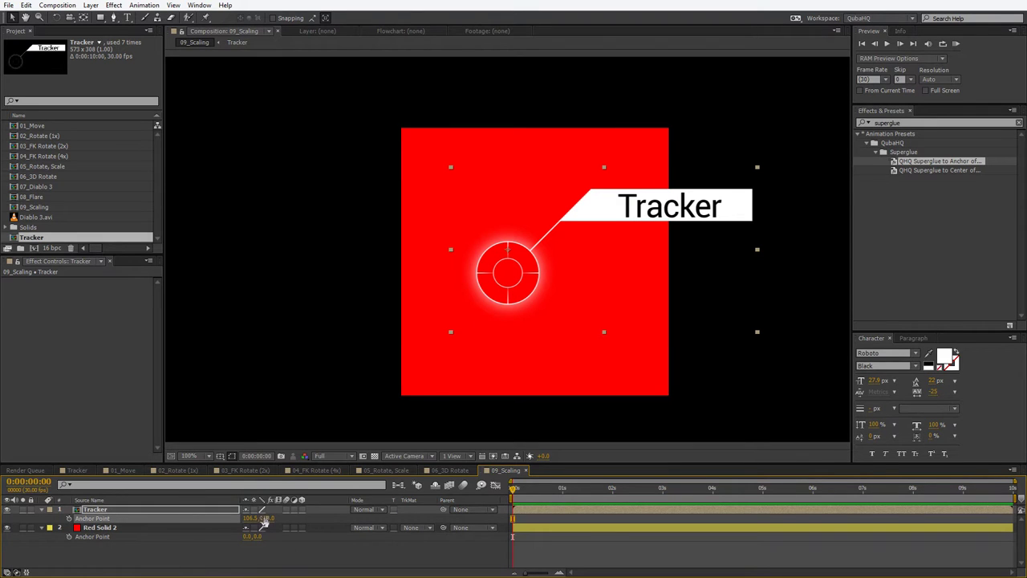
pyautogui.moveTo(264, 517)
pyautogui.mouseDown()
pyautogui.moveTo(294, 523)
pyautogui.moveTo(251, 524)
pyautogui.moveTo(260, 521)
pyautogui.mouseUp()
pyautogui.press('s')
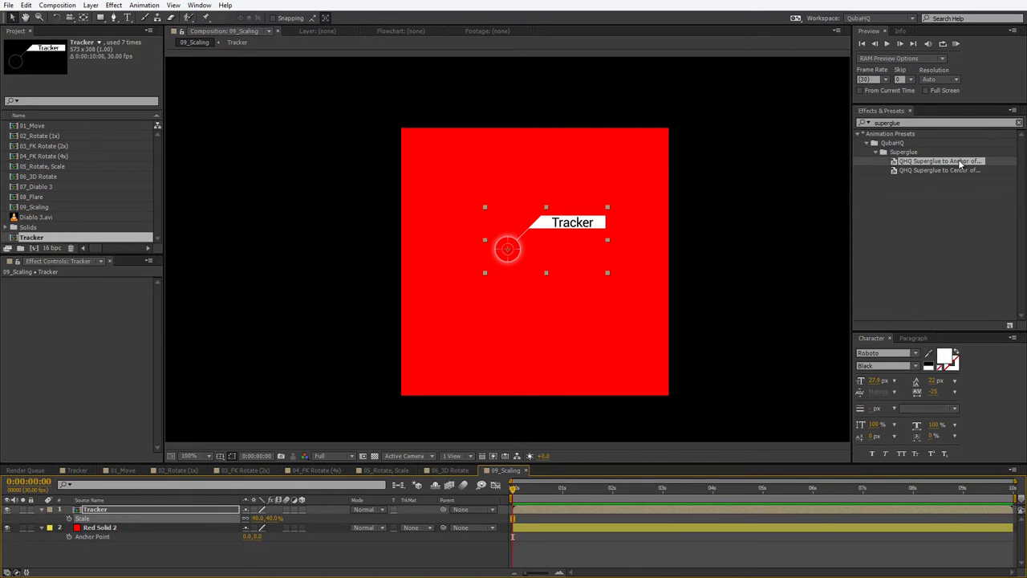
# - Try the QHQ Superglue to Anchor preset on the Tracker with Red Solid 2 as its layer, and clear that layer link
pyautogui.doubleClick(960, 164)
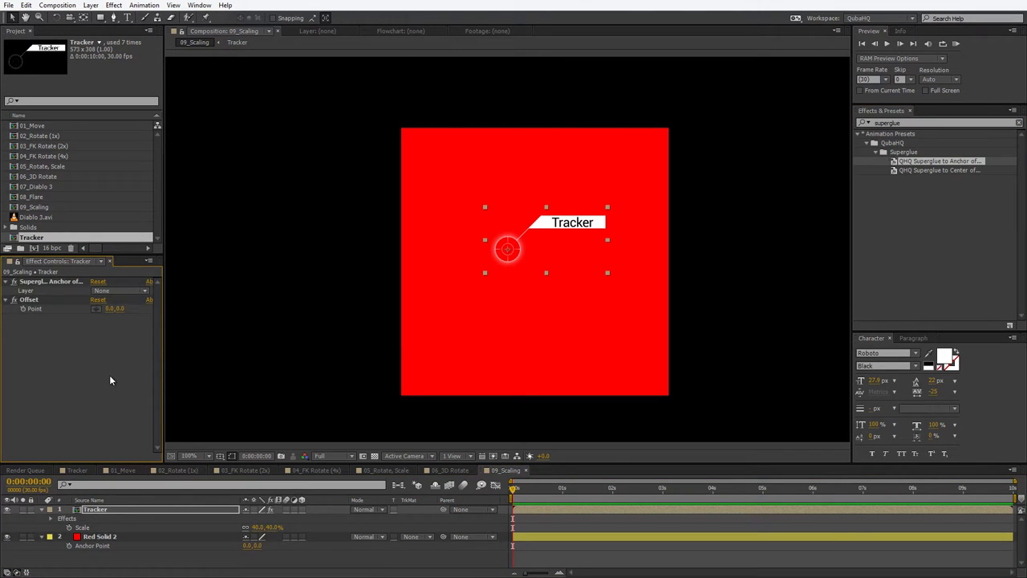
pyautogui.click(120, 290)
pyautogui.click(127, 327)
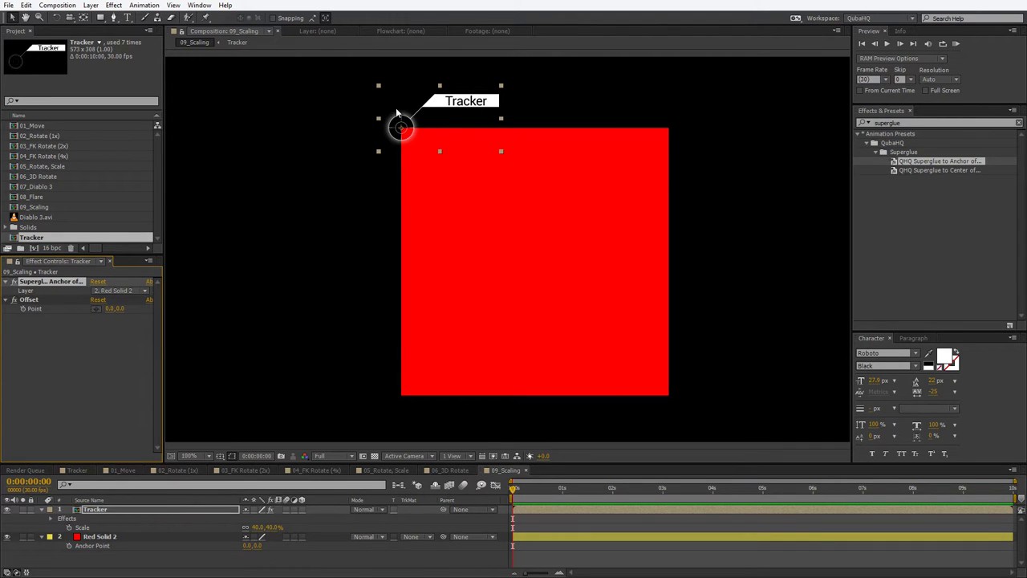
pyautogui.click(143, 411)
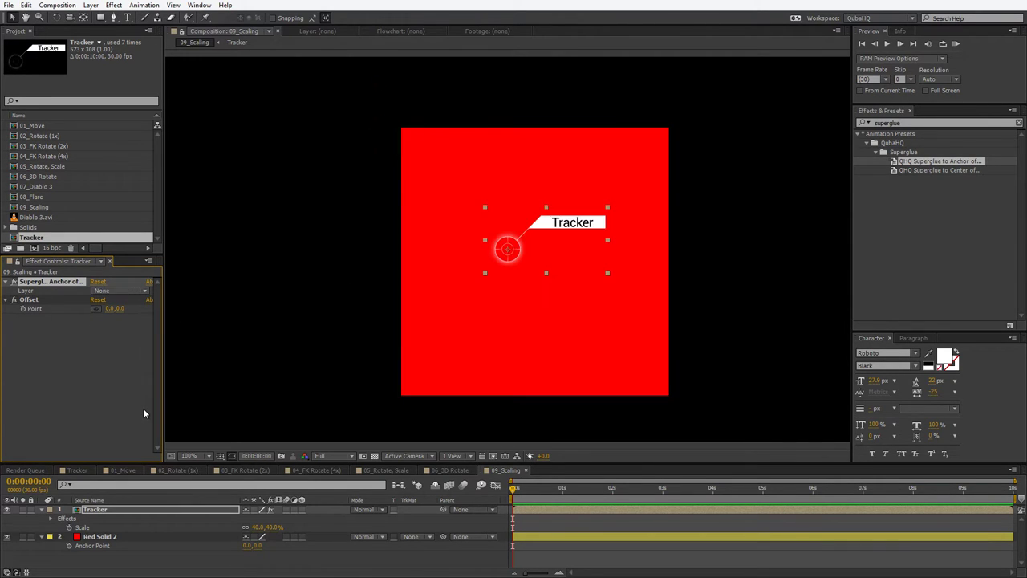
# - Apply the QHQ Superglue to Center preset to the Tracker and choose Red Solid 2 as its layer
pyautogui.click(939, 170)
pyautogui.doubleClick(939, 170)
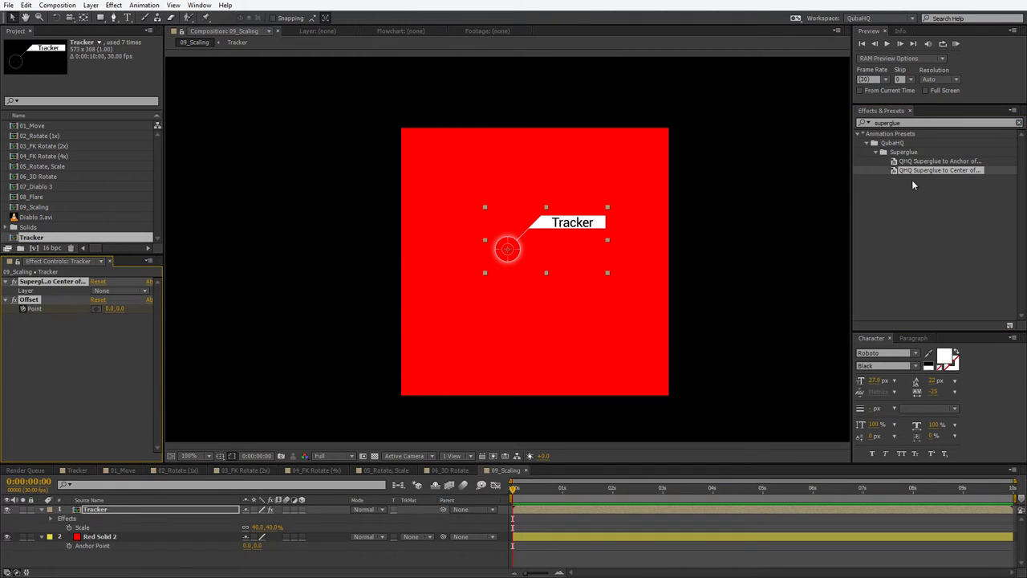
pyautogui.click(116, 292)
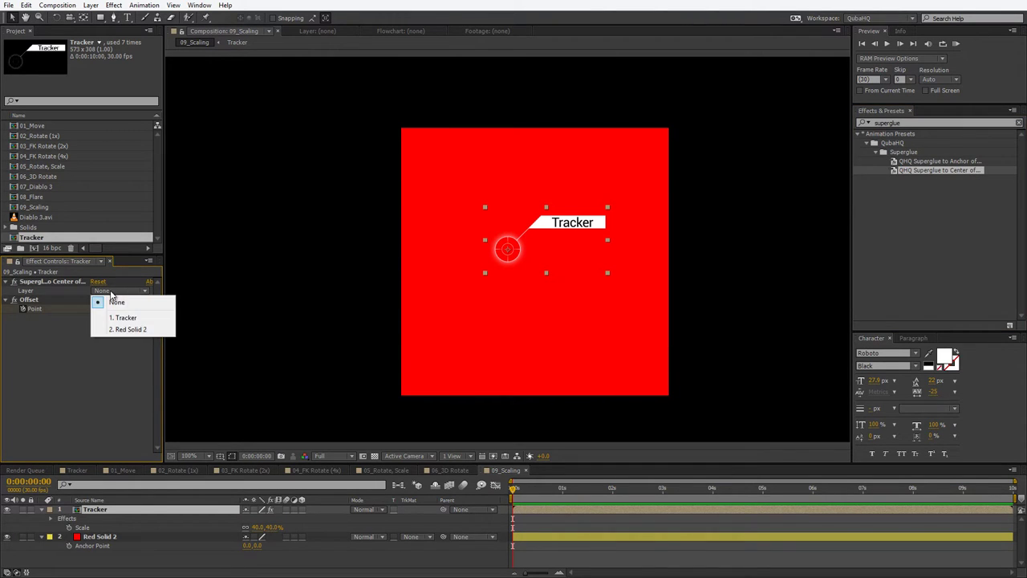
pyautogui.click(131, 330)
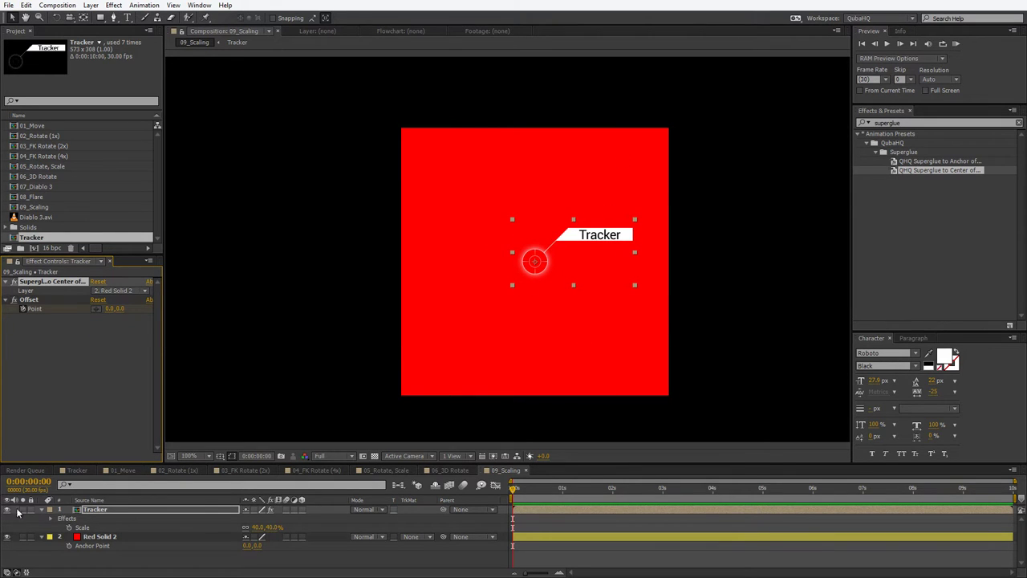
# - Add the expression wiggle(1,90) to the Scale property of Red Solid 2
pyautogui.click(126, 564)
pyautogui.click(113, 537)
pyautogui.press('s')
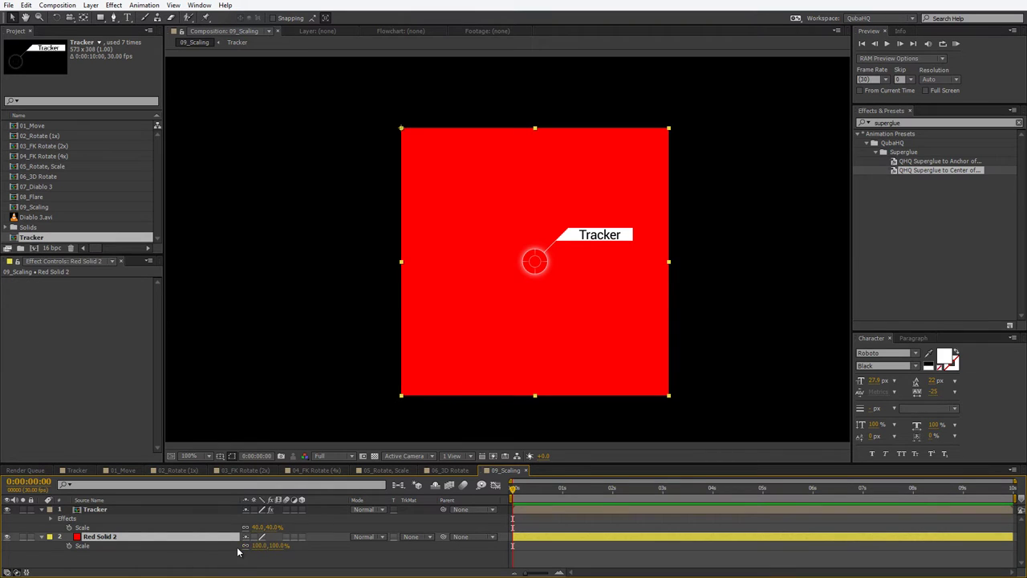
pyautogui.keyDown('alt'); pyautogui.click(70, 546); pyautogui.keyUp('alt')
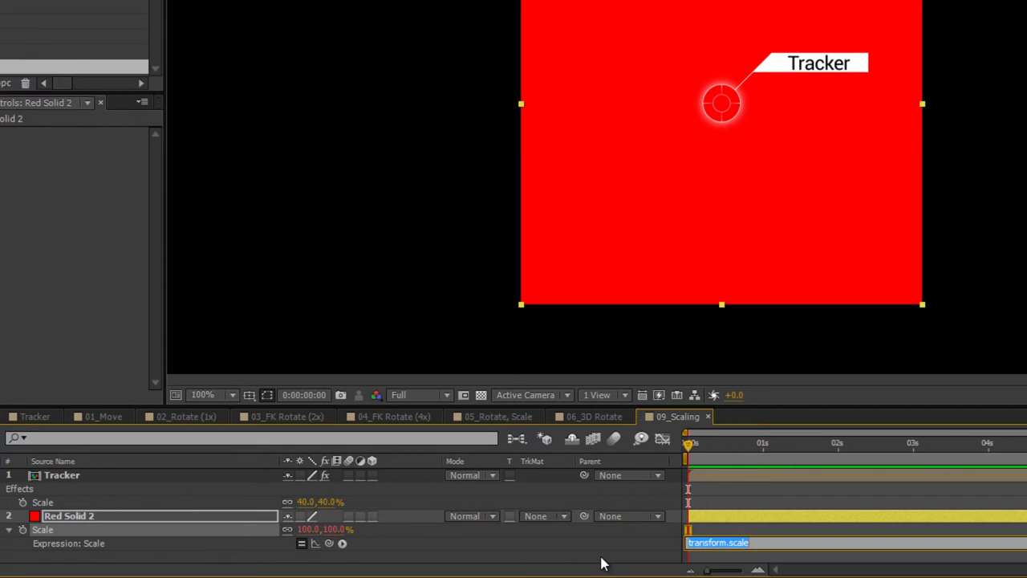
pyautogui.write('wiggle(')
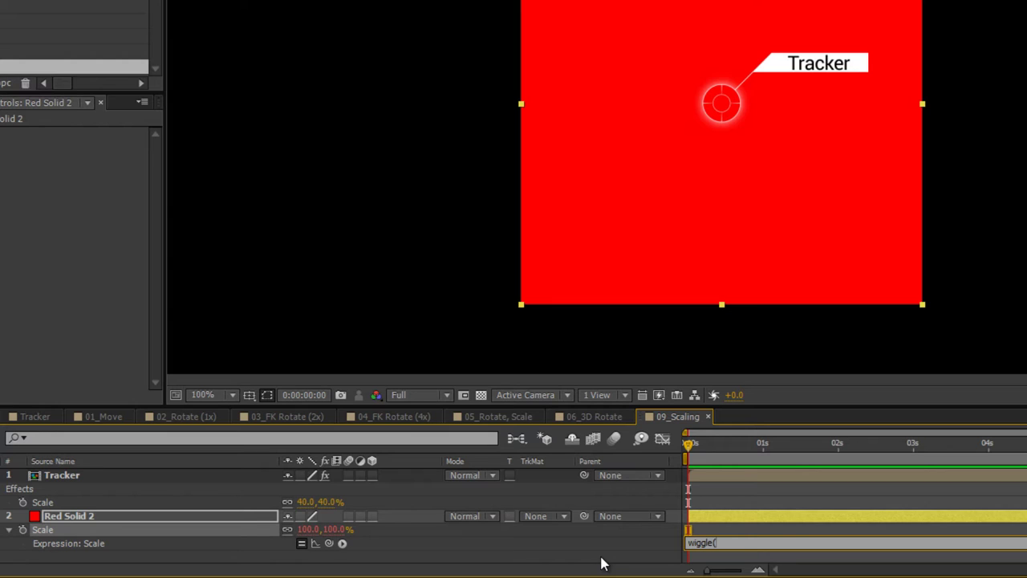
pyautogui.write('1,90')
pyautogui.click(586, 546)
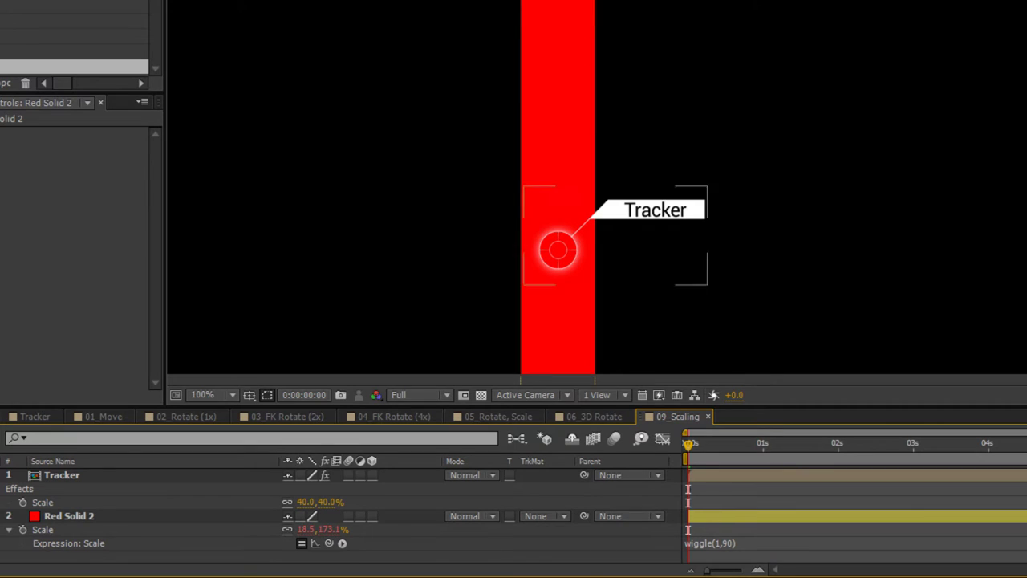
# - Make Red Solid 2 a 3D layer and add the expression wiggle(1,500) to its Position property
pyautogui.click(53, 520)
pyautogui.press('p')
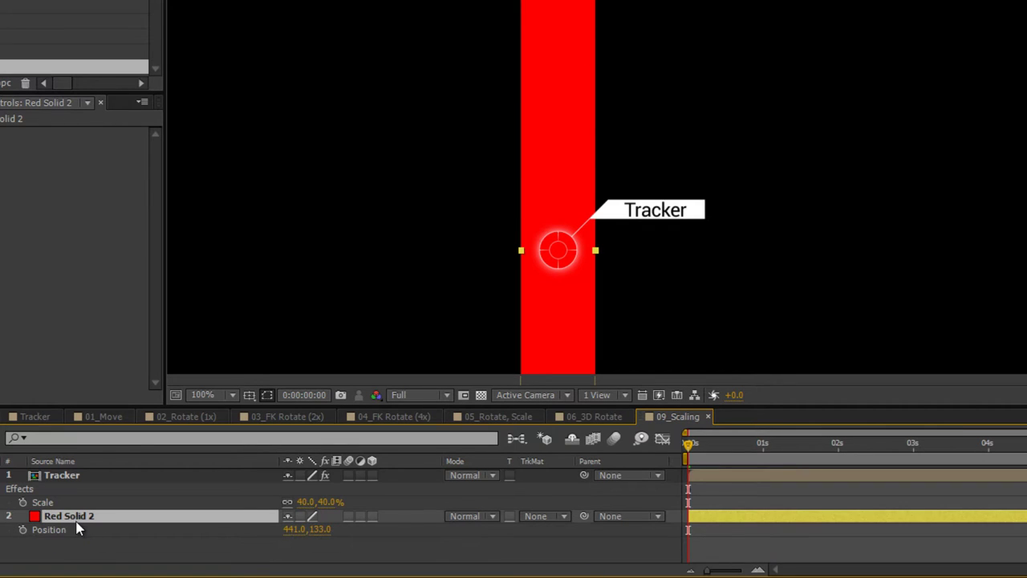
pyautogui.keyDown('alt'); pyautogui.click(22, 530); pyautogui.keyUp('alt')
pyautogui.write('wiggle(')
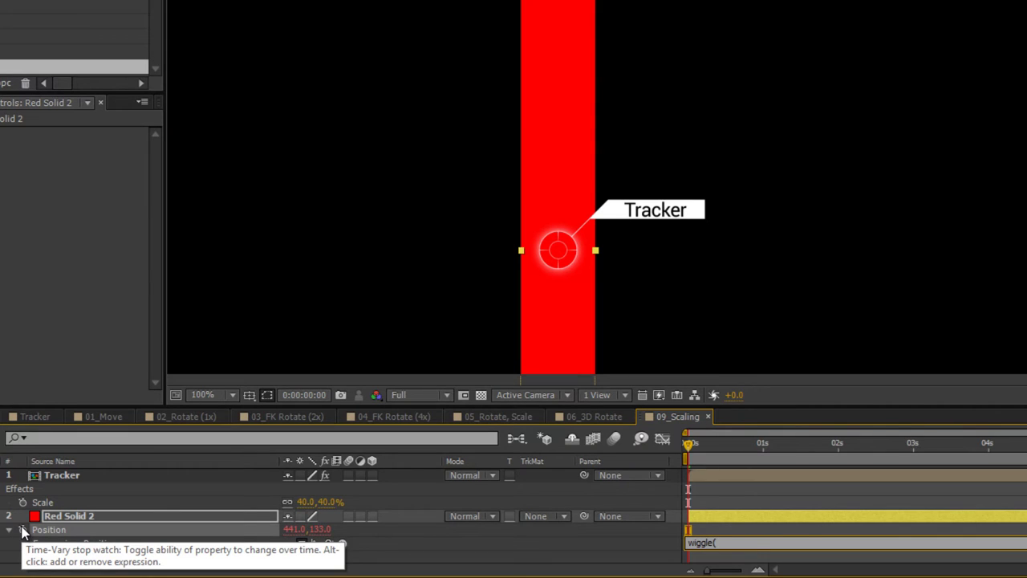
pyautogui.click(509, 564)
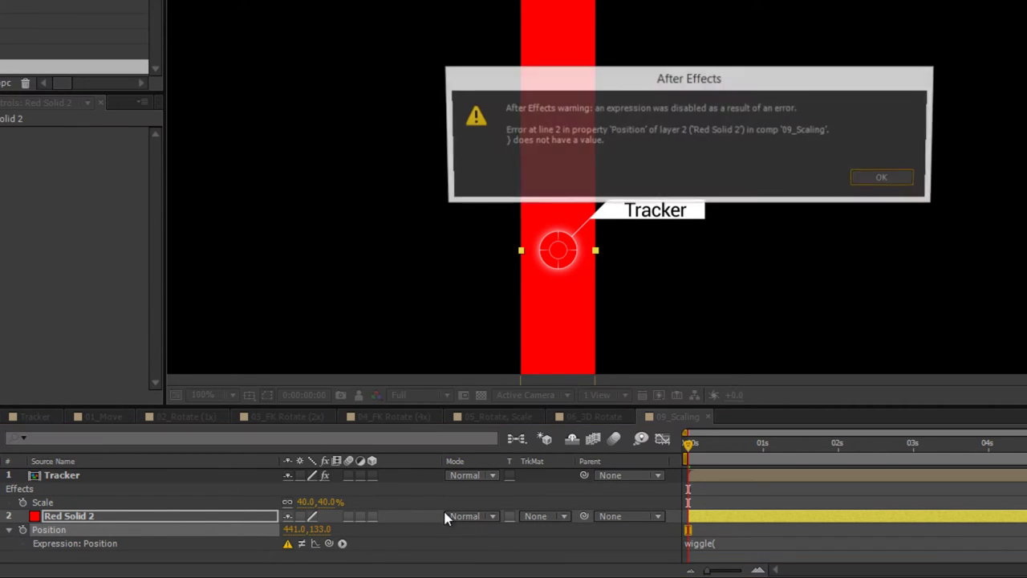
pyautogui.click(882, 177)
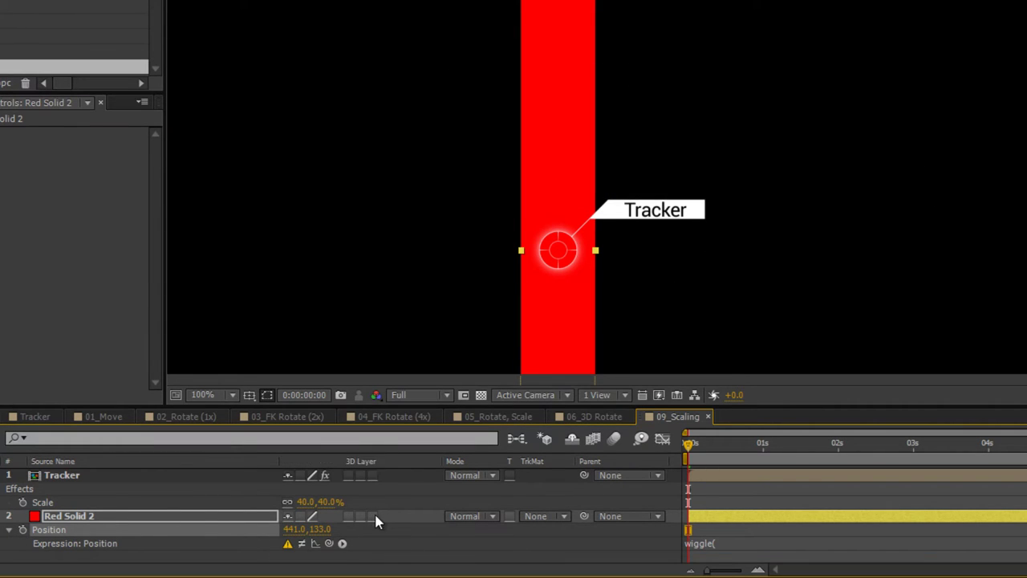
pyautogui.click(372, 516)
pyautogui.click(744, 543)
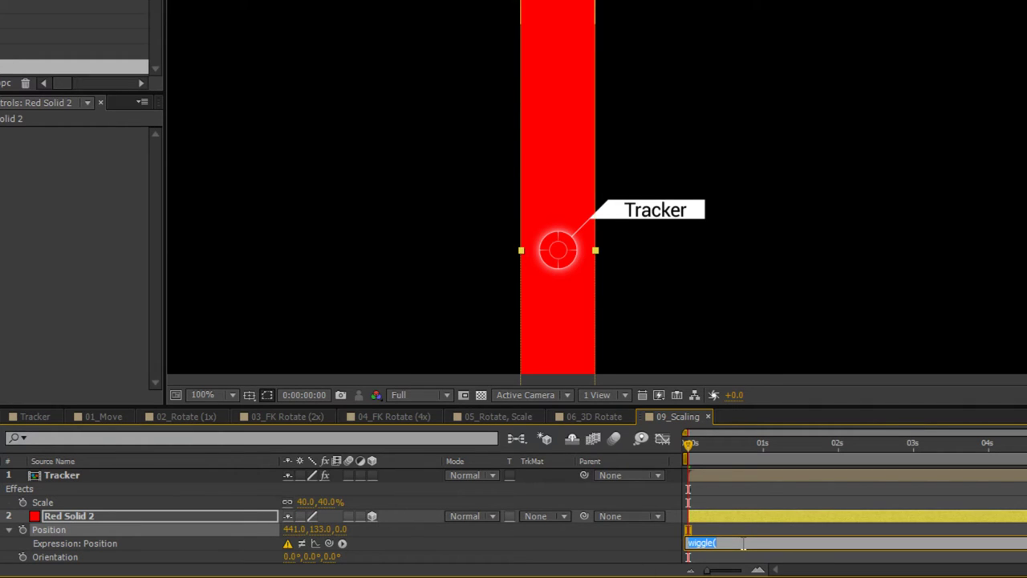
pyautogui.click(738, 543)
pyautogui.write('1,500)')
pyautogui.click(577, 551)
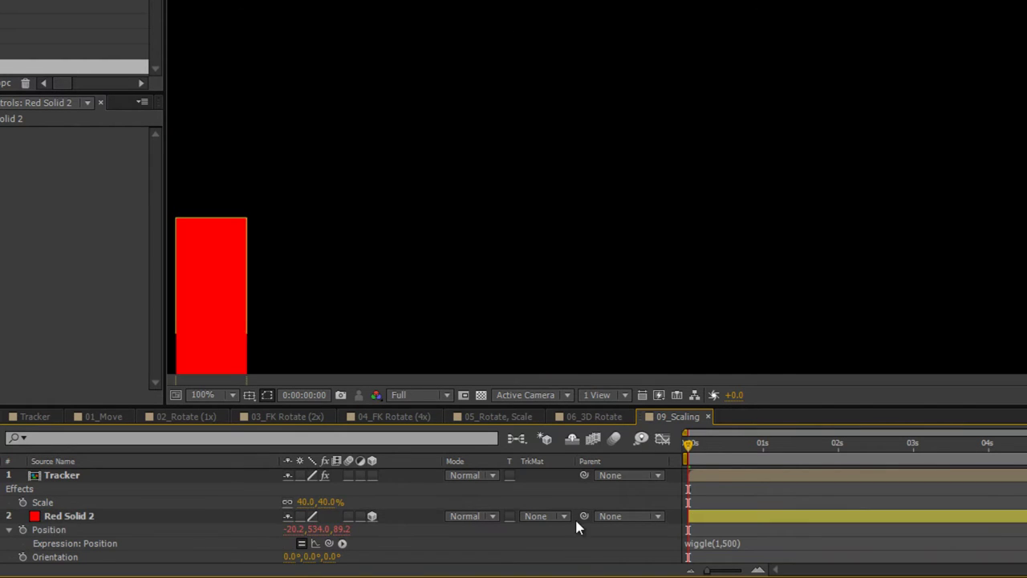
# - Add the expression wiggle(1,90) to the Orientation property of Red Solid 2
pyautogui.scroll(-3, 575, 517)
pyautogui.press('Return')
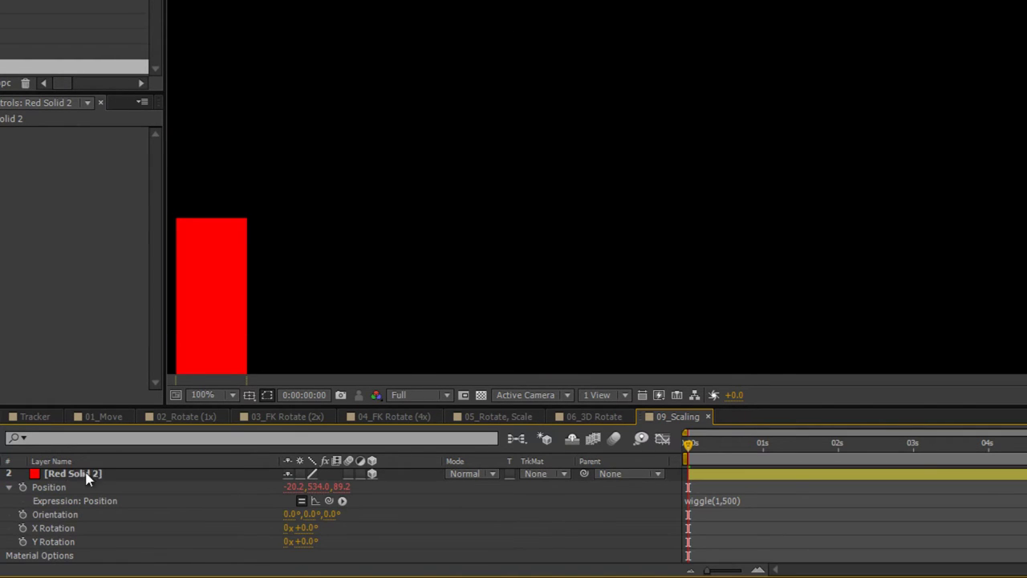
pyautogui.press('Return')
pyautogui.click(75, 489)
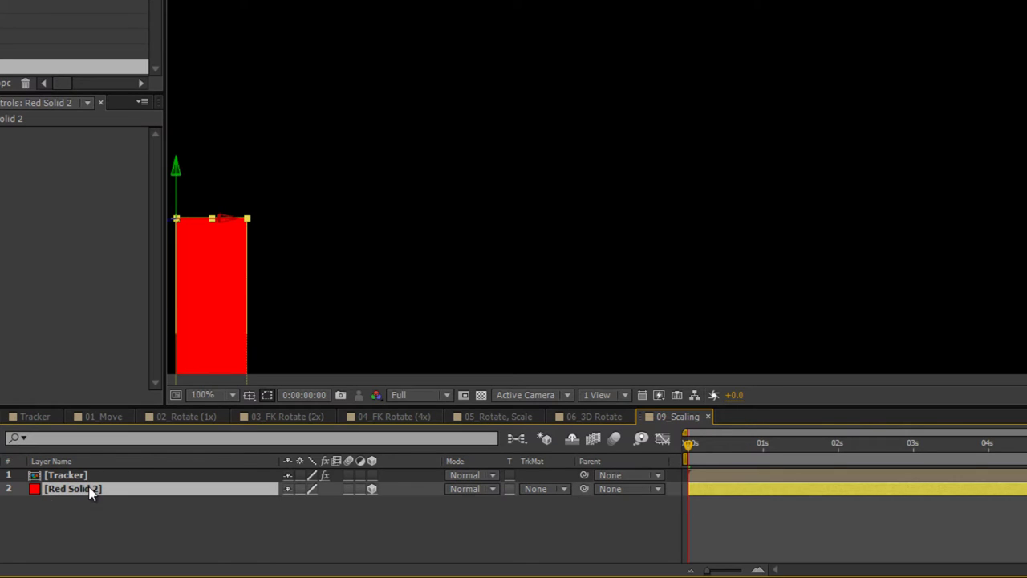
pyautogui.press('s')
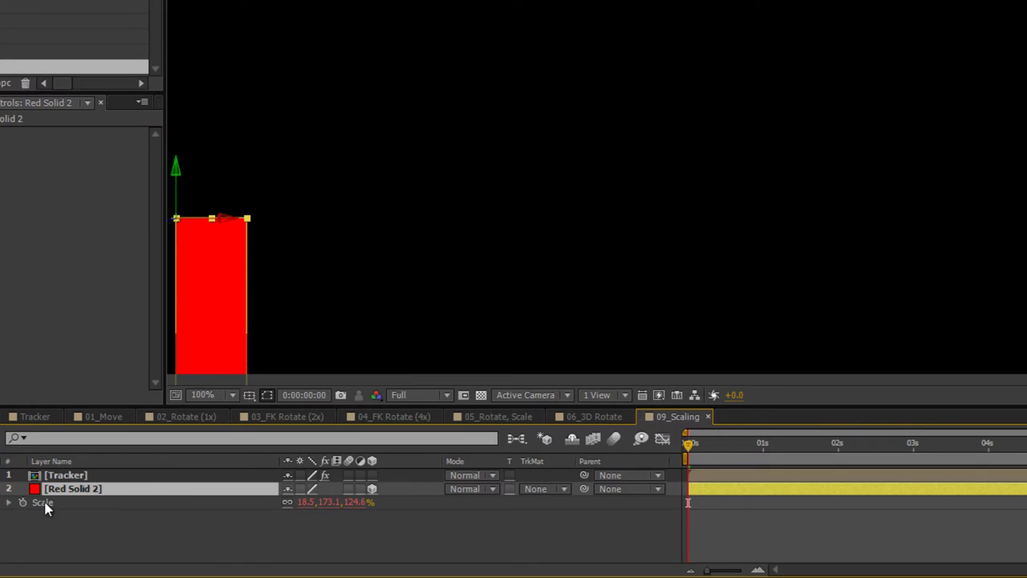
pyautogui.click(9, 502)
pyautogui.click(10, 504)
pyautogui.press('r')
pyautogui.scroll(-2, 634, 211)
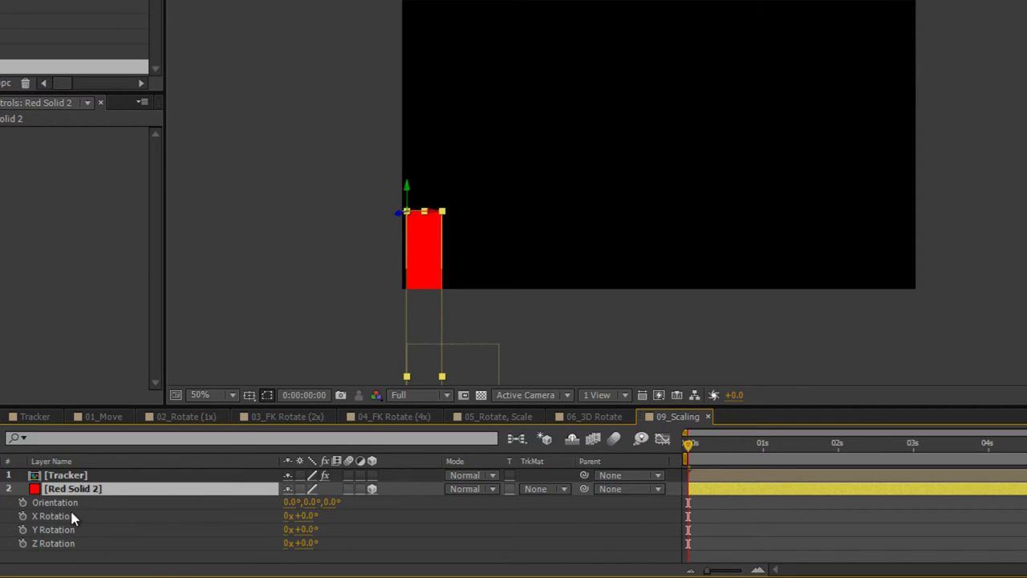
pyautogui.keyDown('alt'); pyautogui.click(23, 503); pyautogui.keyUp('alt')
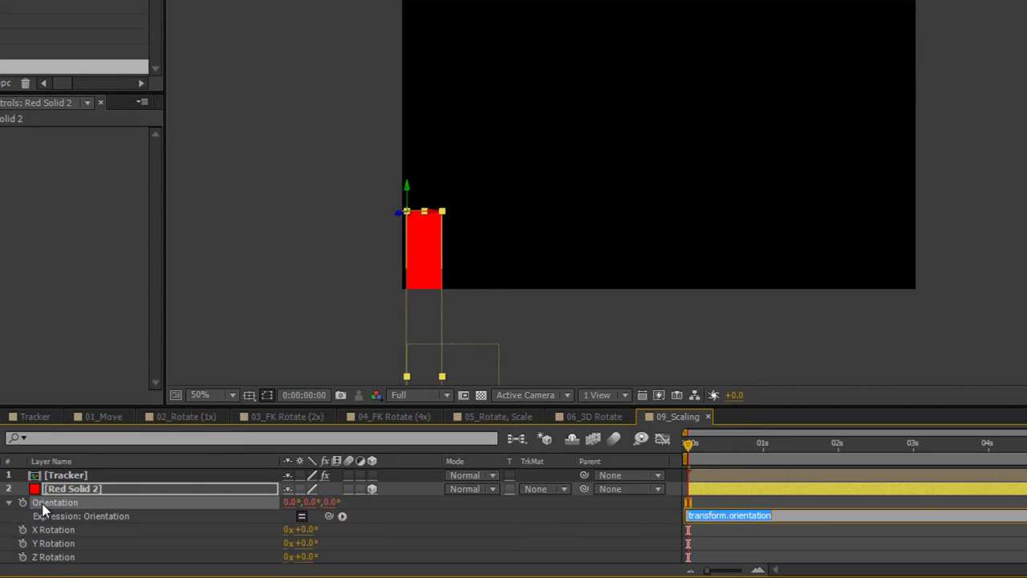
pyautogui.write('wiggle(1,')
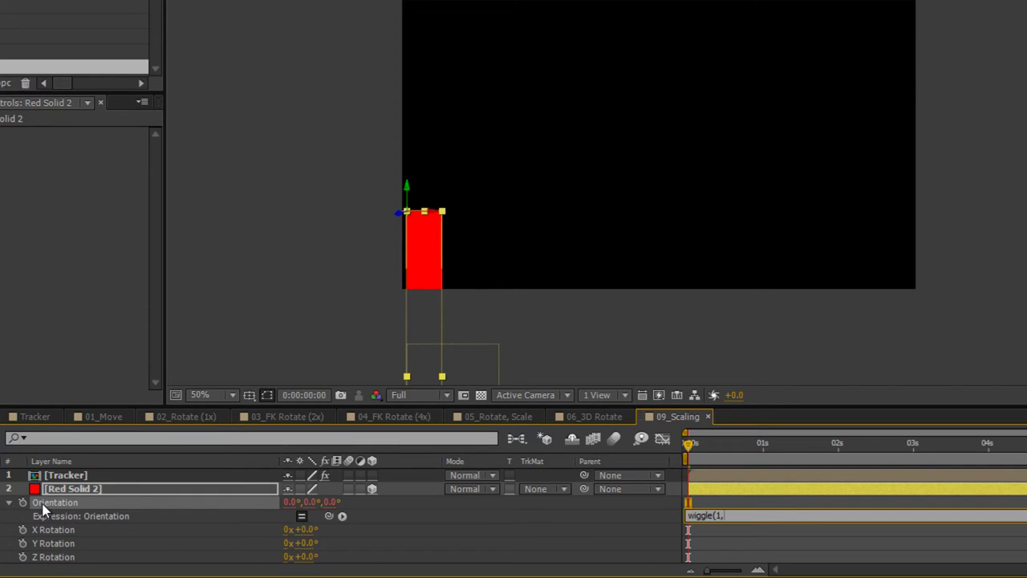
pyautogui.write('90)')
pyautogui.click(634, 536)
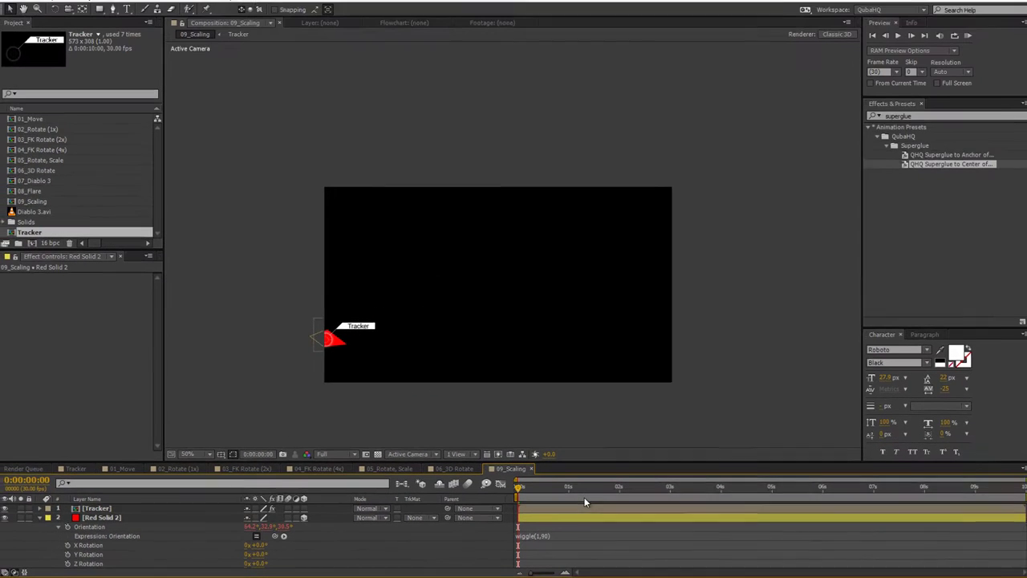
# - Preview the wiggling red solid and check how the center-glued Tracker follows its scaling, movement and rotation
pyautogui.press('KP_0')
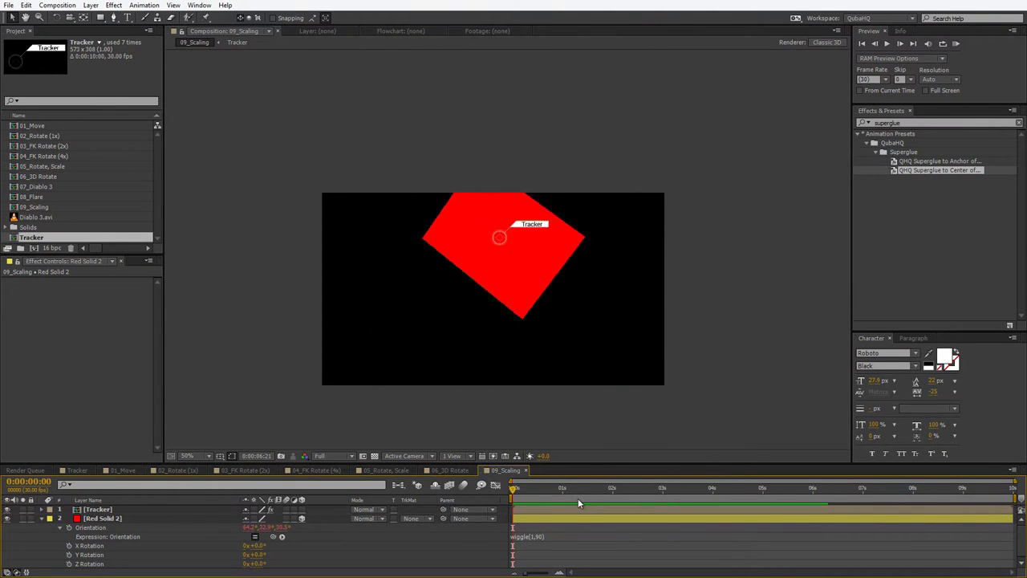
pyautogui.scroll(2, 519, 317)
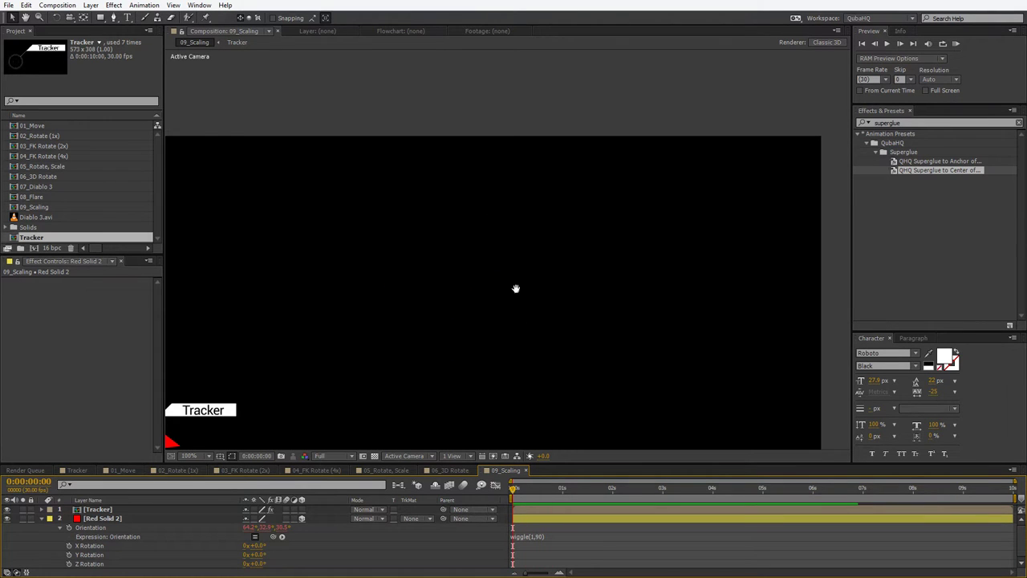
pyautogui.moveTo(516, 289); pyautogui.dragTo(553, 201)
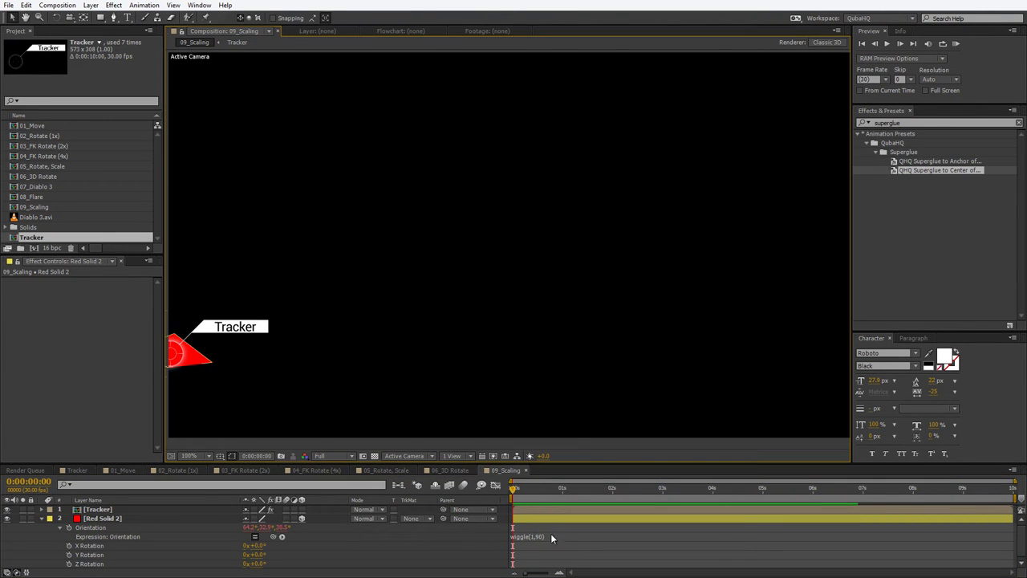
pyautogui.moveTo(577, 488); pyautogui.dragTo(628, 489)
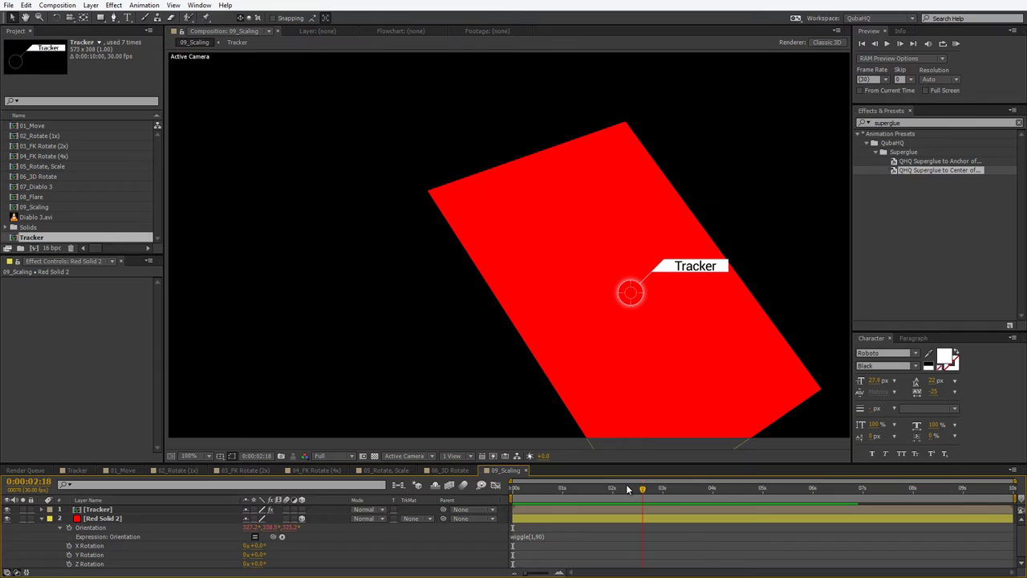
pyautogui.click(99, 520)
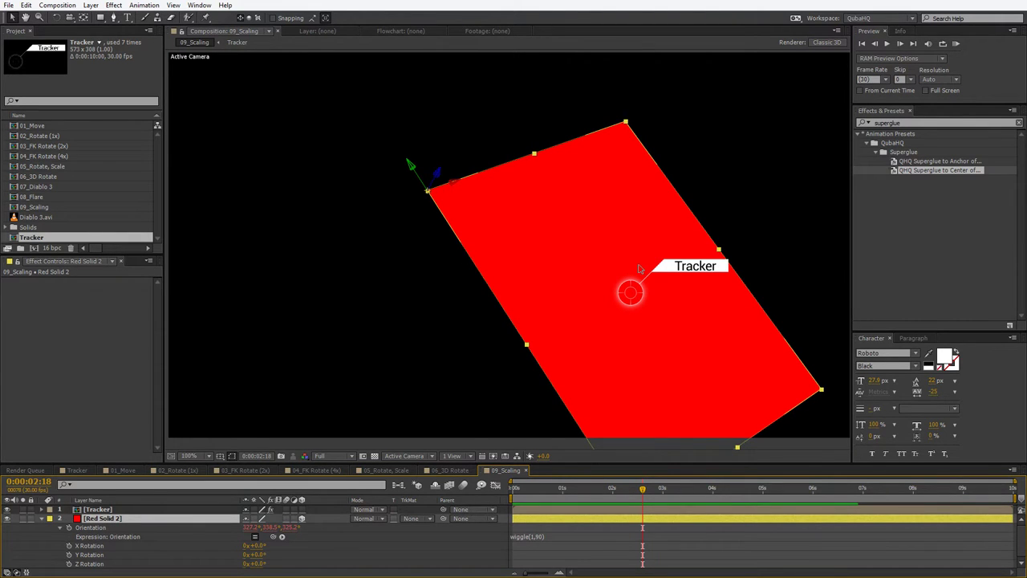
pyautogui.press('space')
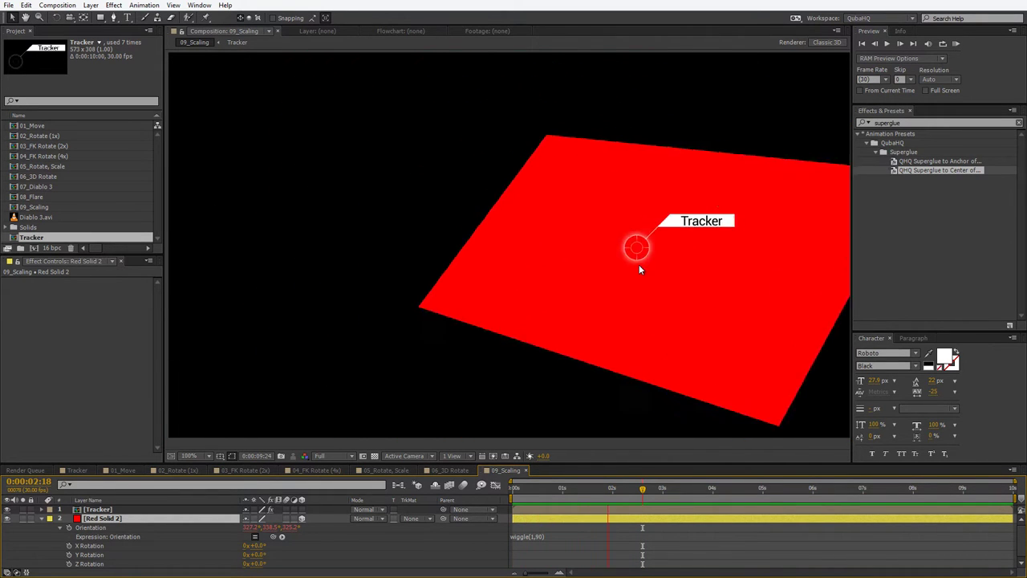
pyautogui.press('space')
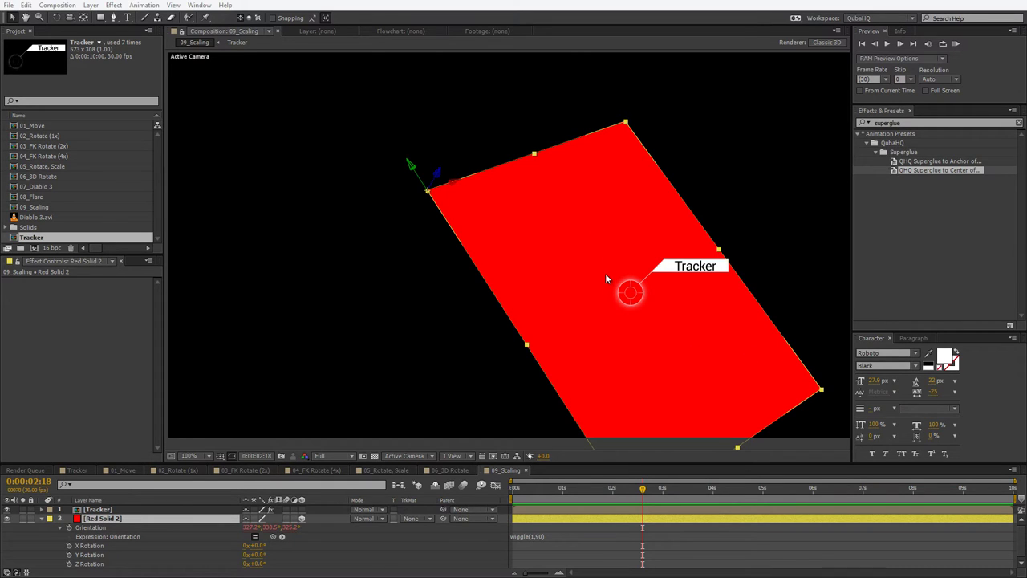
# - Replace the Tracker layer with a fresh copy above the red solid and set its anchor point to 106.5, 196.0
pyautogui.click(45, 519)
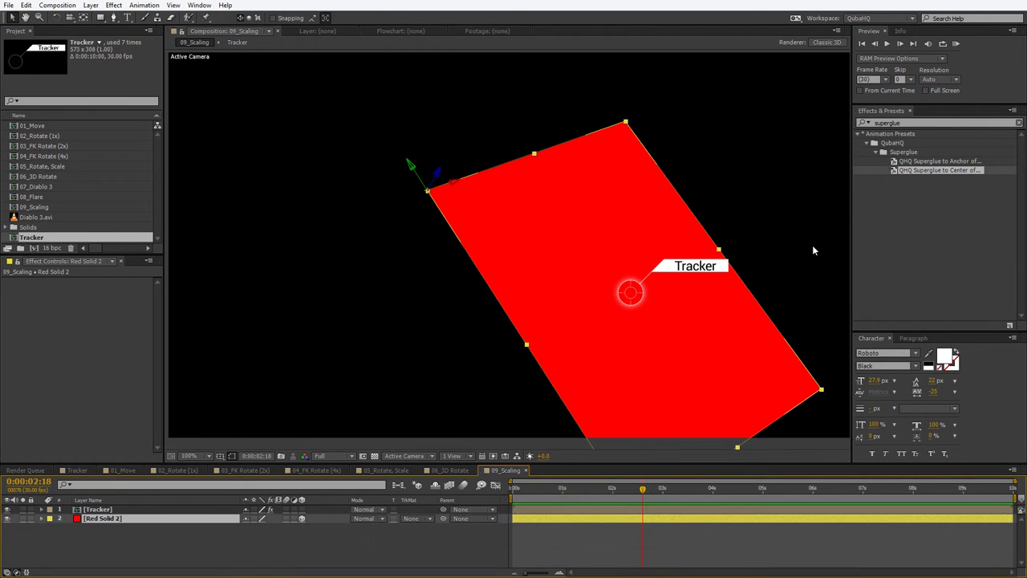
pyautogui.click(286, 543)
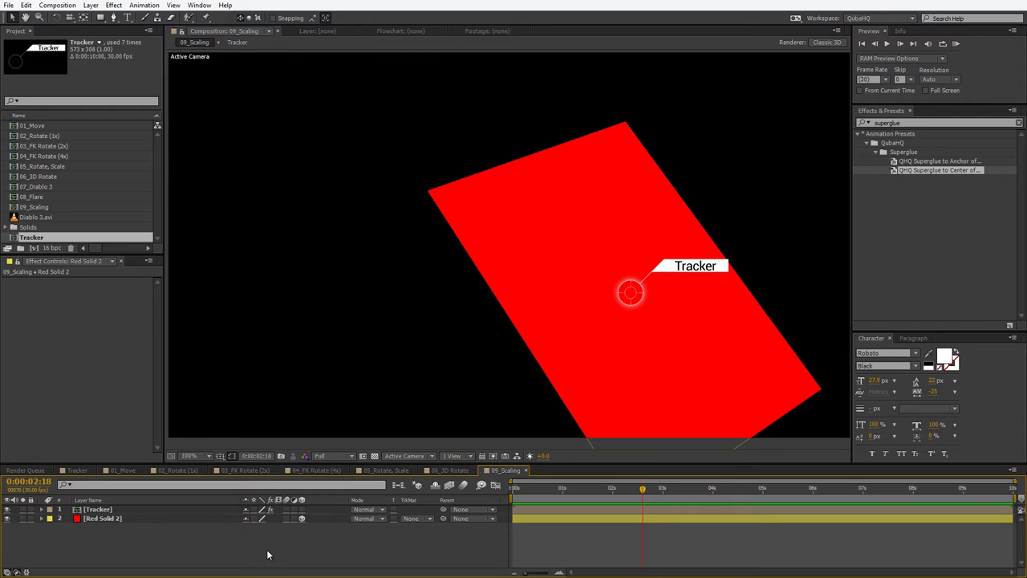
pyautogui.click(105, 510)
pyautogui.press('Delete')
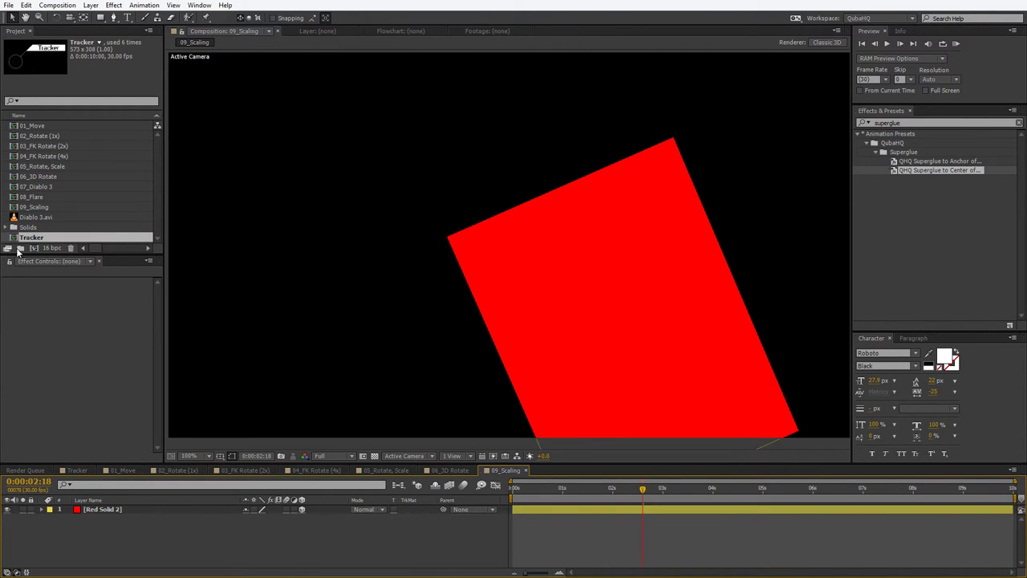
pyautogui.moveTo(34, 237); pyautogui.dragTo(126, 510)
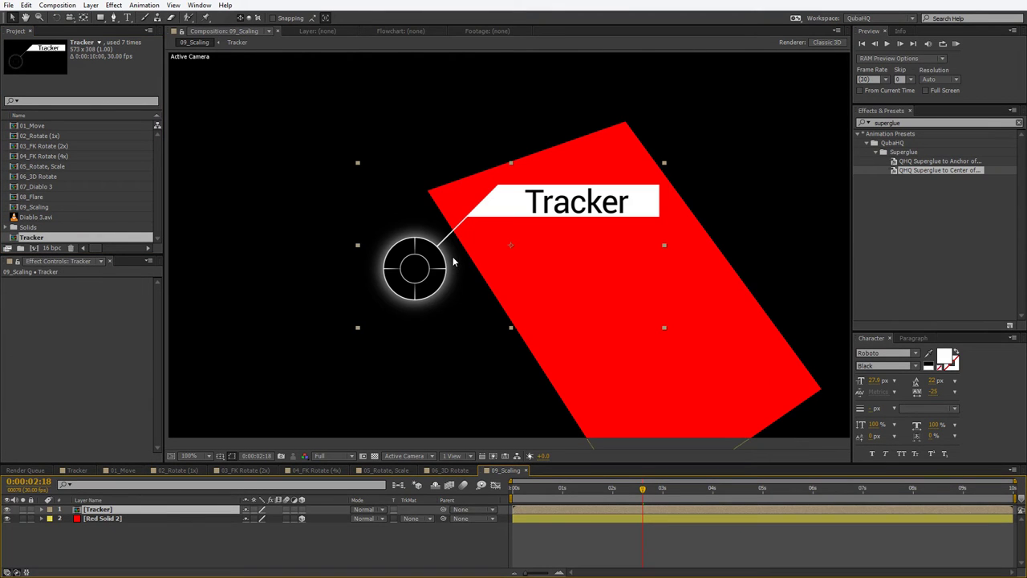
pyautogui.press('a')
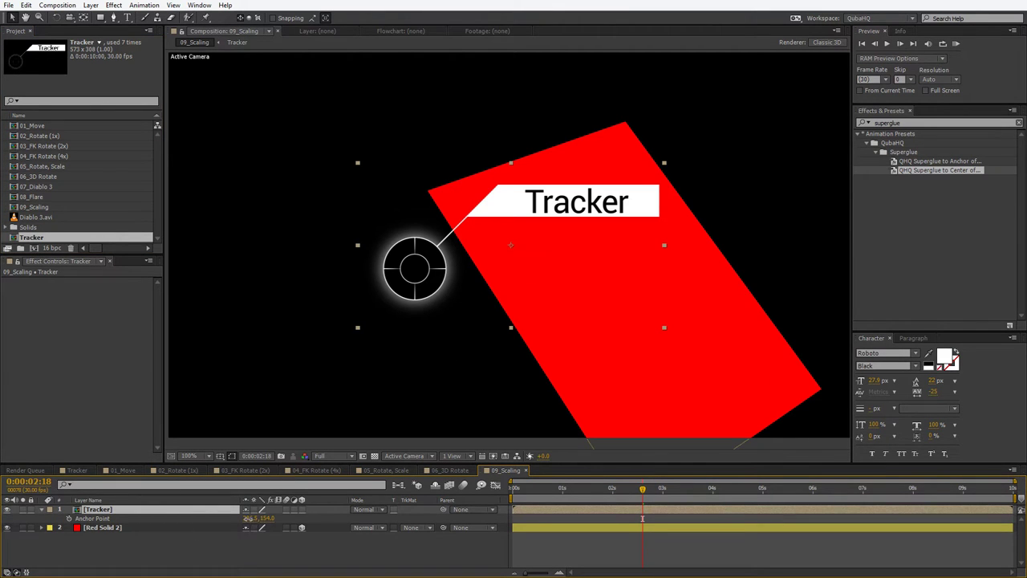
pyautogui.moveTo(255, 519); pyautogui.dragTo(283, 518)
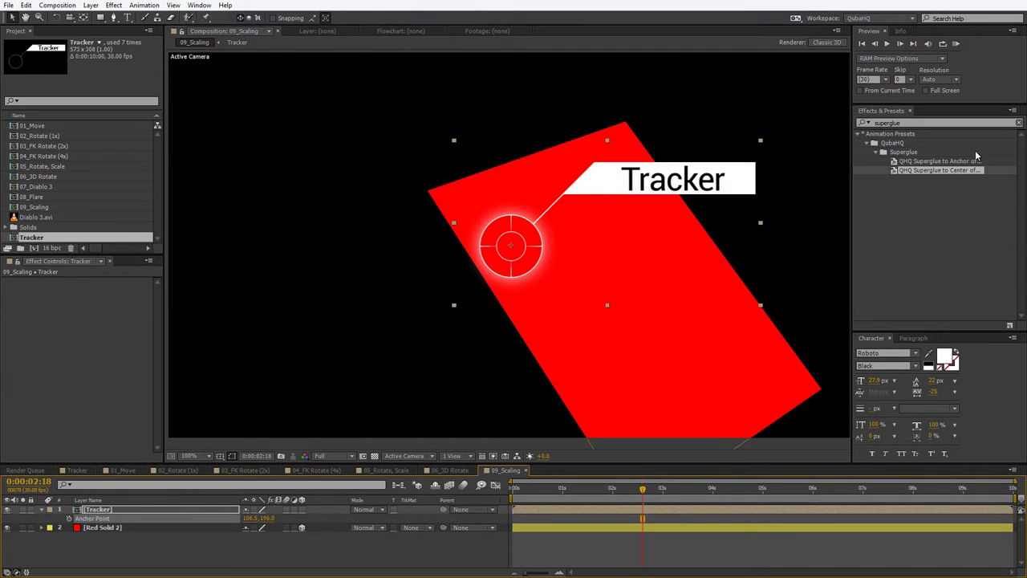
# - Apply the QHQ Superglue to Anchor of... preset to the Tracker layer and choose Red Solid 2 as its target layer
pyautogui.click(913, 163)
pyautogui.doubleClick(955, 164)
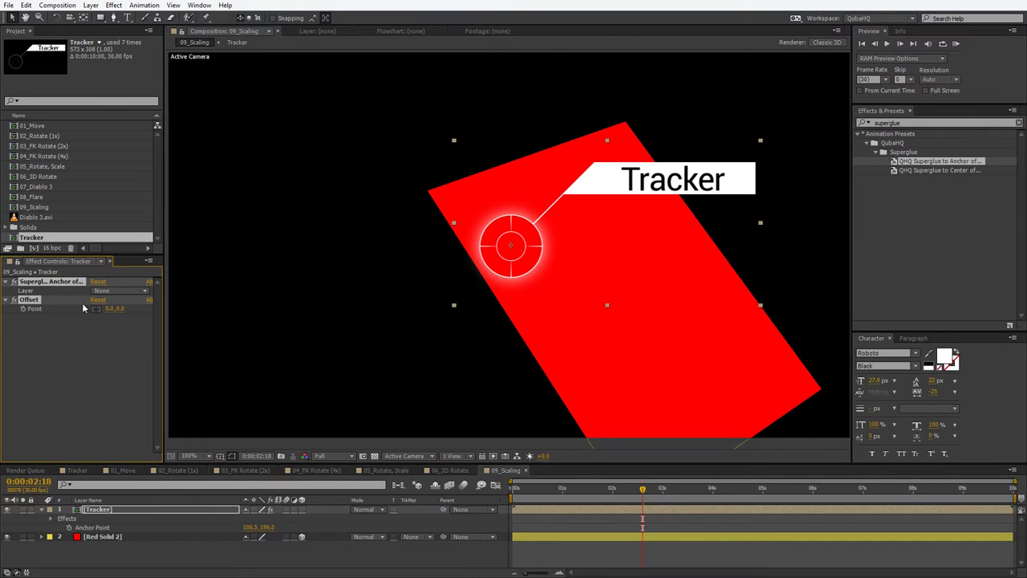
pyautogui.click(120, 291)
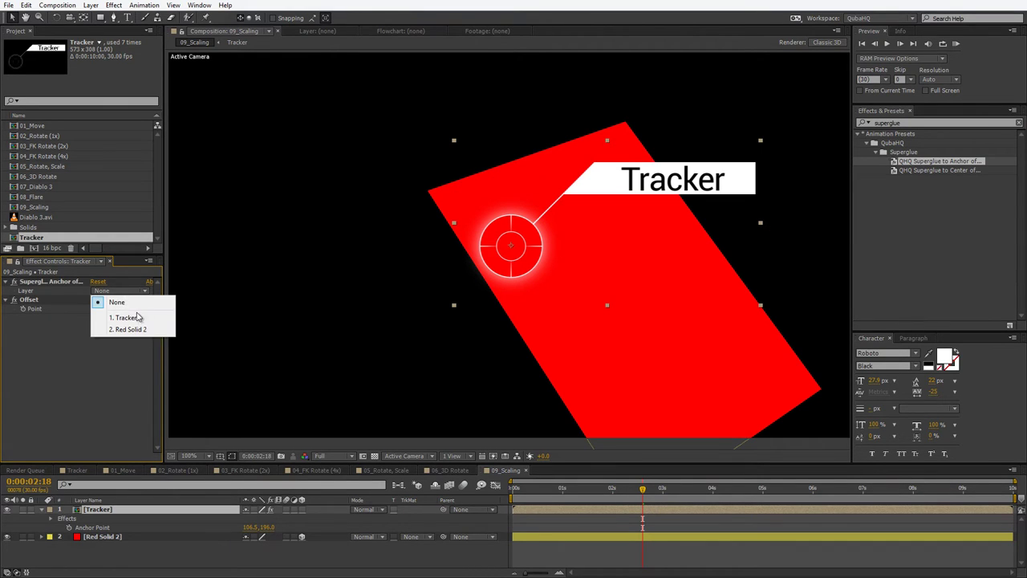
pyautogui.click(144, 331)
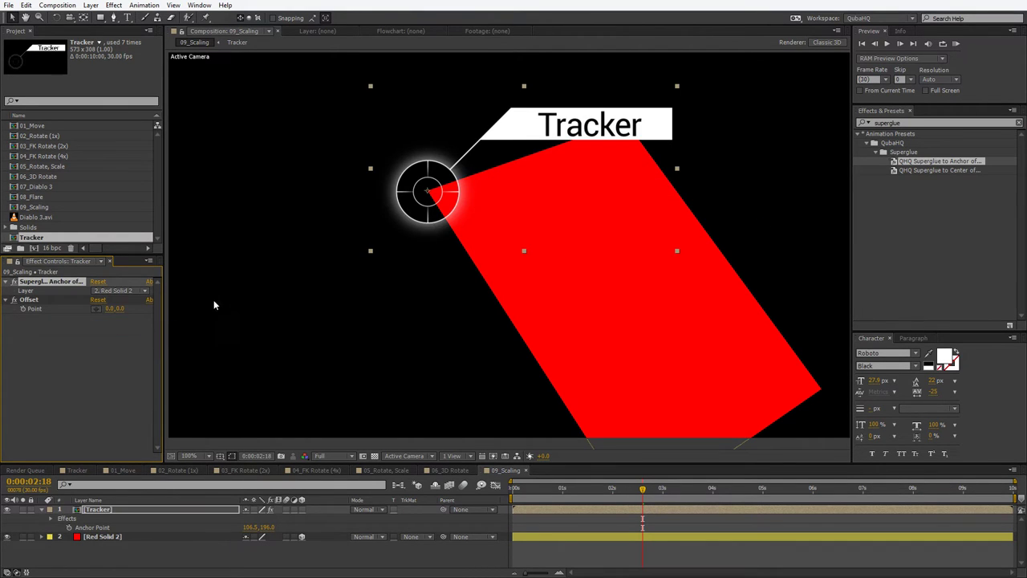
# - Expand the Superglue and Offset effects of the Tracker layer in an enlarged timeline to show their parameters
pyautogui.click(50, 520)
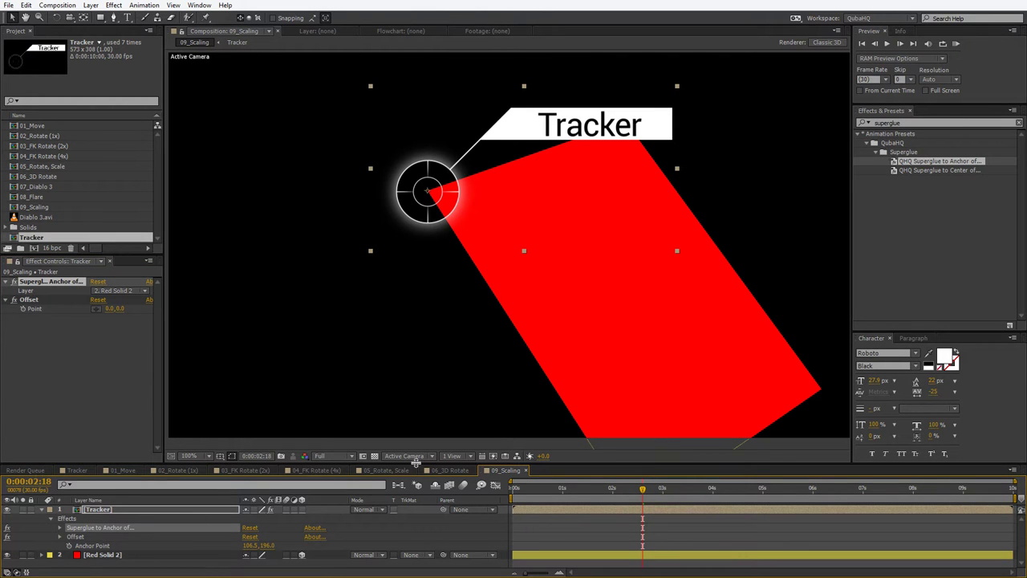
pyautogui.moveTo(417, 463); pyautogui.dragTo(426, 310)
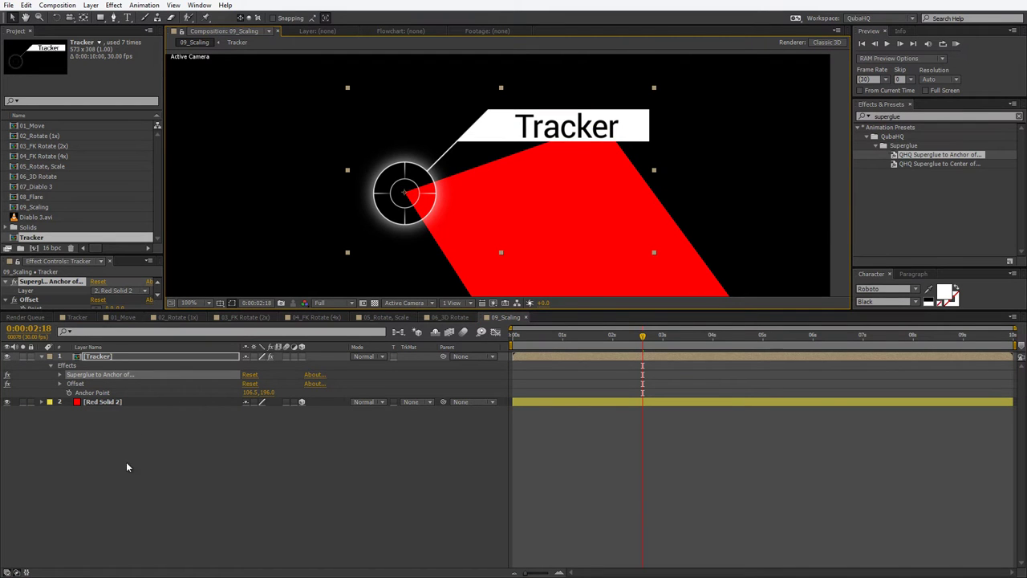
pyautogui.click(59, 383)
pyautogui.click(60, 375)
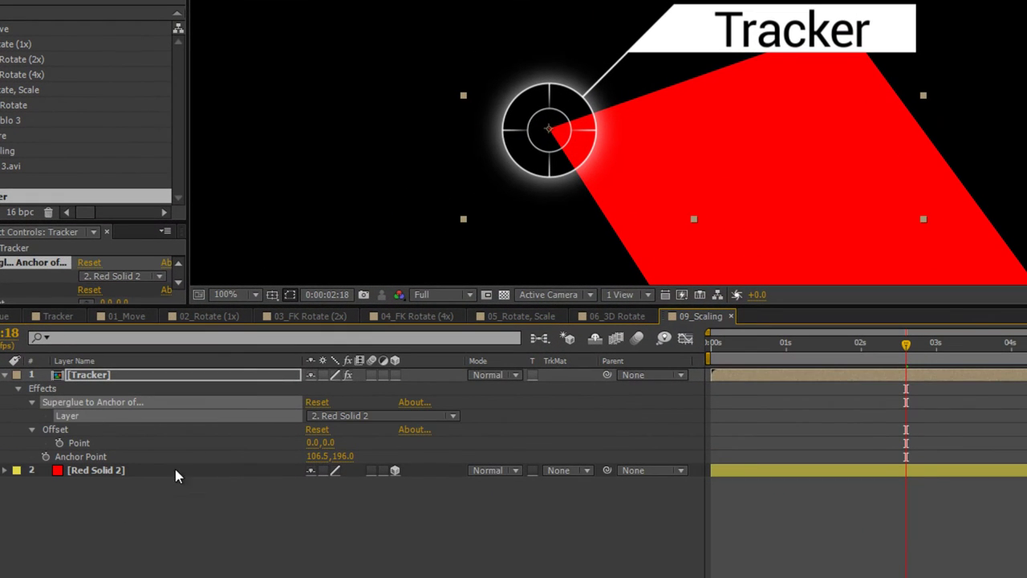
pyautogui.press('F2')
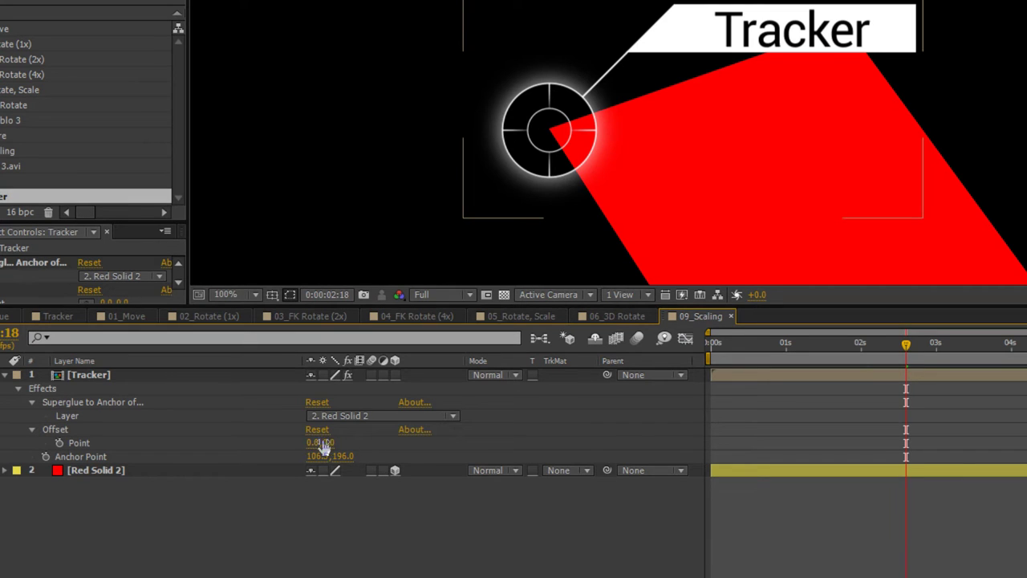
# - Try shifting the Tracker with a horizontal Offset point of 92.0, and return the offset to 0.0, 0.0
pyautogui.moveTo(322, 443); pyautogui.dragTo(423, 440)
pyautogui.moveTo(291, 447); pyautogui.dragTo(401, 450)
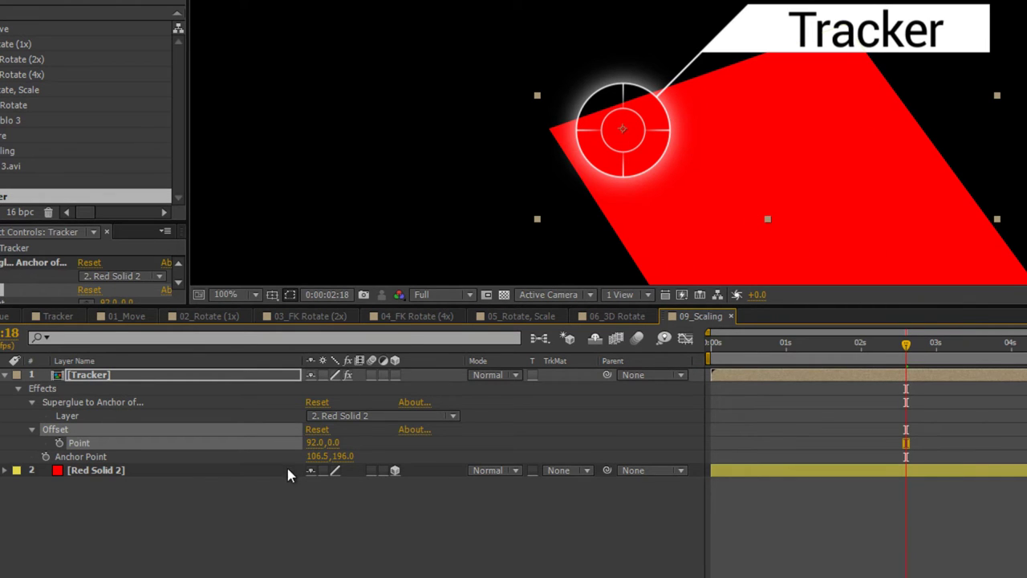
pyautogui.moveTo(323, 443); pyautogui.dragTo(250, 452)
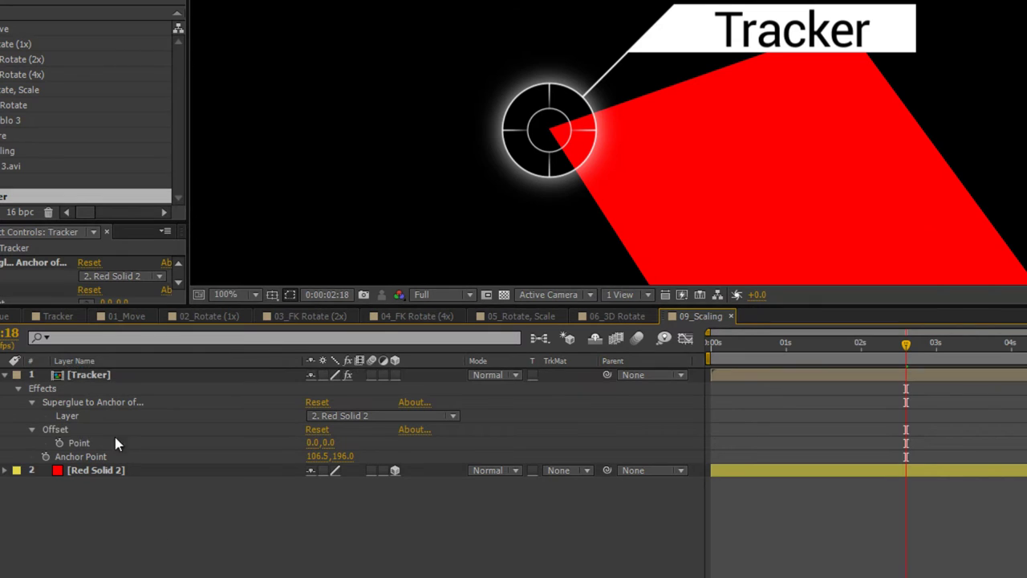
# - Display the full Position expression of the Tracker layer and scrub the time to 0:00:05:13
pyautogui.click(132, 474)
pyautogui.click(118, 372)
pyautogui.press('p')
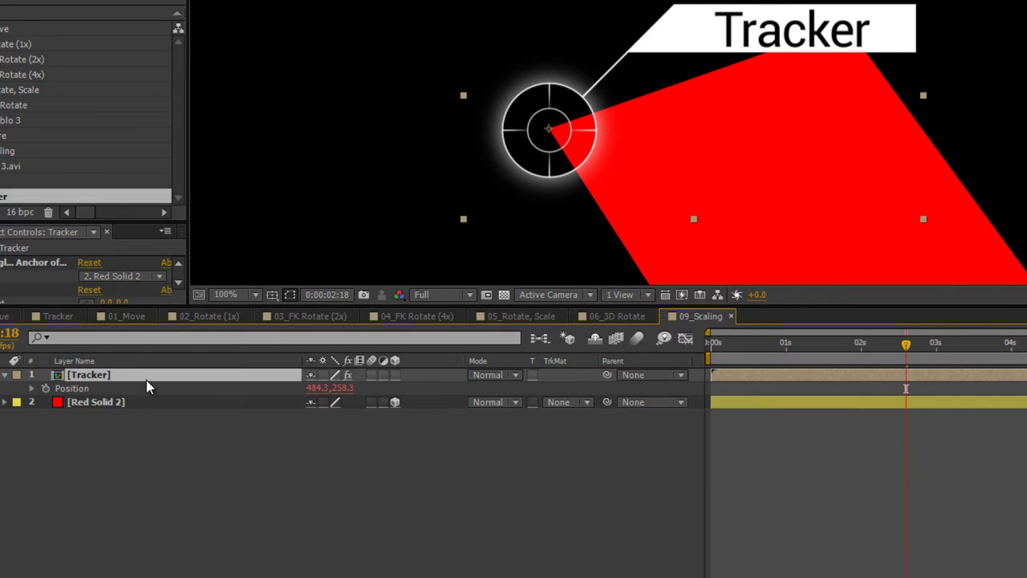
pyautogui.keyDown('alt'); pyautogui.click(46, 388); pyautogui.keyUp('alt')
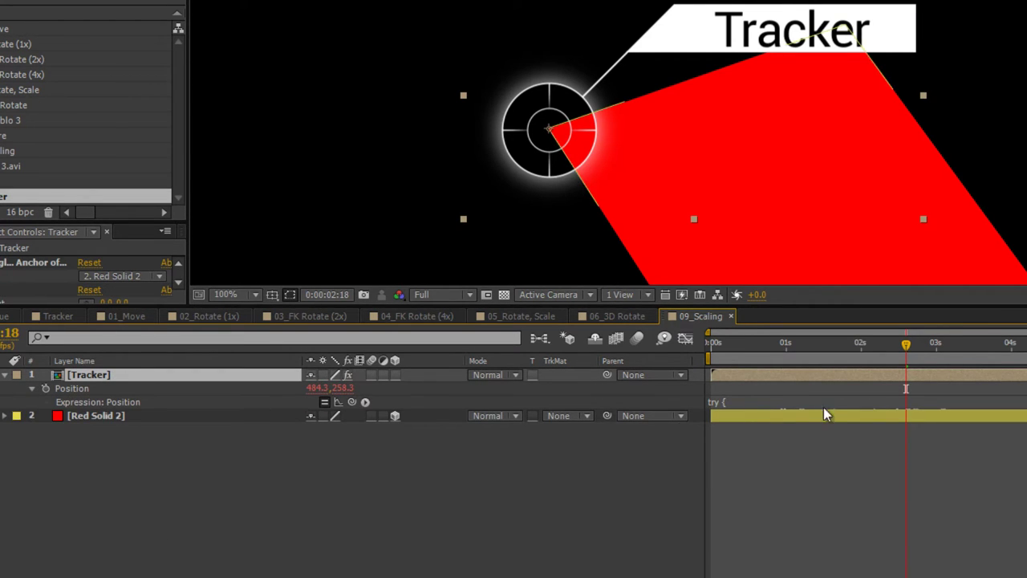
pyautogui.moveTo(823, 408); pyautogui.dragTo(831, 489)
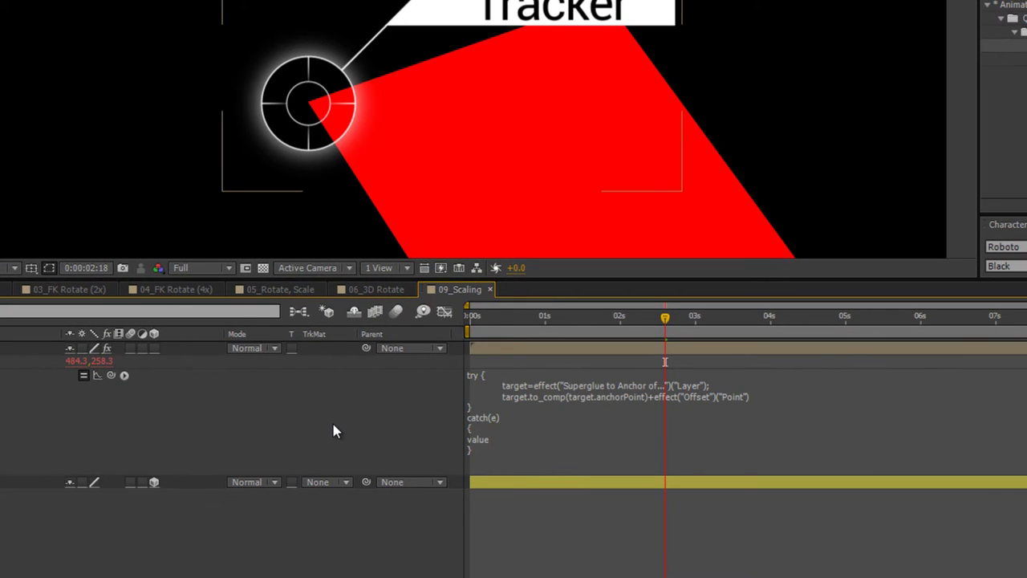
pyautogui.moveTo(726, 316); pyautogui.dragTo(934, 313)
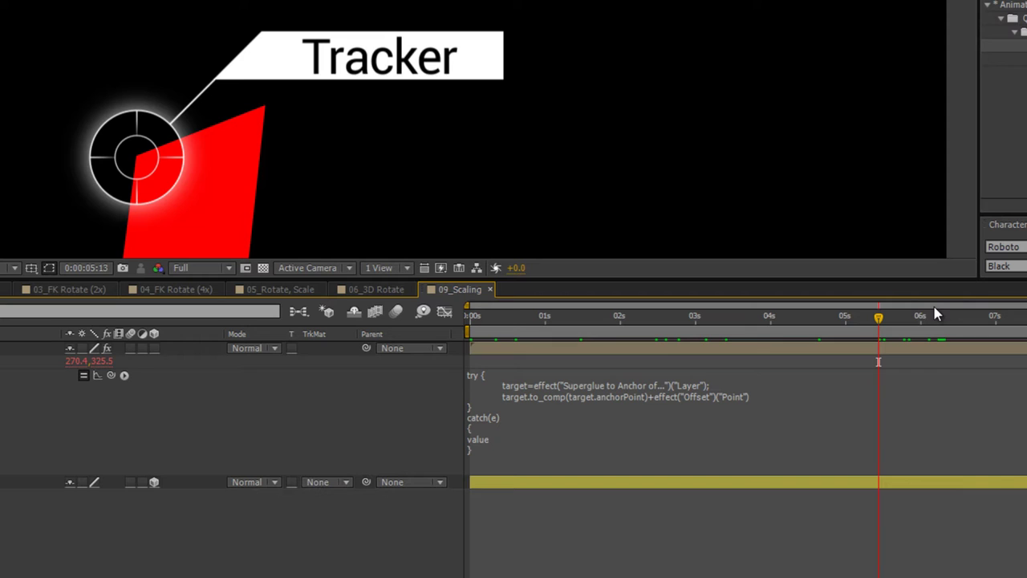
# - Copy the Tracker's Position expression and examine its target.to_comp(target.anchorPoint) part without changing the code
pyautogui.click(533, 479)
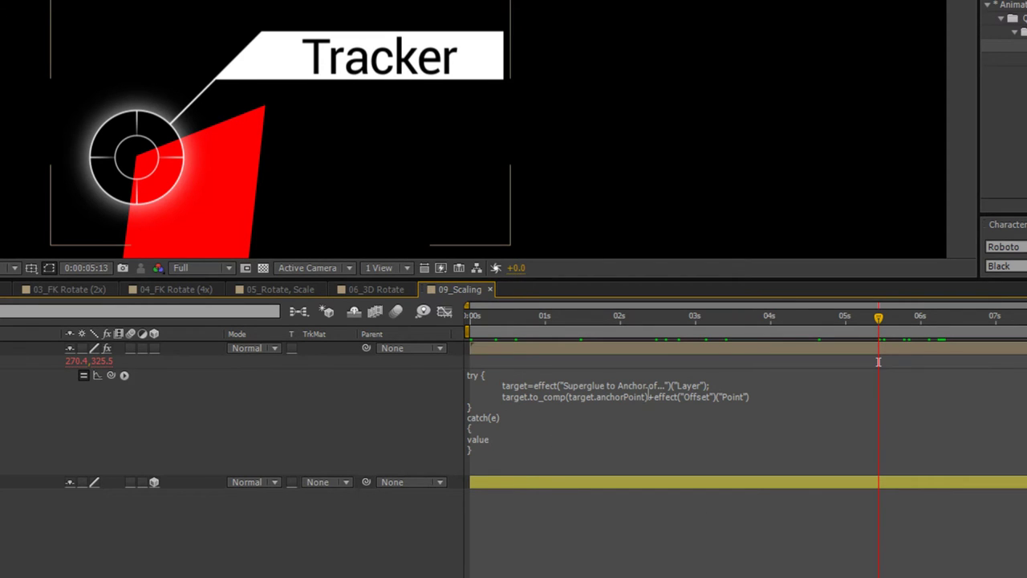
pyautogui.click(648, 396)
pyautogui.hotkey('ctrl', 'c')
pyautogui.click(648, 397)
pyautogui.moveTo(648, 396); pyautogui.dragTo(509, 395)
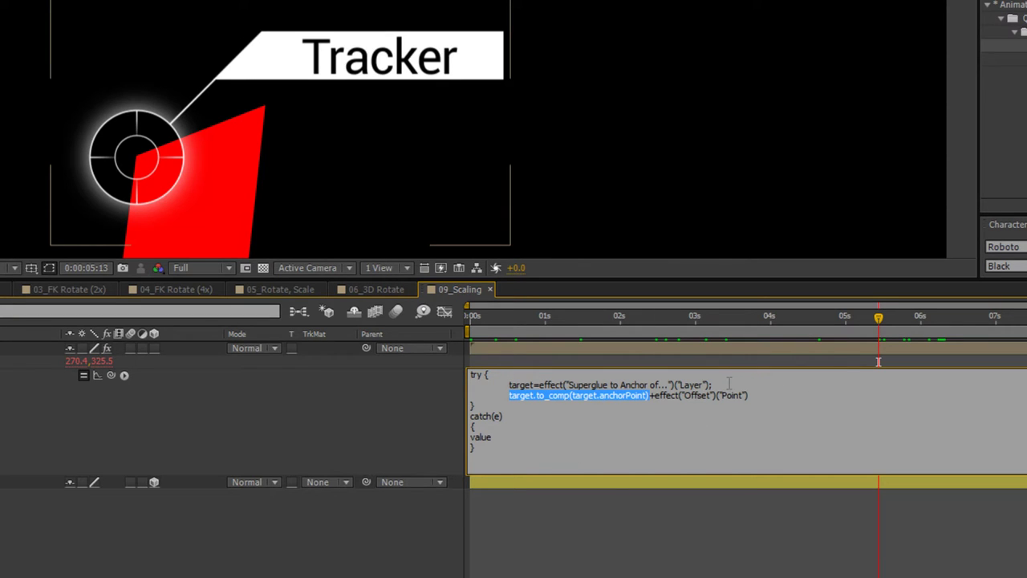
pyautogui.click(755, 383)
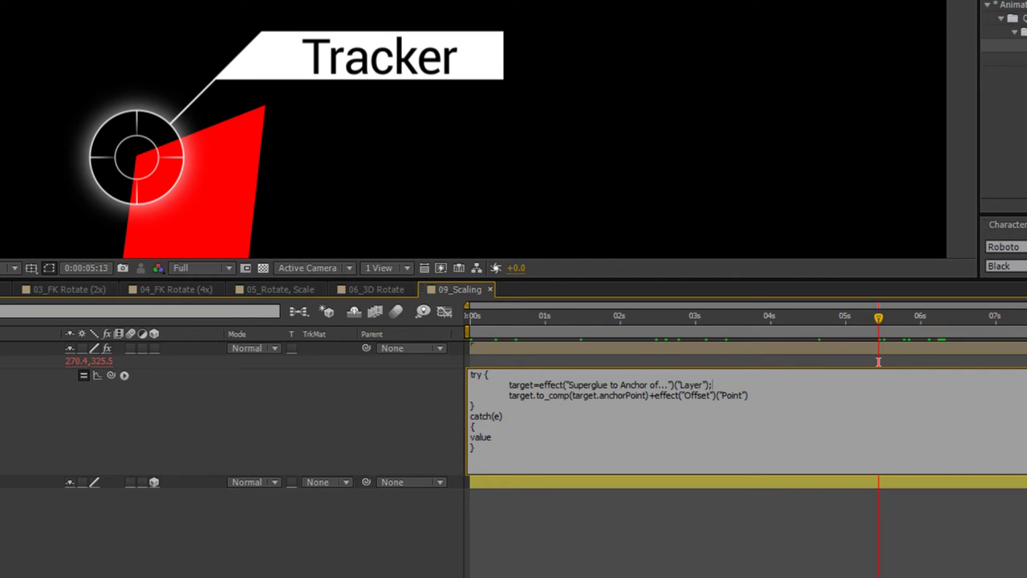
pyautogui.press('KP_Enter')
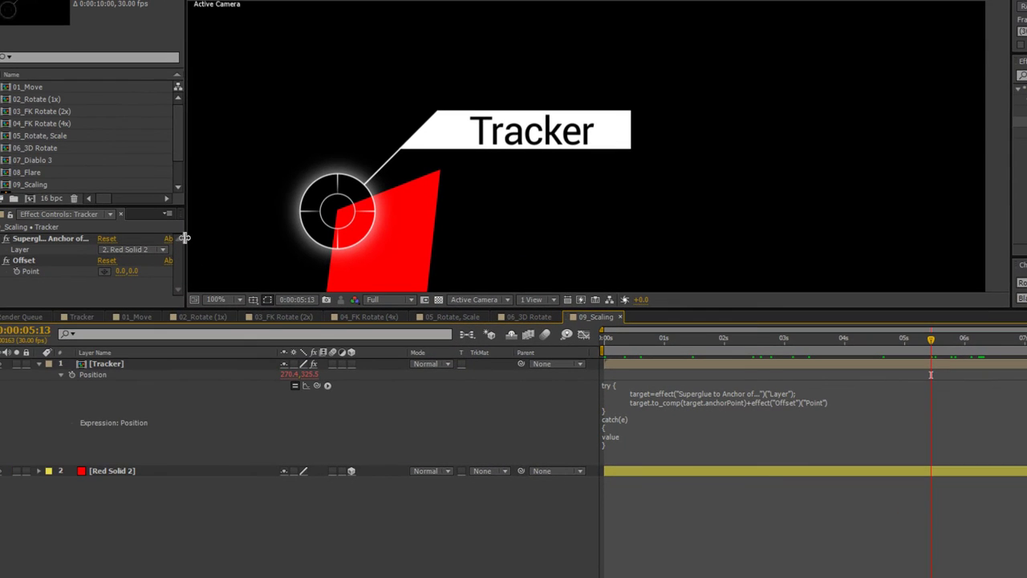
# - Widen the effect settings area and set the target layer of the Tracker's Superglue effect to None
pyautogui.moveTo(195, 238); pyautogui.dragTo(250, 238)
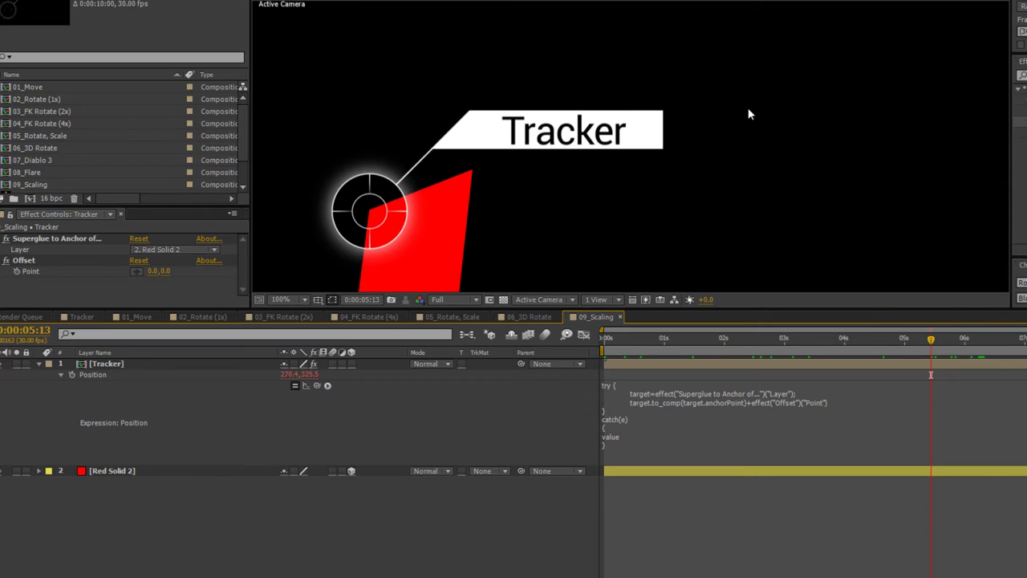
pyautogui.click(165, 249)
pyautogui.click(164, 264)
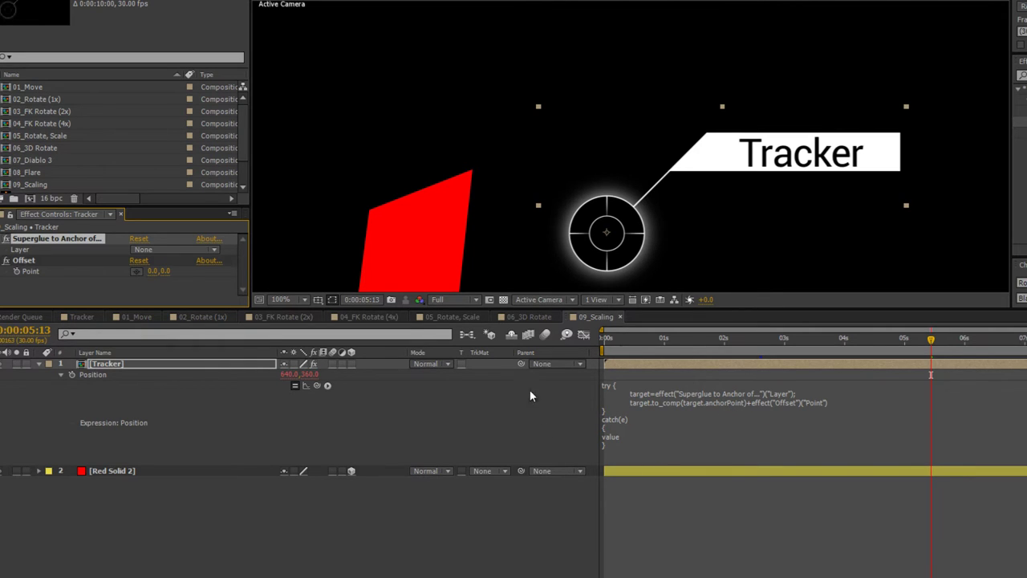
# - Strip the try and catch parts from the Tracker's Position expression, keeping only the two target lines
pyautogui.click(640, 439)
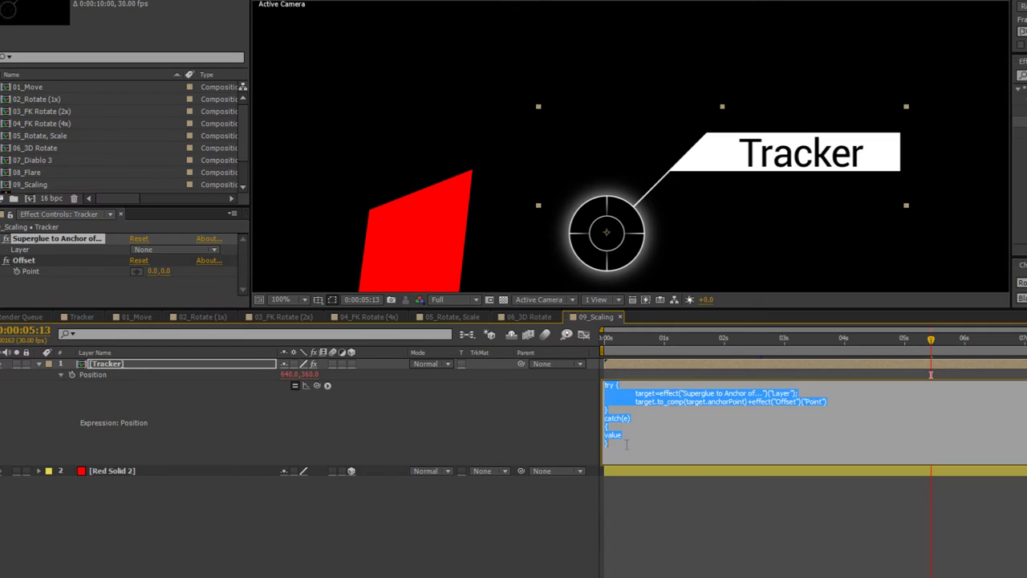
pyautogui.moveTo(627, 444); pyautogui.dragTo(587, 409)
pyautogui.press('BackSpace')
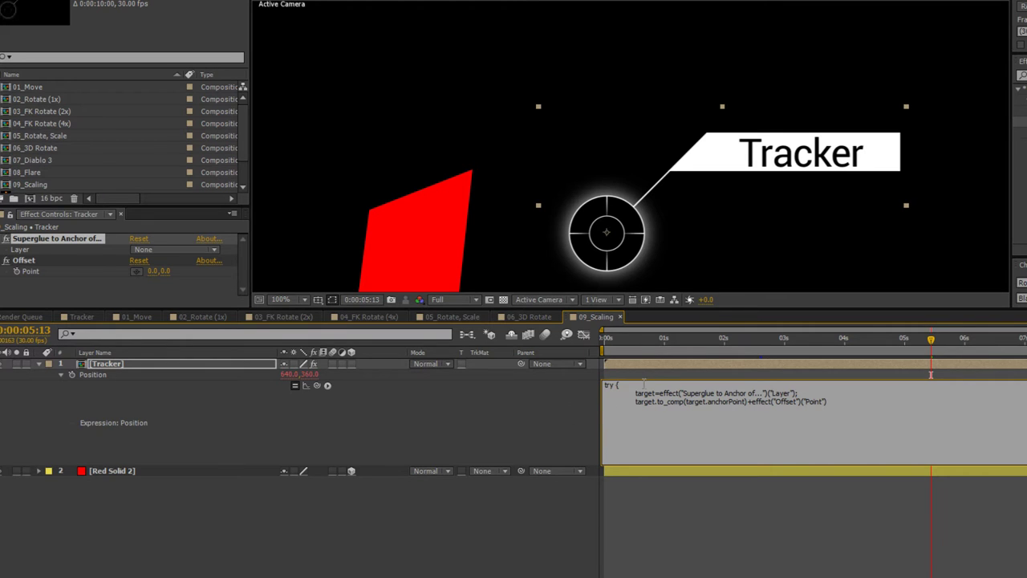
pyautogui.moveTo(644, 384); pyautogui.dragTo(514, 385)
pyautogui.press('BackSpace')
pyautogui.click(500, 525)
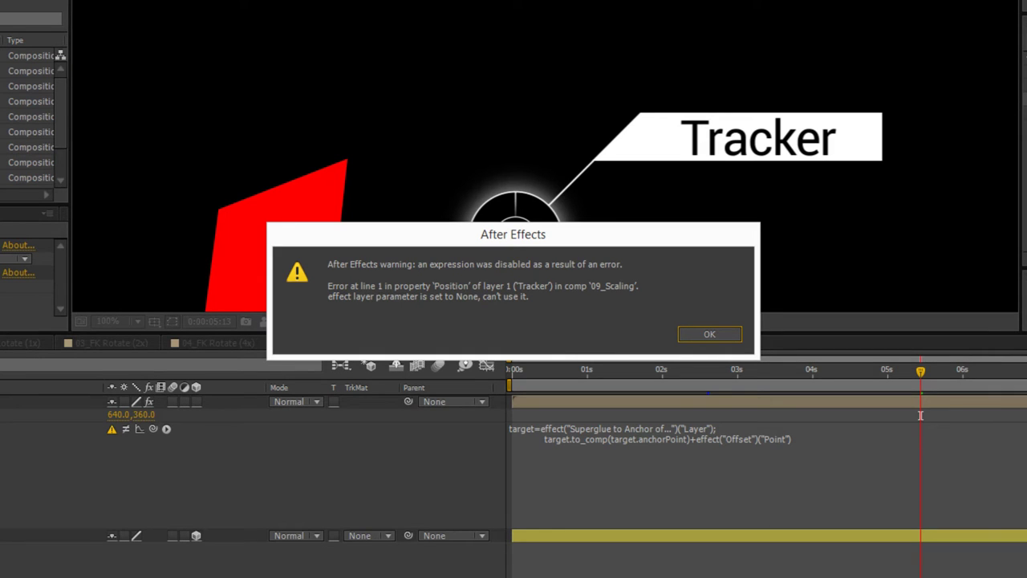
pyautogui.click(711, 337)
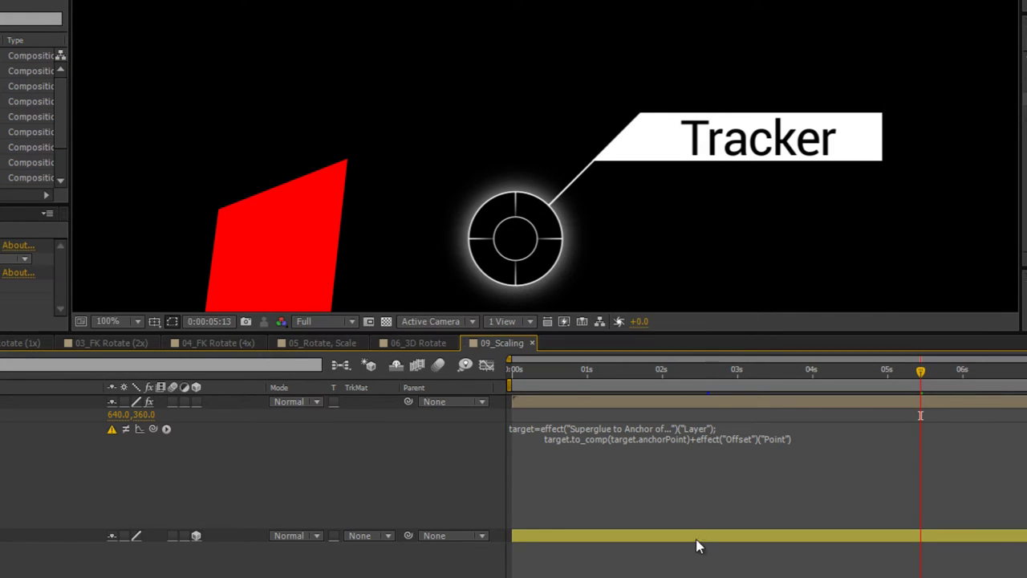
# - Restore the Tracker's complete Position expression, including its try and catch parts, from the copied code
pyautogui.click(663, 476)
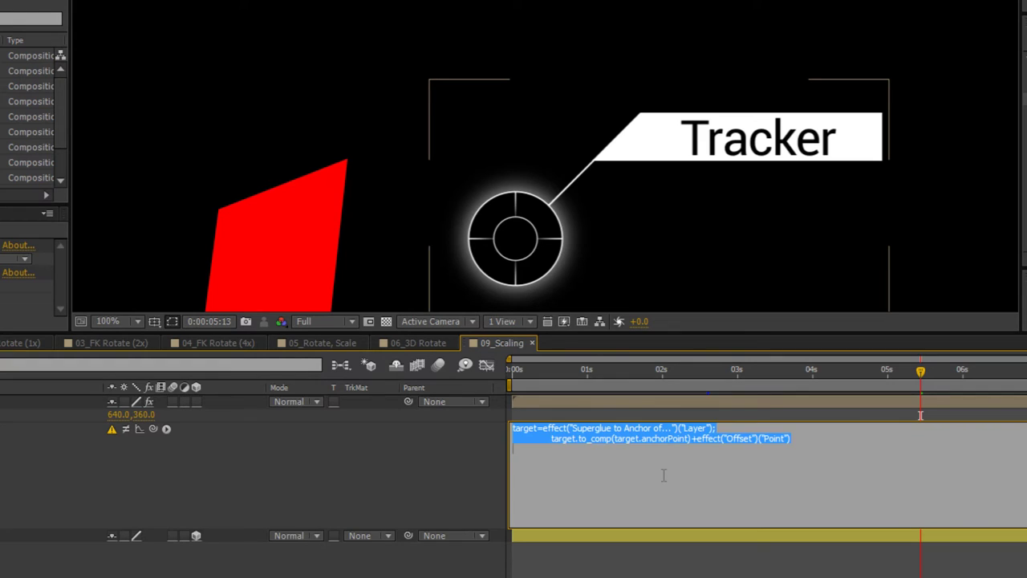
pyautogui.hotkey('ctrl', 'v')
pyautogui.press('KP_Enter')
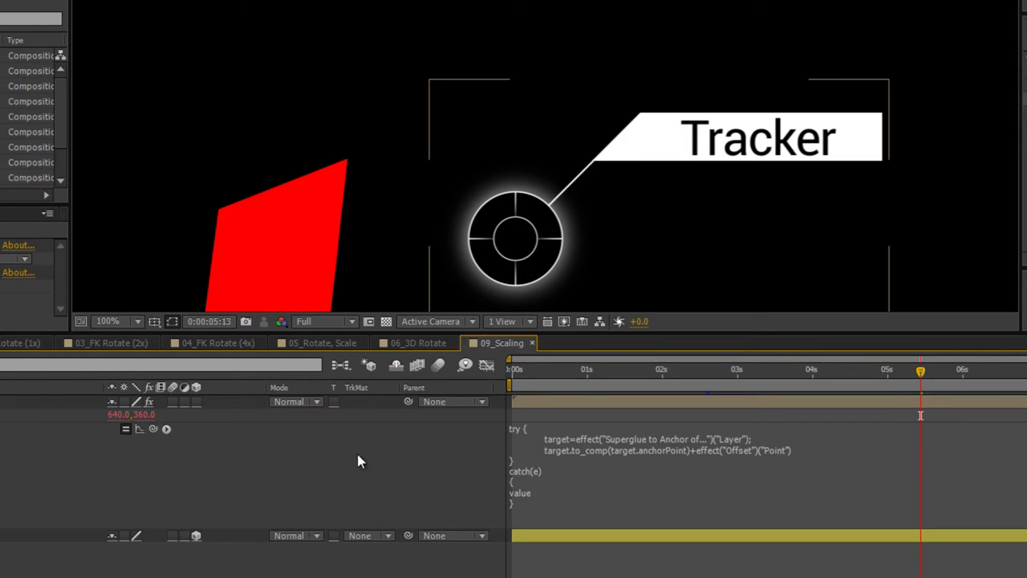
# - Move the unglued Tracker to position 0, 0 and from there to about 219, 342 beside the red solid
pyautogui.click(120, 415)
pyautogui.write('0')
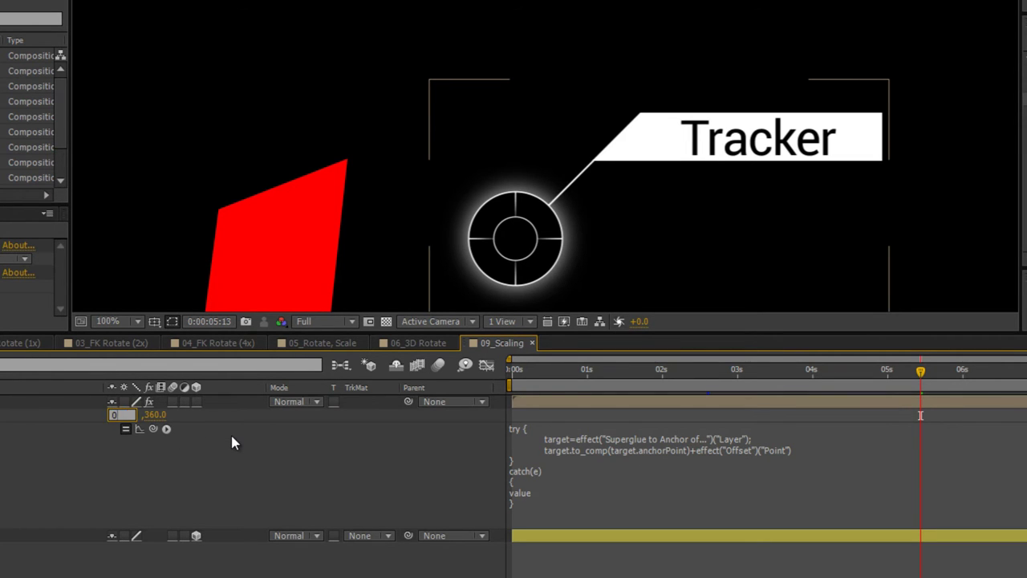
pyautogui.press('Return')
pyautogui.scroll(-2, 523, 184)
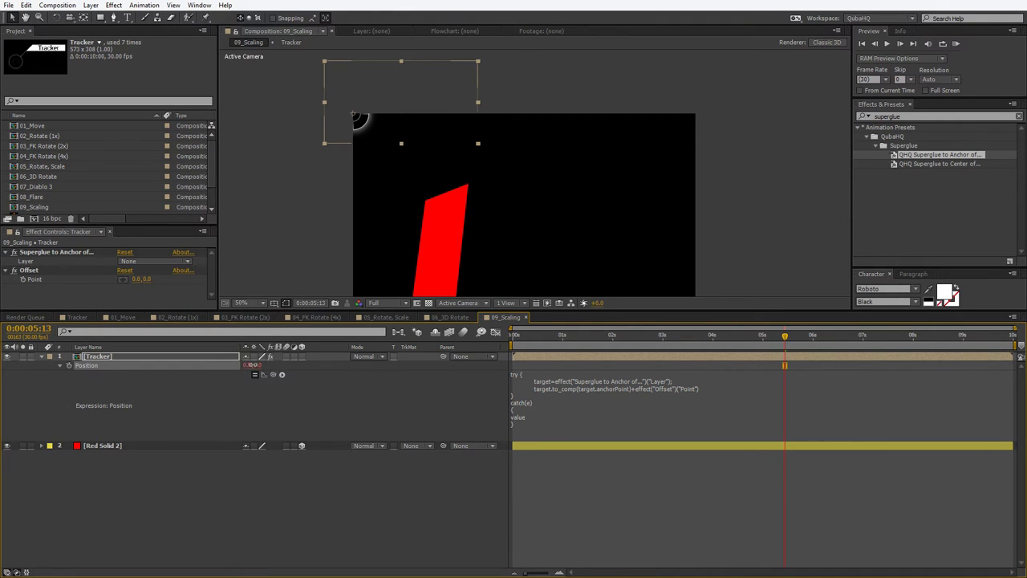
pyautogui.moveTo(244, 366); pyautogui.dragTo(349, 373)
# - Glue the Tracker to Red Solid 2 again and try to change its Position values manually
pyautogui.click(151, 263)
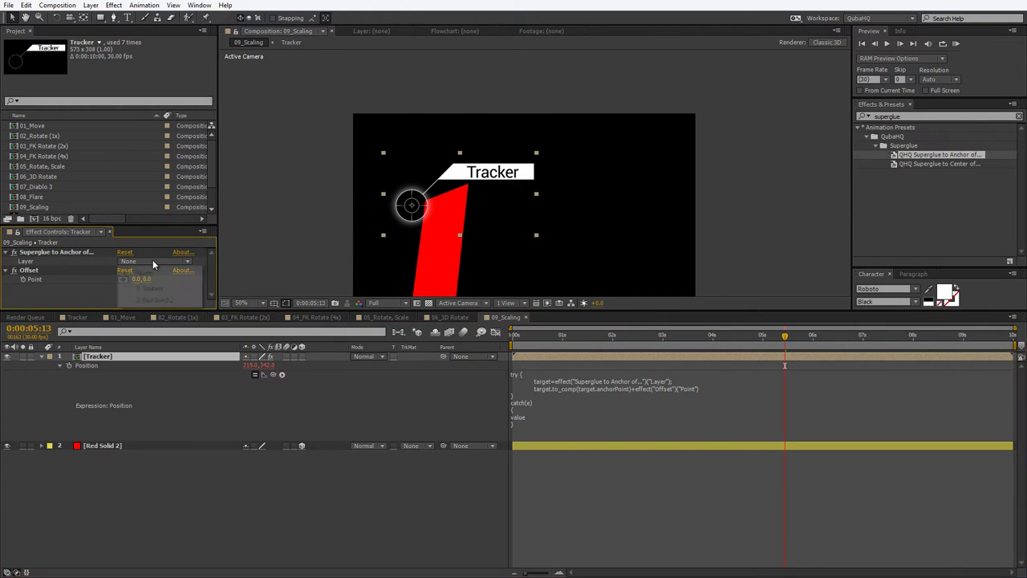
pyautogui.click(161, 300)
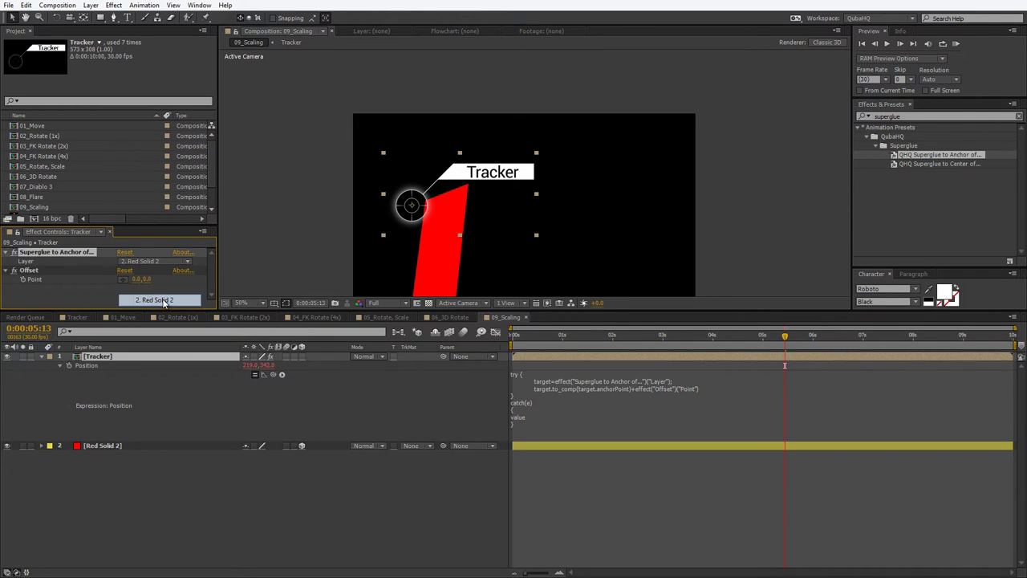
pyautogui.click(267, 368)
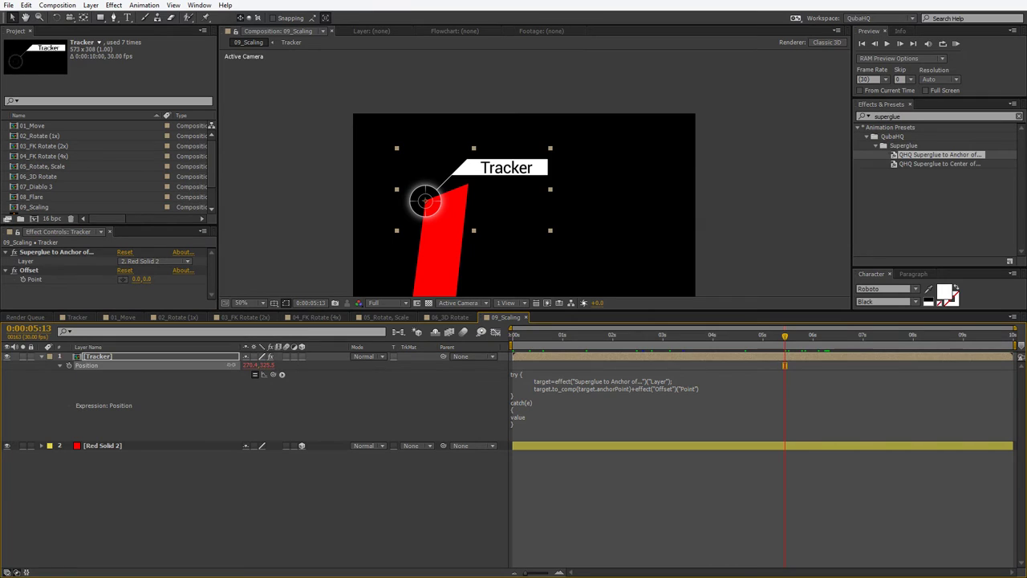
pyautogui.moveTo(261, 363); pyautogui.dragTo(217, 369)
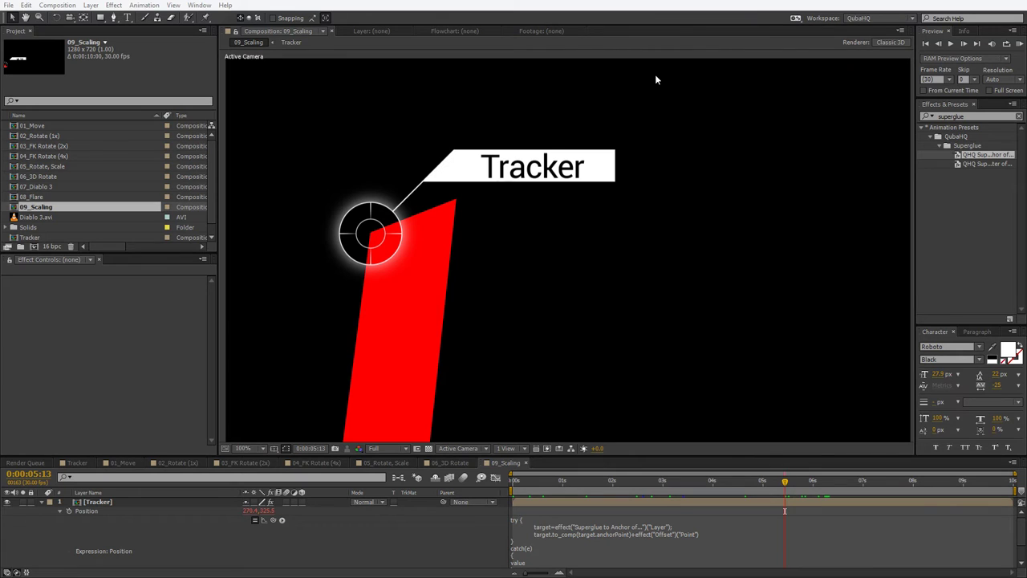
# - Open the 07_Diablo 3 composition and scrub through the character footage, ending at 0:00:00:03
pyautogui.doubleClick(42, 186)
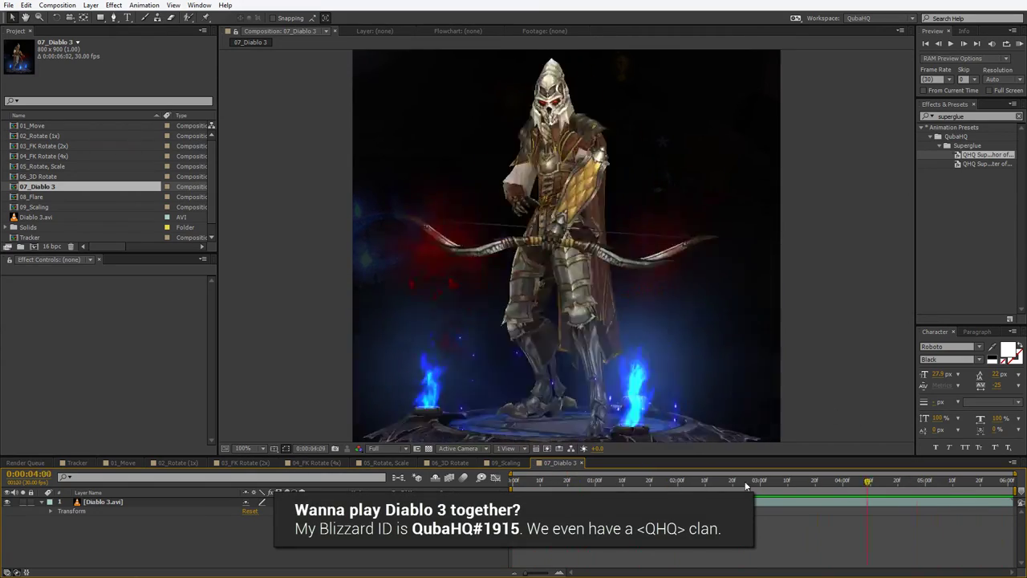
pyautogui.click(891, 491)
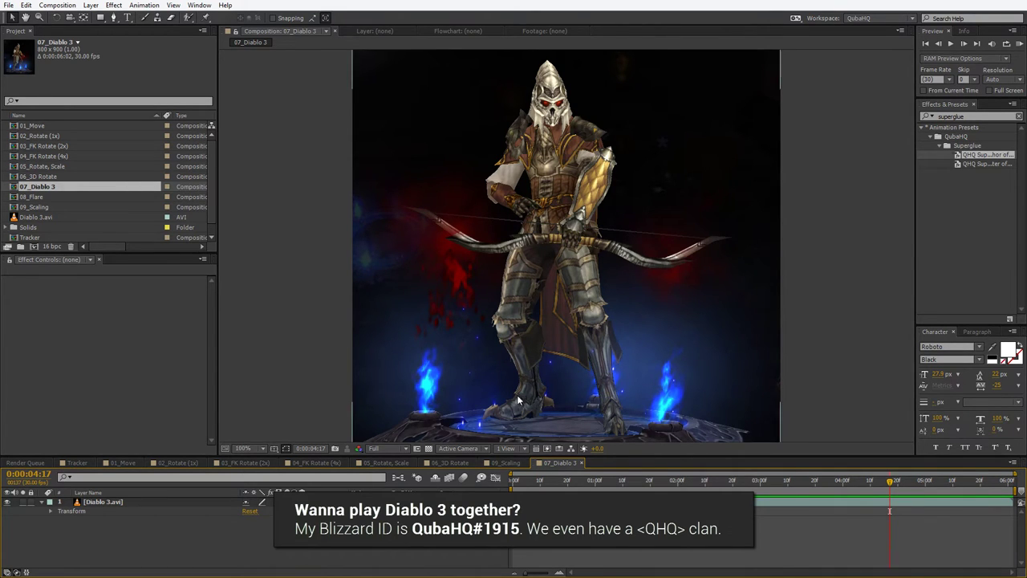
pyautogui.moveTo(889, 480); pyautogui.dragTo(678, 480)
pyautogui.moveTo(852, 480); pyautogui.dragTo(910, 487)
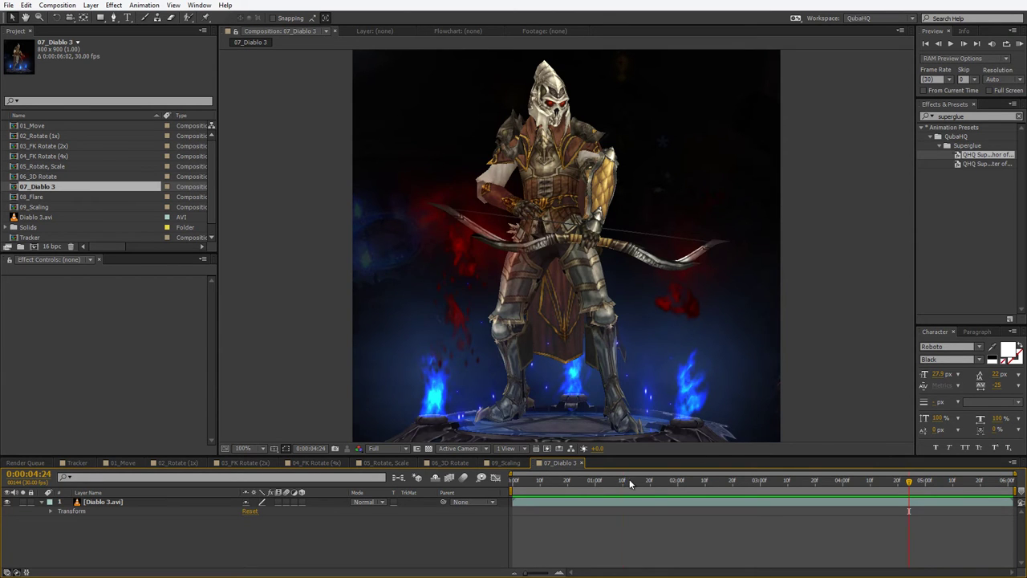
pyautogui.moveTo(629, 479); pyautogui.dragTo(520, 498)
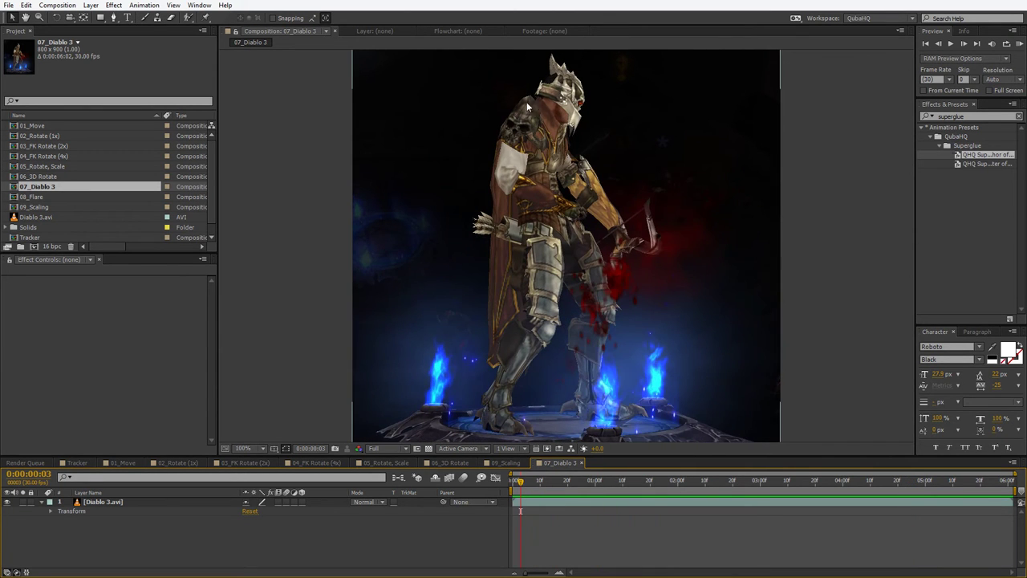
# - Scrub the footage to 0:00:02:01 and run Track Camera on the Diablo 3.avi layer
pyautogui.moveTo(598, 481); pyautogui.dragTo(681, 482)
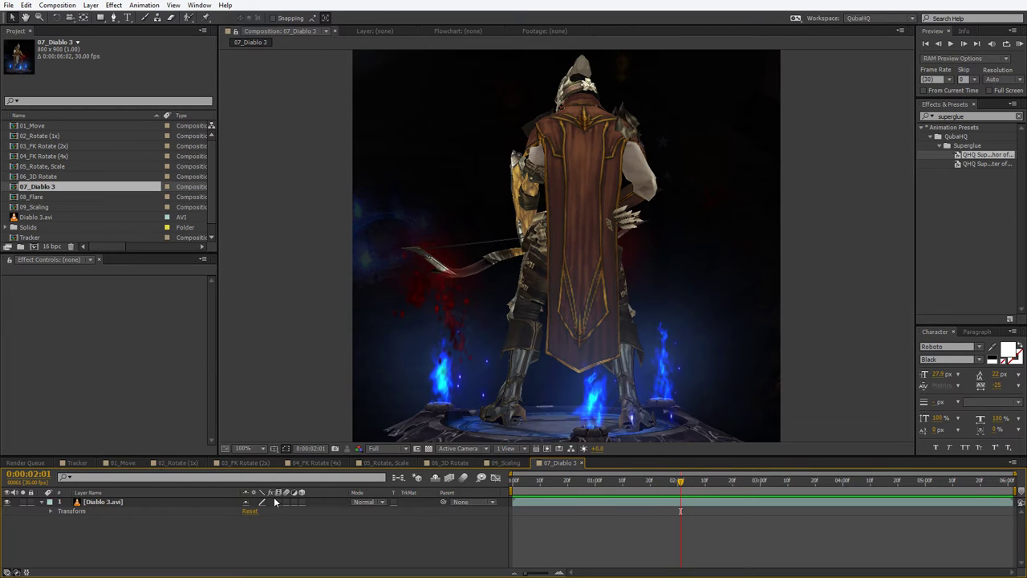
pyautogui.click(116, 503)
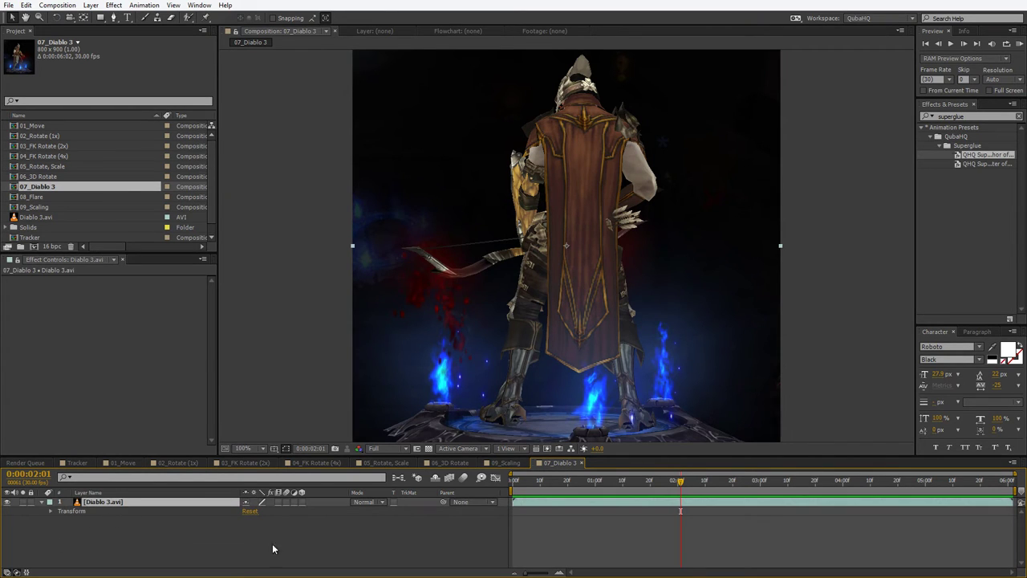
pyautogui.rightClick(111, 505)
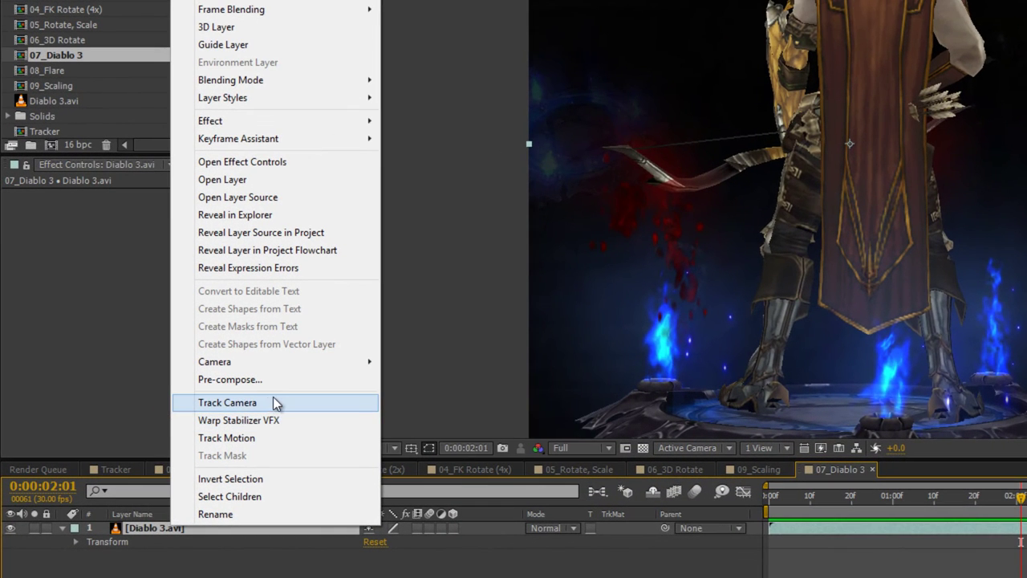
pyautogui.click(260, 402)
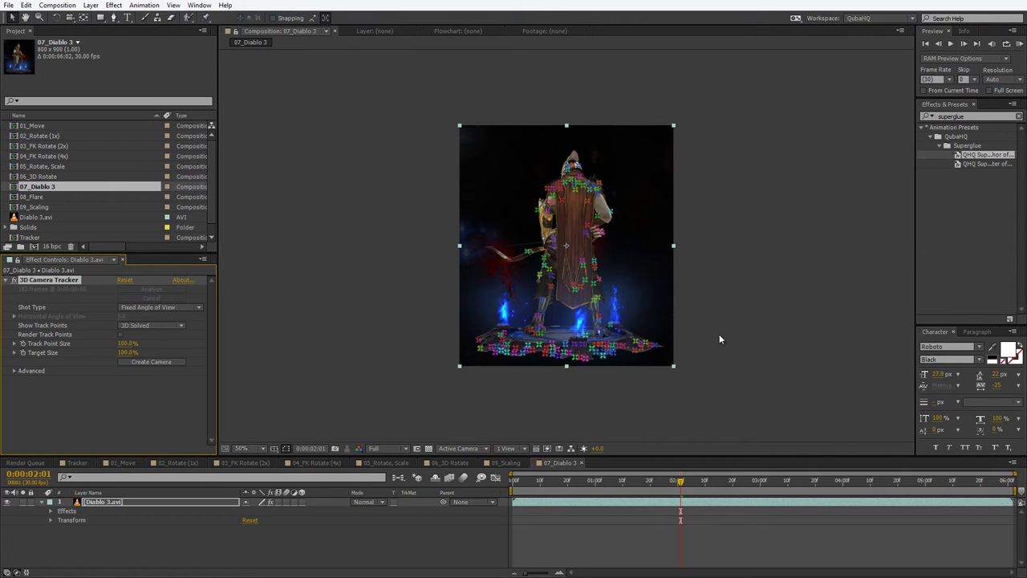
# - Set the ground plane and origin from three track points lying flat on the platform at the character's feet
pyautogui.press('.')
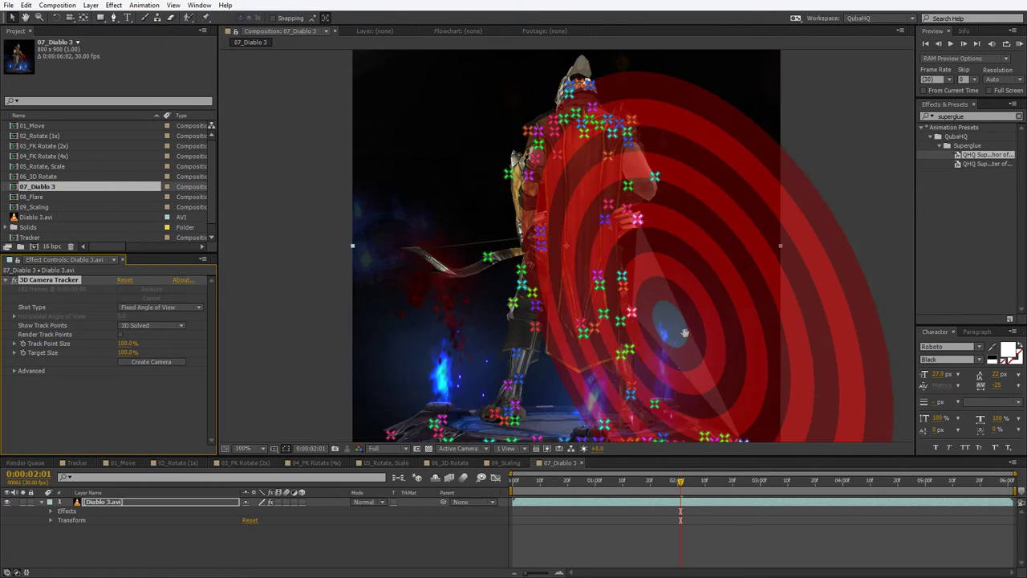
pyautogui.moveTo(681, 320); pyautogui.dragTo(680, 243)
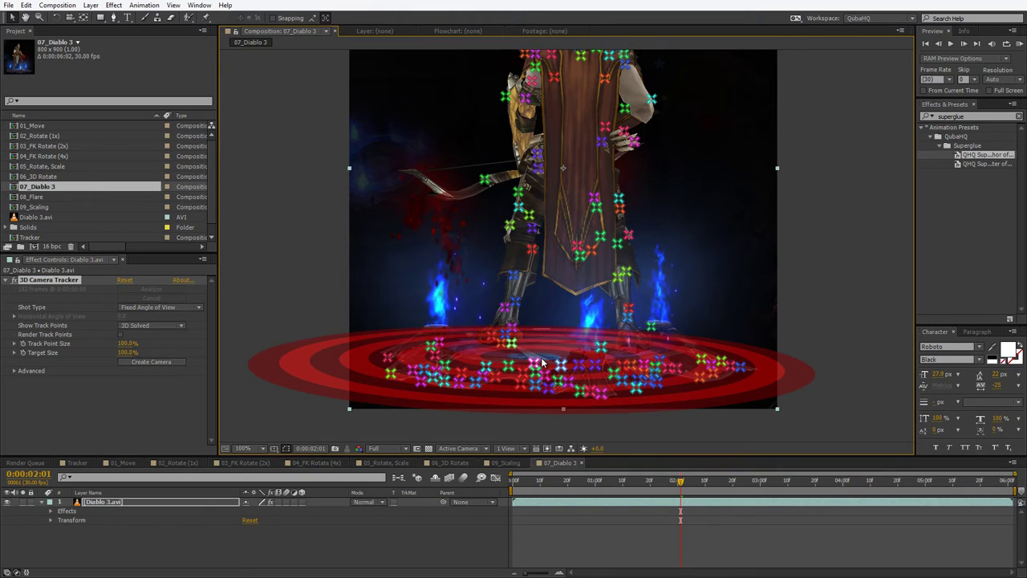
pyautogui.click(542, 362)
pyautogui.rightClick(545, 363)
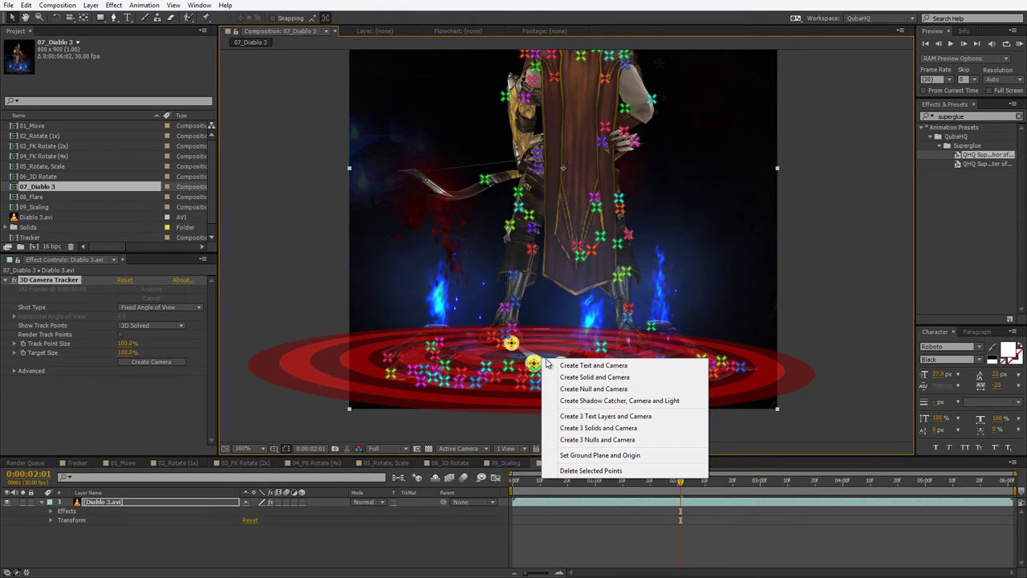
pyautogui.click(612, 455)
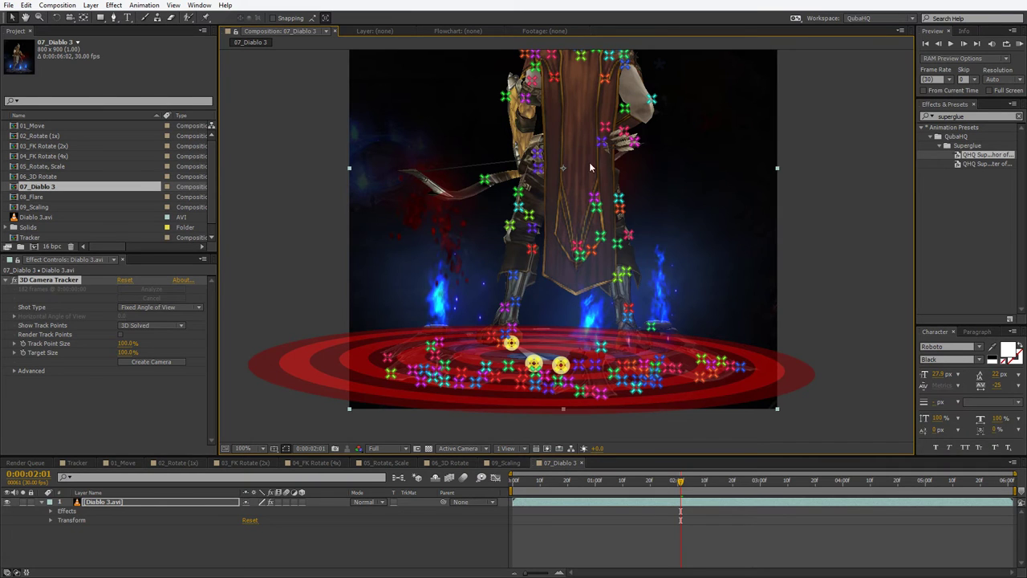
# - Create a null and camera from the track point at the character's hip at frame 0:00:00:19
pyautogui.moveTo(590, 166); pyautogui.dragTo(561, 287)
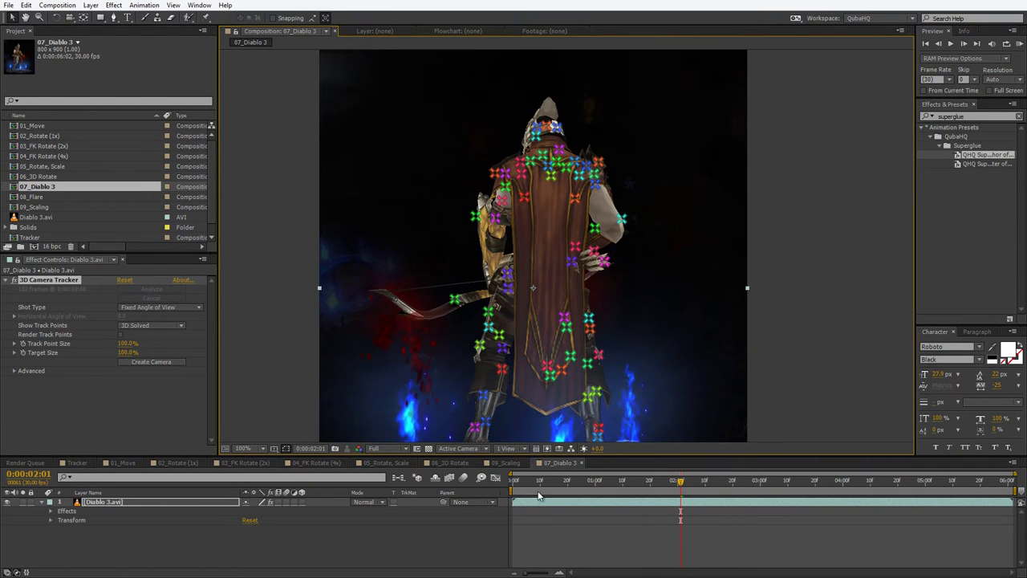
pyautogui.moveTo(538, 496); pyautogui.dragTo(568, 487)
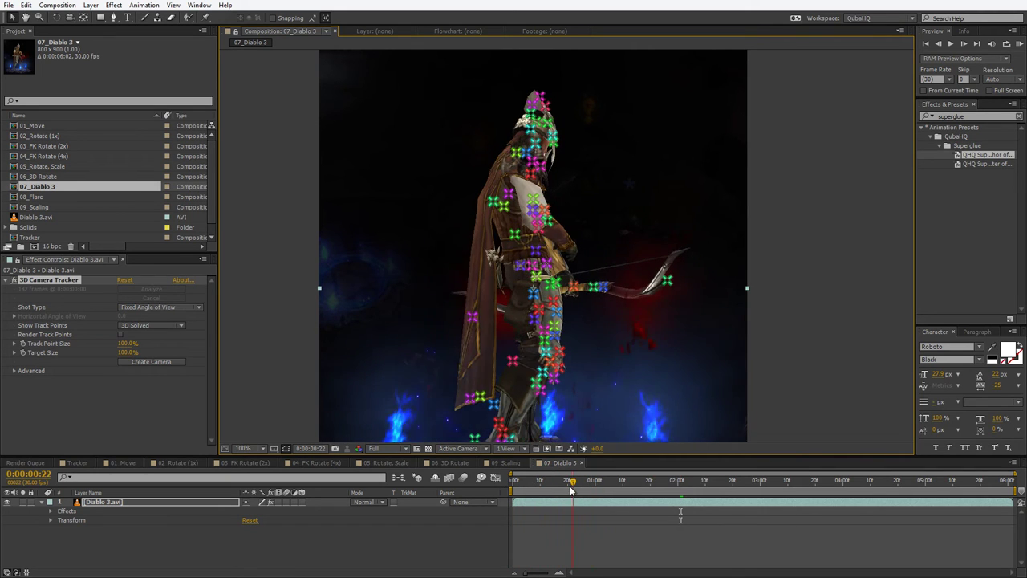
pyautogui.click(528, 295)
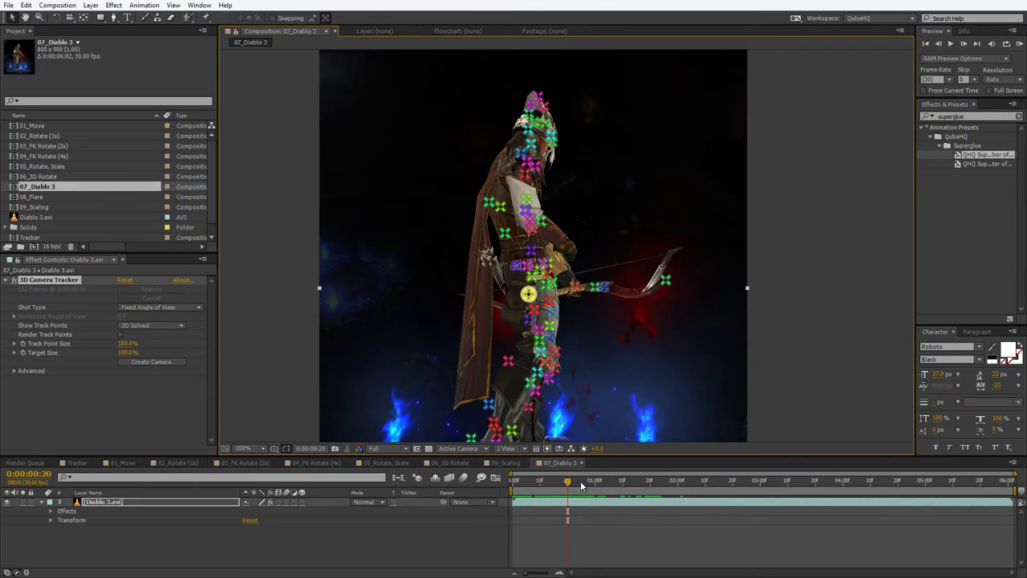
pyautogui.moveTo(582, 484)
pyautogui.mouseDown()
pyautogui.moveTo(591, 484)
pyautogui.moveTo(512, 490)
pyautogui.moveTo(567, 498)
pyautogui.mouseUp()
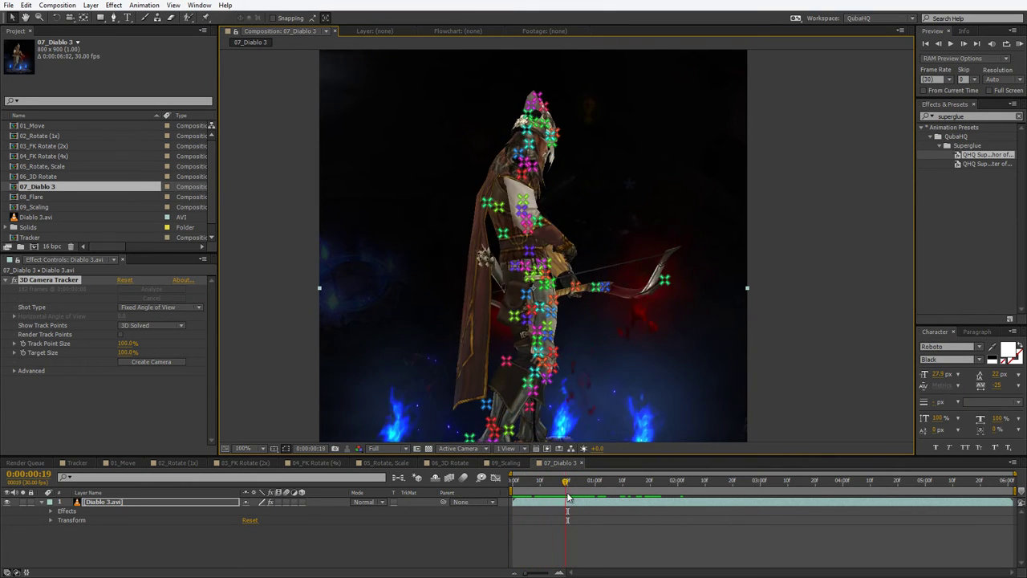
pyautogui.rightClick(523, 295)
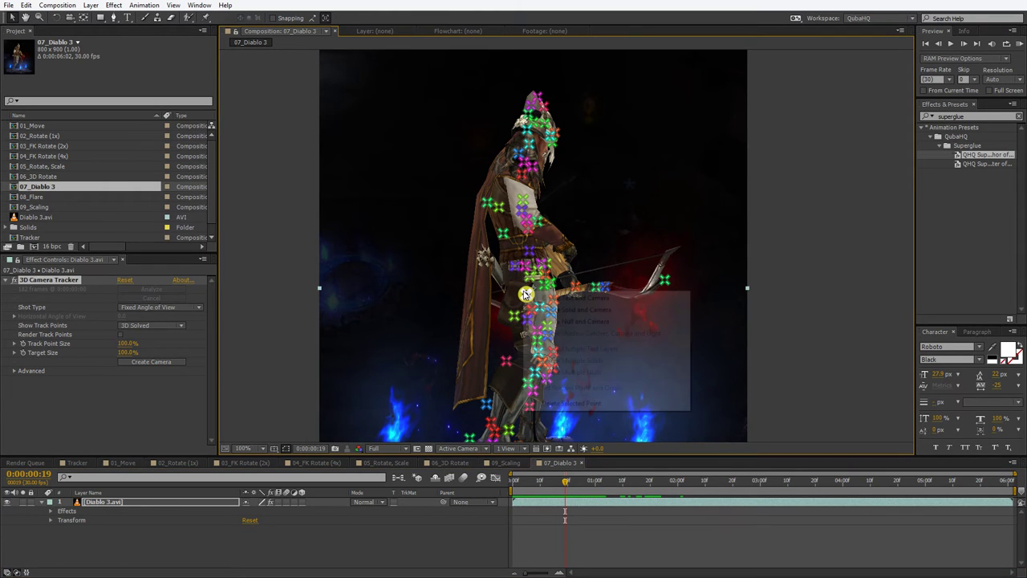
pyautogui.click(589, 322)
# - Rename the new track null layer, entering "puch" as its name
pyautogui.click(160, 501)
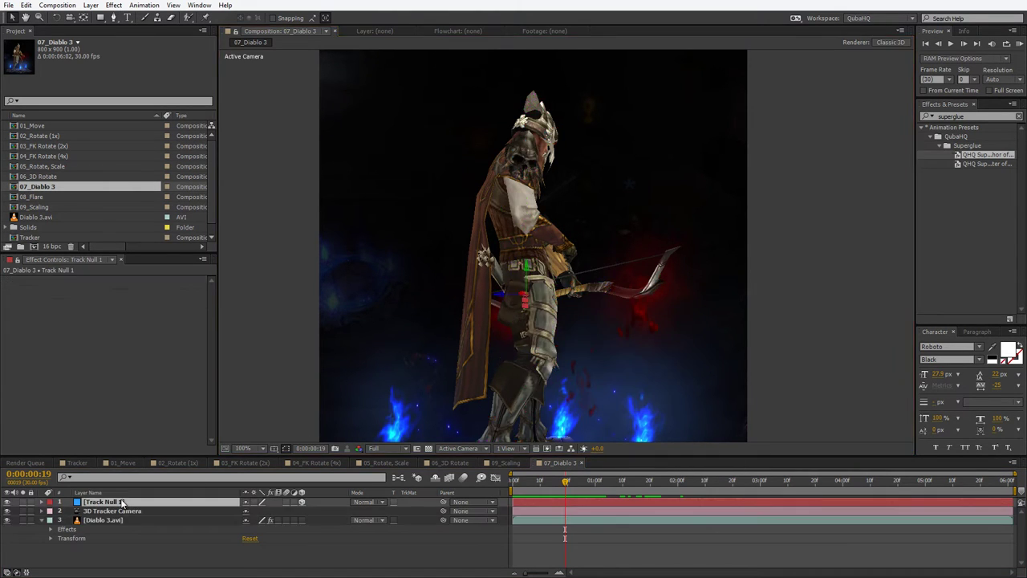
pyautogui.press('Return')
pyautogui.write('puc')
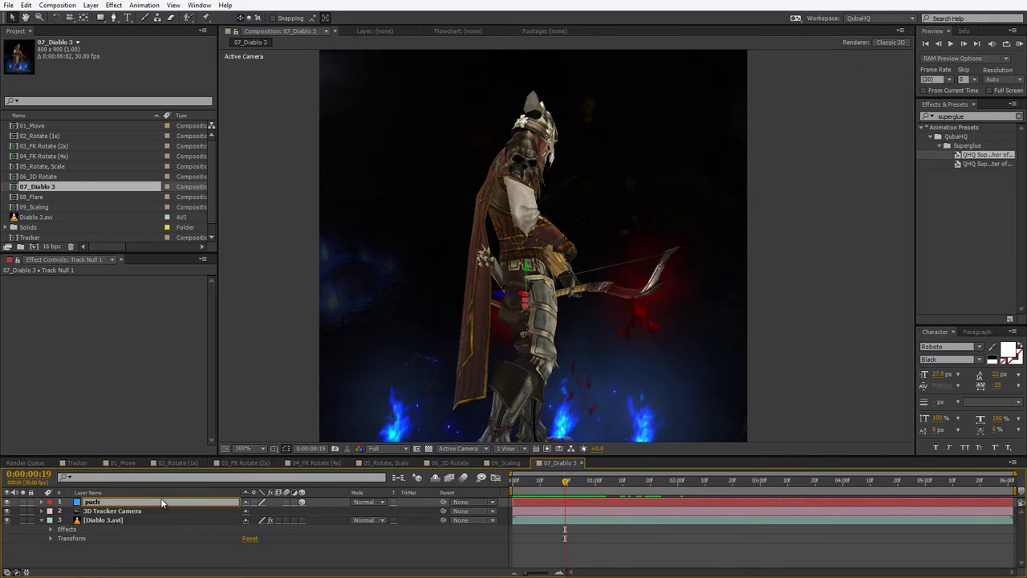
# - Rename the new track null layer to Pouch
pyautogui.write('h')
pyautogui.press('Return')
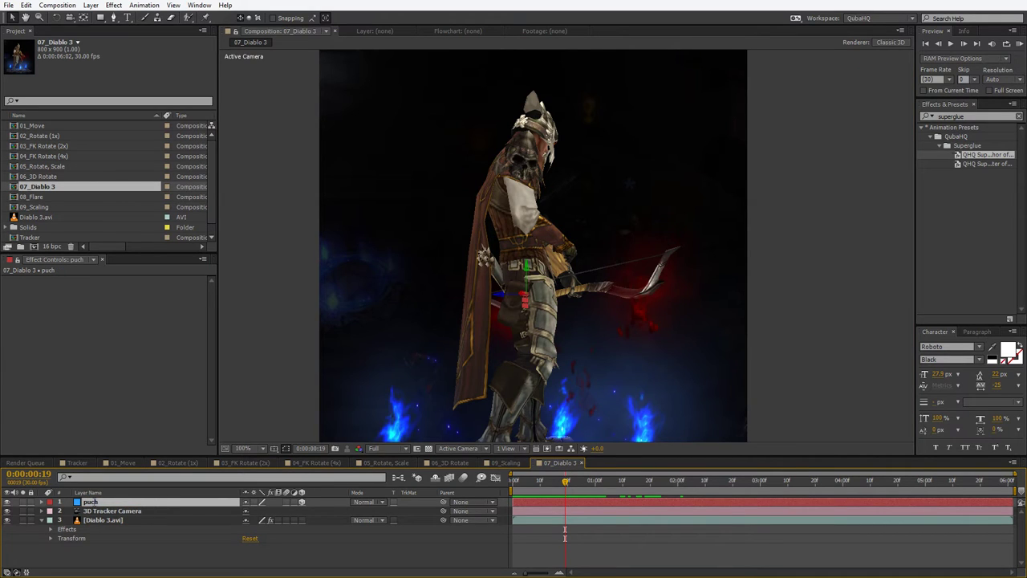
pyautogui.press('Return')
pyautogui.write('p')
pyautogui.press('Return')
# - Create a null from the 3D Camera Tracker point on the upper middle of the cape at 0:00:02:03
pyautogui.click(96, 520)
pyautogui.click(48, 279)
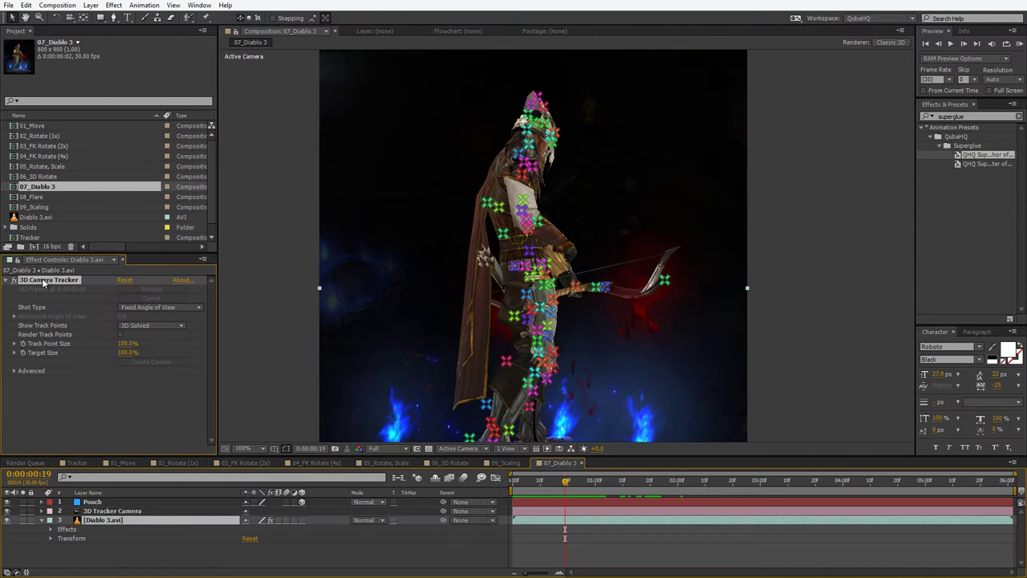
pyautogui.moveTo(572, 482); pyautogui.dragTo(685, 482)
pyautogui.rightClick(557, 178)
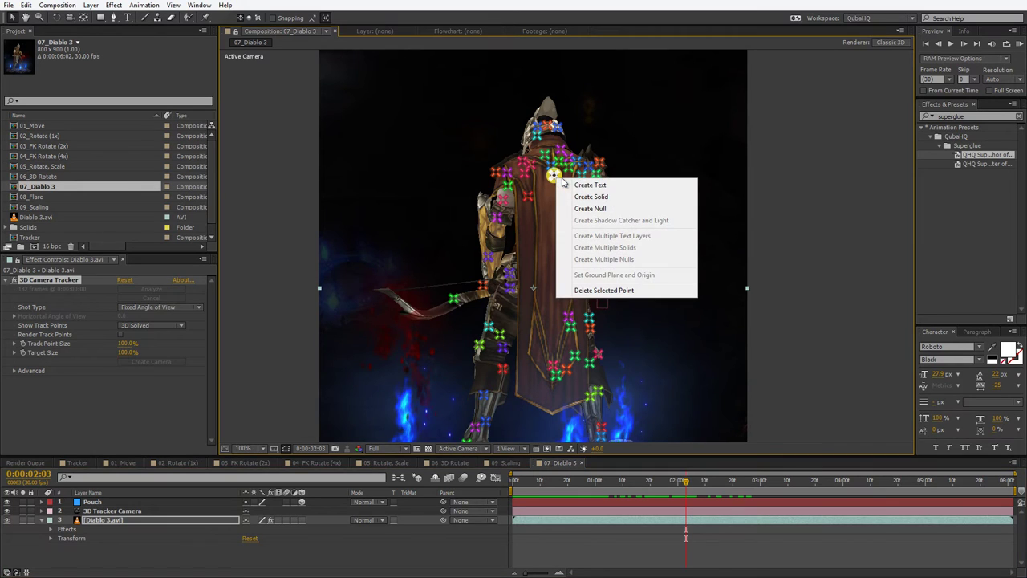
pyautogui.click(598, 208)
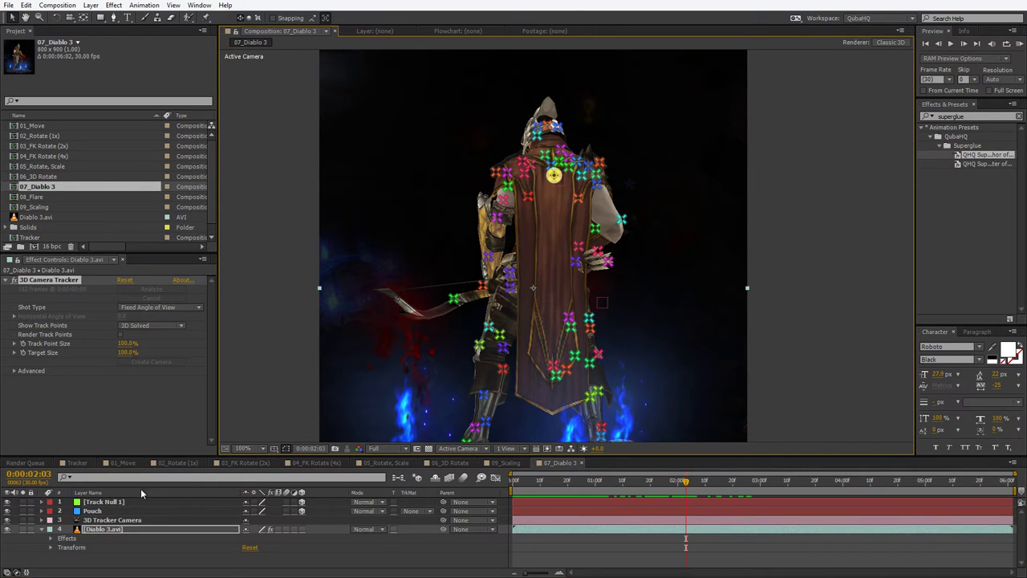
# - Rename the null on the cape to Cape Detail
pyautogui.click(112, 502)
pyautogui.press('Return')
pyautogui.write('Cape')
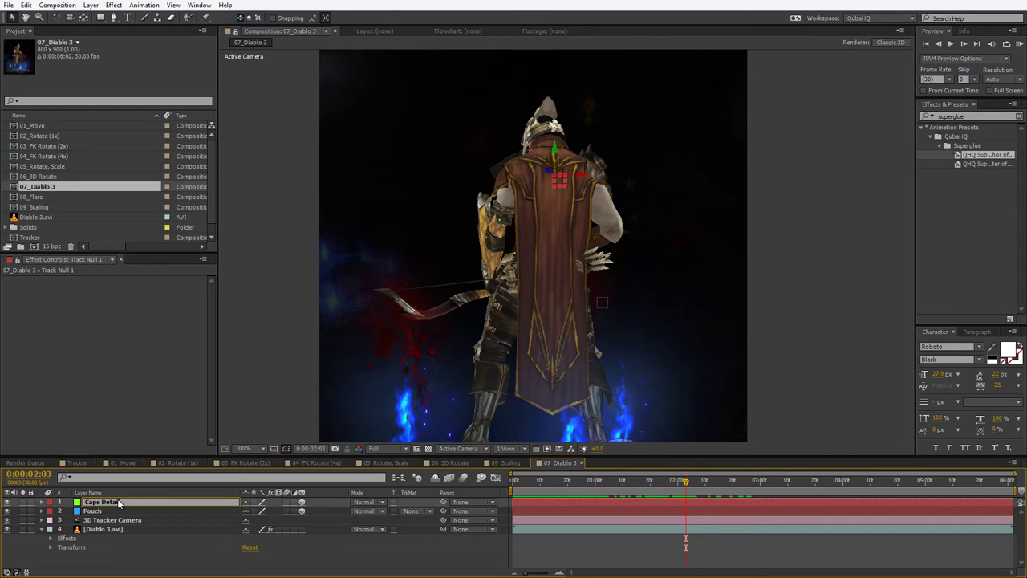
pyautogui.write(' Detail')
pyautogui.press('Return')
# - Create a null from the camera track point on the figure's shoulder armour at 0:00:00:02
pyautogui.moveTo(684, 481); pyautogui.dragTo(518, 482)
pyautogui.click(96, 529)
pyautogui.click(48, 280)
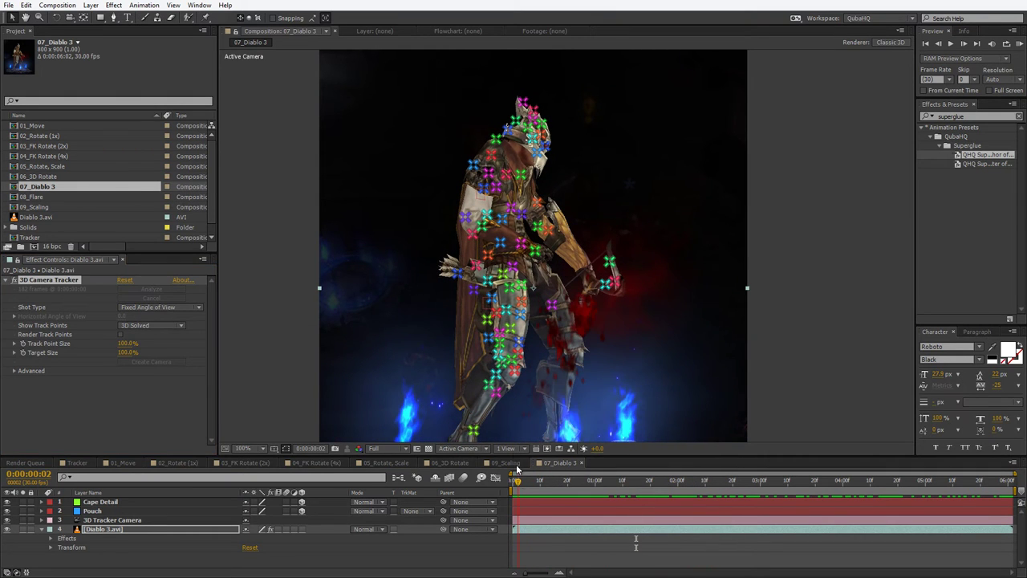
pyautogui.rightClick(493, 154)
pyautogui.click(529, 185)
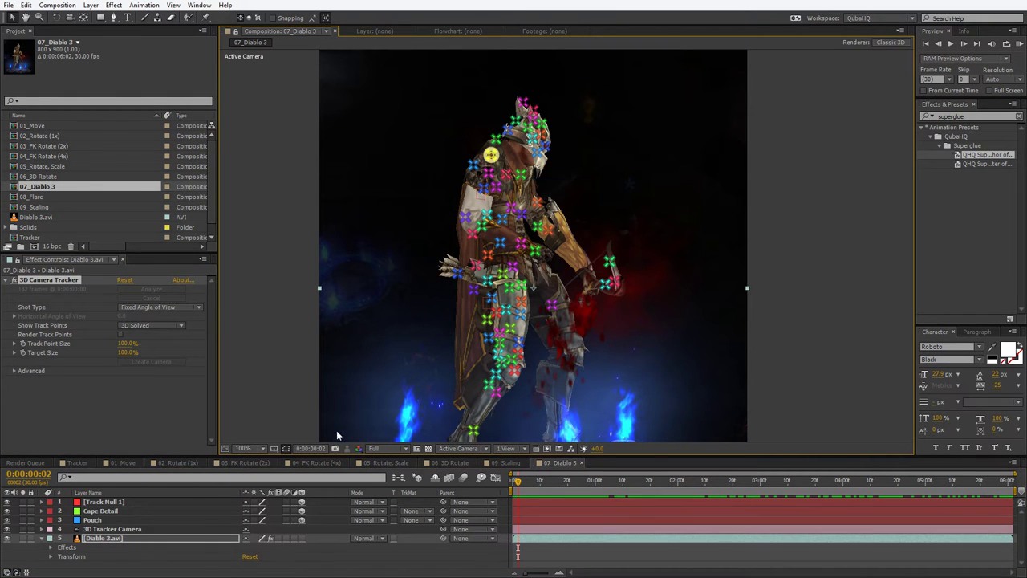
# - Rename the null on the shoulder armour to Shoulder
pyautogui.click(107, 501)
pyautogui.write('S')
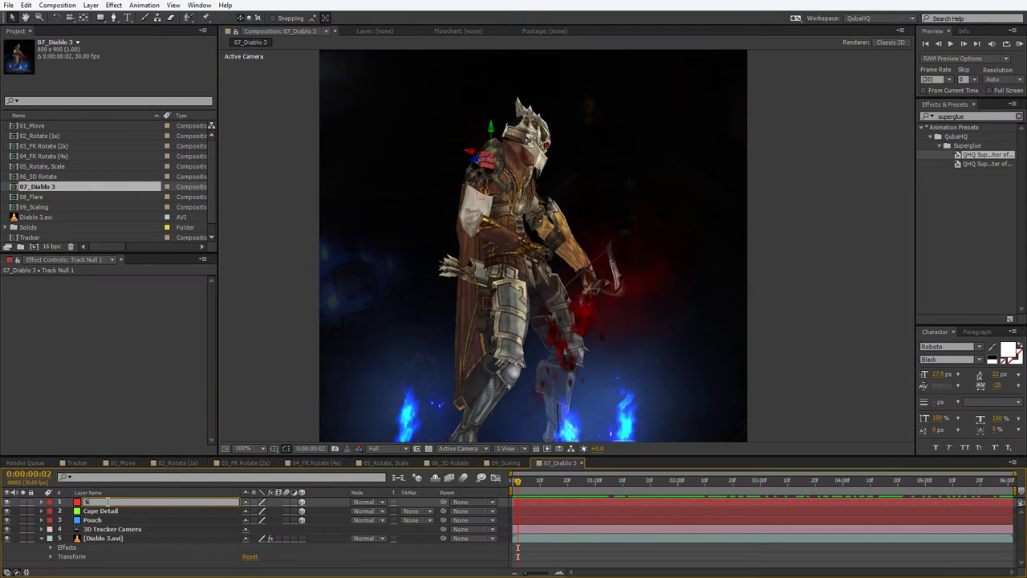
pyautogui.write('houlder')
pyautogui.press('Return')
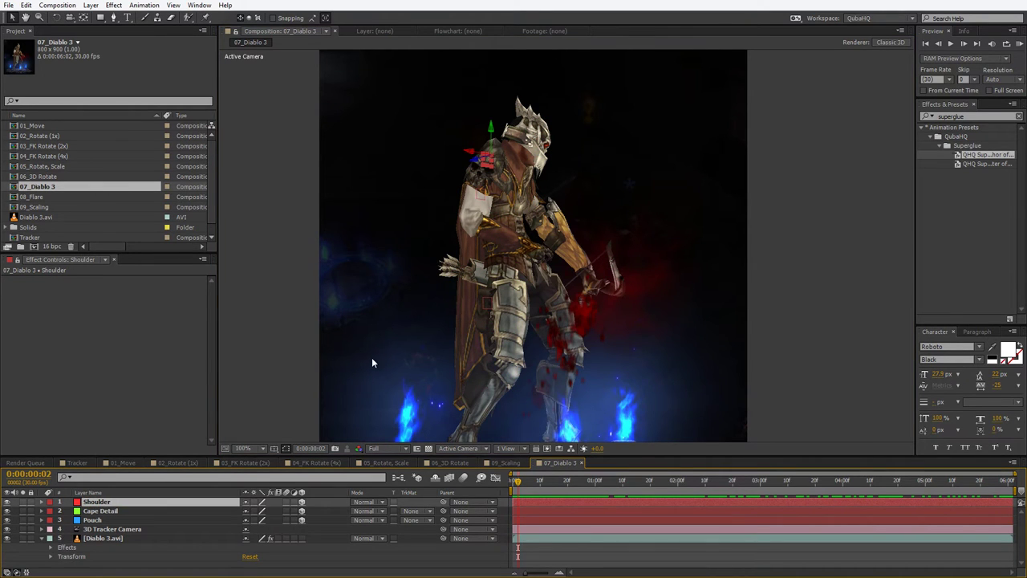
# - Create a null from the camera track point just above the front foot at 0:00:00:00
pyautogui.click(765, 290)
pyautogui.scroll(-5, 764, 290)
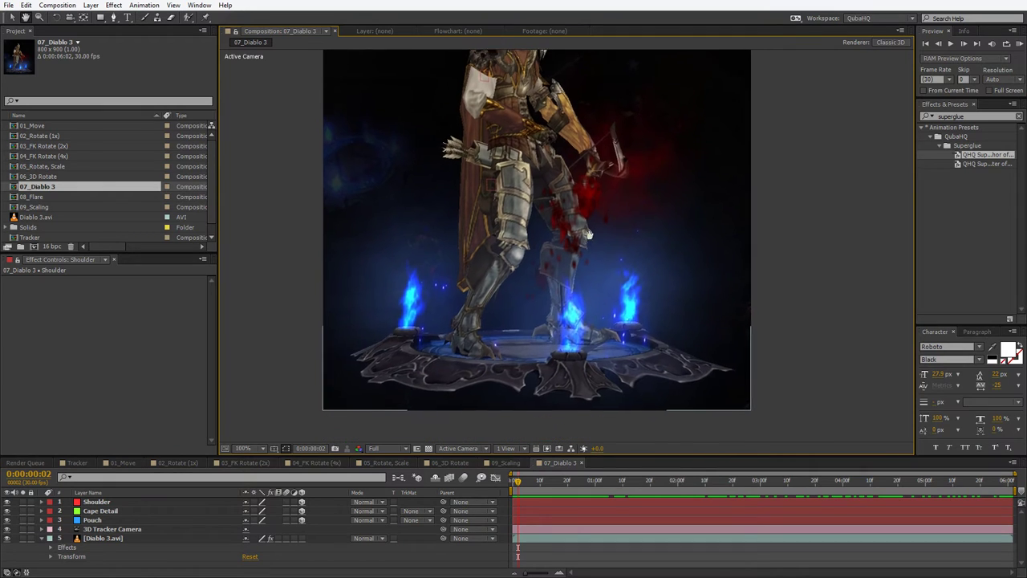
pyautogui.click(98, 537)
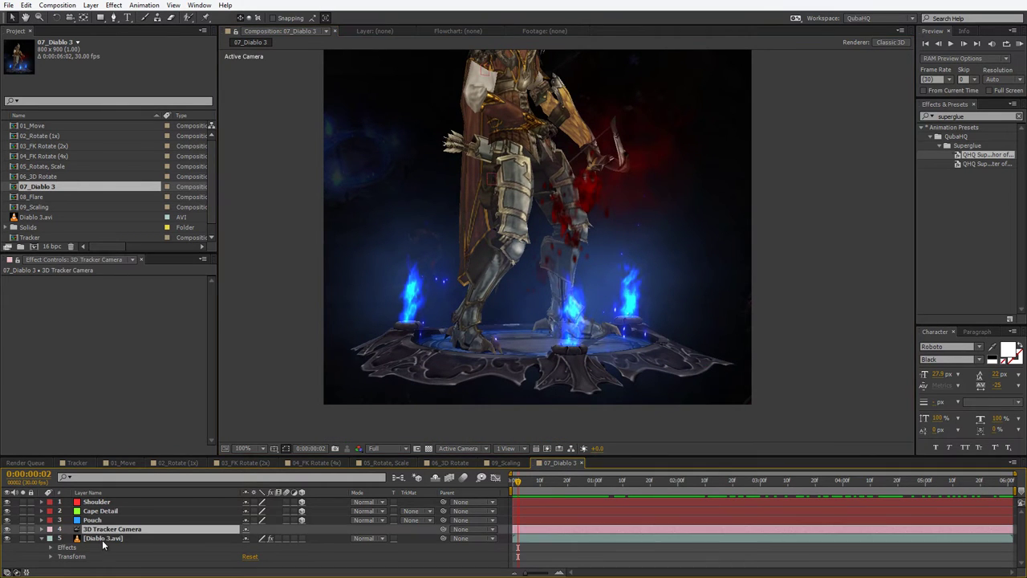
pyautogui.click(52, 279)
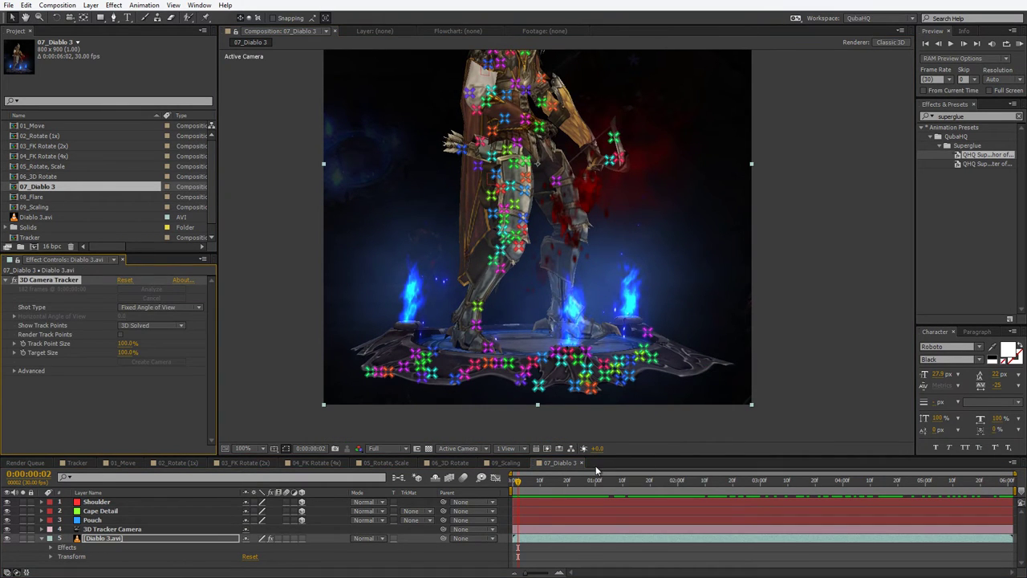
pyautogui.moveTo(608, 480); pyautogui.dragTo(469, 480)
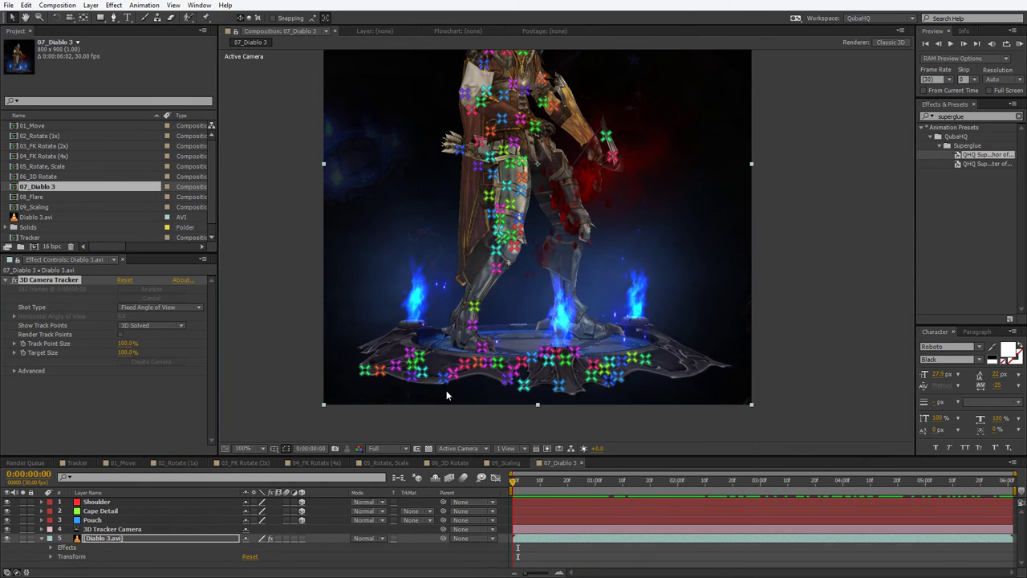
pyautogui.rightClick(472, 305)
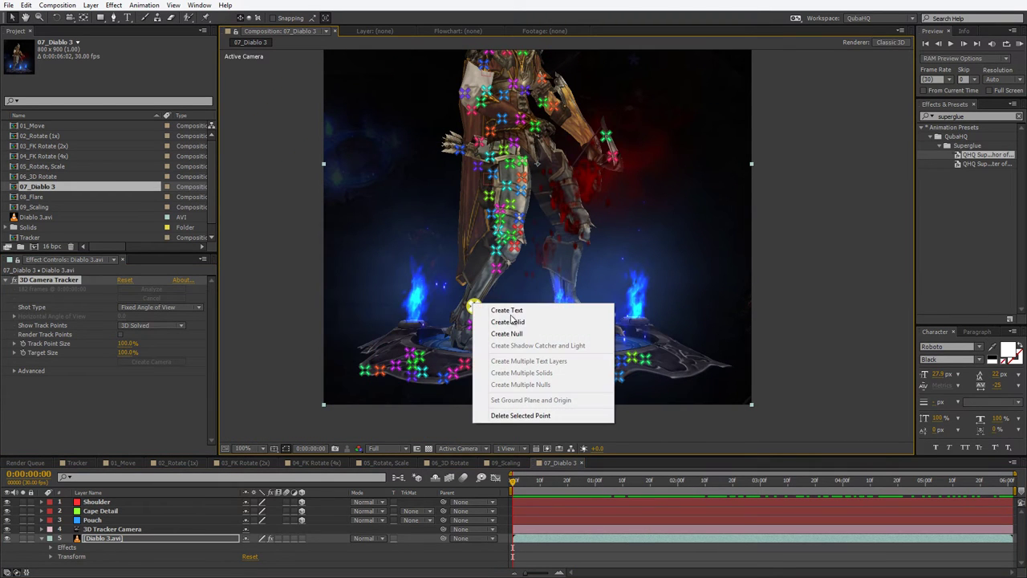
pyautogui.click(523, 336)
# - Rename the null above the foot to Boots
pyautogui.click(111, 502)
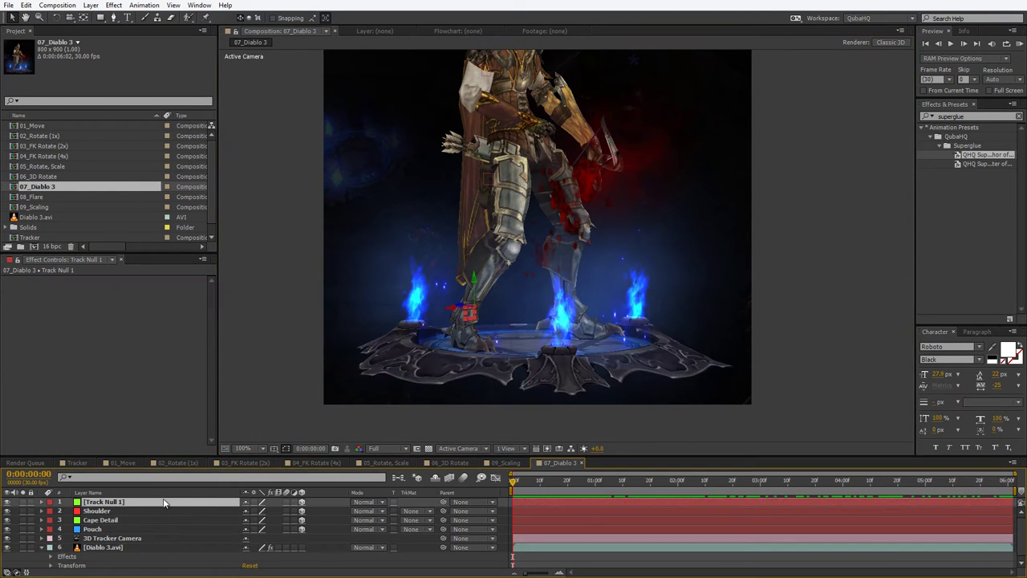
pyautogui.press('Return')
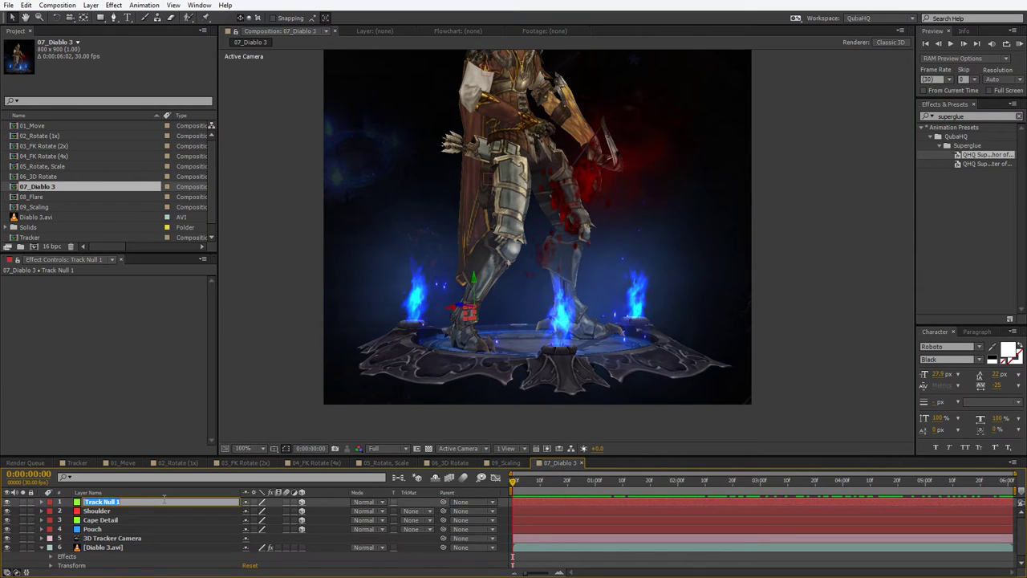
pyautogui.write('Boots')
pyautogui.press('Return')
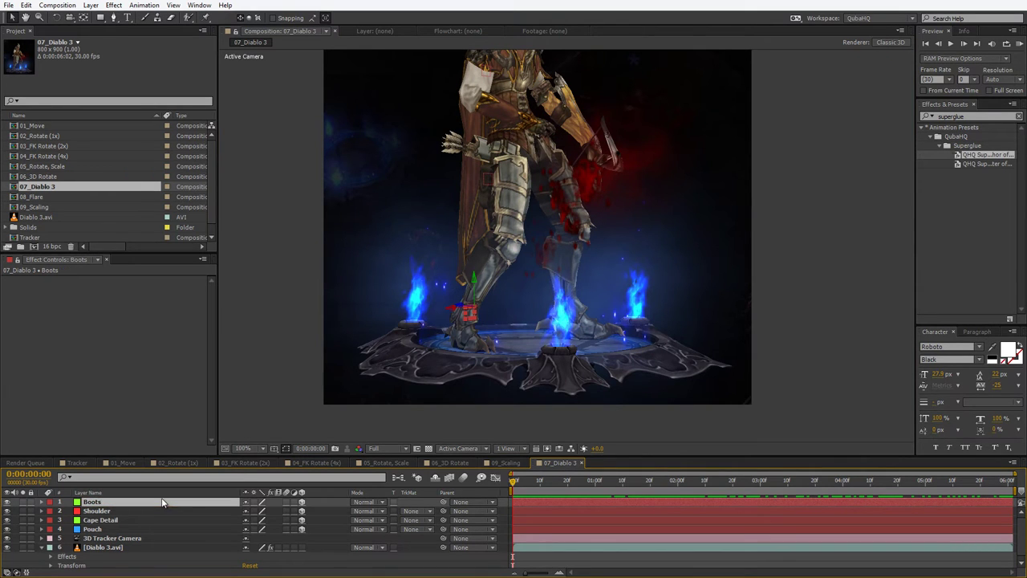
pyautogui.rightClick(86, 502)
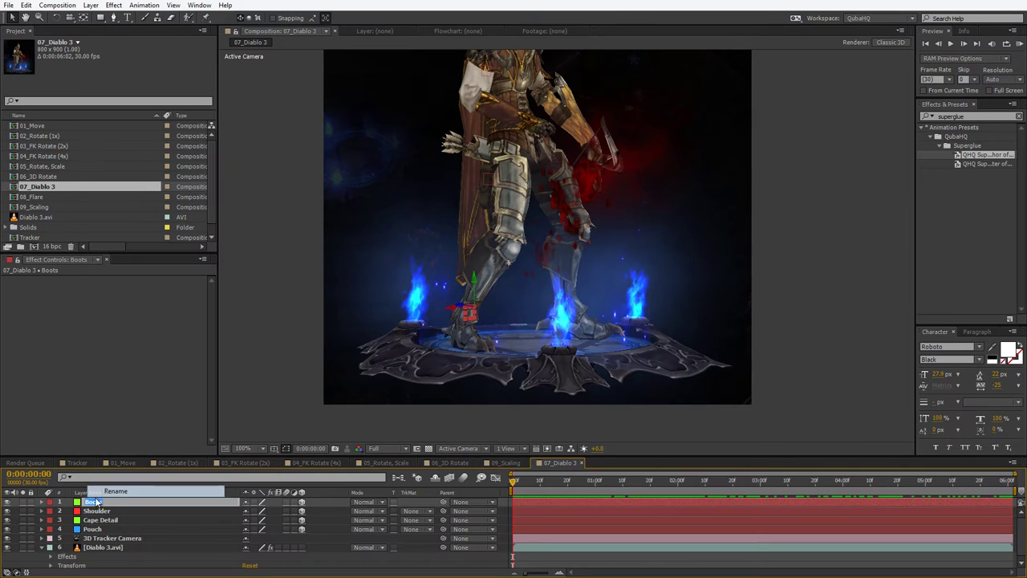
pyautogui.click(101, 488)
# - Check the nulls through the figure's rotation and move the Shoulder null along its axes onto the shoulder armour
pyautogui.click(112, 548)
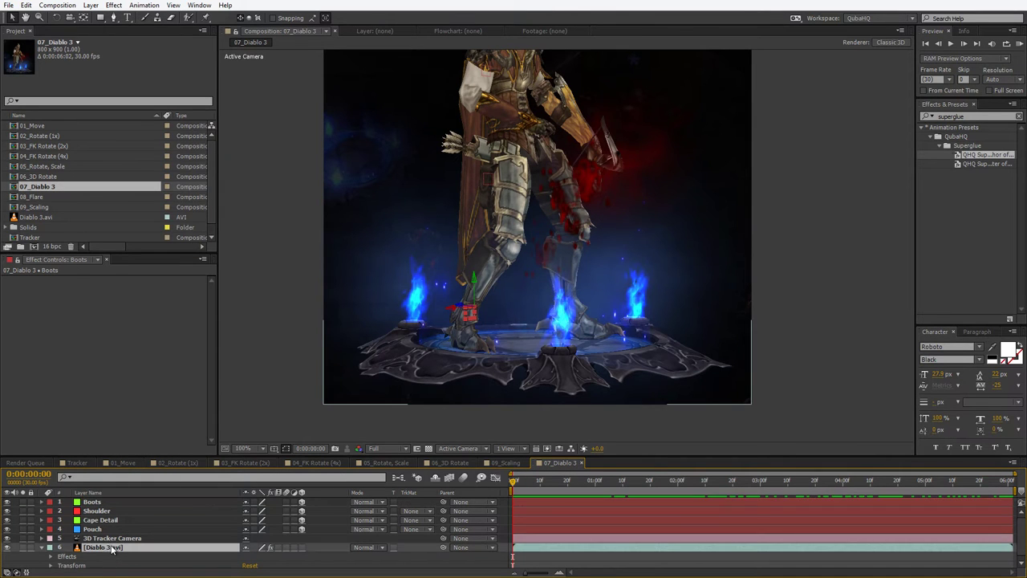
pyautogui.moveTo(551, 488); pyautogui.dragTo(674, 496)
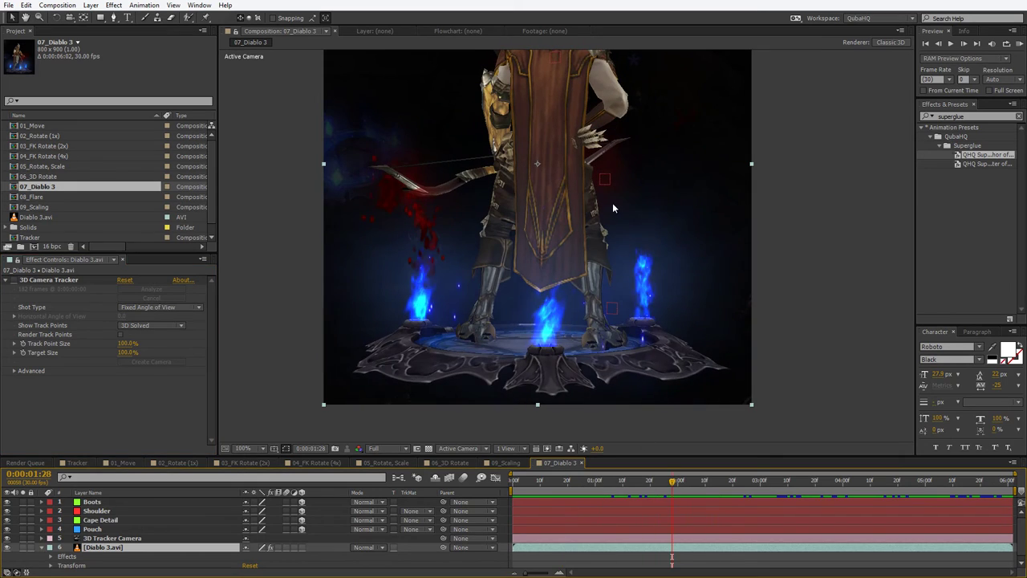
pyautogui.moveTo(613, 202); pyautogui.dragTo(570, 315)
pyautogui.moveTo(556, 492); pyautogui.dragTo(664, 466)
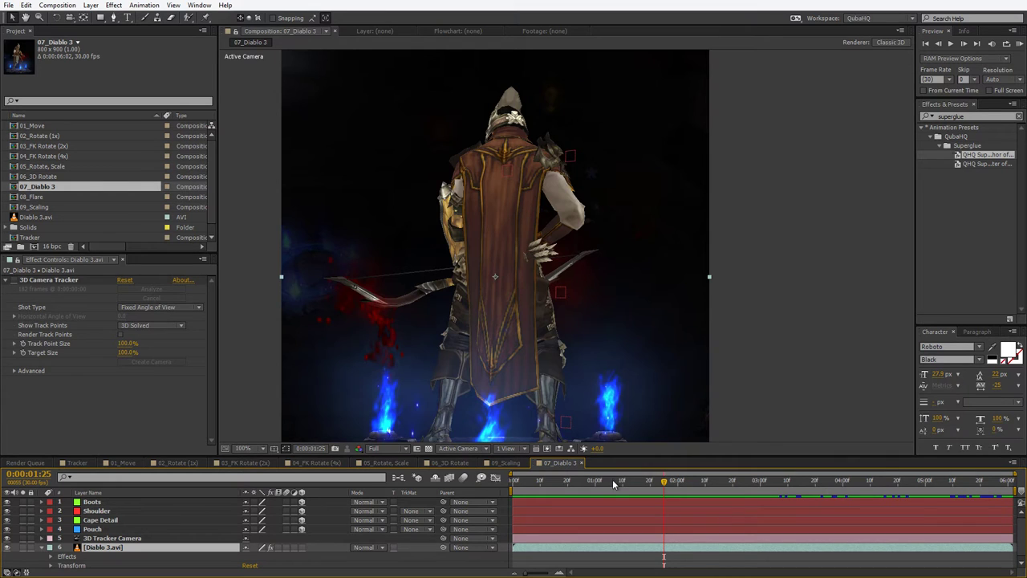
pyautogui.moveTo(667, 485); pyautogui.dragTo(647, 483)
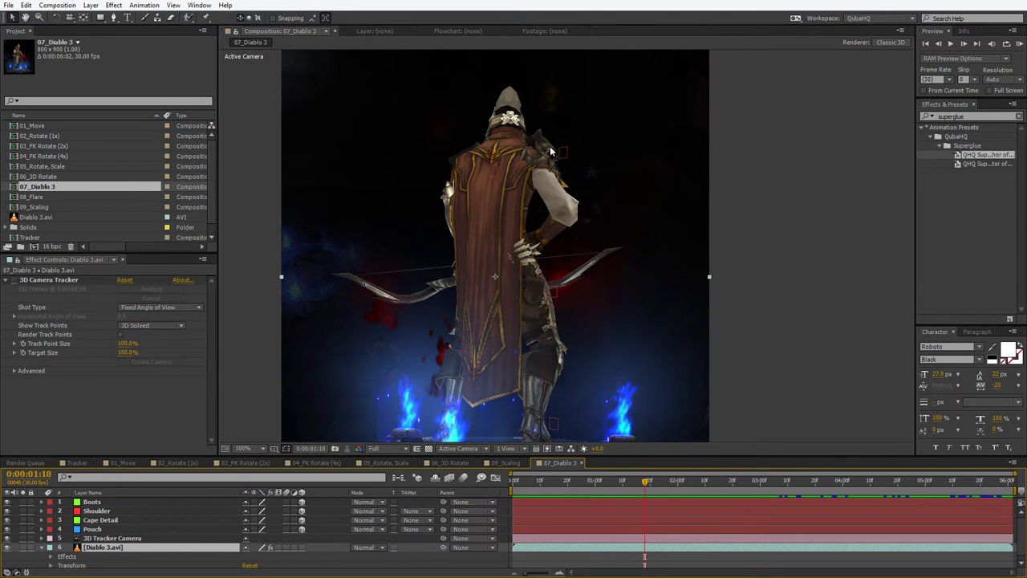
pyautogui.click(113, 513)
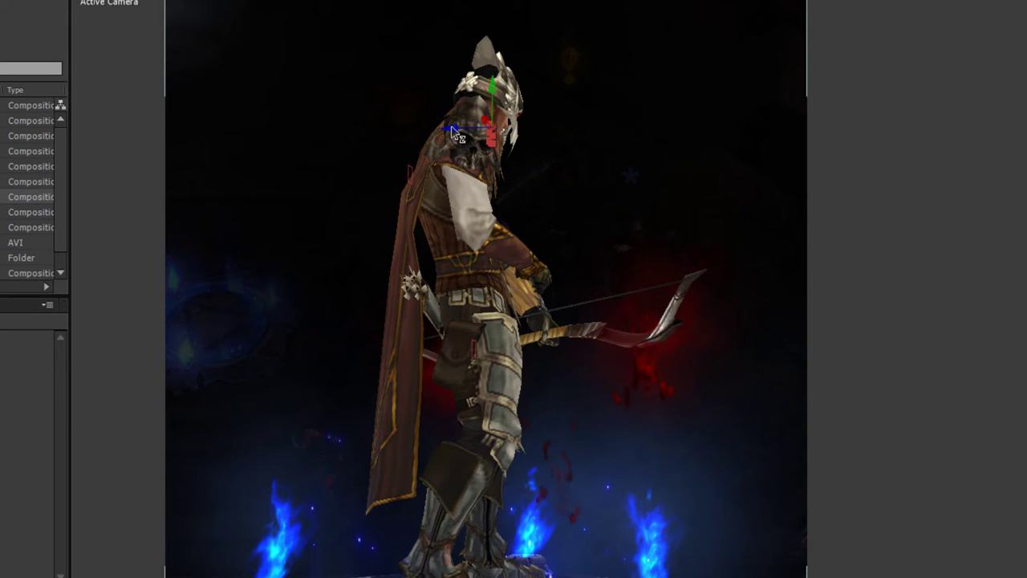
pyautogui.click(529, 150)
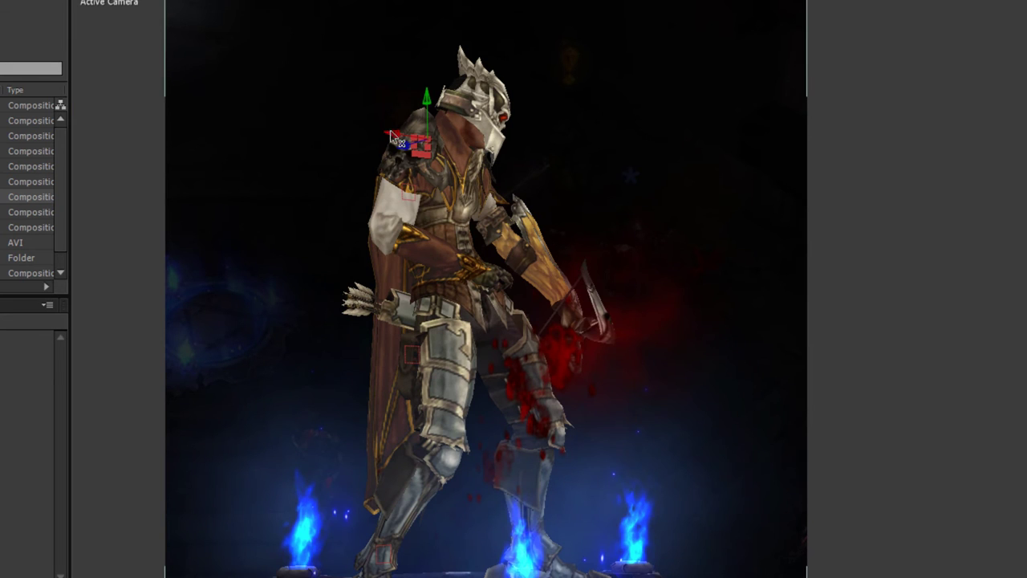
pyautogui.click(395, 140)
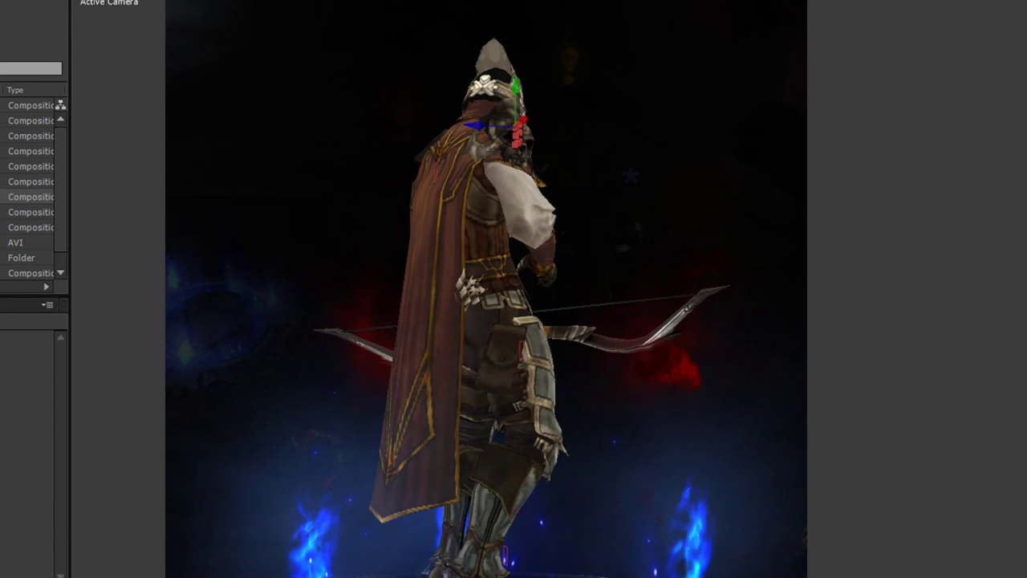
# - Reposition the Pouch and Boots nulls so they sit on the pouch and the boot
pyautogui.click(632, 372)
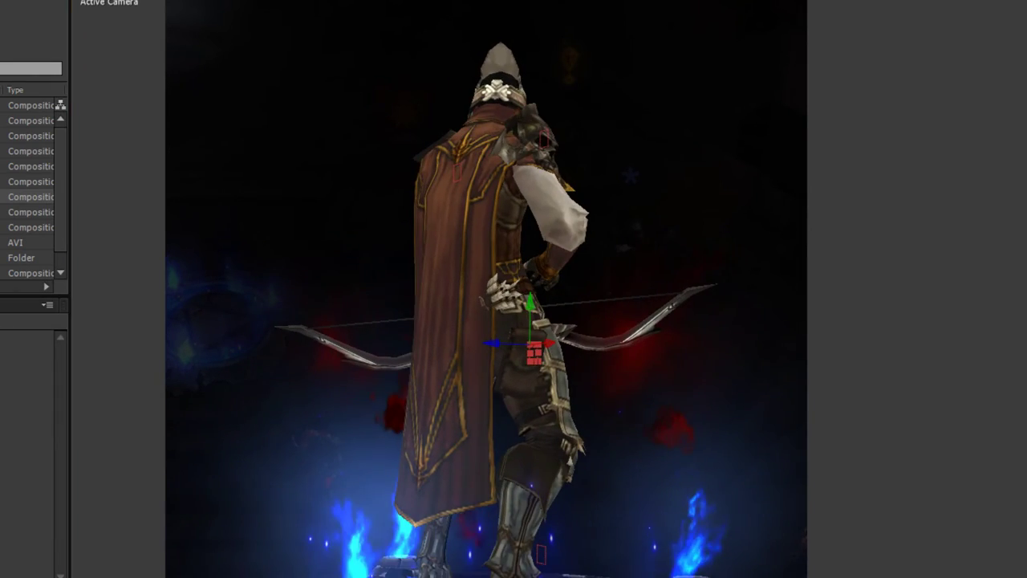
pyautogui.click(480, 553)
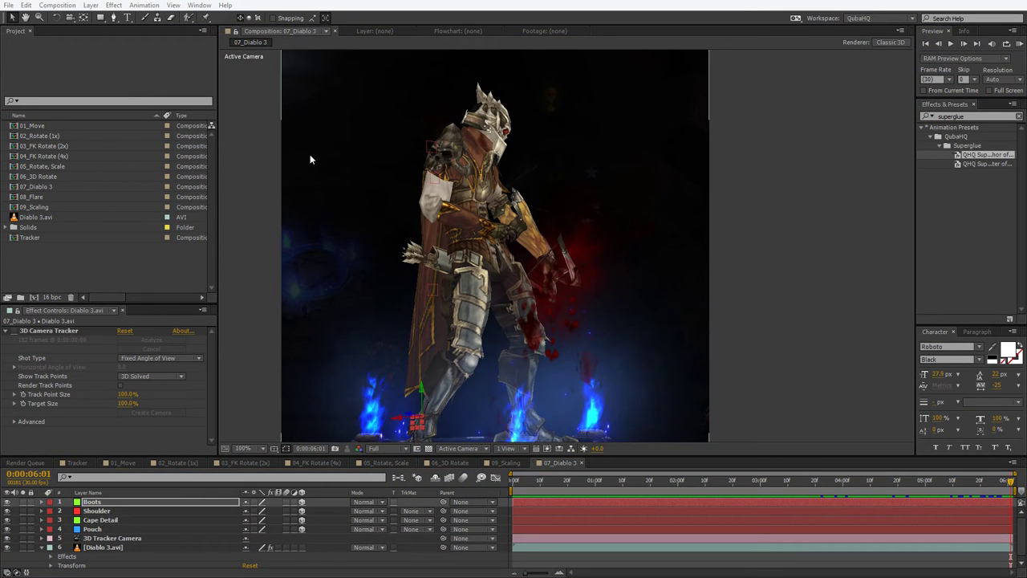
# - Duplicate the Tracker composition and name the copy Diablo_Tracker
pyautogui.click(21, 239)
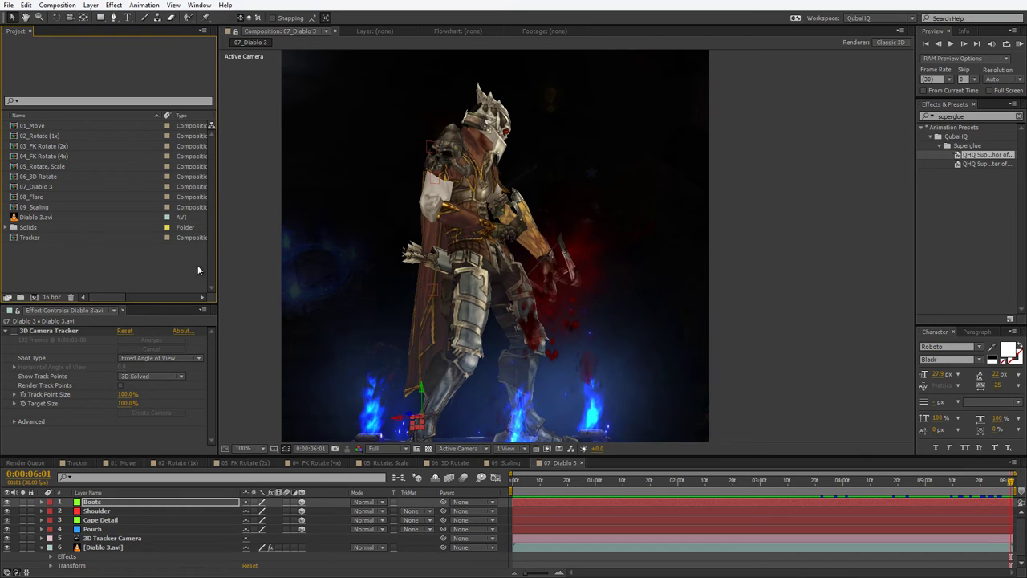
pyautogui.click(26, 239)
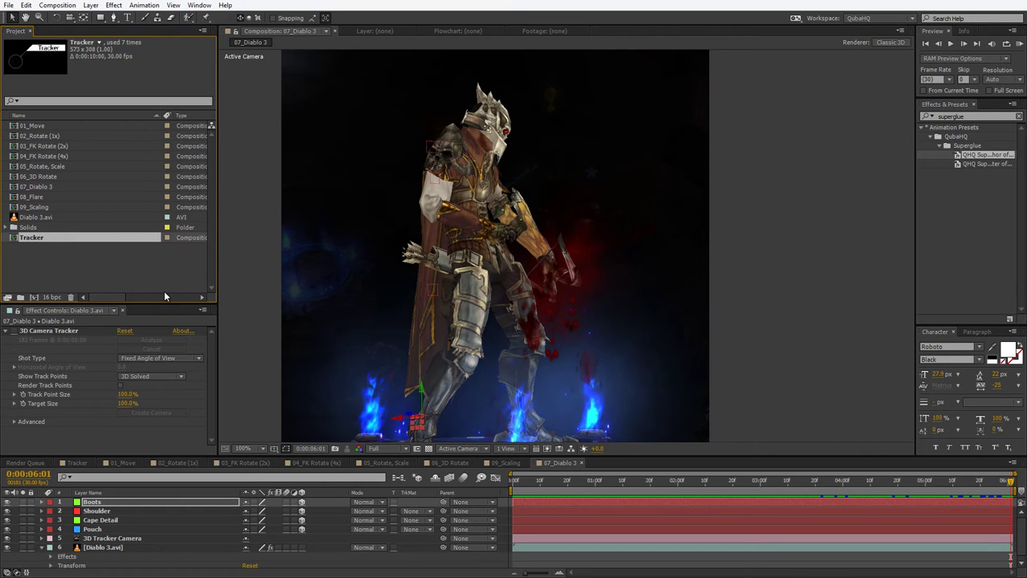
pyautogui.hotkey('ctrl', 'd')
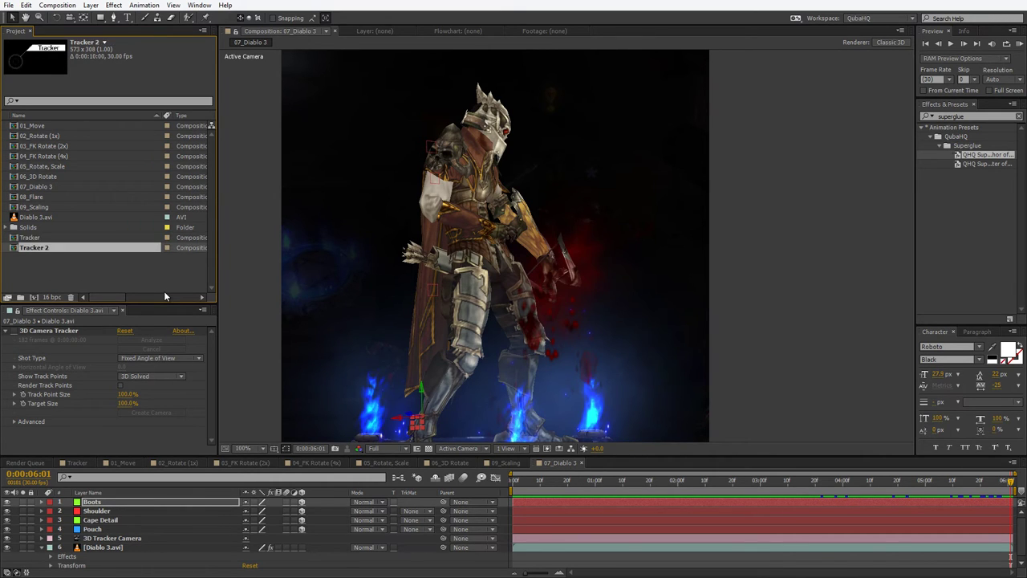
pyautogui.press('Return')
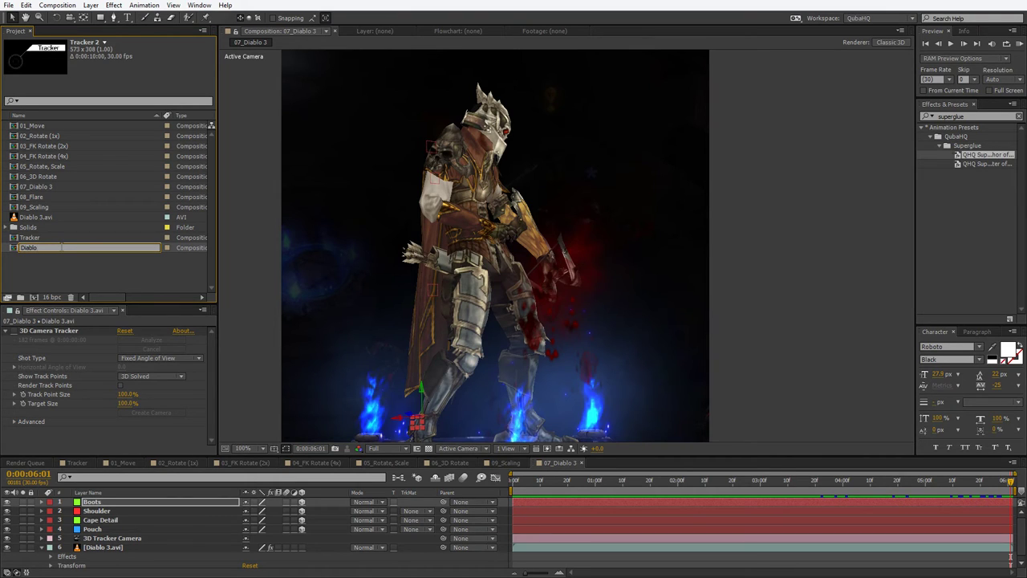
pyautogui.write('Diablo_Tracker')
pyautogui.press('Return')
# - In the Diablo_Tracker composition, centre-align the Tracker text layer and set the current time to 0:00:00:00
pyautogui.doubleClick(58, 227)
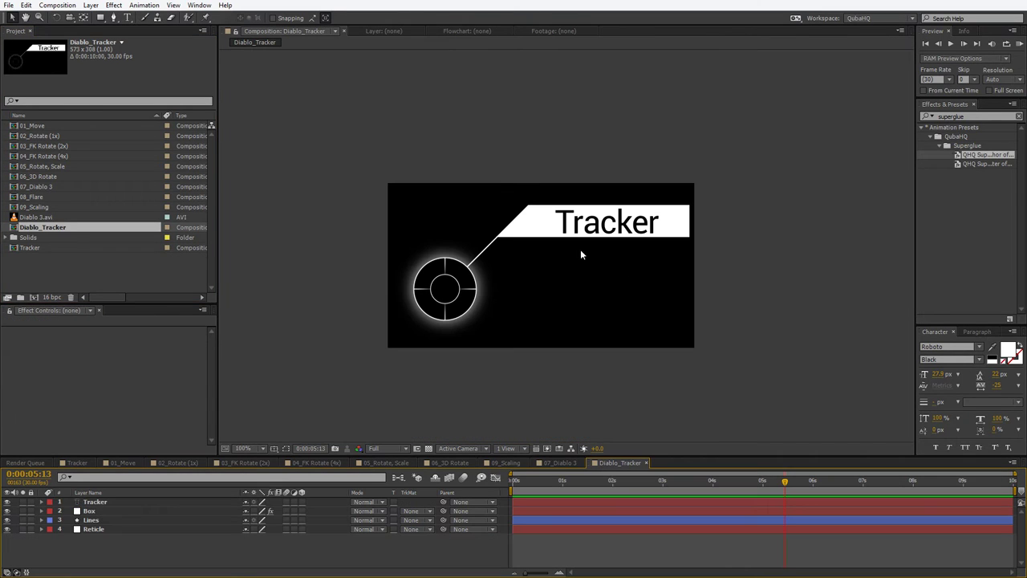
pyautogui.click(94, 502)
pyautogui.click(628, 225)
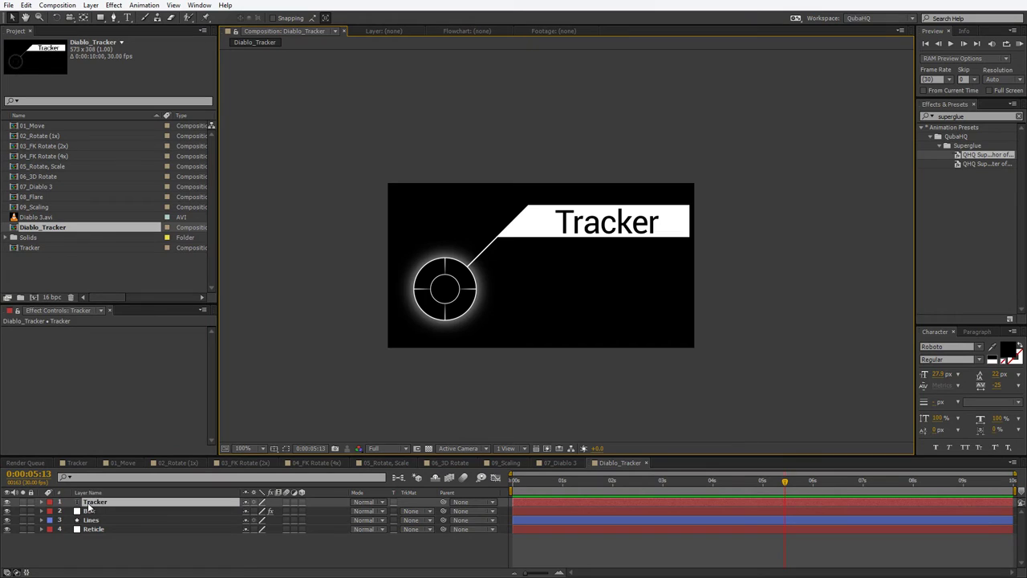
pyautogui.click(624, 224)
pyautogui.click(973, 331)
pyautogui.click(941, 347)
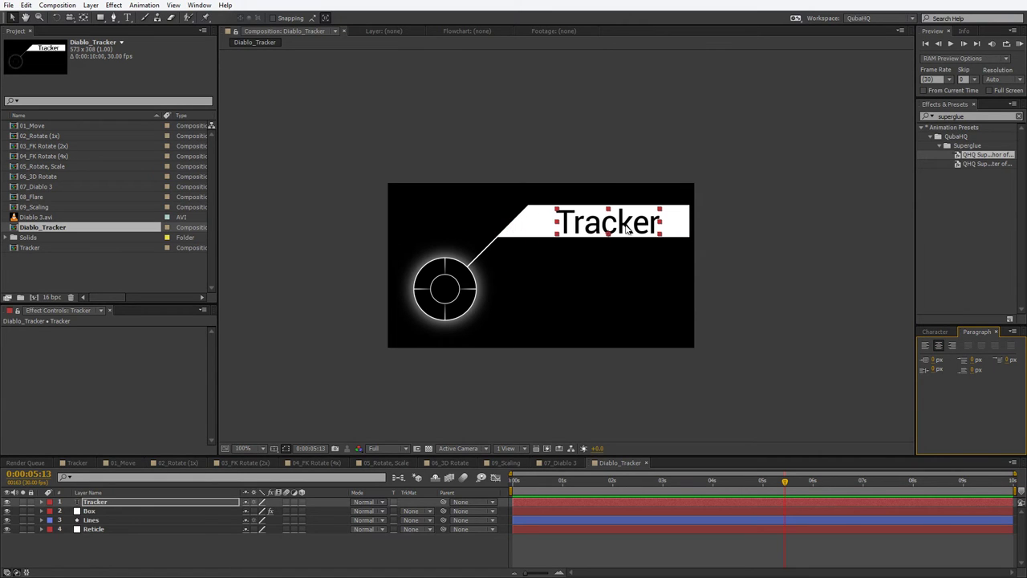
pyautogui.click(616, 224)
pyautogui.moveTo(550, 482); pyautogui.dragTo(514, 481)
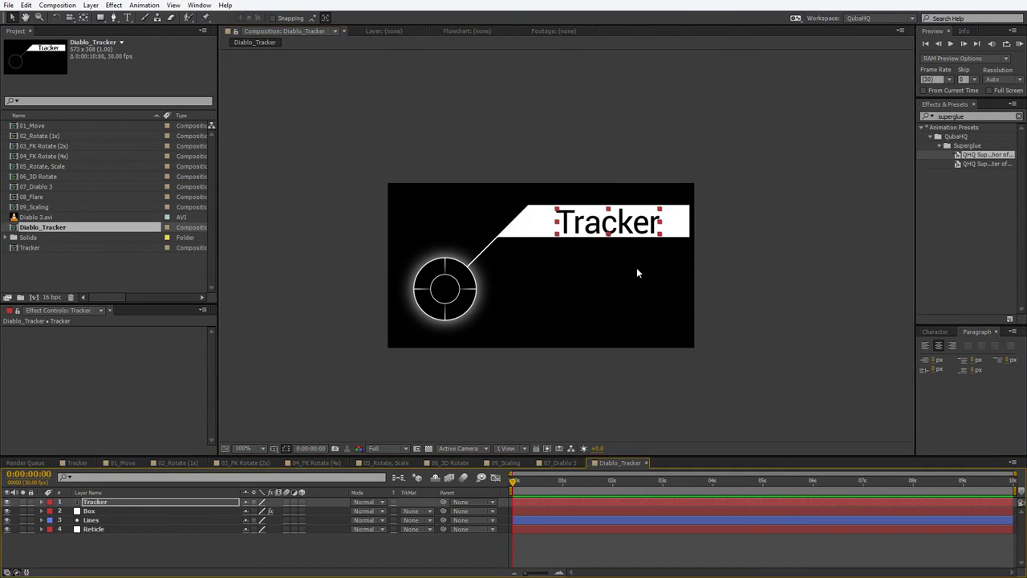
# - Enable Source Text keyframing on the Tracker text layer at 0:00:00:00 and change the label text to "Boots"
pyautogui.click(44, 559)
pyautogui.click(42, 502)
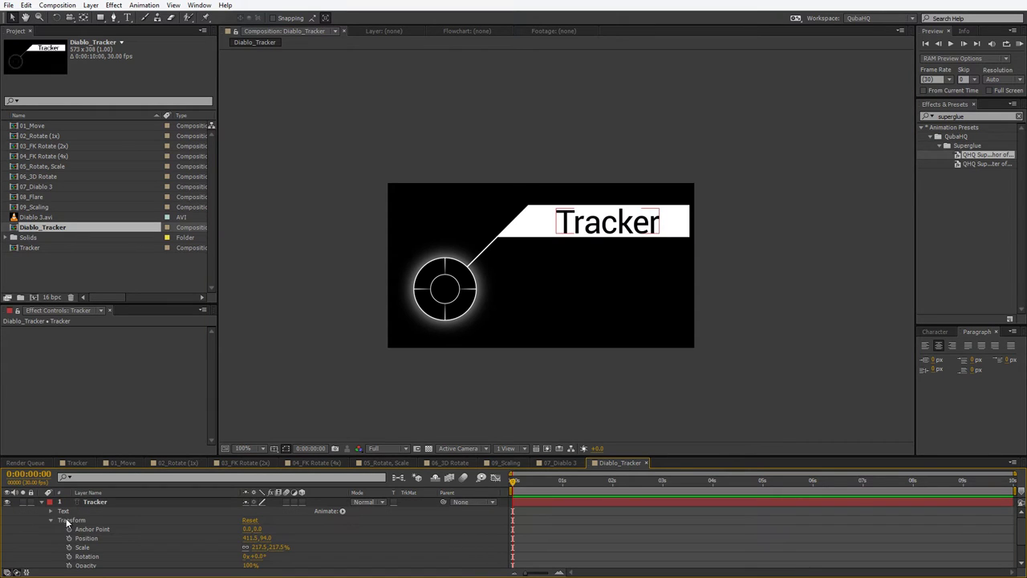
pyautogui.click(48, 507)
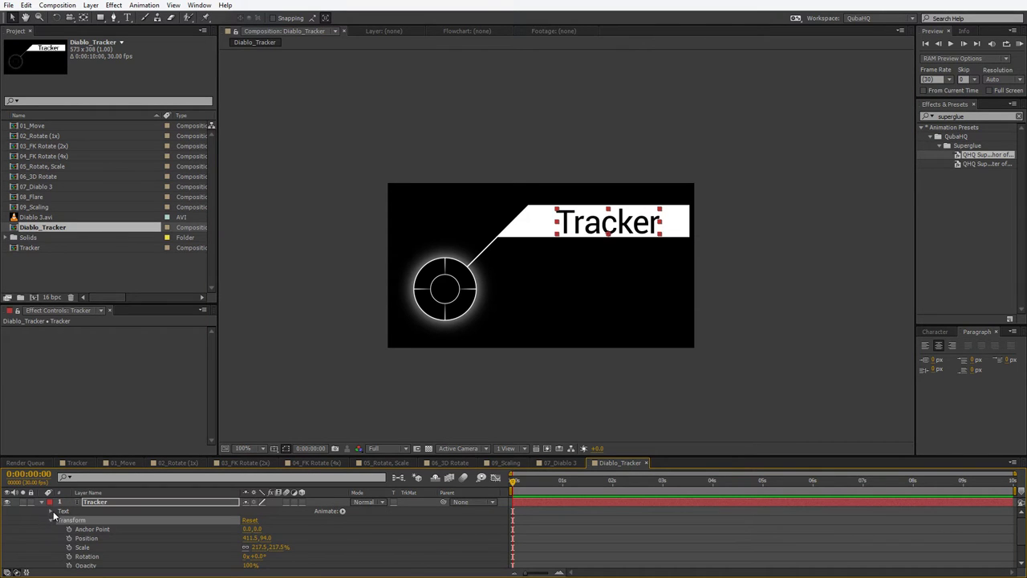
pyautogui.click(50, 520)
pyautogui.click(51, 511)
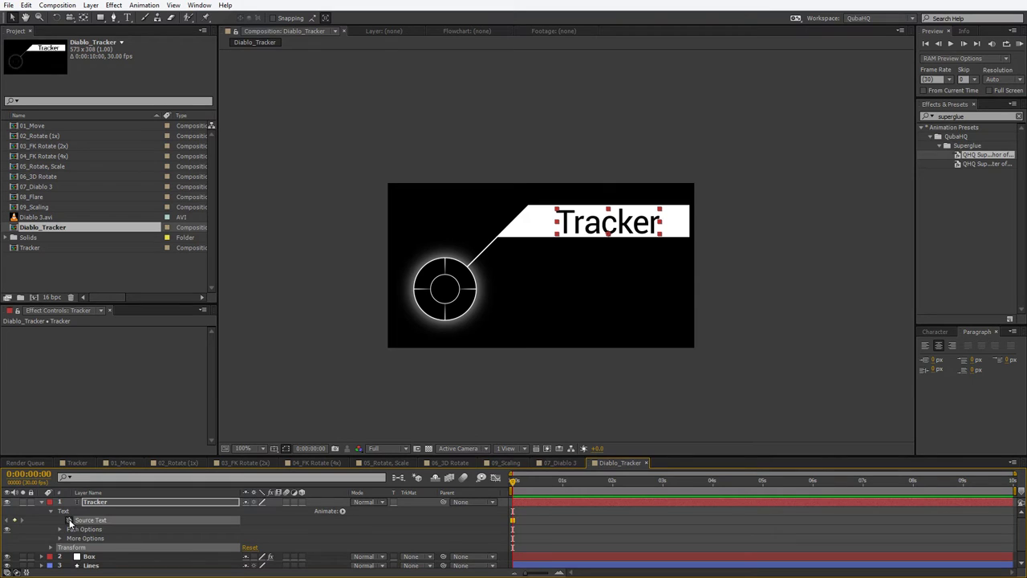
pyautogui.doubleClick(593, 222)
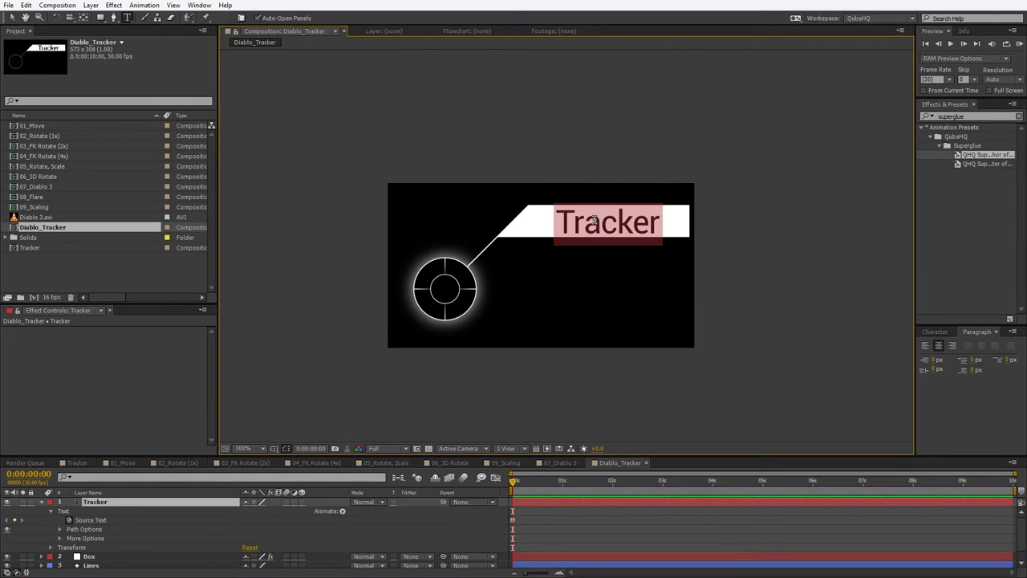
pyautogui.write('Boots')
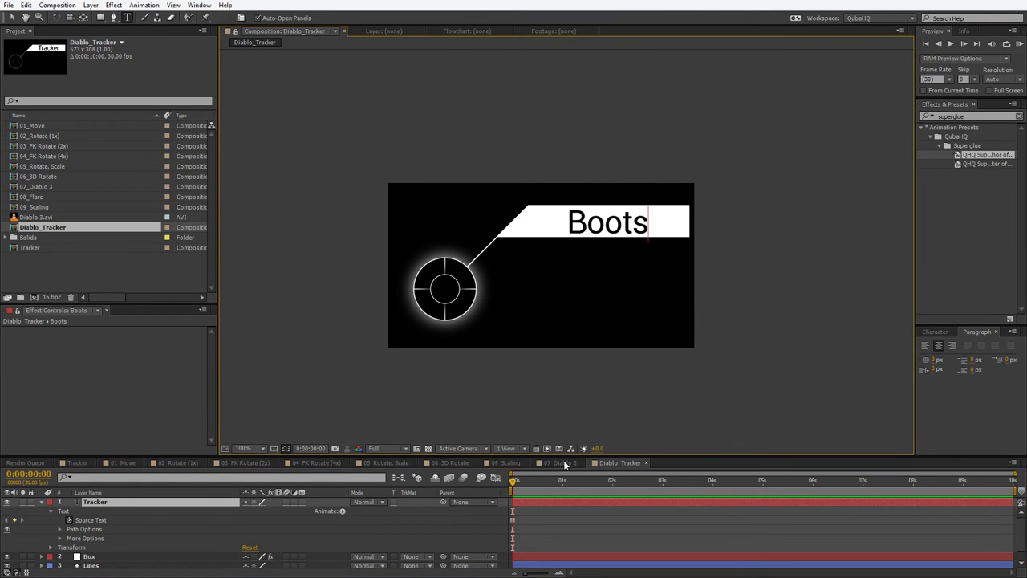
# - Add Source Text keyframes reading "Shoulder" at 0:00:01:00 and "Pouch" at 0:00:02:00
pyautogui.moveTo(552, 480); pyautogui.dragTo(565, 481)
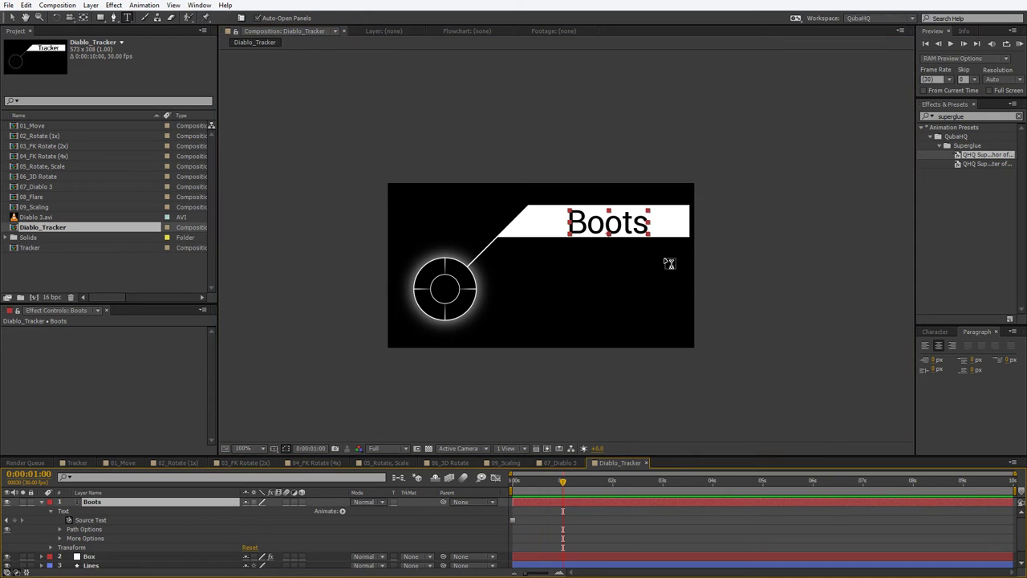
pyautogui.doubleClick(626, 223)
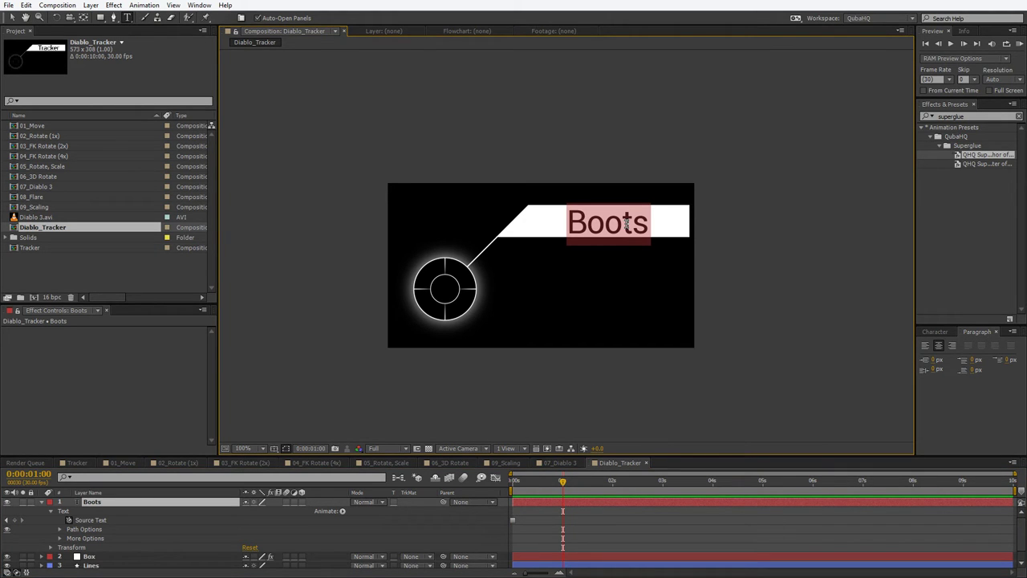
pyautogui.write('Shoulder')
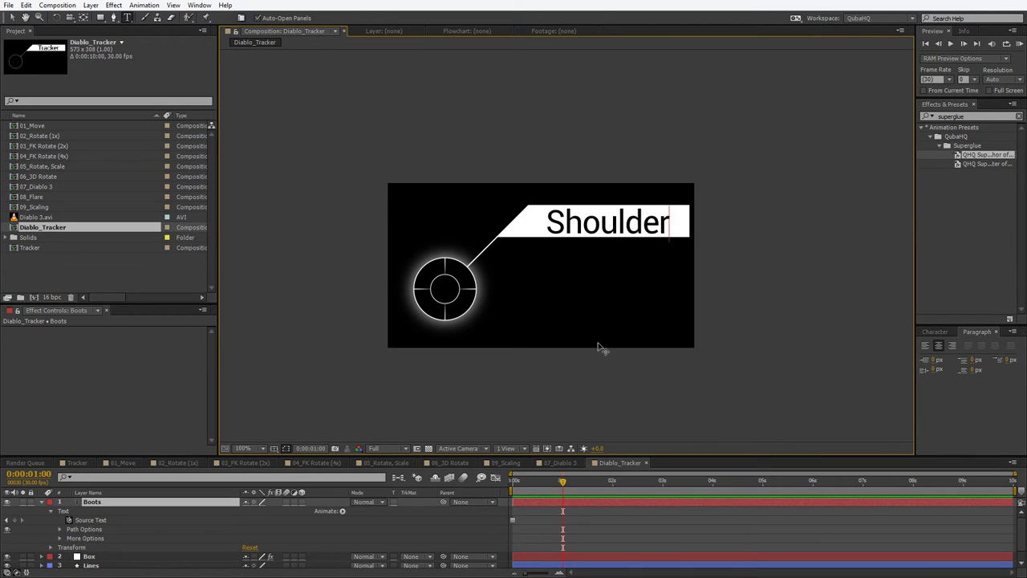
pyautogui.moveTo(600, 482); pyautogui.dragTo(612, 485)
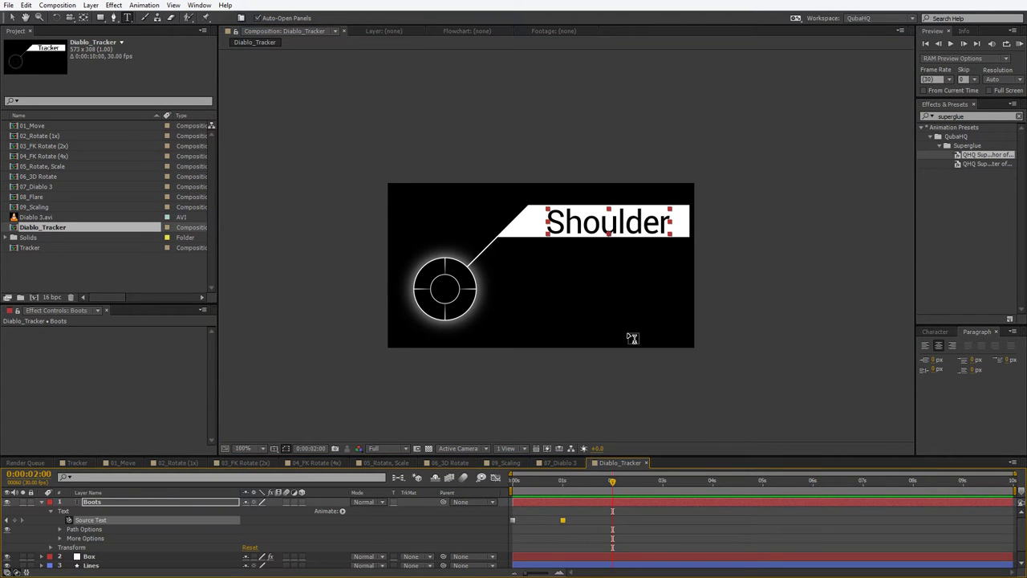
pyautogui.doubleClick(614, 225)
pyautogui.write('Pouch')
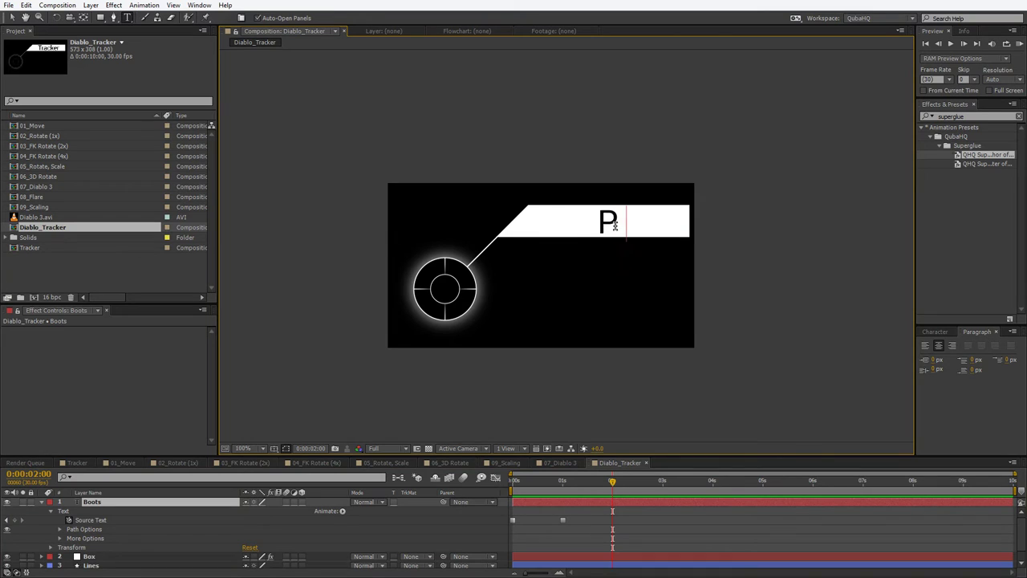
# - Change the label text to "Cape Detail" at 0:00:03:00 and return the current time to 0:00:00:00
pyautogui.click(663, 481)
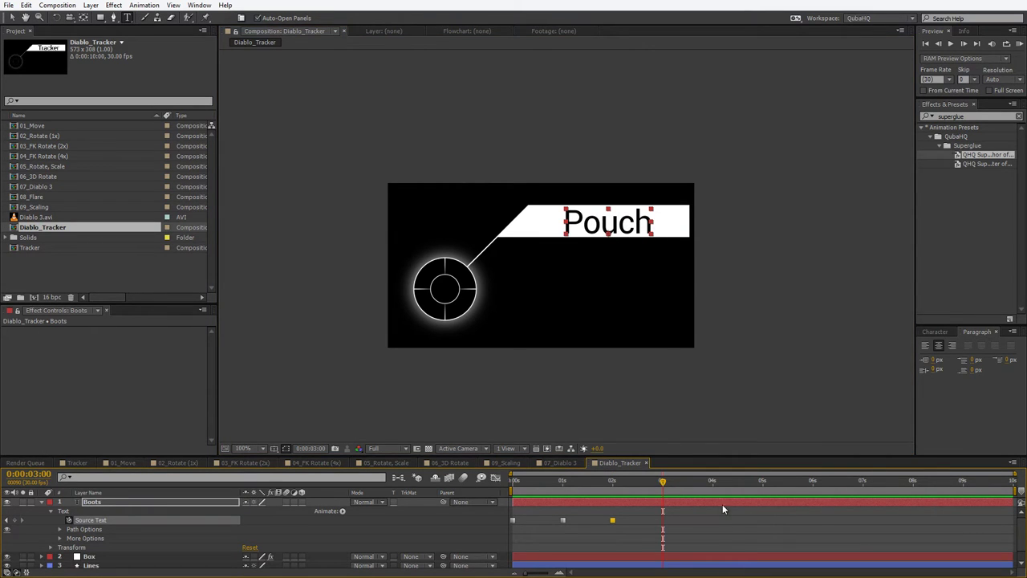
pyautogui.doubleClick(620, 212)
pyautogui.write('Cape')
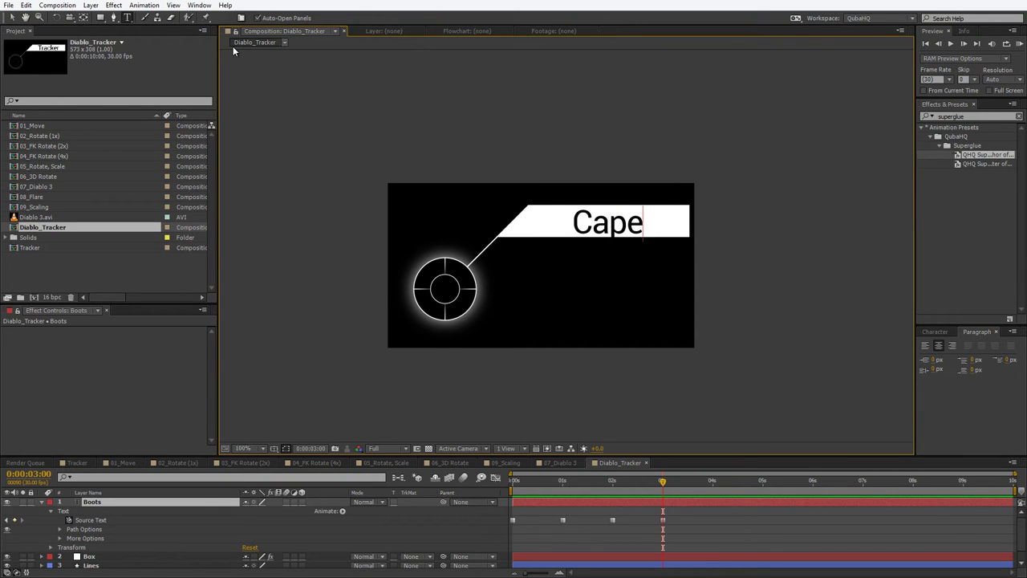
pyautogui.write(' Detail')
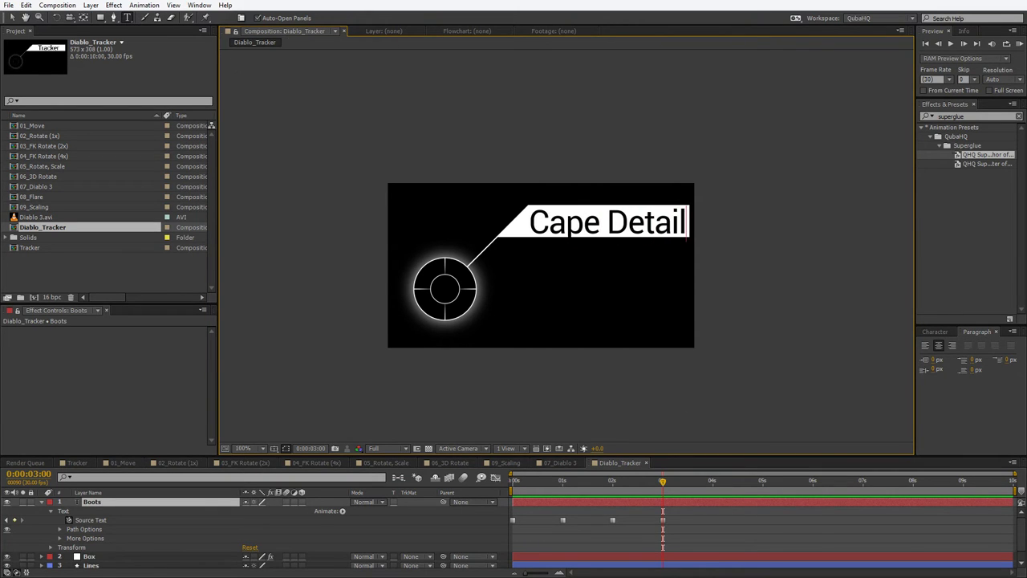
pyautogui.click(11, 18)
pyautogui.click(481, 131)
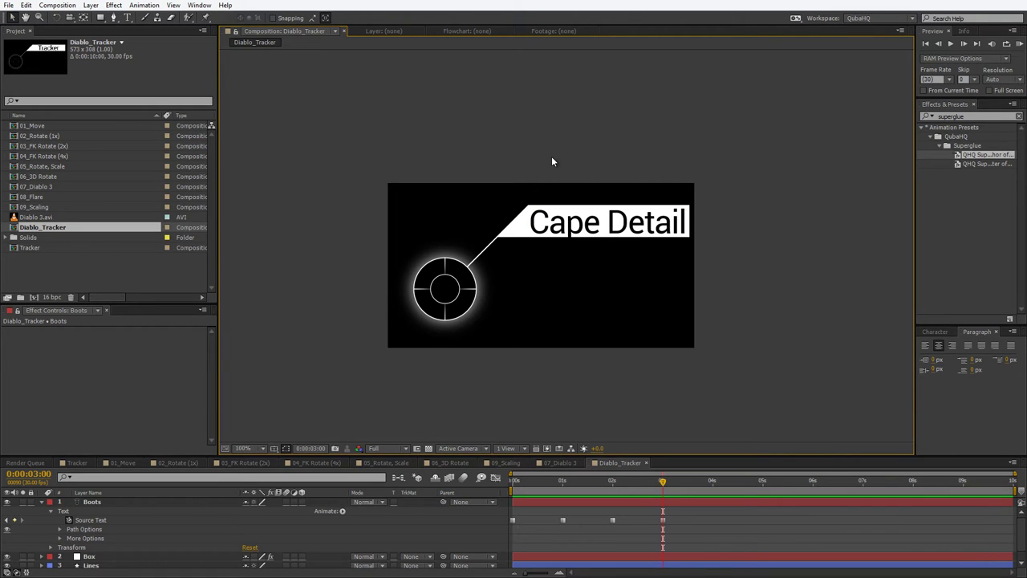
pyautogui.moveTo(663, 481); pyautogui.dragTo(512, 482)
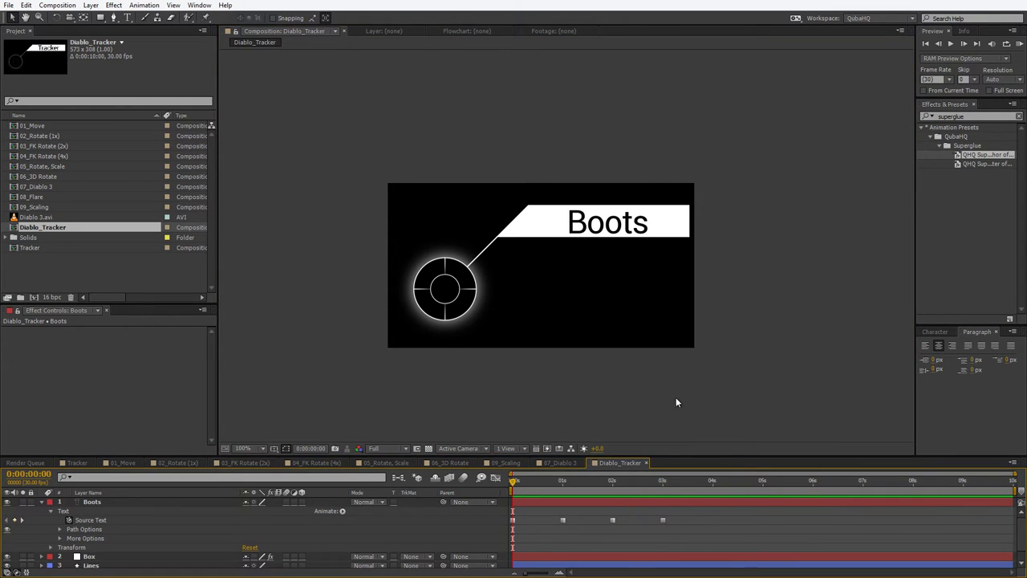
# - Add Diablo_Tracker to the 07_Diablo 3 composition, scale it to 50%, and place it in the frame's upper-right area
pyautogui.click(566, 464)
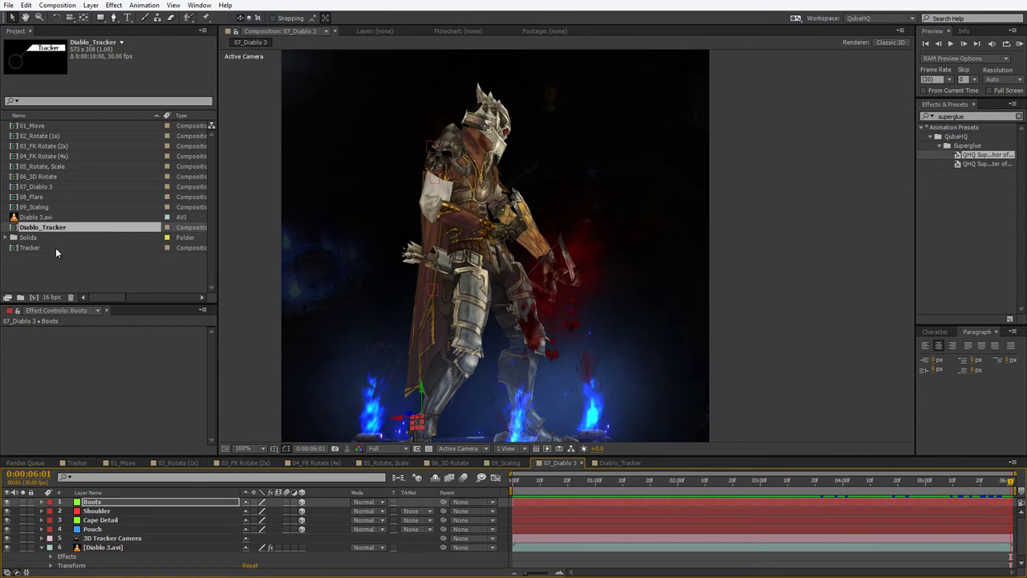
pyautogui.moveTo(45, 230); pyautogui.dragTo(587, 160)
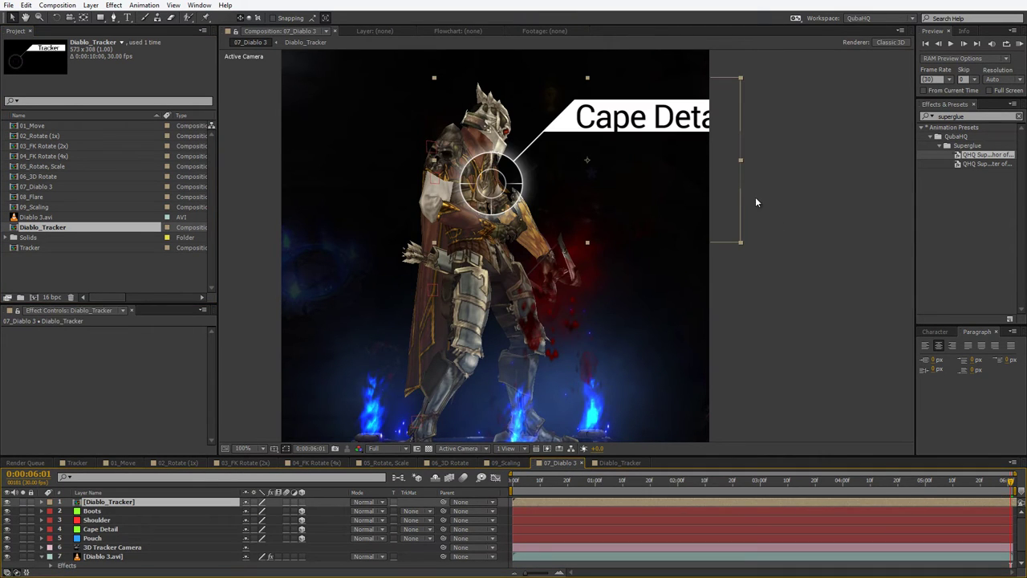
pyautogui.press('s')
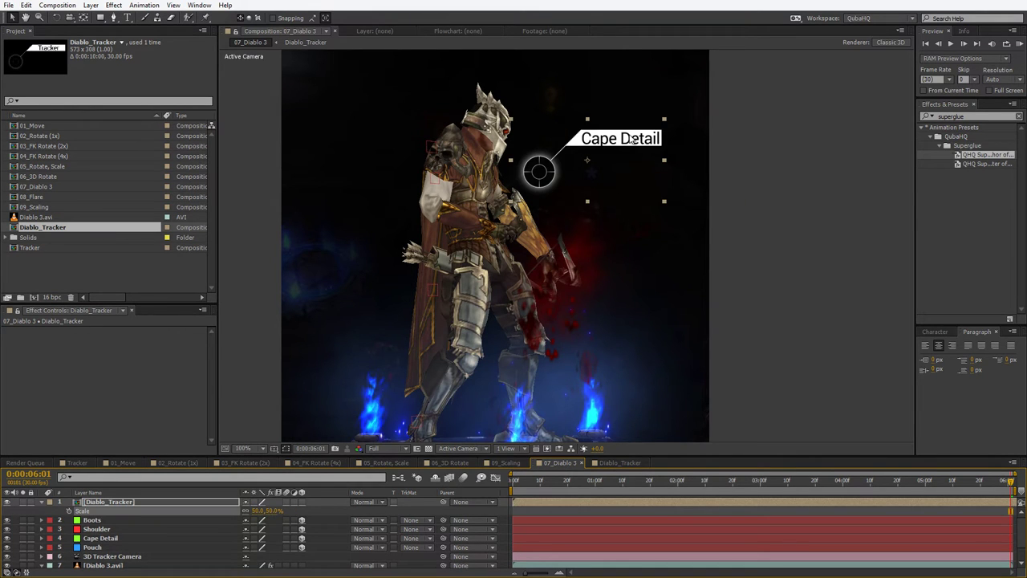
pyautogui.moveTo(640, 114); pyautogui.dragTo(676, 62)
# - Preview the label animation and freeze the Diablo_Tracker layer on its first frame at 0:00:00:00
pyautogui.press('space')
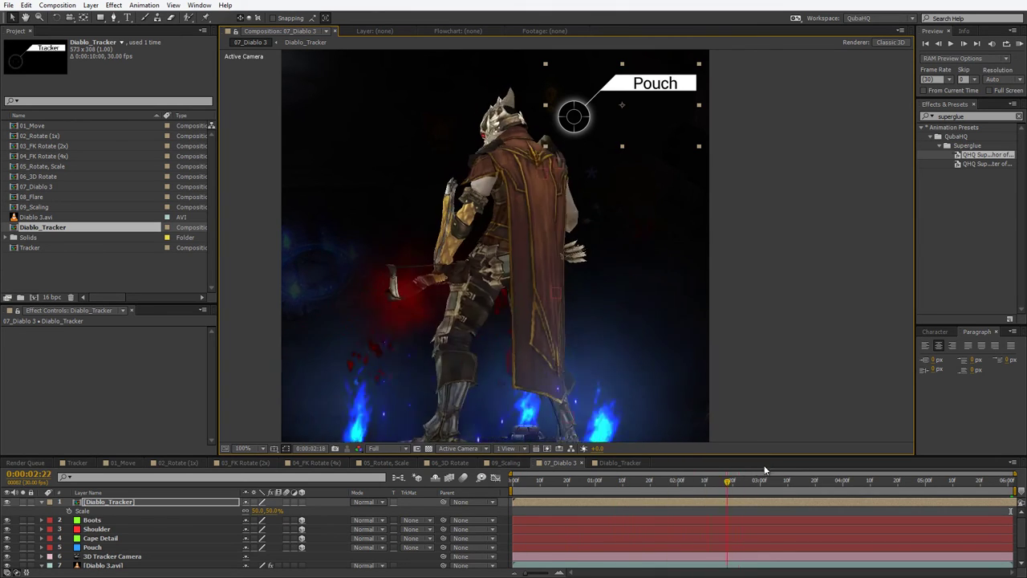
pyautogui.press('space')
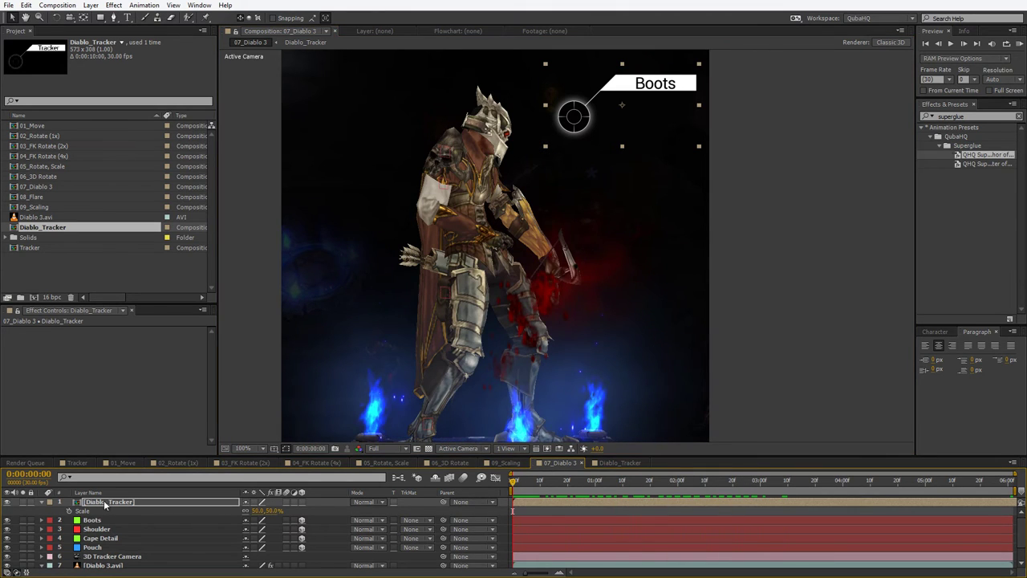
pyautogui.rightClick(104, 500)
pyautogui.moveTo(185, 236)
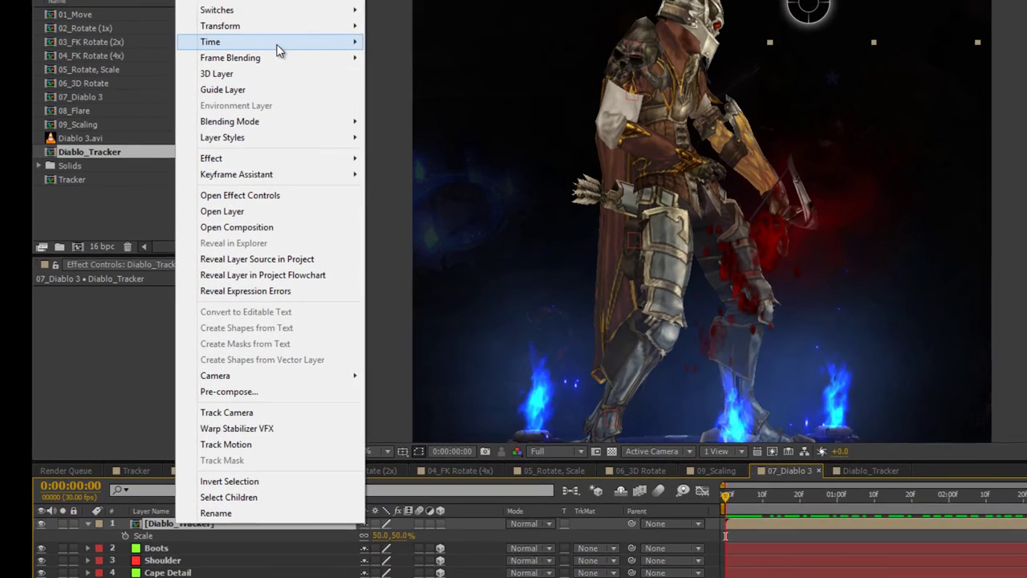
pyautogui.moveTo(136, 145)
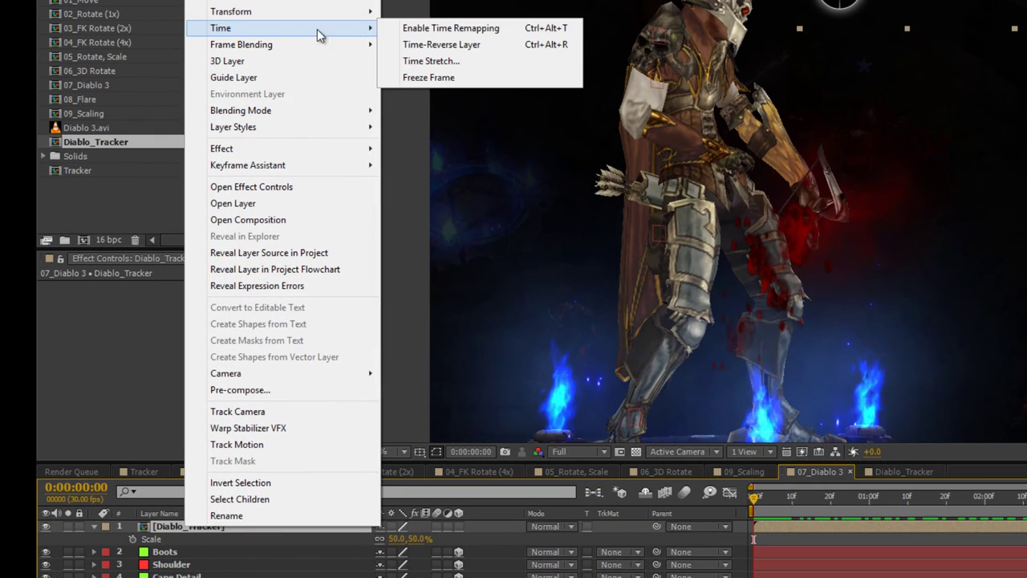
pyautogui.click(458, 77)
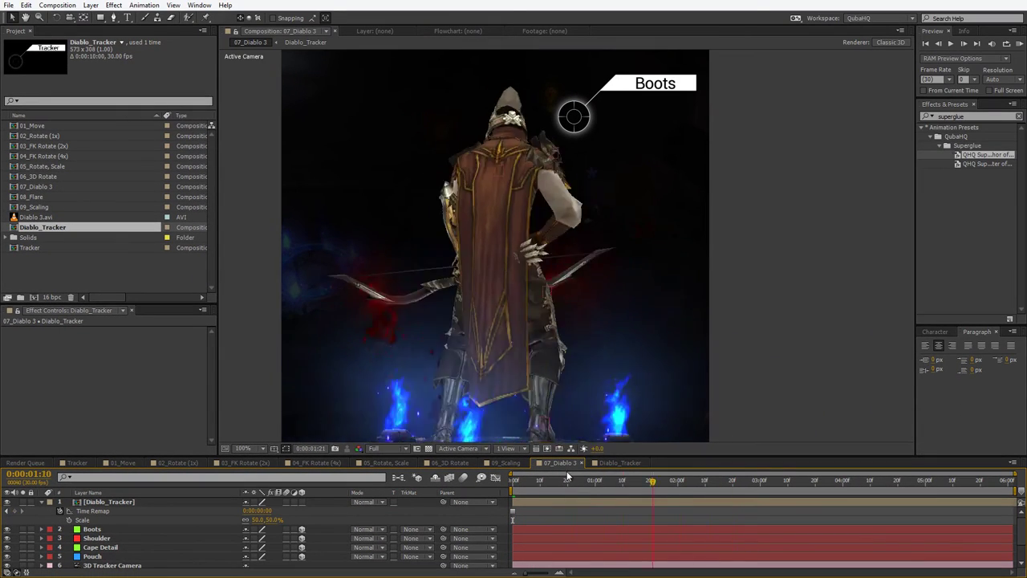
# - Set the Diablo_Tracker layer's scale to 40% and fit the whole composition in the viewer
pyautogui.click(263, 520)
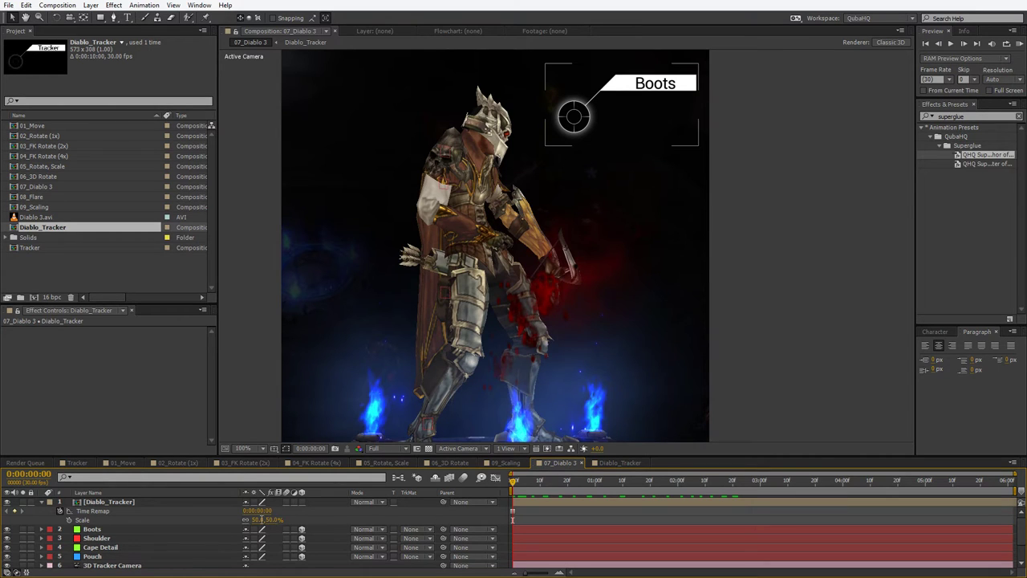
pyautogui.write('40')
pyautogui.press('Return')
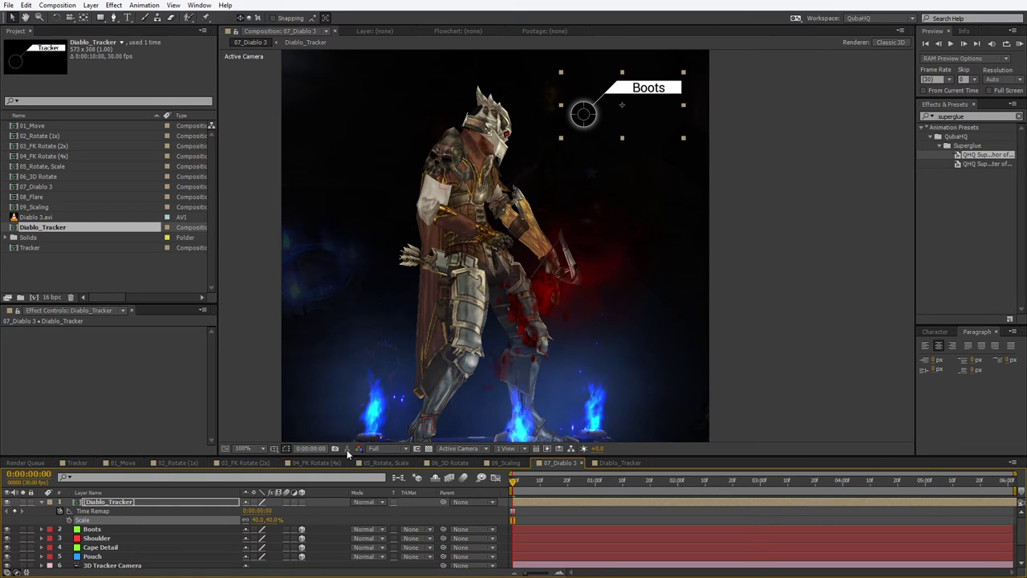
pyautogui.click(243, 448)
pyautogui.click(278, 268)
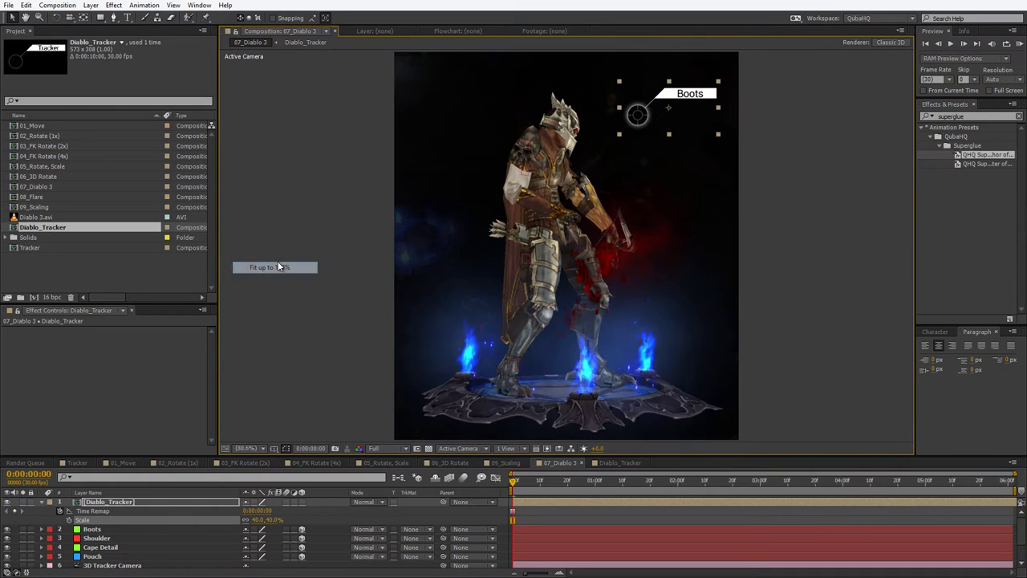
pyautogui.click(866, 323)
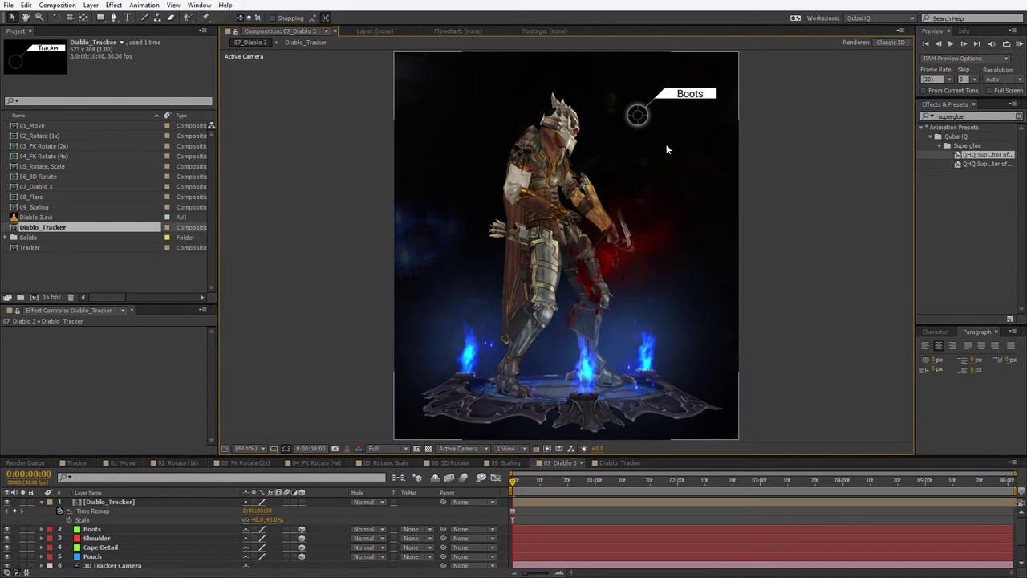
# - Apply the QHQ Superglue to Anchor preset to the Diablo_Tracker layer
pyautogui.click(670, 120)
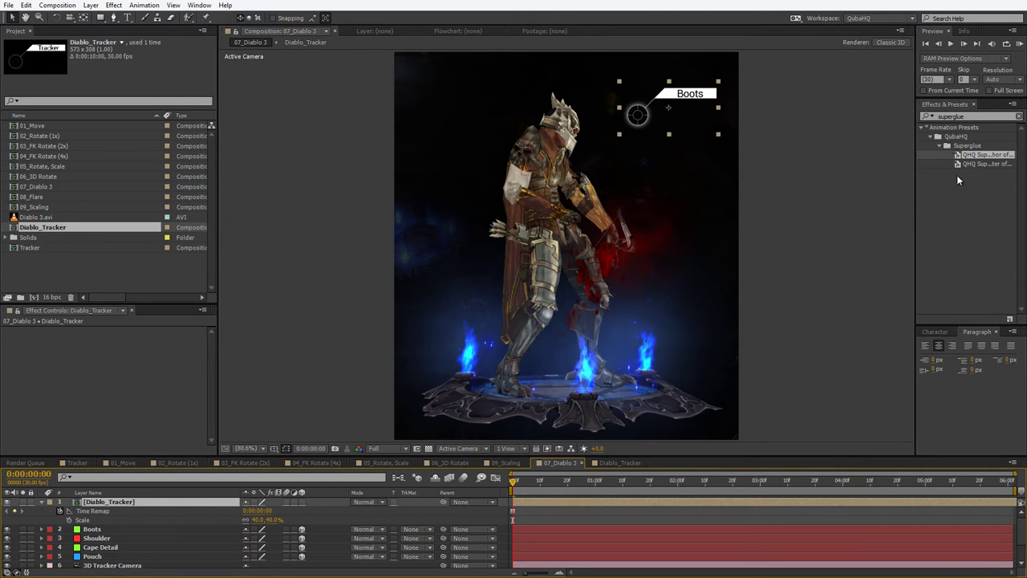
pyautogui.moveTo(906, 182); pyautogui.dragTo(842, 184)
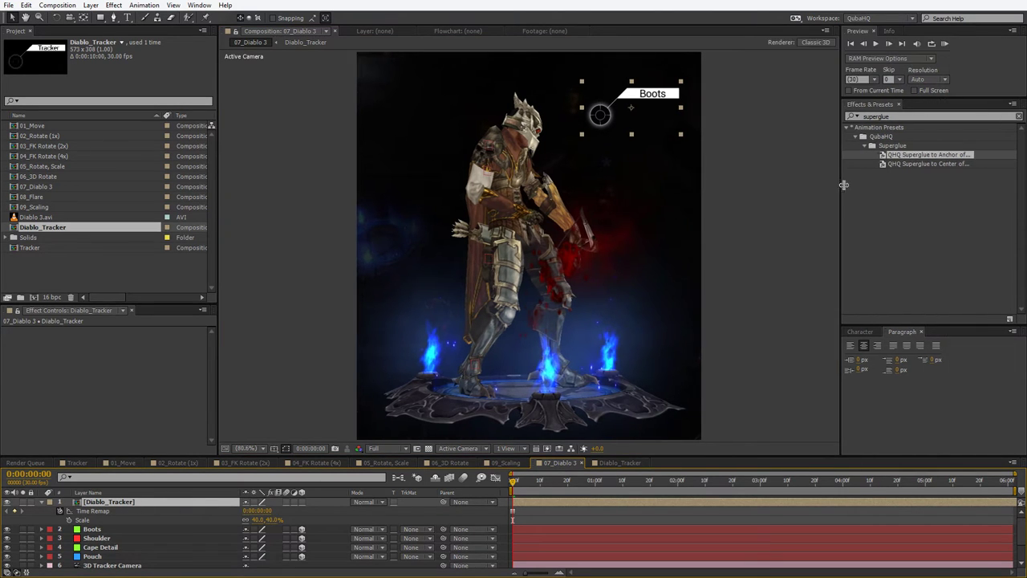
pyautogui.click(938, 154)
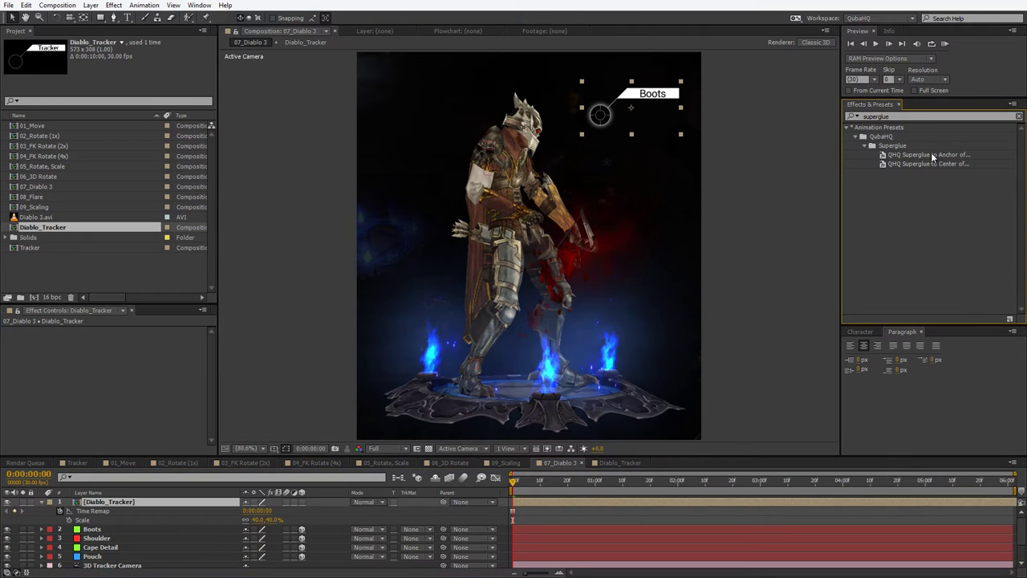
pyautogui.doubleClick(912, 155)
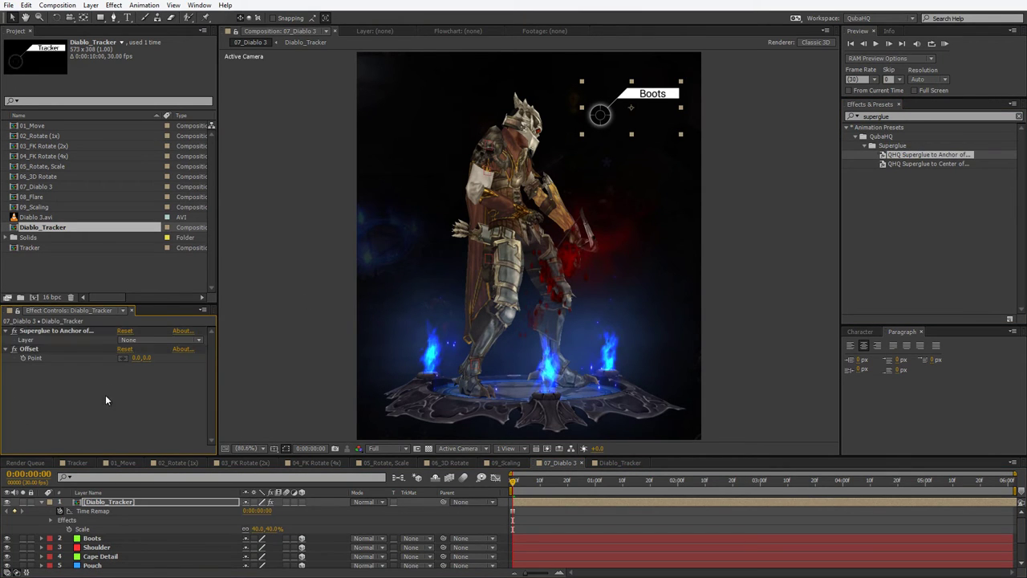
# - Try gluing the Diablo_Tracker label to the Boots layer with Superglue and reset the target layer to None
pyautogui.click(146, 338)
pyautogui.click(144, 379)
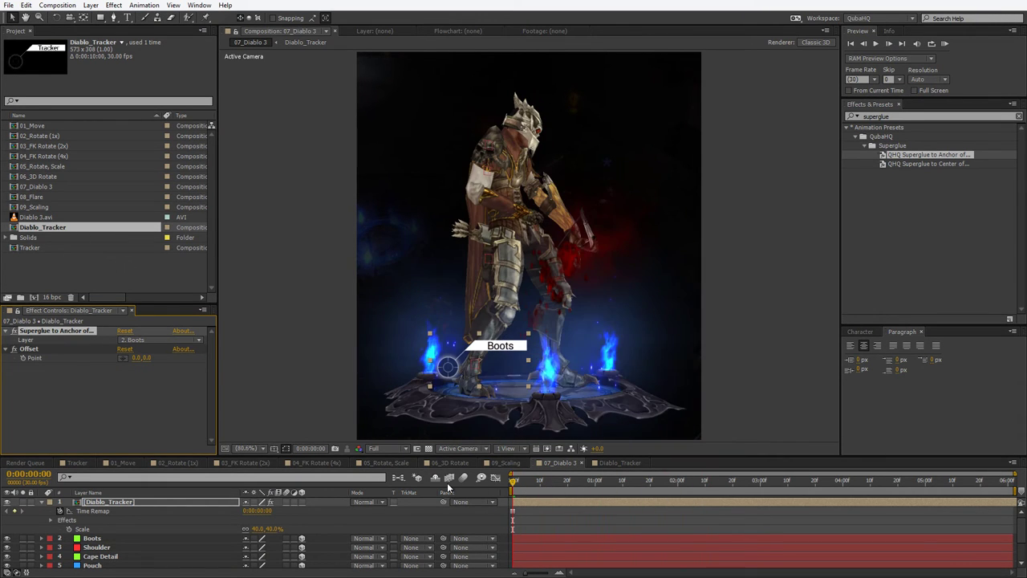
pyautogui.click(396, 481)
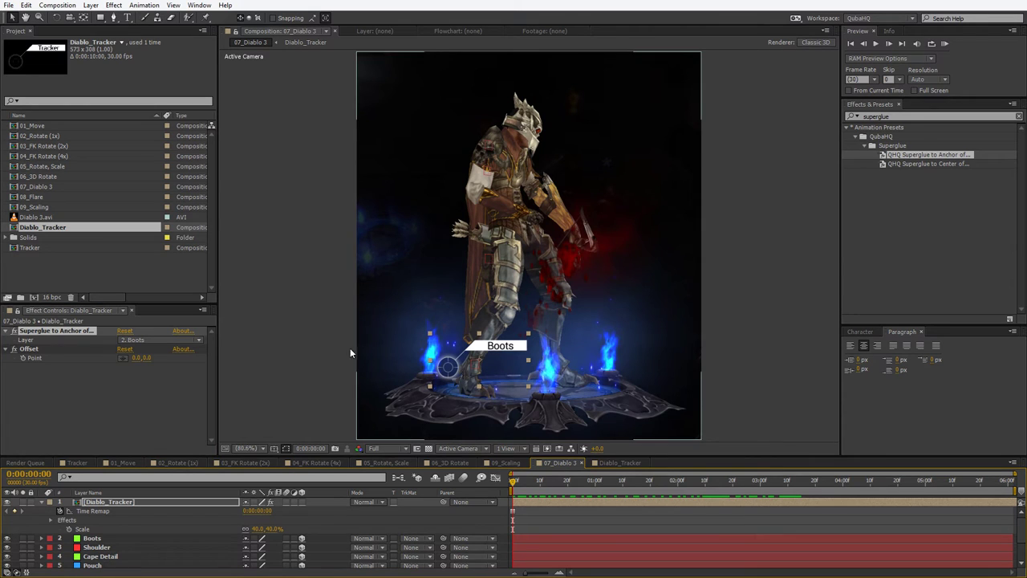
pyautogui.click(145, 340)
pyautogui.click(143, 348)
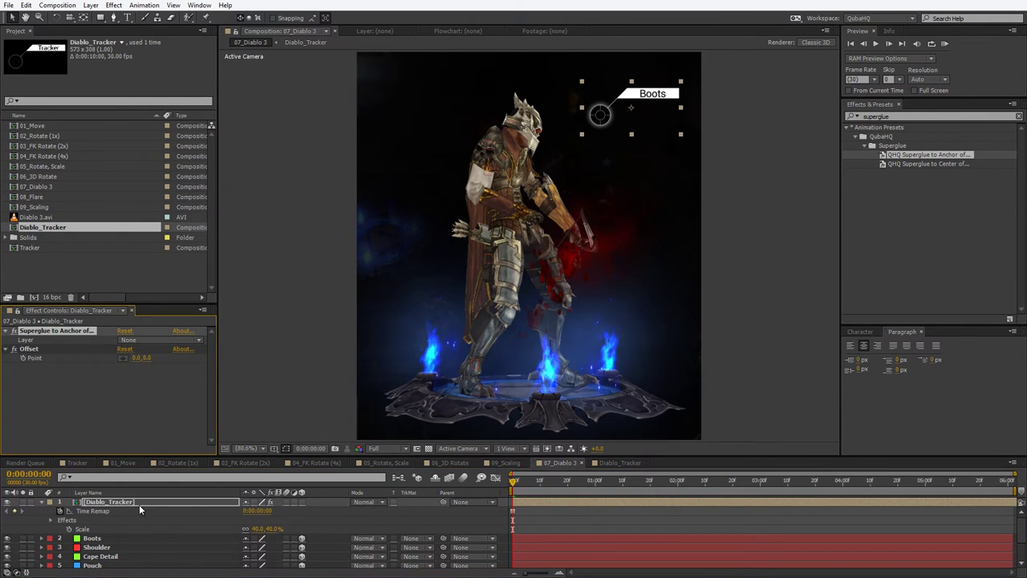
# - Move the Diablo_Tracker layer's anchor point to the centre of the target circle, at 110, 195
pyautogui.press('a')
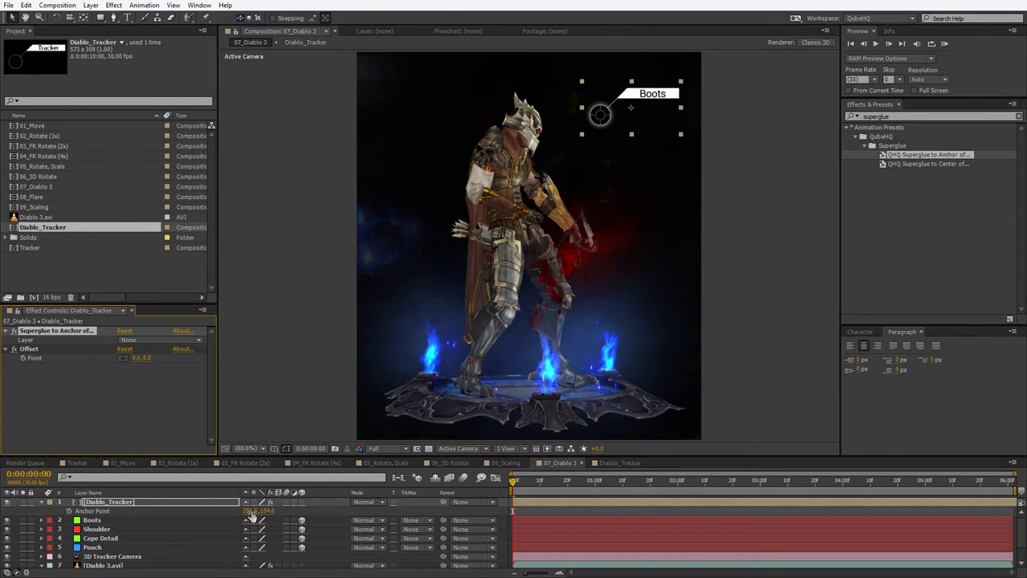
pyautogui.moveTo(249, 512); pyautogui.dragTo(162, 514)
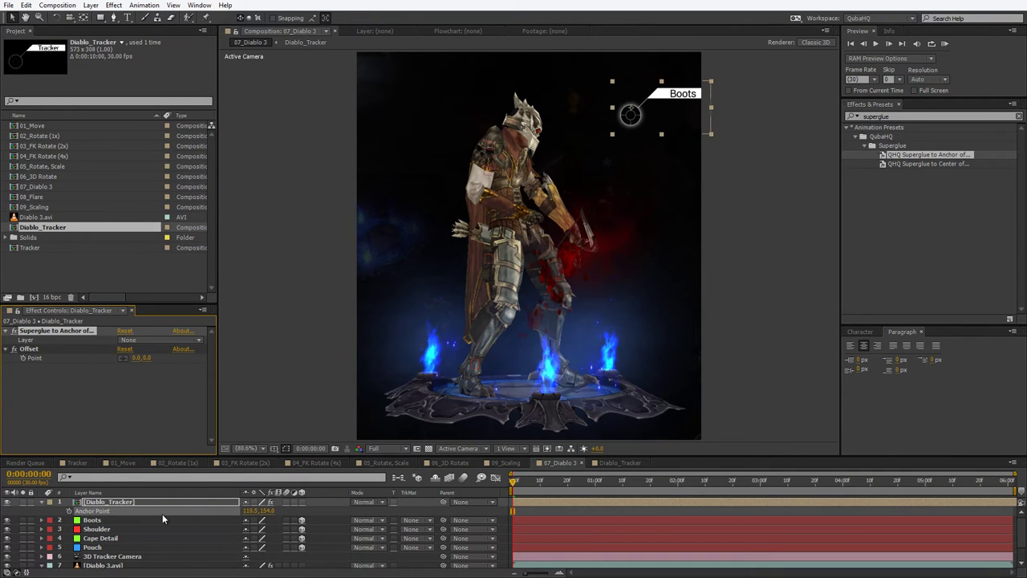
pyautogui.moveTo(276, 509); pyautogui.dragTo(289, 506)
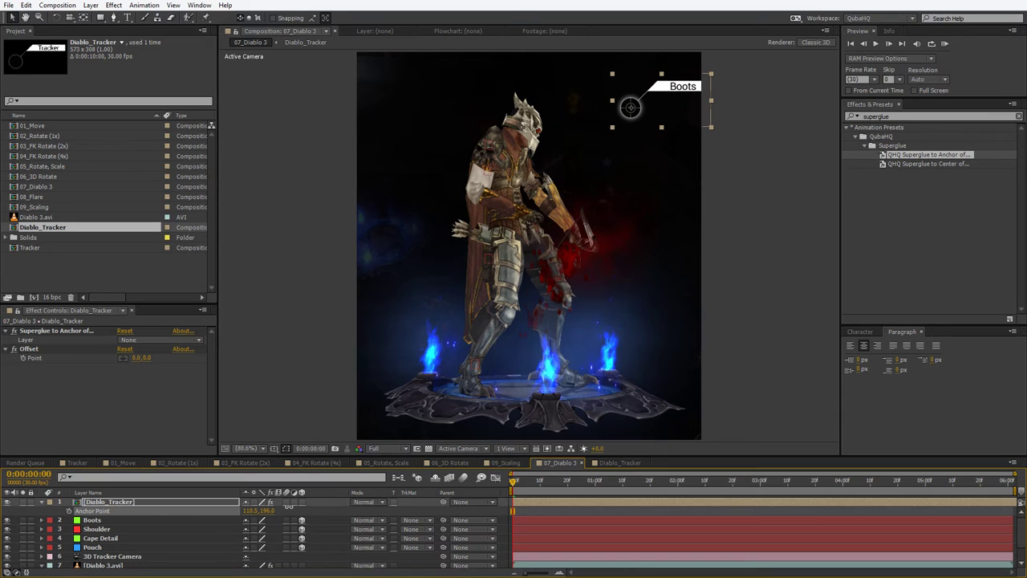
# - Glue the Diablo_Tracker label to the Boots layer with the Superglue effect and deselect it
pyautogui.click(142, 340)
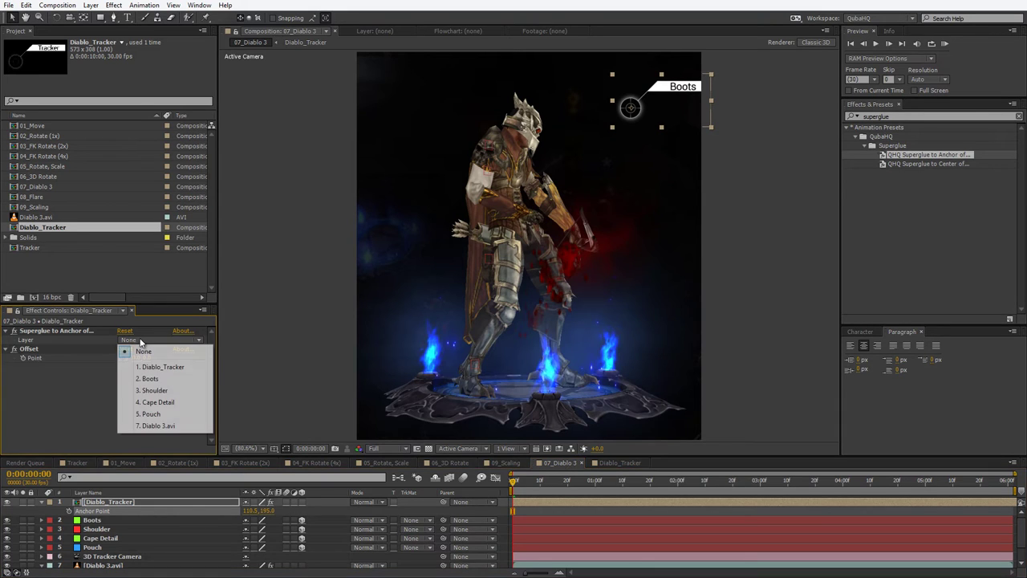
pyautogui.click(171, 380)
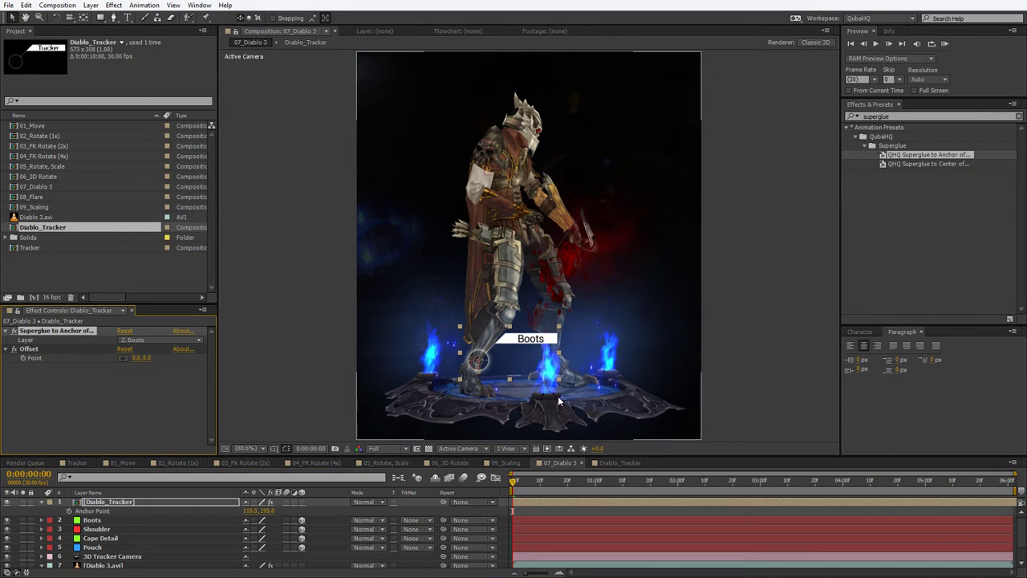
pyautogui.click(761, 303)
# - Duplicate the Diablo_Tracker layer, set the copy's time remap to 0:00:01:00 and glue it to the Shoulder layer
pyautogui.click(105, 502)
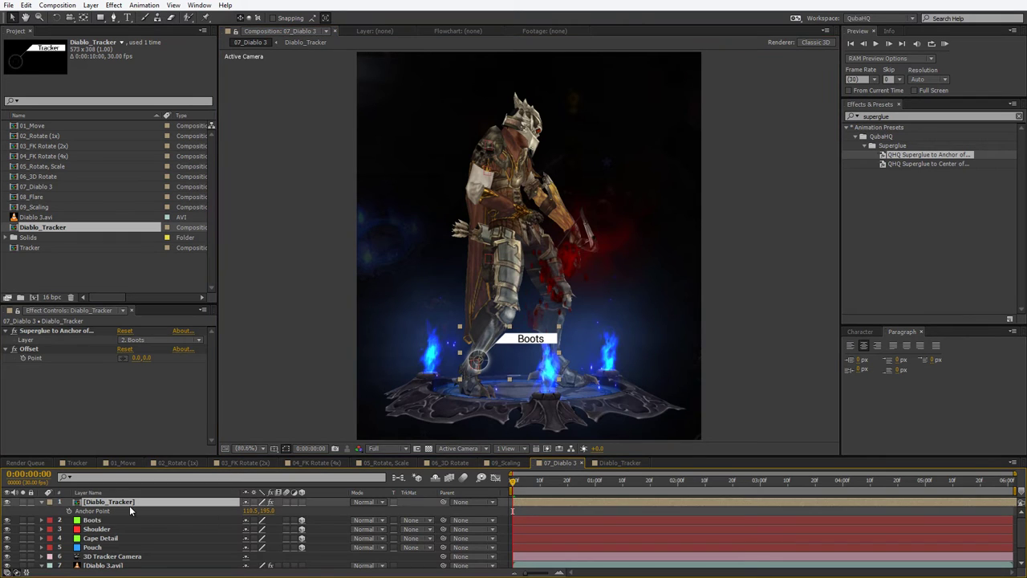
pyautogui.hotkey('ctrl', 'd')
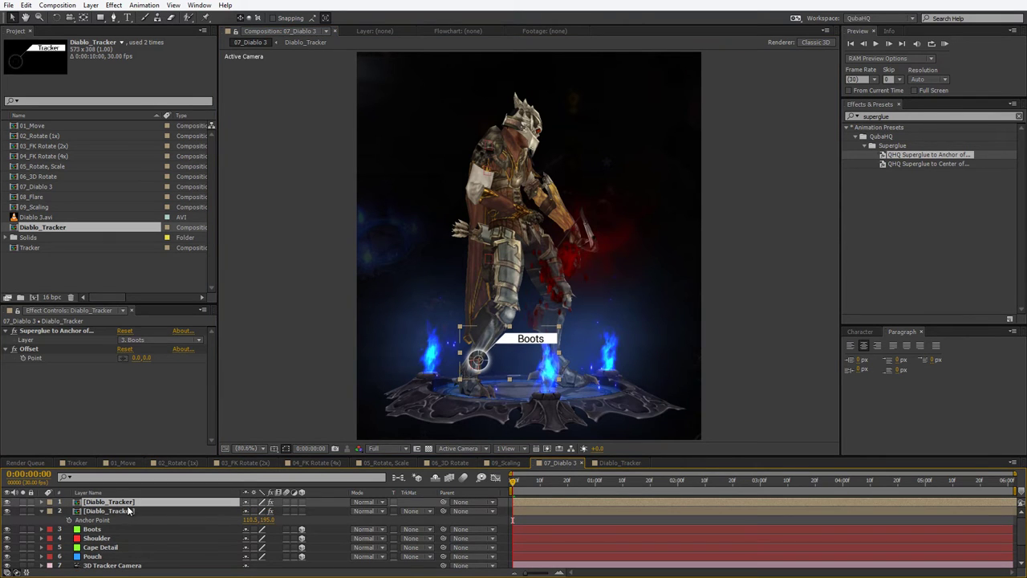
pyautogui.hotkey('ctrl', 'alt', 't')
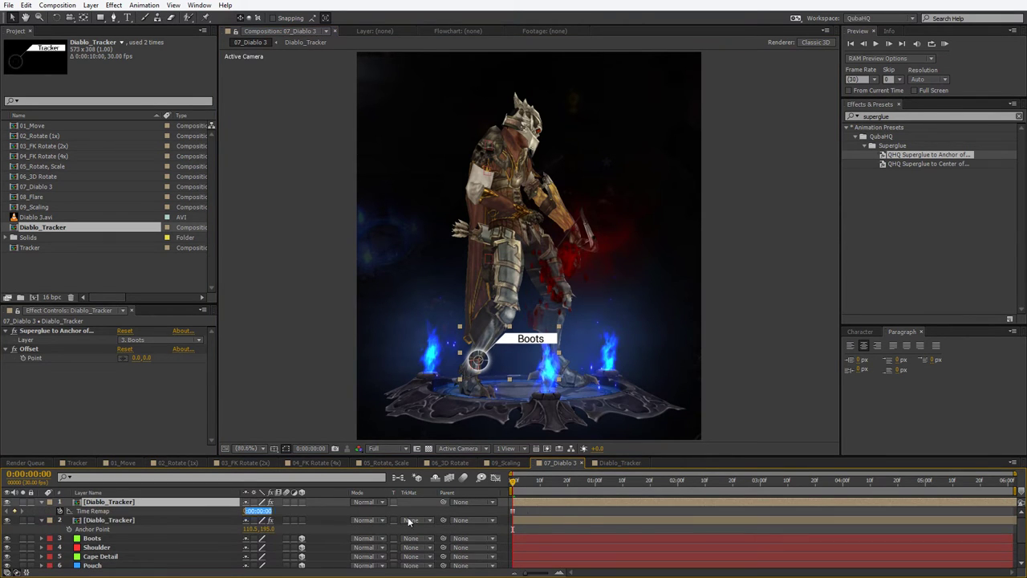
pyautogui.write('100')
pyautogui.press('Return')
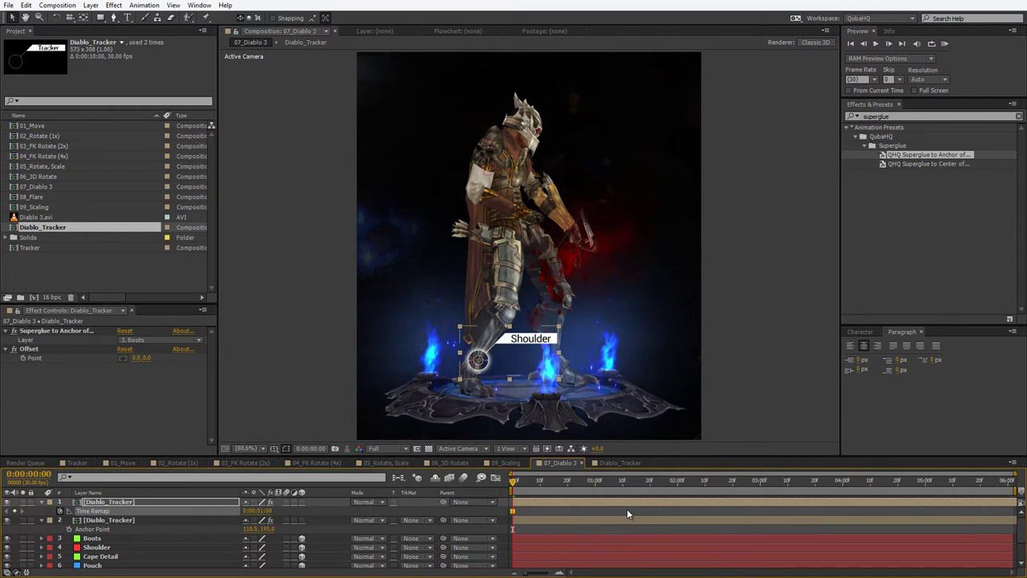
pyautogui.click(140, 340)
pyautogui.click(160, 403)
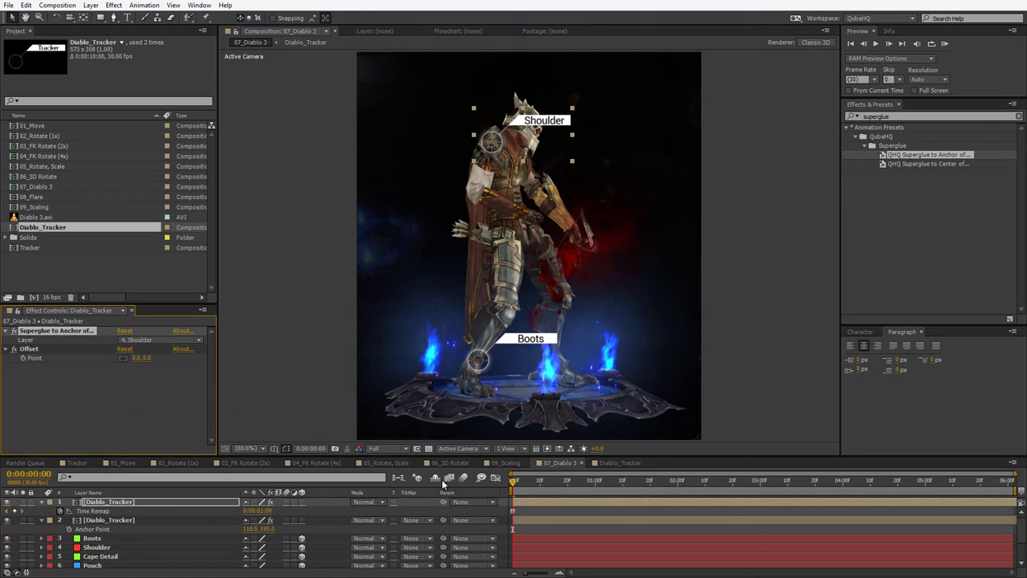
# - Duplicate the Shoulder label layer, set the copy's time remap to 0:00:02:00 and glue it to the Pouch layer
pyautogui.click(122, 501)
pyautogui.hotkey('ctrl', 'd')
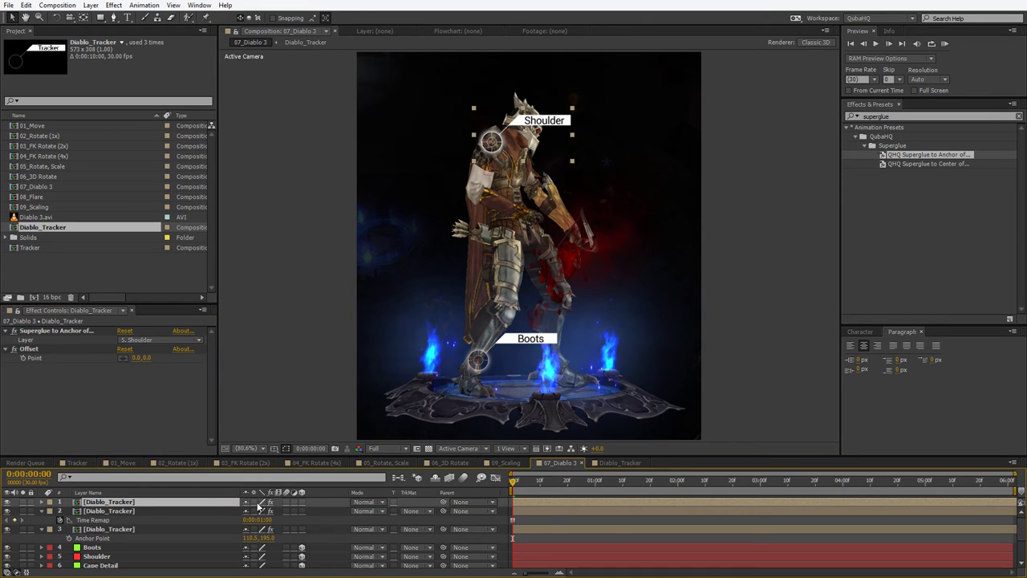
pyautogui.press('u')
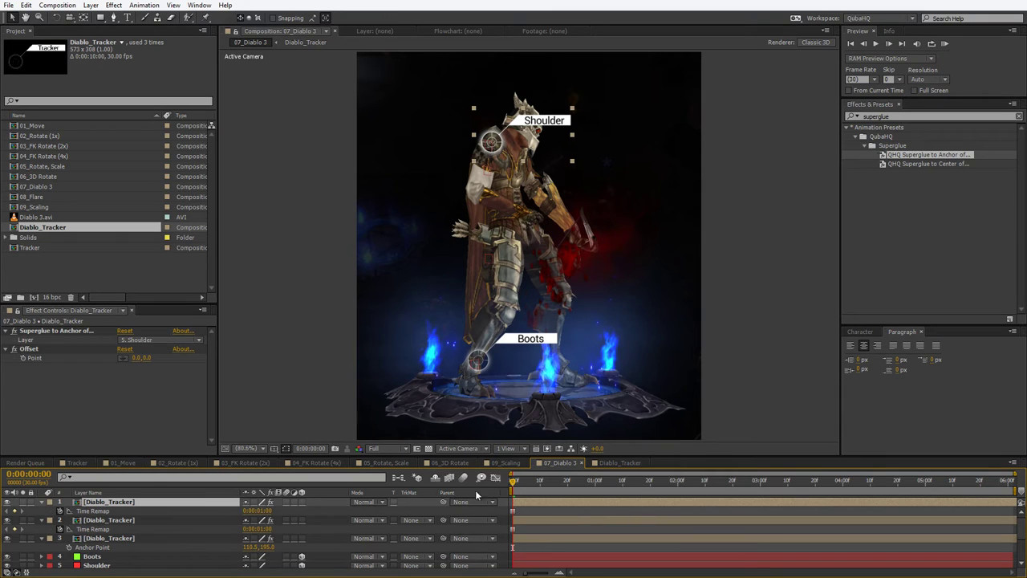
pyautogui.click(255, 511)
pyautogui.write('200')
pyautogui.press('Return')
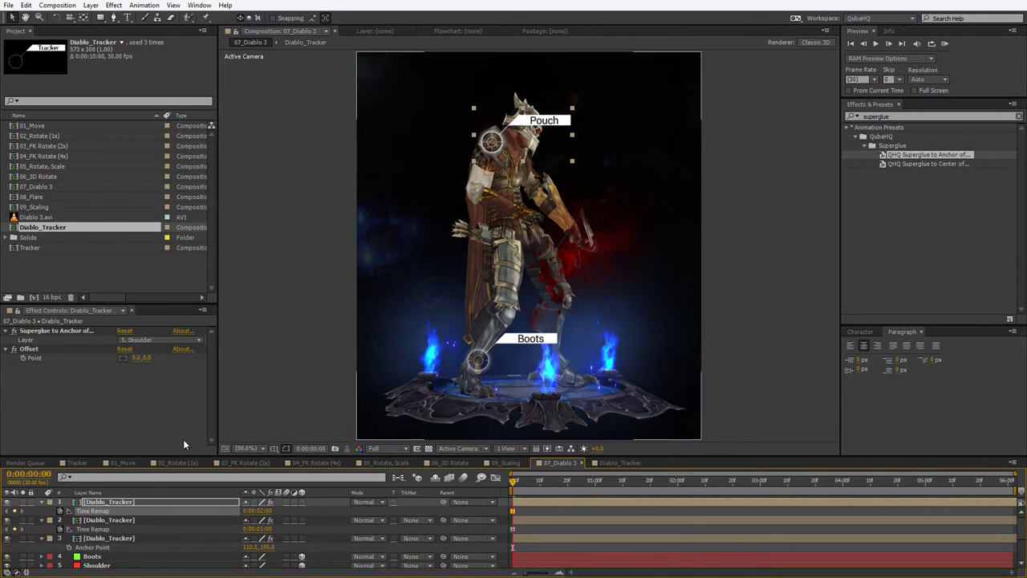
pyautogui.click(163, 339)
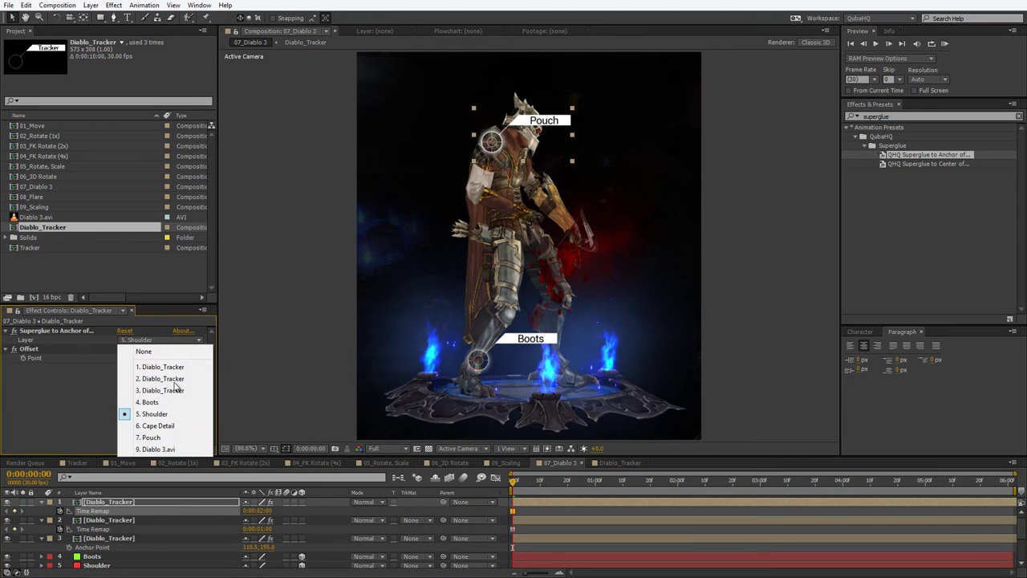
pyautogui.click(167, 438)
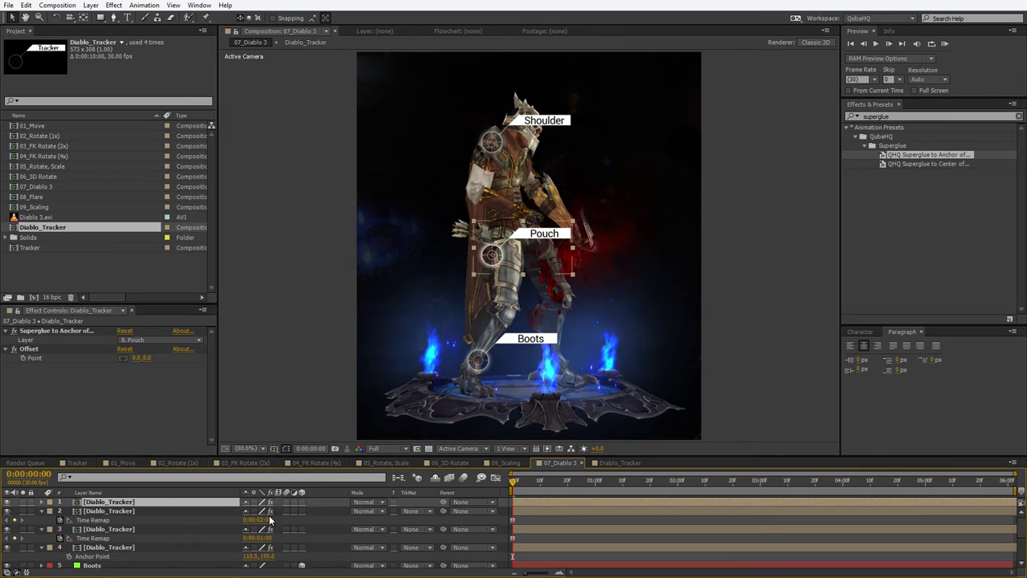
# - Duplicate the Pouch label layer, set the copy's time remap to 0:00:03:00 and glue it to the Cape Detail layer
pyautogui.hotkey('ctrl', 'd')
pyautogui.click(270, 510)
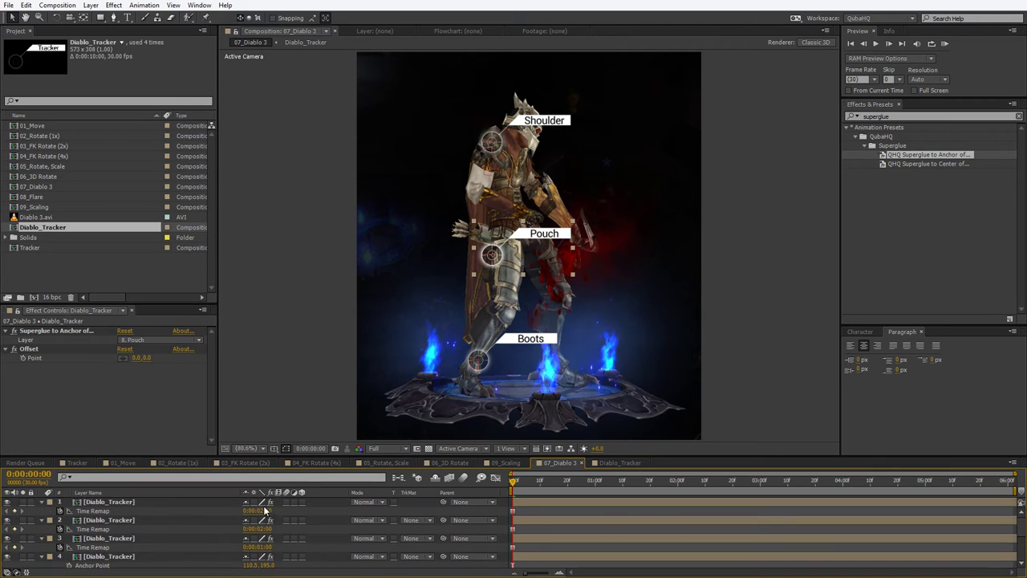
pyautogui.write('300')
pyautogui.press('Return')
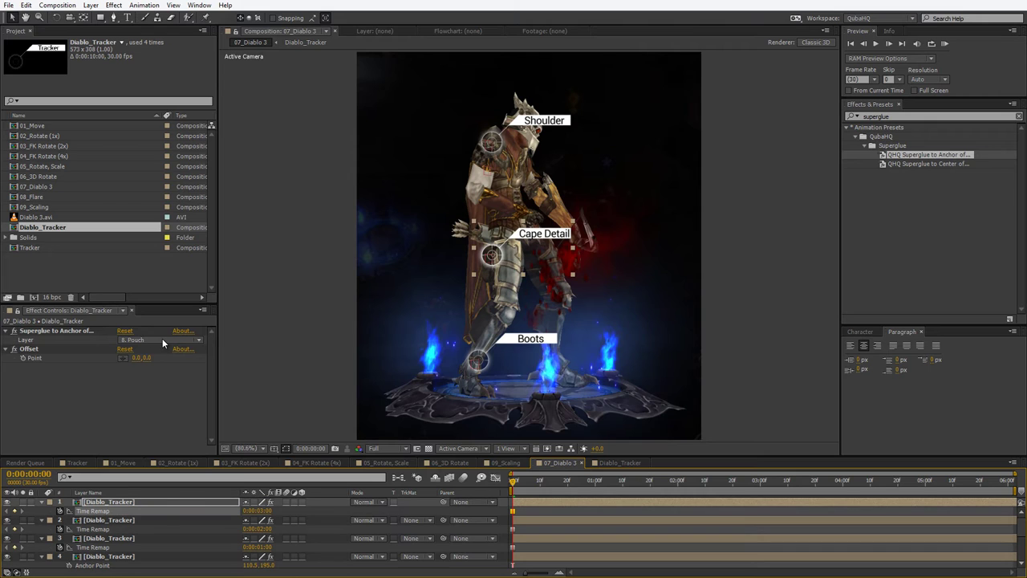
pyautogui.click(162, 338)
pyautogui.click(171, 438)
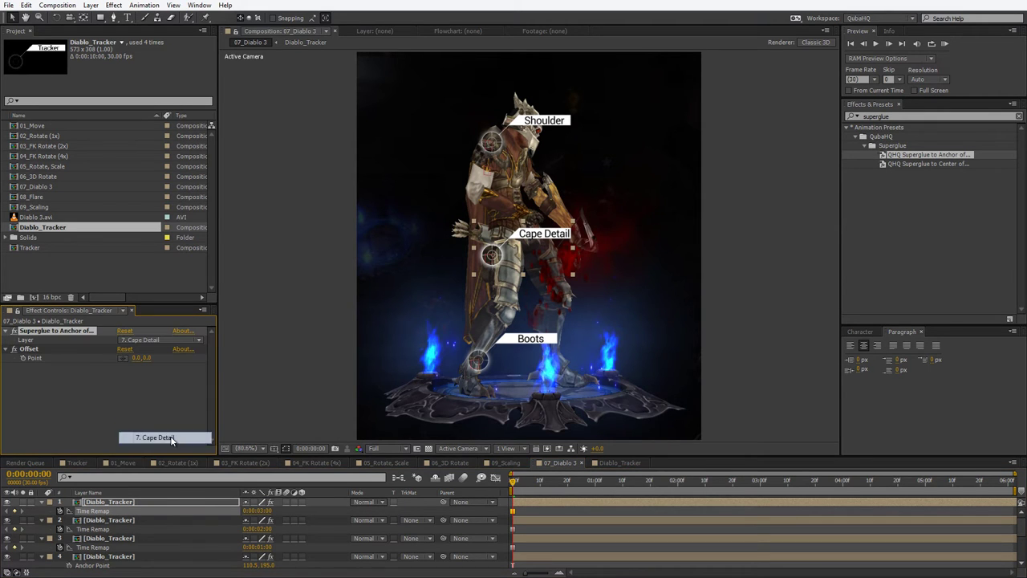
# - Deselect the layers and preview the four labels following the rotating Diablo 3 character
pyautogui.click(283, 381)
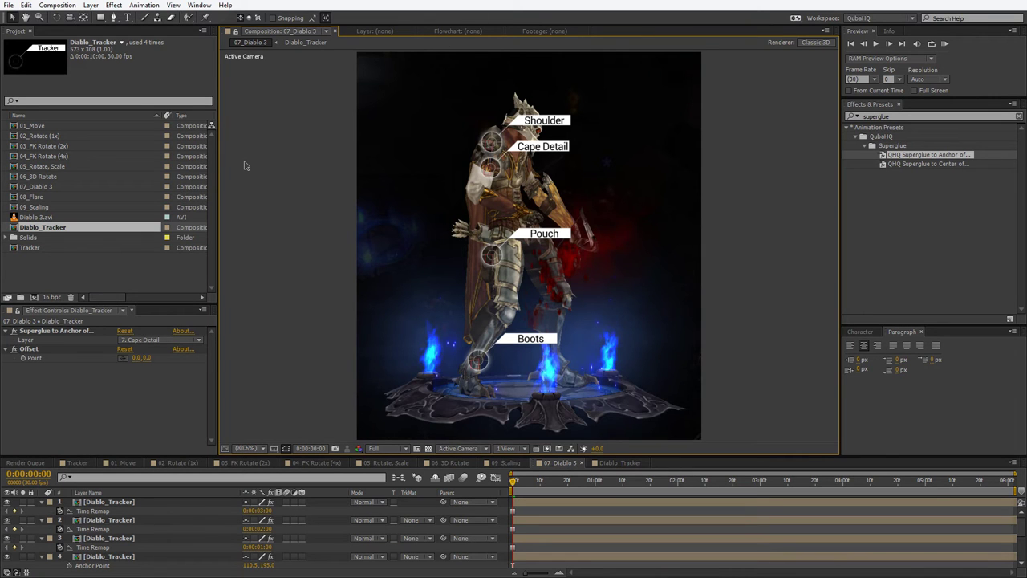
pyautogui.press('space')
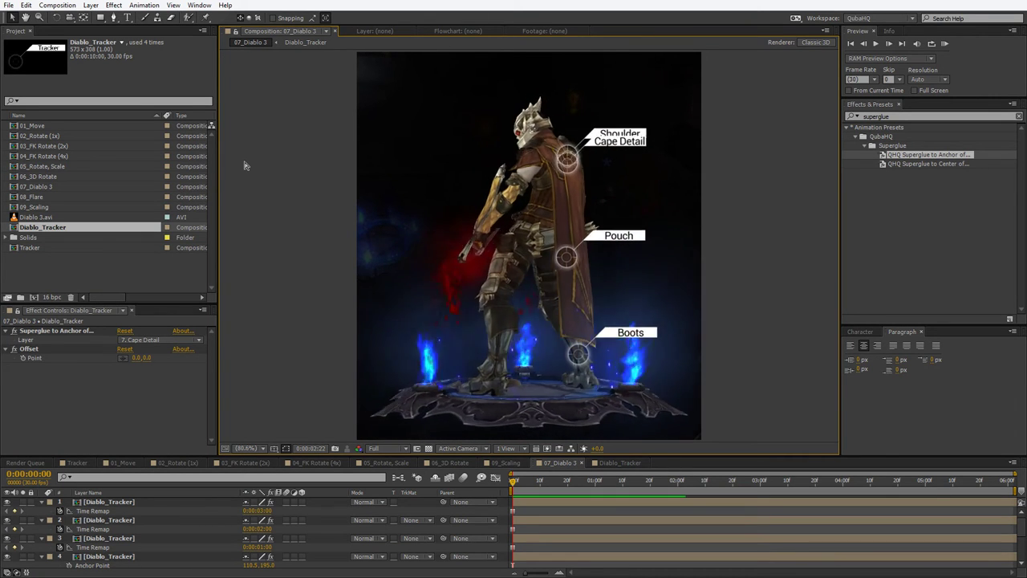
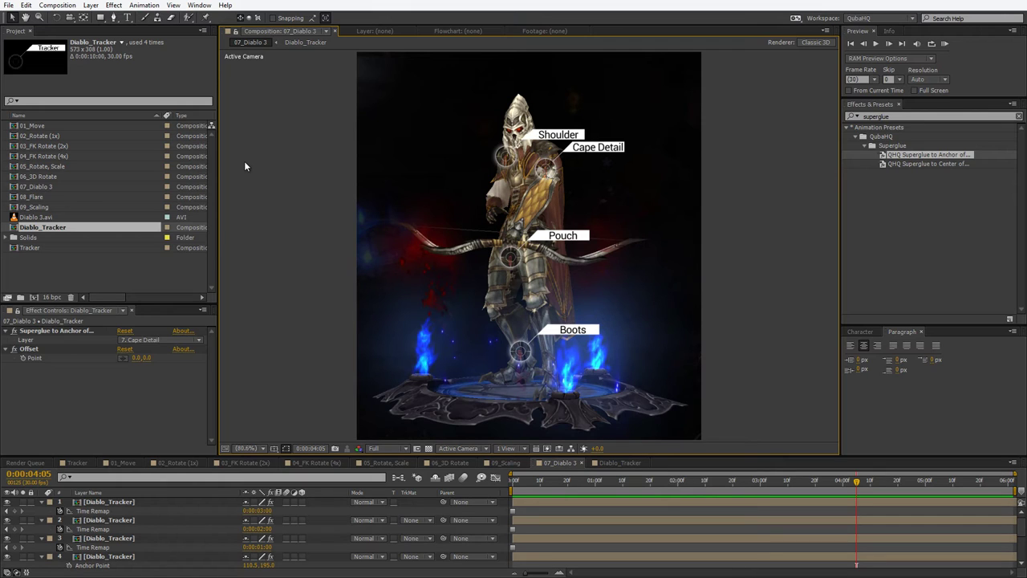
# - Open the 08_Flare composition and enlarge the viewer area so the whole frame is visible
pyautogui.doubleClick(35, 197)
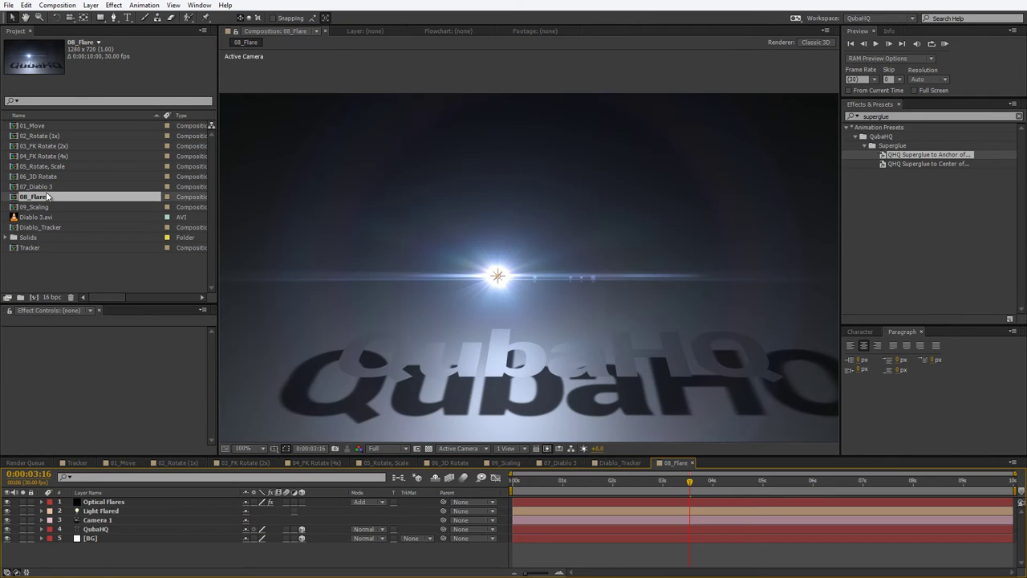
pyautogui.click(836, 281)
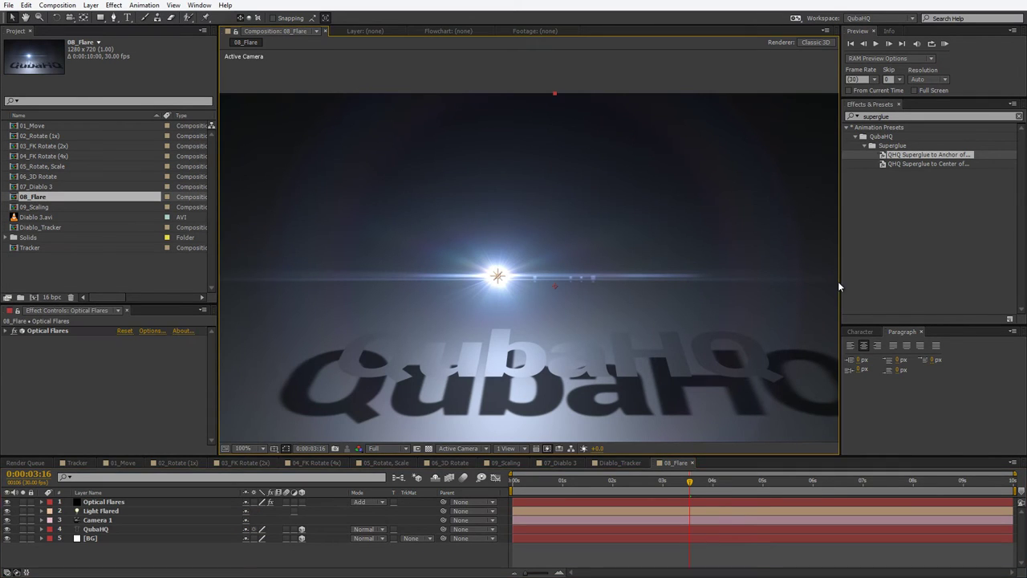
pyautogui.moveTo(868, 279); pyautogui.dragTo(883, 276)
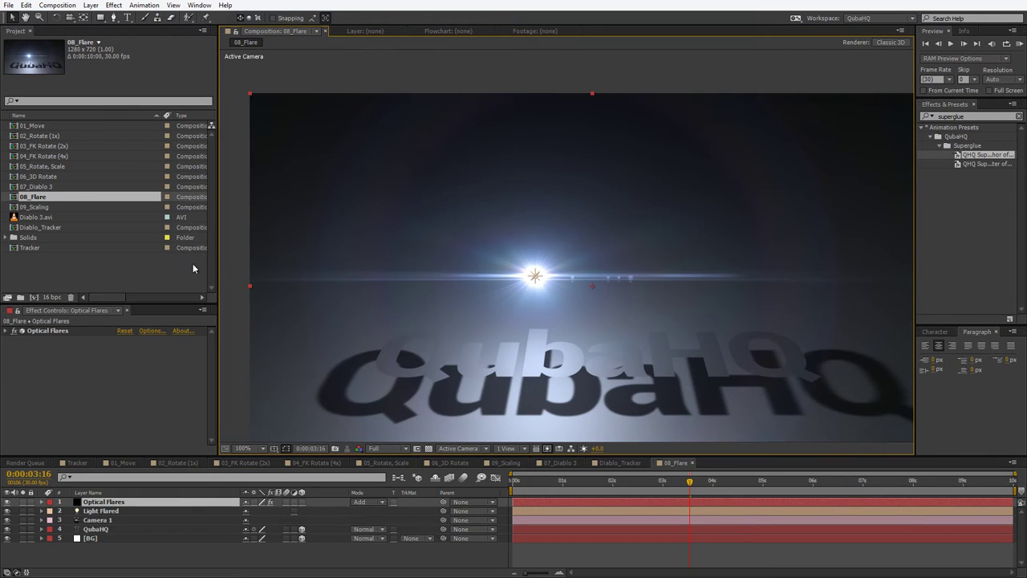
pyautogui.moveTo(222, 258); pyautogui.dragTo(141, 259)
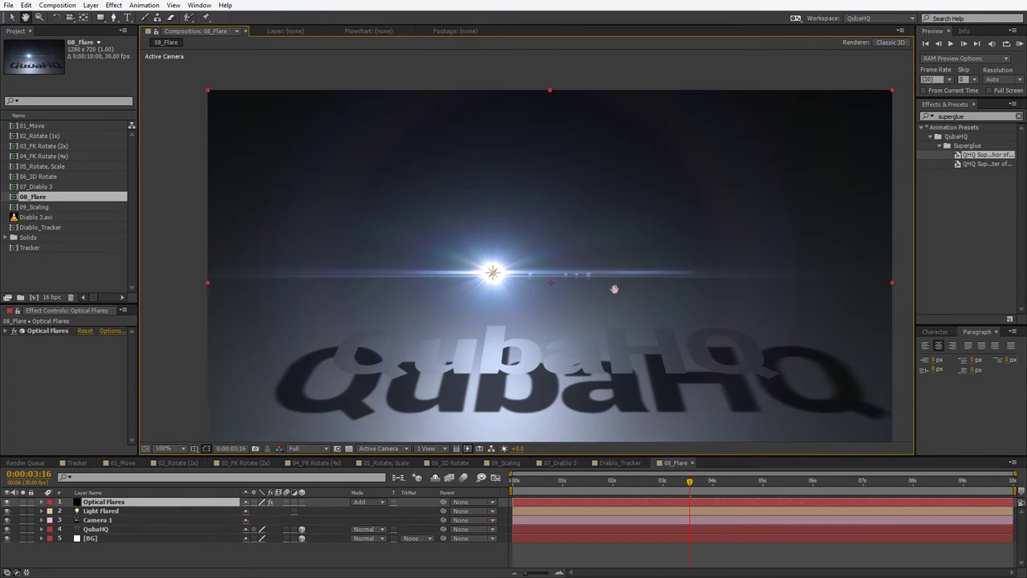
pyautogui.moveTo(612, 289)
pyautogui.mouseDown()
pyautogui.moveTo(614, 259)
pyautogui.moveTo(608, 285)
pyautogui.mouseUp()
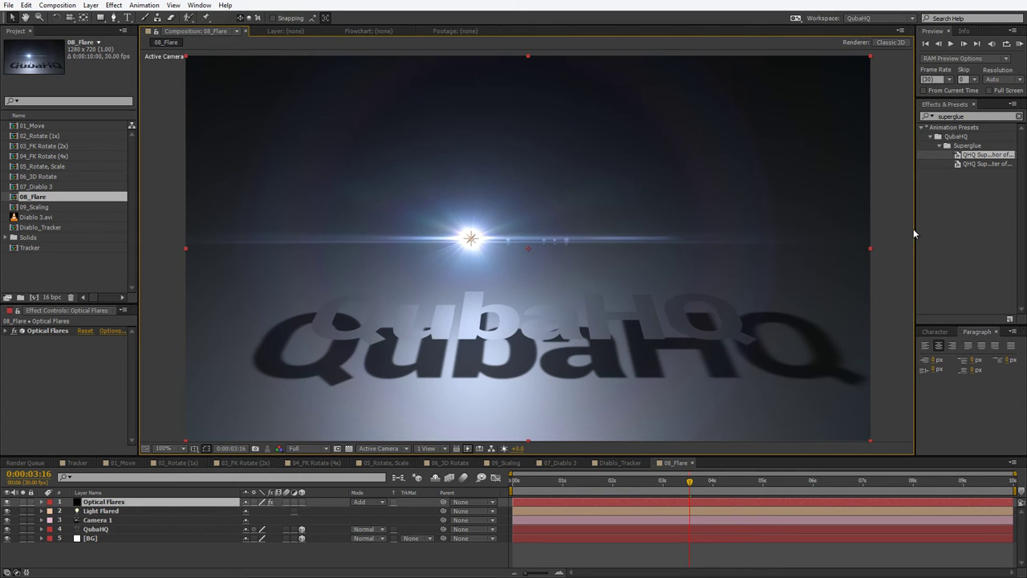
pyautogui.moveTo(916, 228)
pyautogui.mouseDown()
pyautogui.moveTo(884, 227)
pyautogui.moveTo(899, 225)
pyautogui.mouseUp()
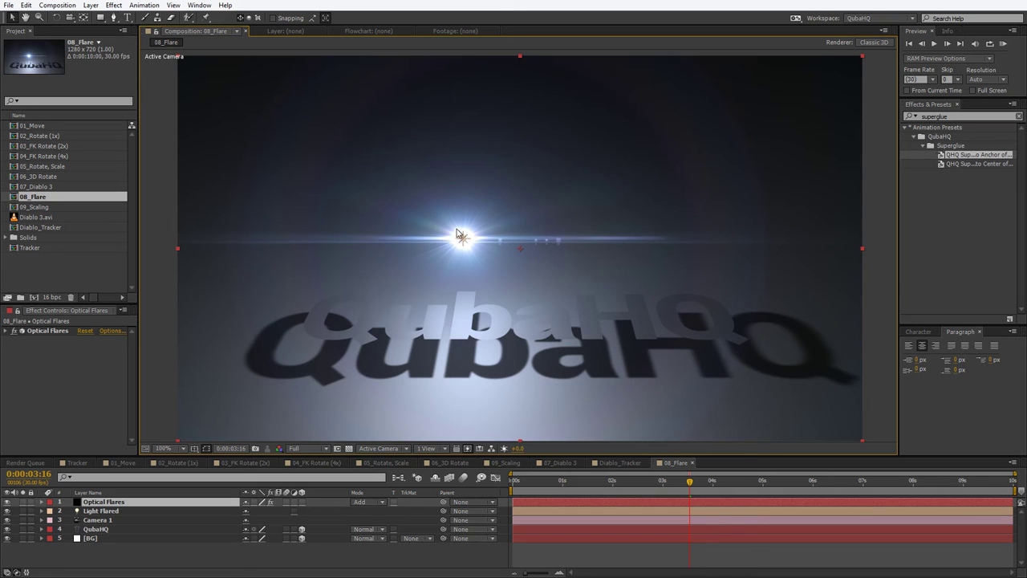
# - Preview the flare animation over the QubaHQ text with the BG layer selected
pyautogui.press('KP_5')
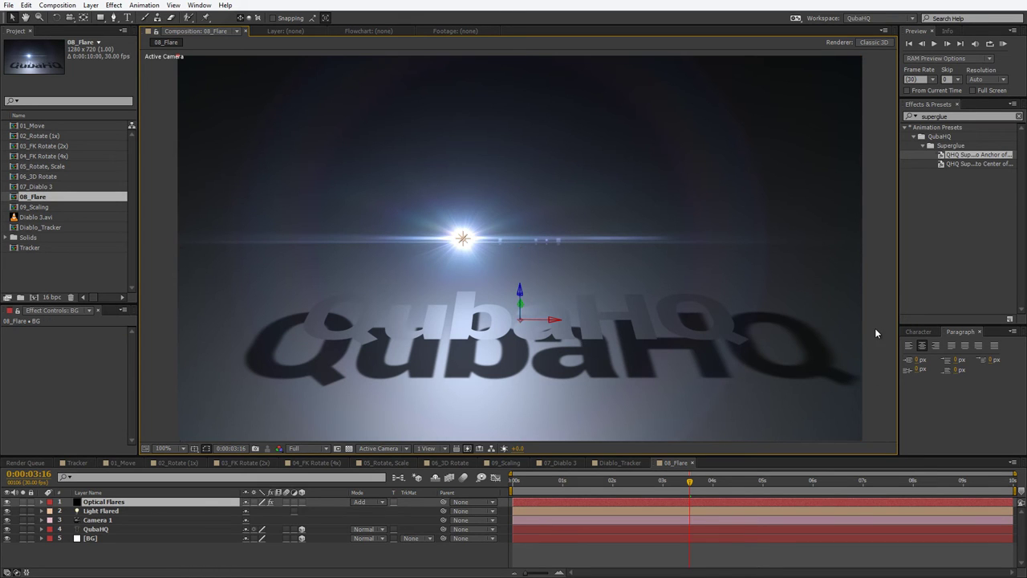
pyautogui.press('KP_0')
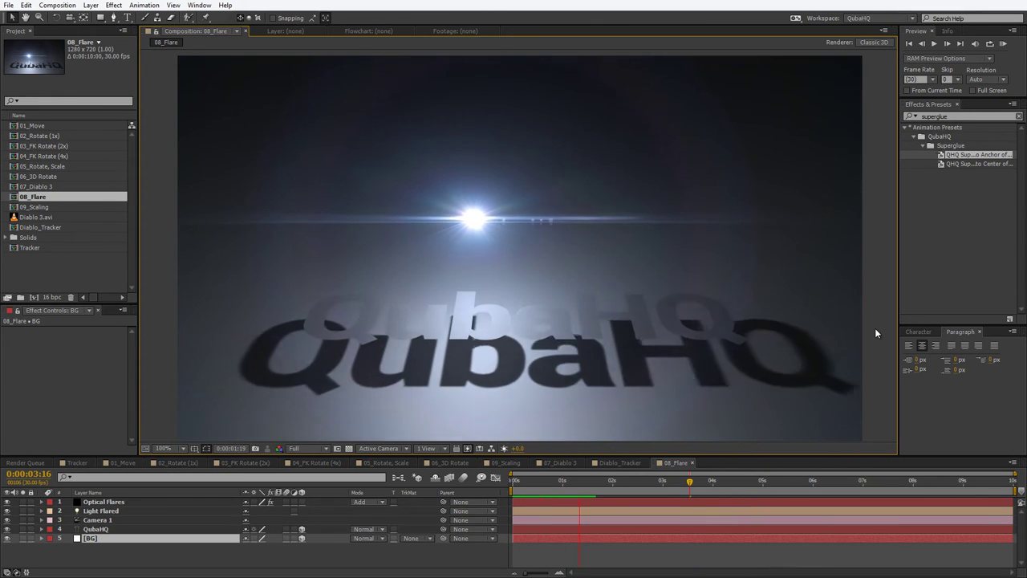
pyautogui.press('space')
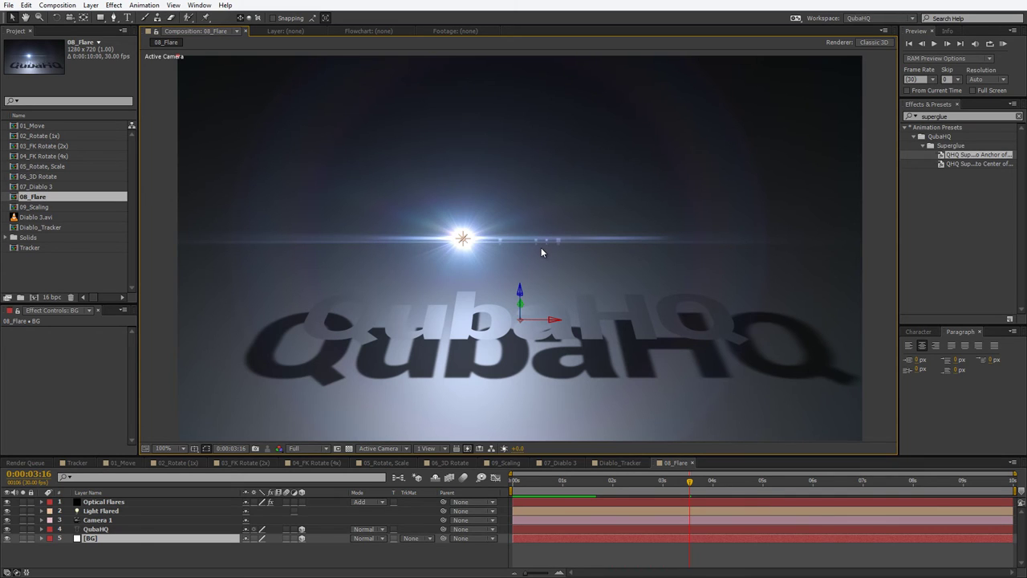
# - Apply the Twirl effect to the Optical Flares layer and place its centre on the flare at 532, 341
pyautogui.click(103, 502)
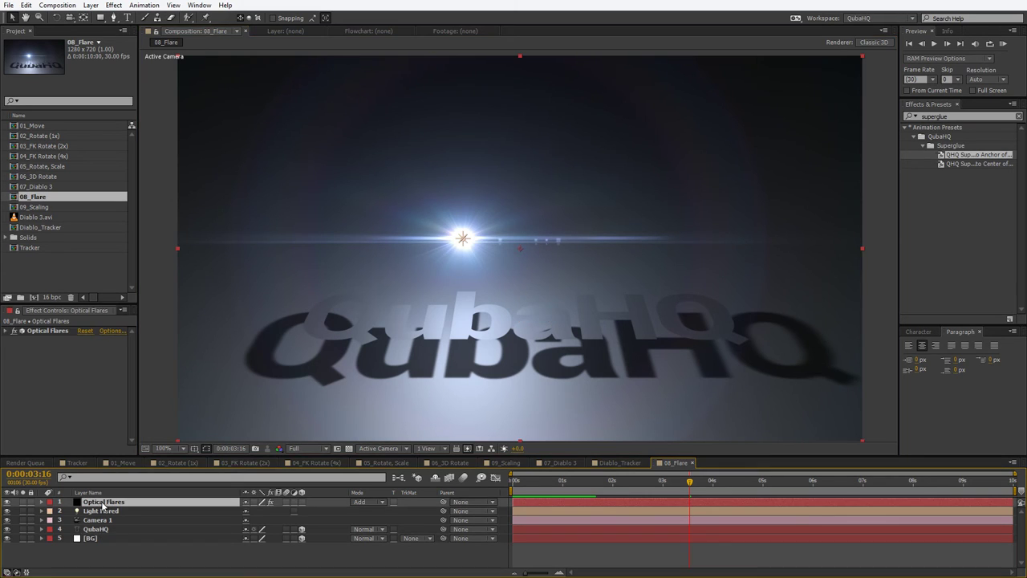
pyautogui.click(39, 331)
pyautogui.click(962, 116)
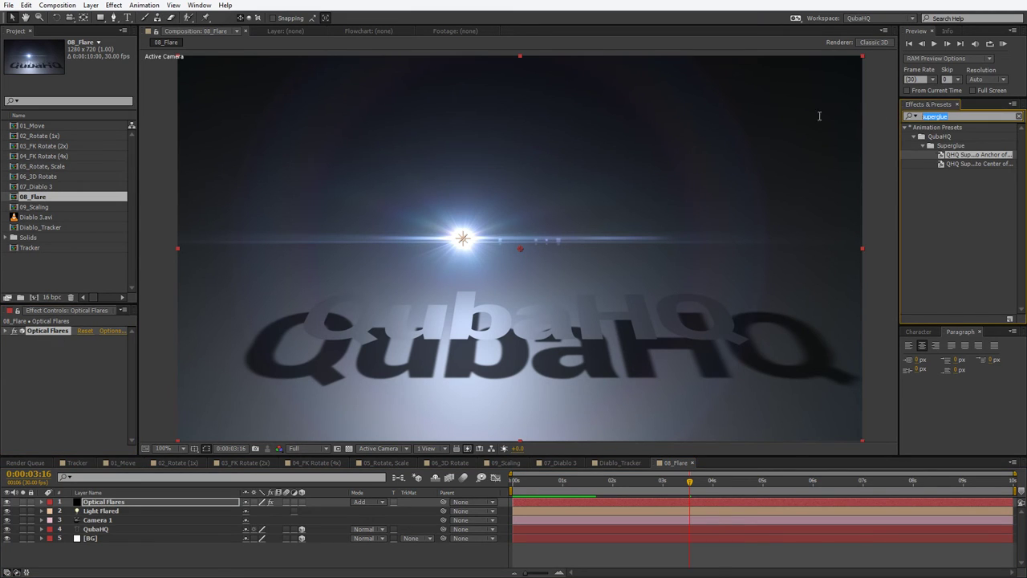
pyautogui.write('twirl')
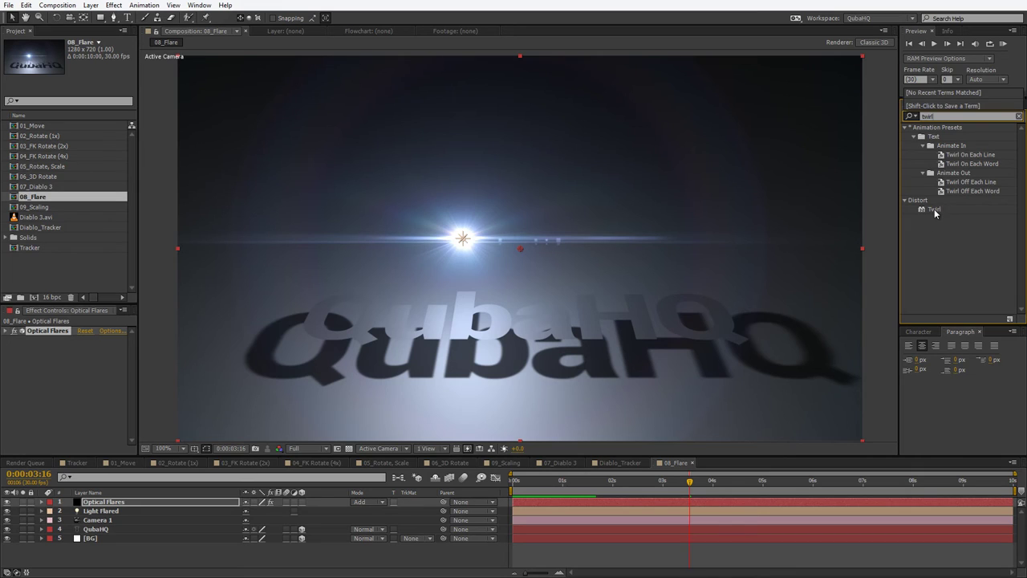
pyautogui.doubleClick(934, 208)
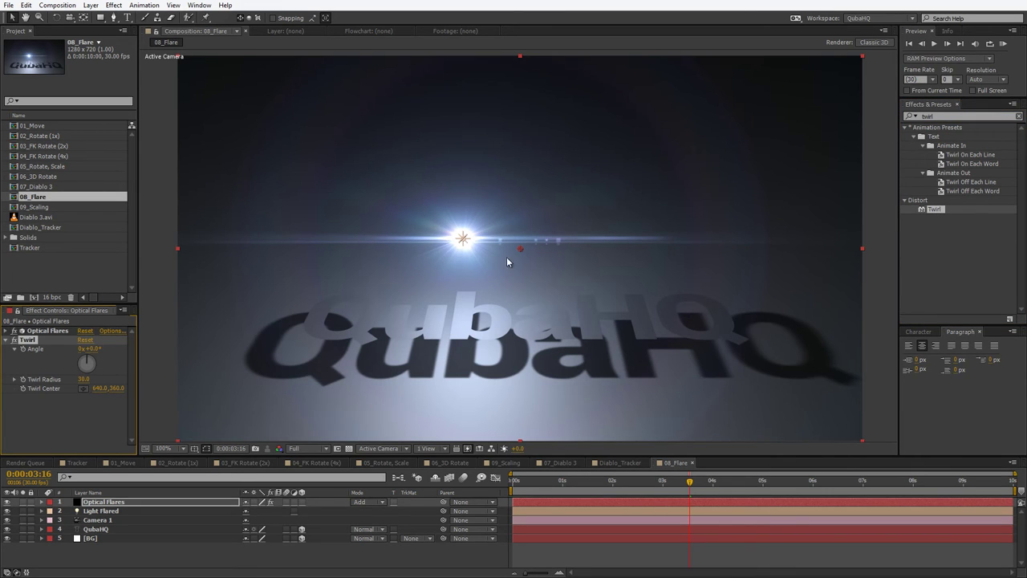
pyautogui.moveTo(518, 250)
pyautogui.mouseDown()
pyautogui.moveTo(312, 312)
pyautogui.moveTo(591, 252)
pyautogui.moveTo(496, 267)
pyautogui.moveTo(463, 239)
pyautogui.mouseUp()
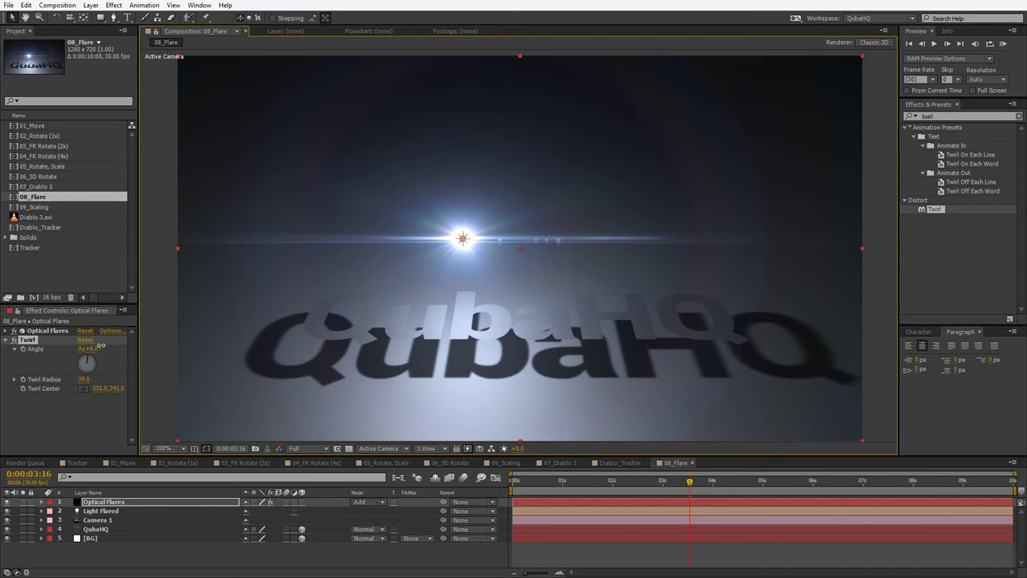
# - Set the Twirl effect's Angle to 15° and its Twirl Radius to 15 on the Optical Flares layer
pyautogui.moveTo(90, 349); pyautogui.dragTo(95, 347)
pyautogui.click(85, 379)
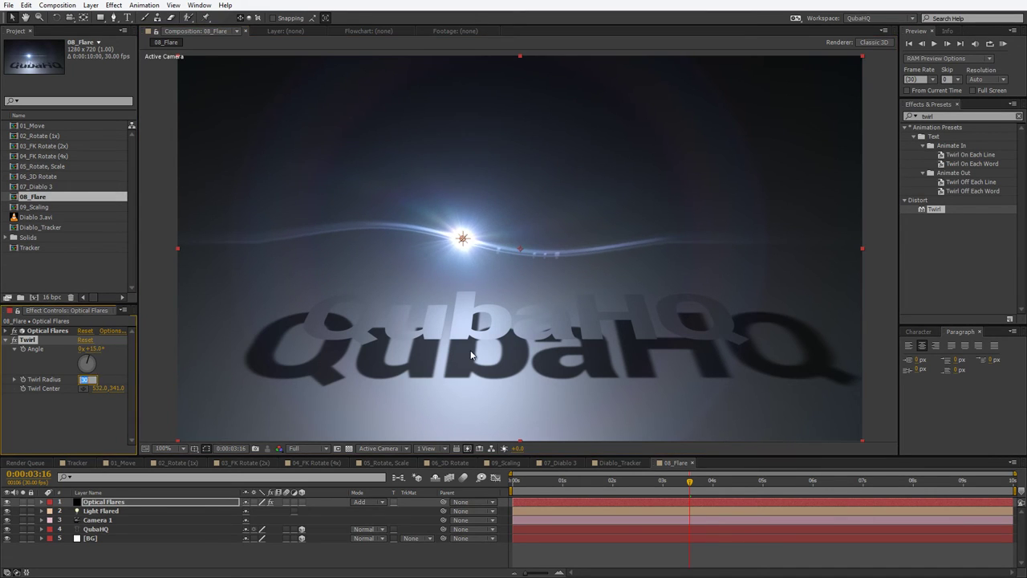
pyautogui.press('Return')
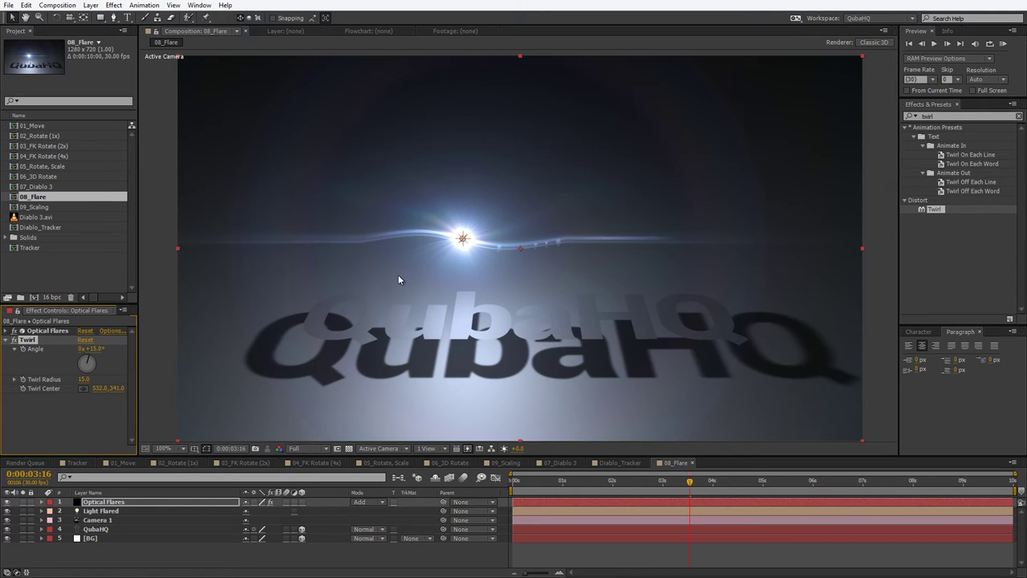
# - Preview the flare animation with the Twirl distortion applied and deselect the layer
pyautogui.press('KP_0')
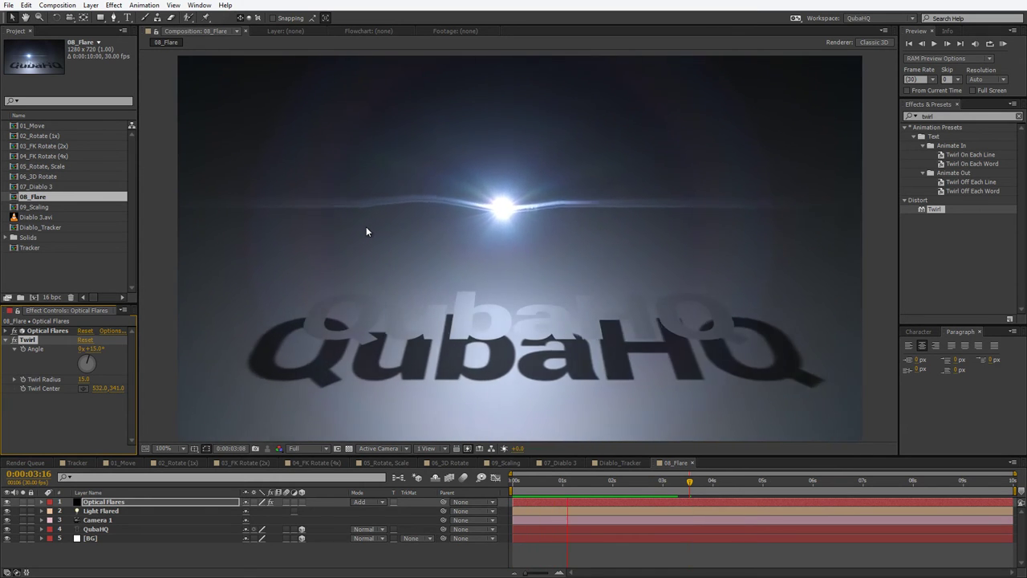
pyautogui.press('space')
pyautogui.click(113, 554)
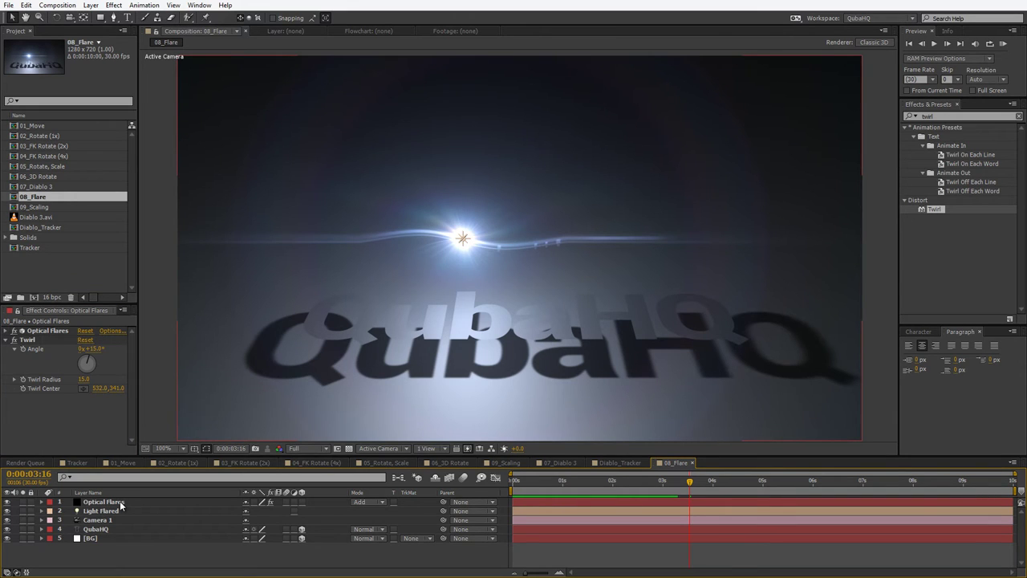
# - Create a red solid 25 px wide and 25 px high in the 08_Flare composition
pyautogui.hotkey('ctrl', 'y')
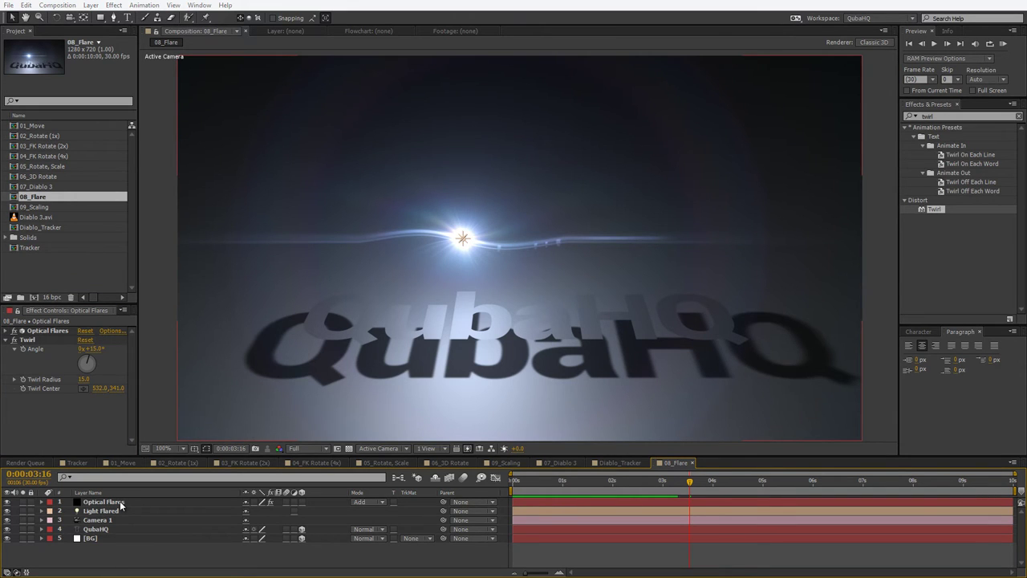
pyautogui.click(299, 177)
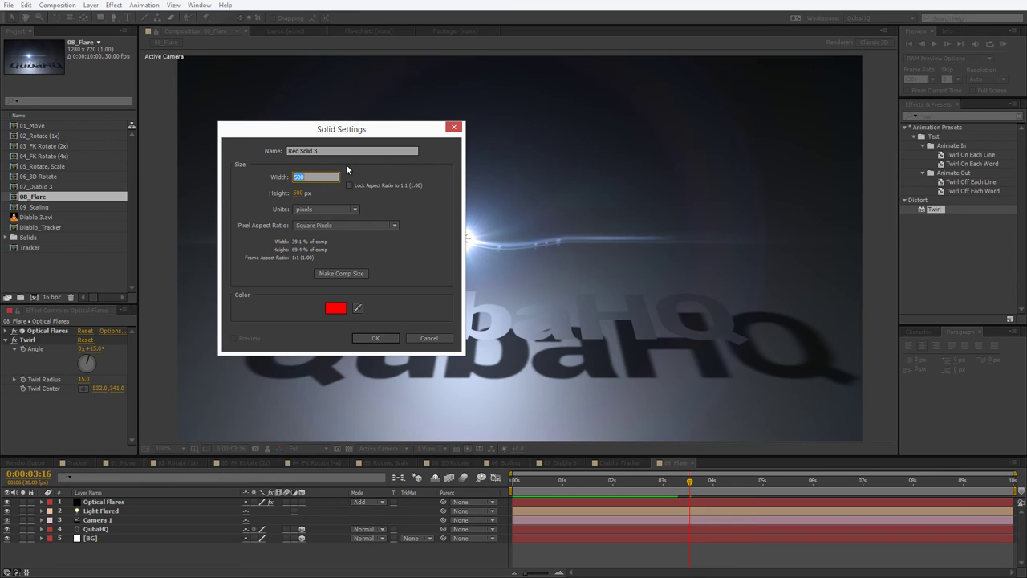
pyautogui.write('25')
pyautogui.press('Tab')
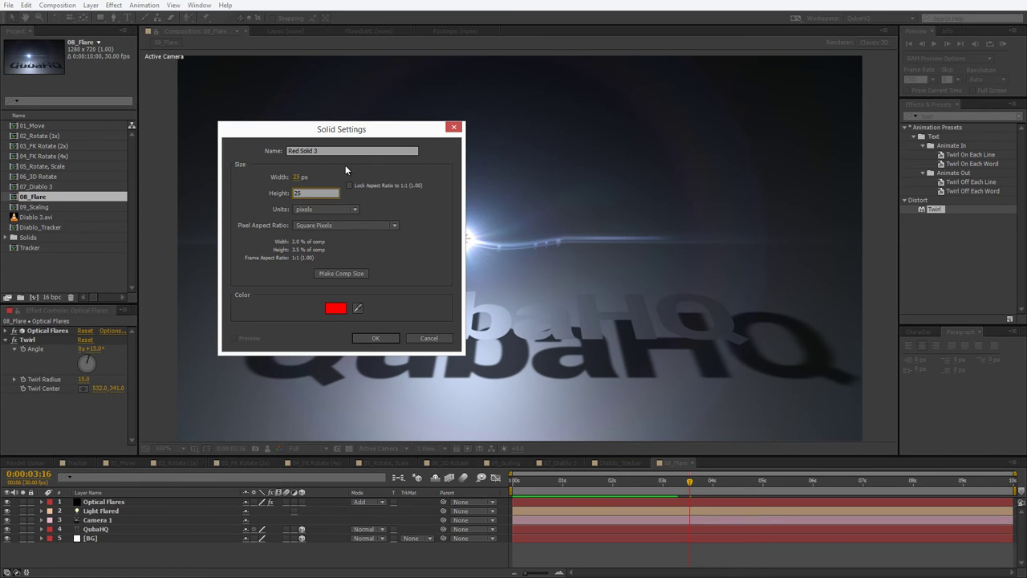
pyautogui.click(372, 337)
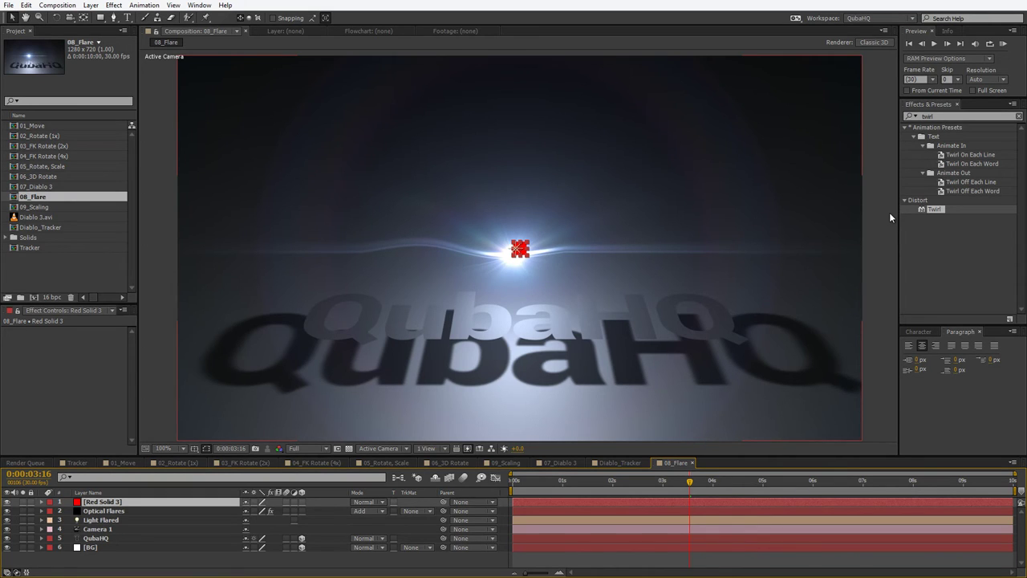
# - Apply the QHQ Superglue to Anchor preset to the red solid and check which target layers it offers
pyautogui.click(935, 246)
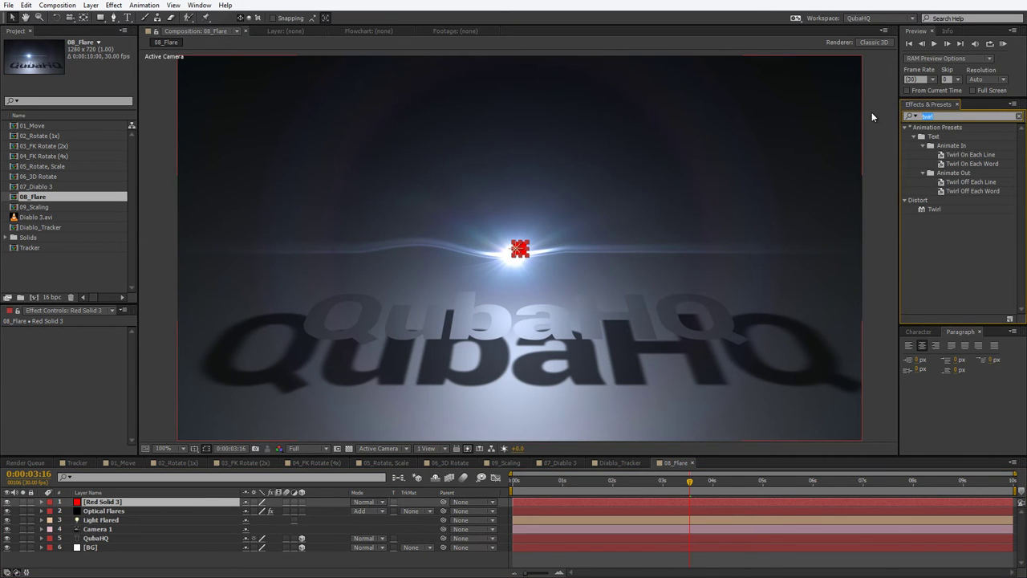
pyautogui.write('super')
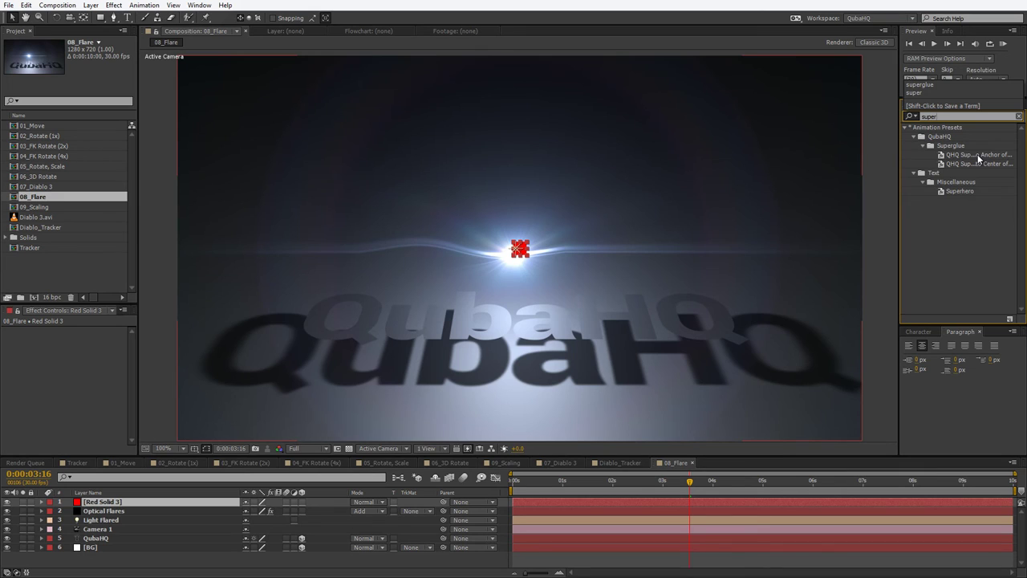
pyautogui.doubleClick(978, 154)
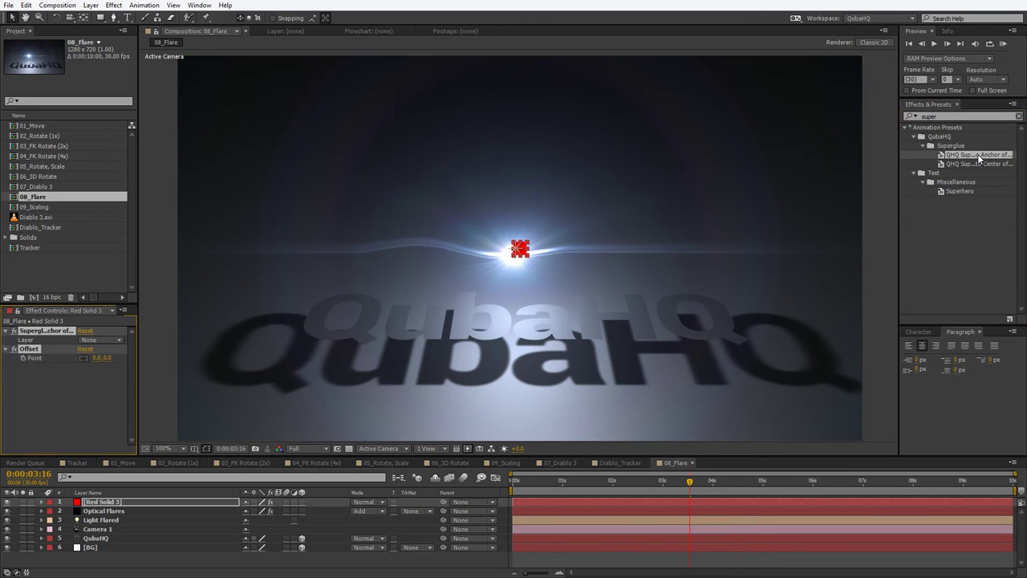
pyautogui.click(104, 341)
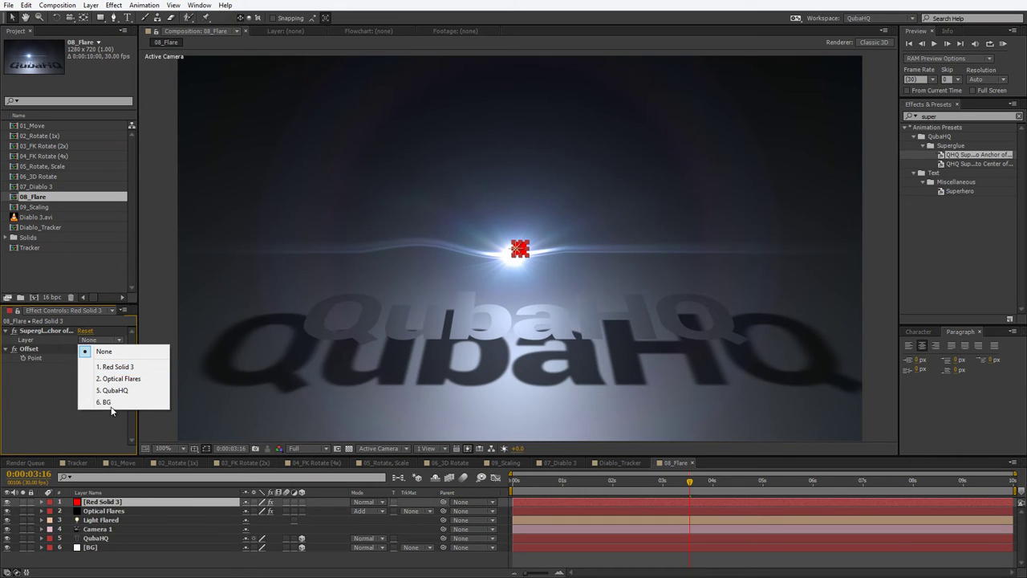
pyautogui.click(50, 423)
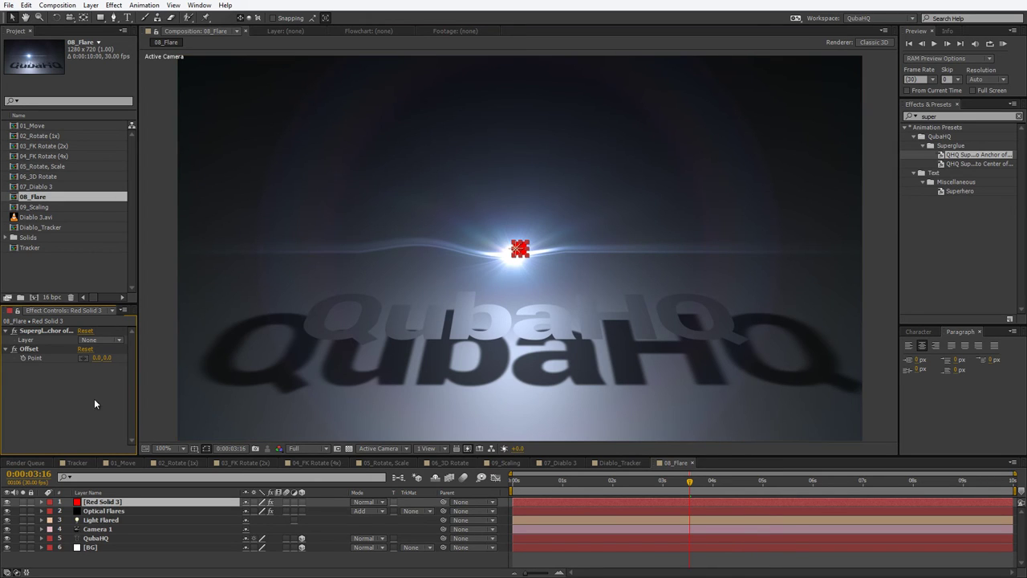
# - Add a null object to the composition and rename it Tracking Null
pyautogui.click(200, 561)
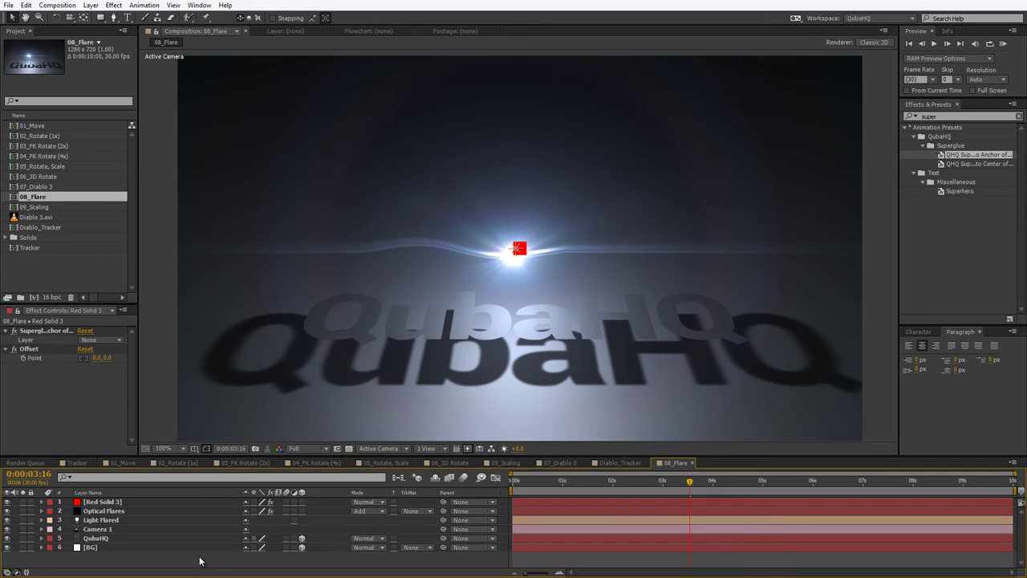
pyautogui.hotkey('ctrl', 'alt', 'shift', 'y')
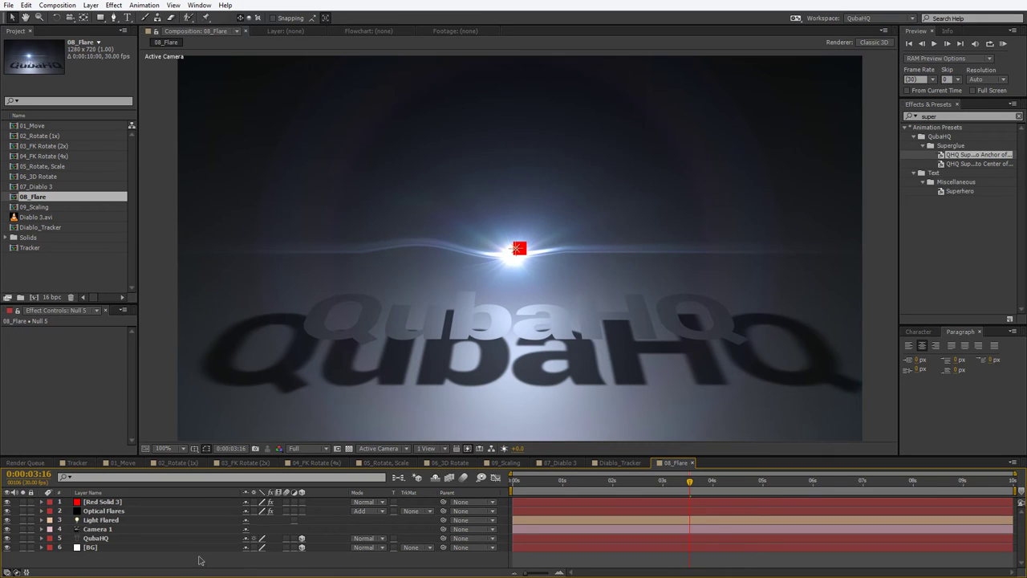
pyautogui.press('Return')
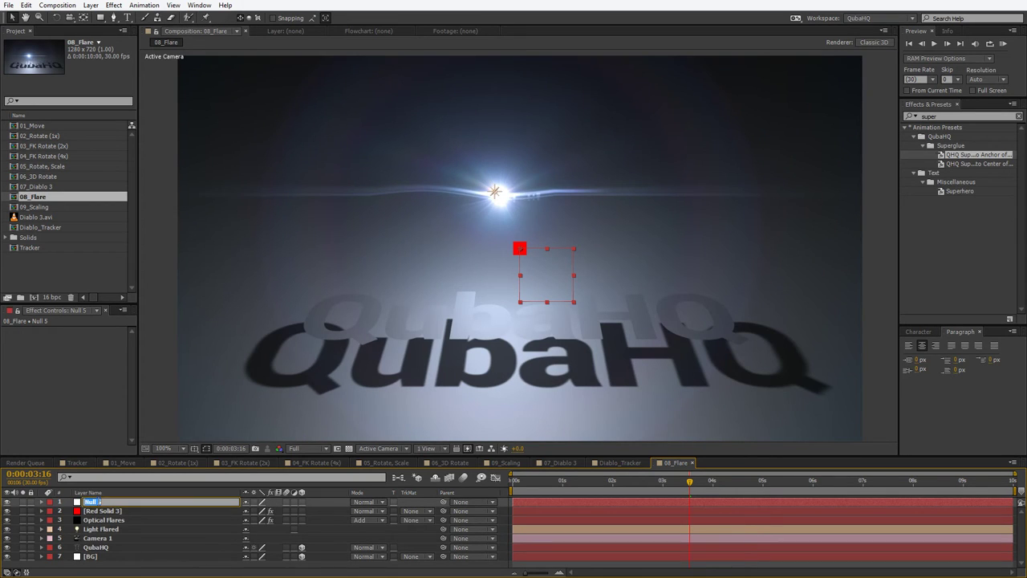
pyautogui.write('Tracking Null')
pyautogui.press('Return')
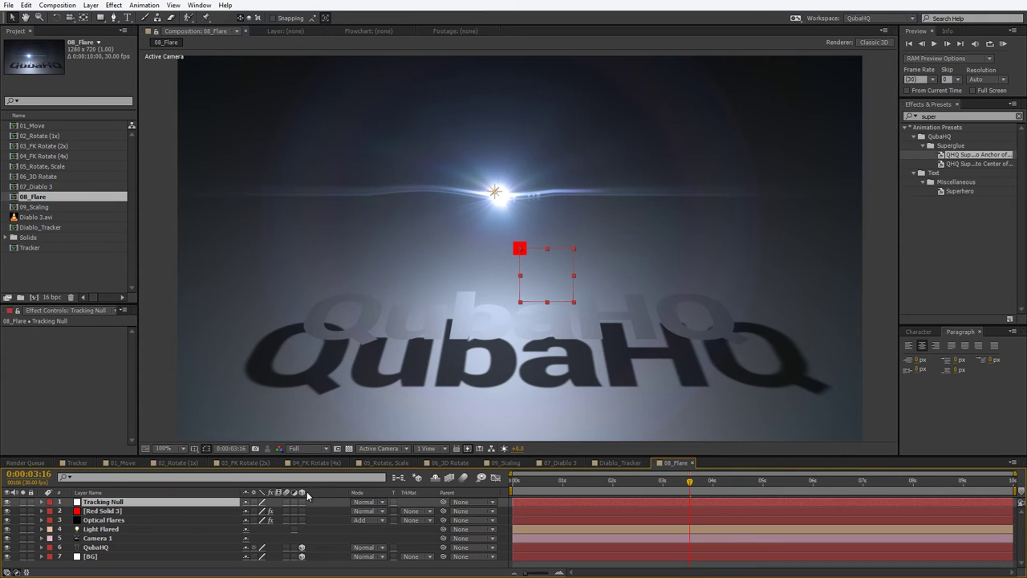
# - Make Tracking Null a 3D layer parented to the flare's light layer and set its Position to 0, 0, 0
pyautogui.moveTo(444, 503); pyautogui.dragTo(110, 532)
pyautogui.press('p')
pyautogui.click(249, 511)
pyautogui.write('010.0536')
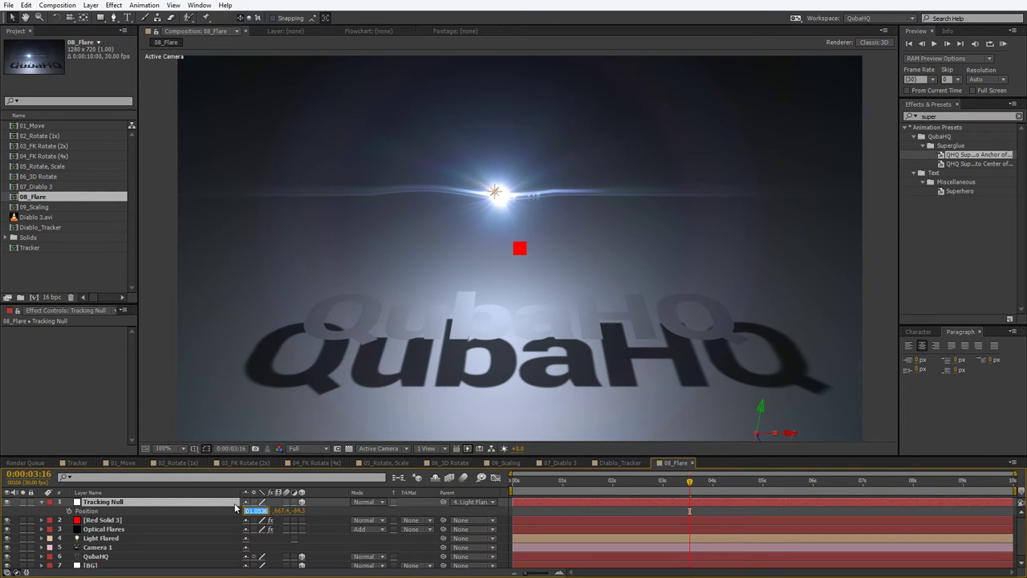
pyautogui.press('Tab')
pyautogui.write('0')
pyautogui.press('Tab')
pyautogui.write('0')
pyautogui.press('Return')
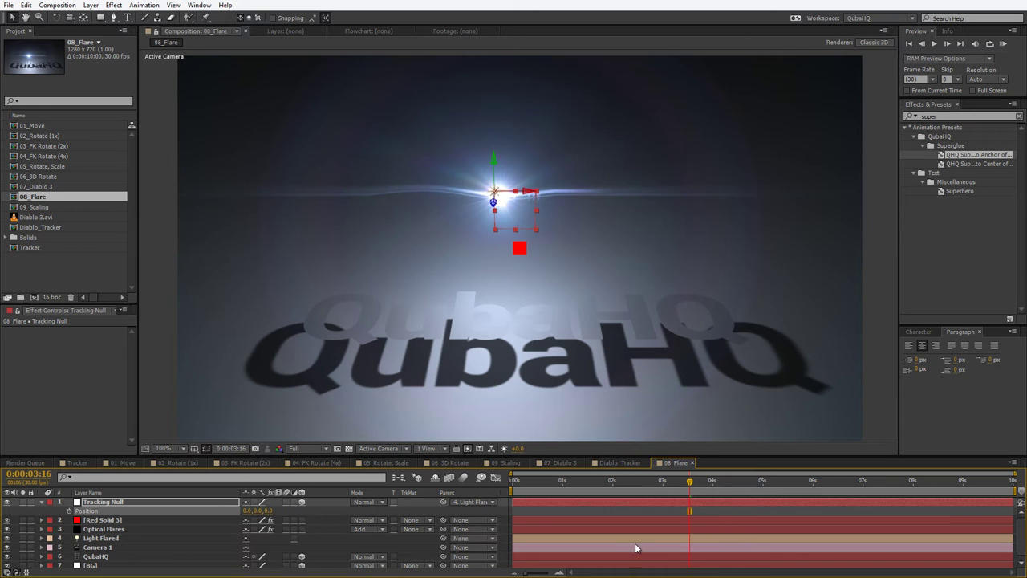
# - Choose Tracking Null as the red solid's Superglue target layer and preview the solid following the flare
pyautogui.moveTo(535, 483); pyautogui.dragTo(574, 486)
pyautogui.click(103, 520)
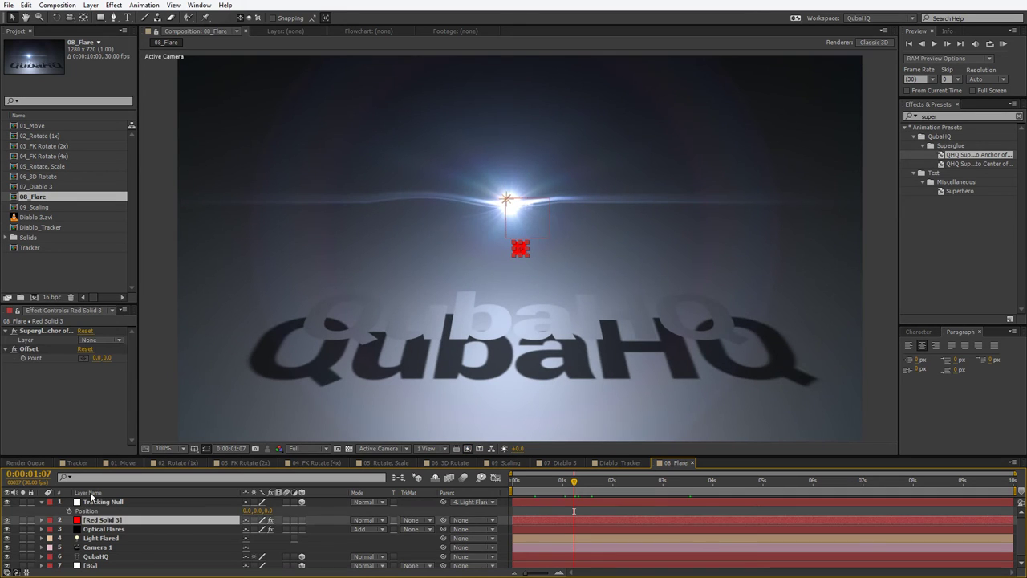
pyautogui.moveTo(136, 377); pyautogui.dragTo(214, 377)
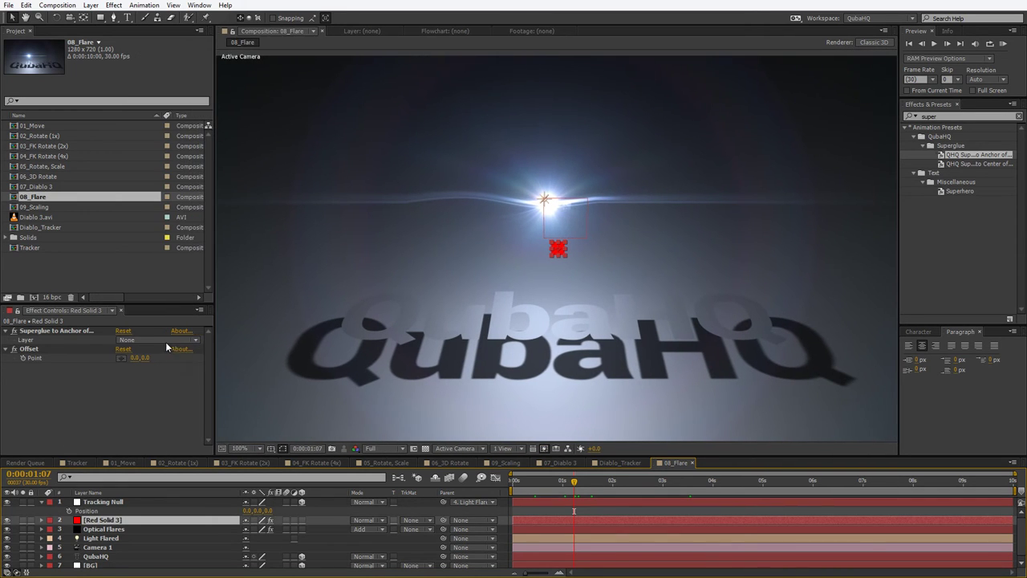
pyautogui.click(166, 340)
pyautogui.click(165, 367)
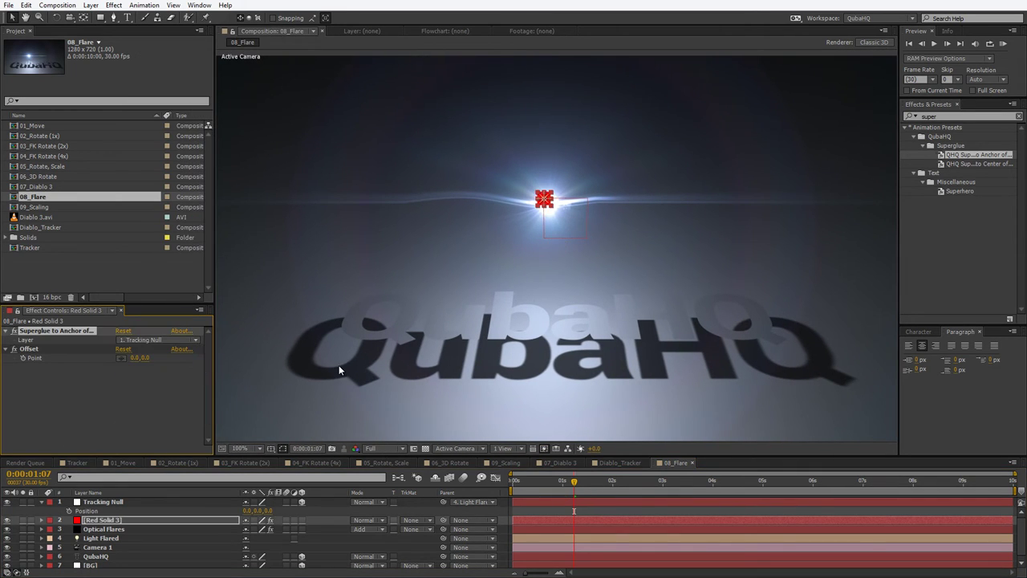
pyautogui.press('KP_0')
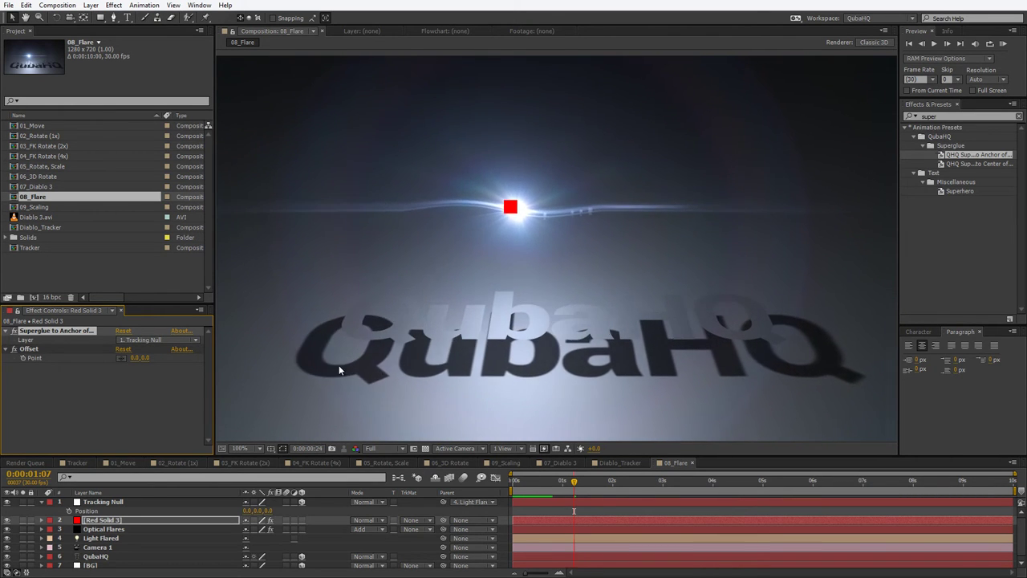
pyautogui.press('space')
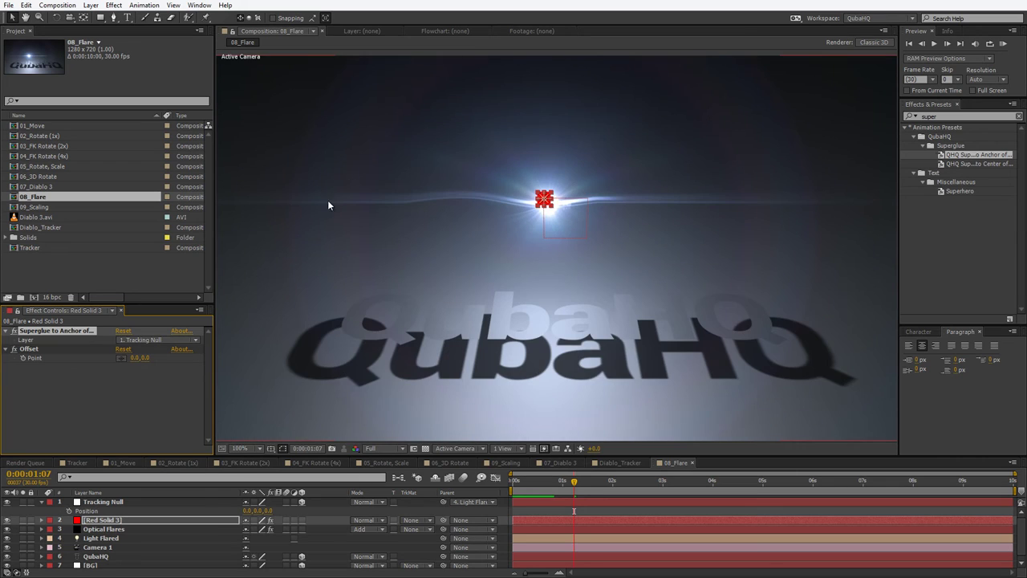
# - Copy the Superglue to Anchor and Offset effects from the red solid onto the Optical Flares layer
pyautogui.click(116, 529)
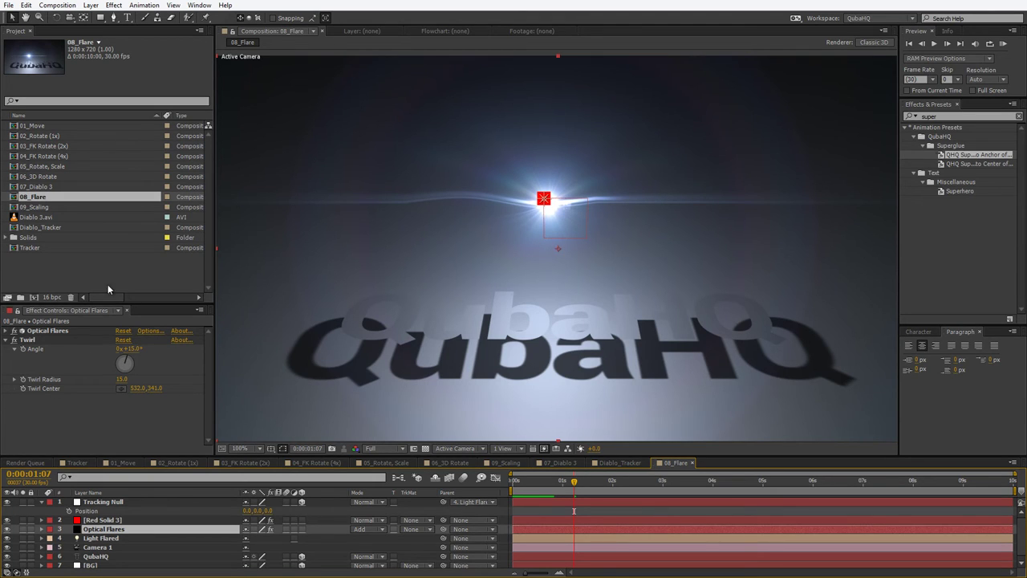
pyautogui.click(109, 520)
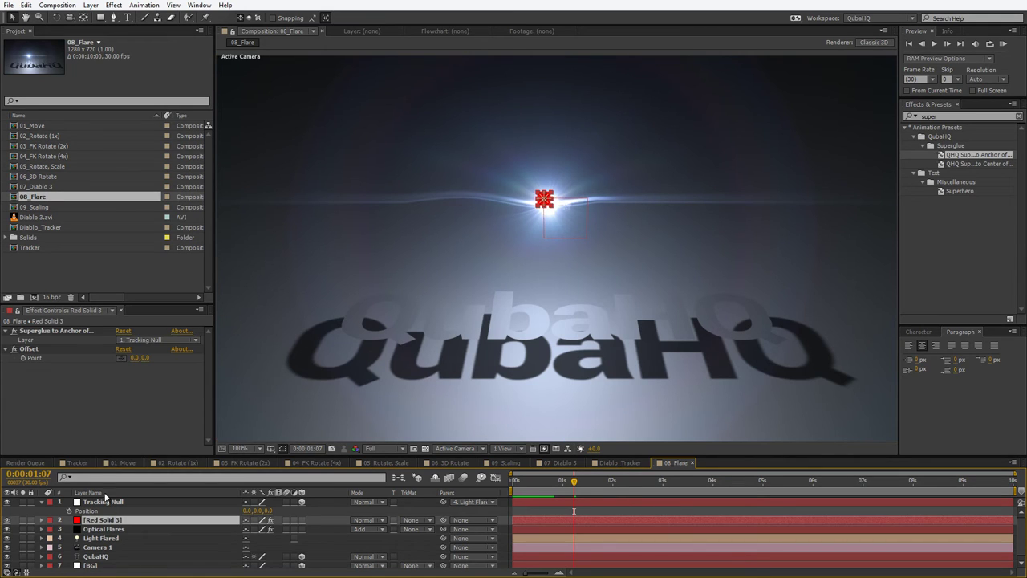
pyautogui.click(53, 331)
pyautogui.click(38, 349)
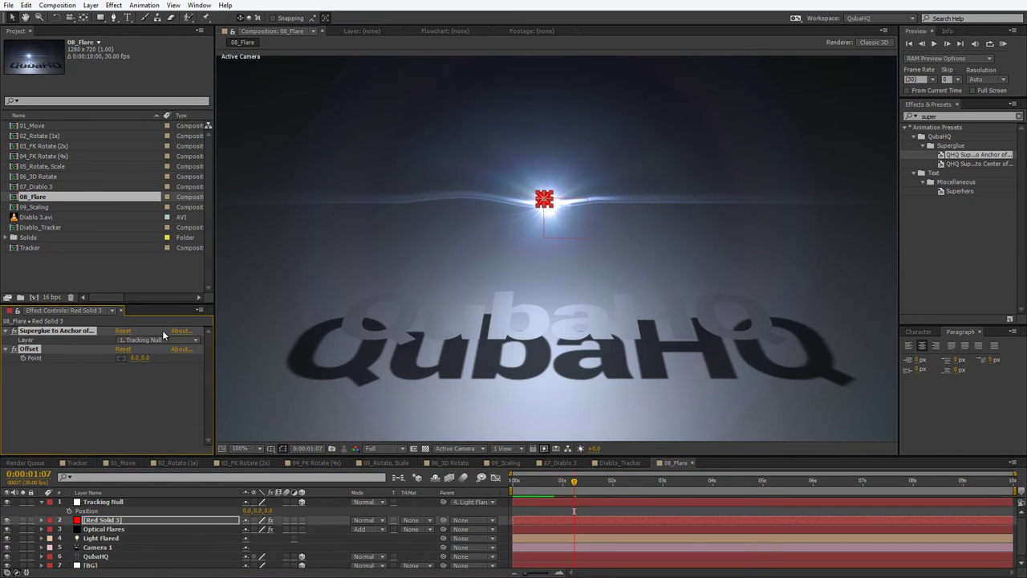
pyautogui.click(113, 529)
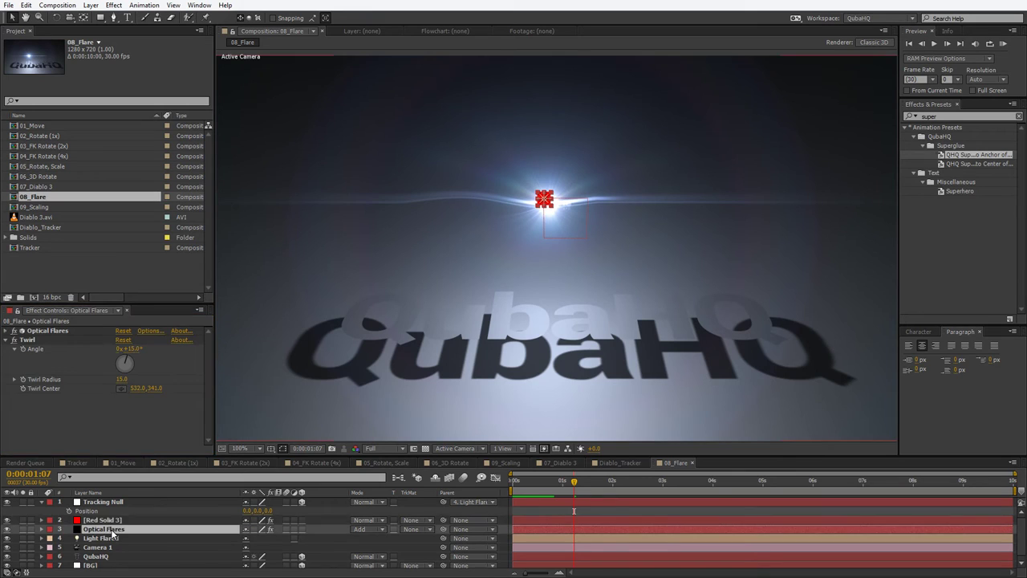
pyautogui.hotkey('ctrl', 'v')
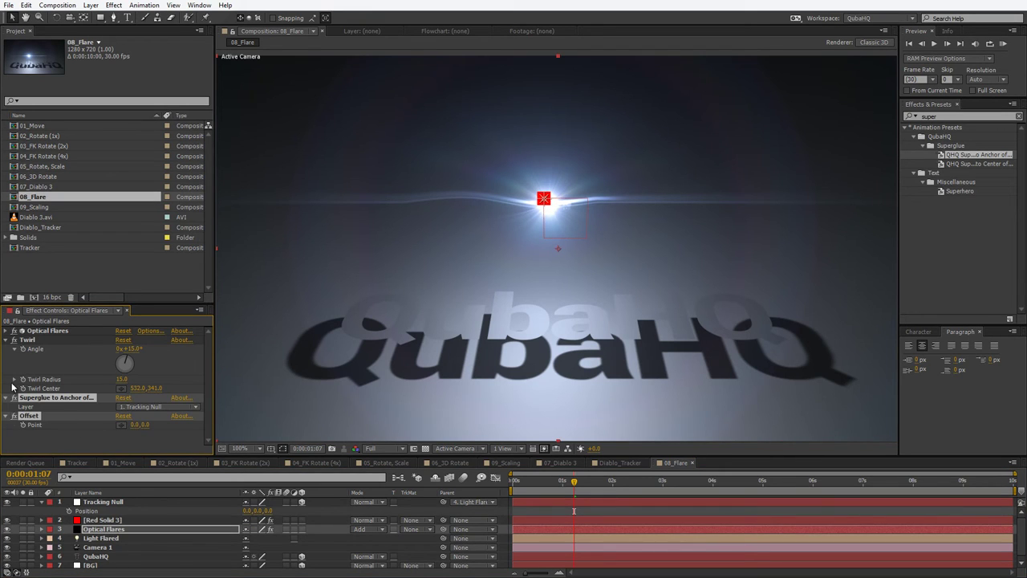
# - Copy the red solid's Position expression, hide the solid and collapse its properties
pyautogui.click(111, 520)
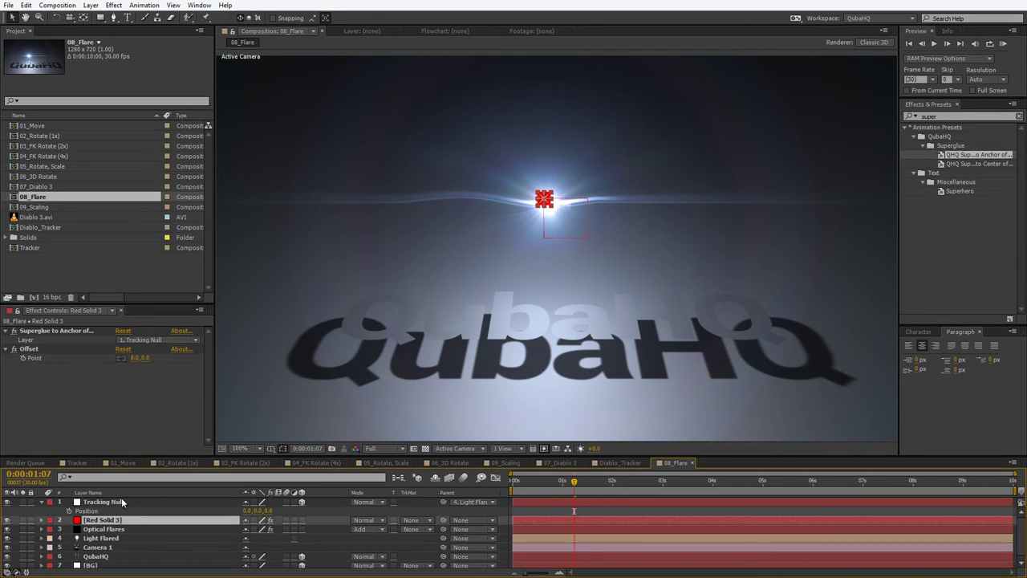
pyautogui.press('p')
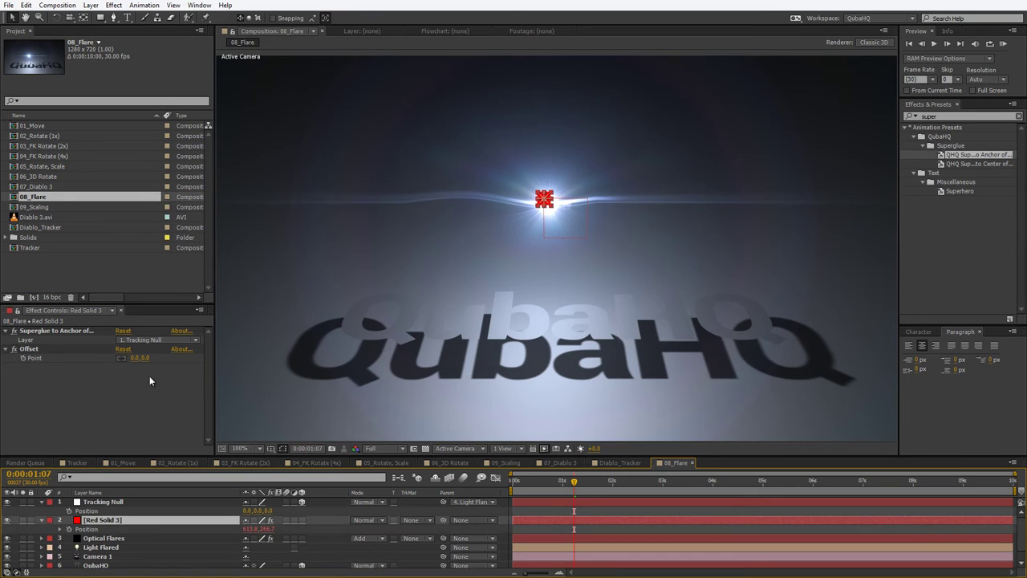
pyautogui.press('F2')
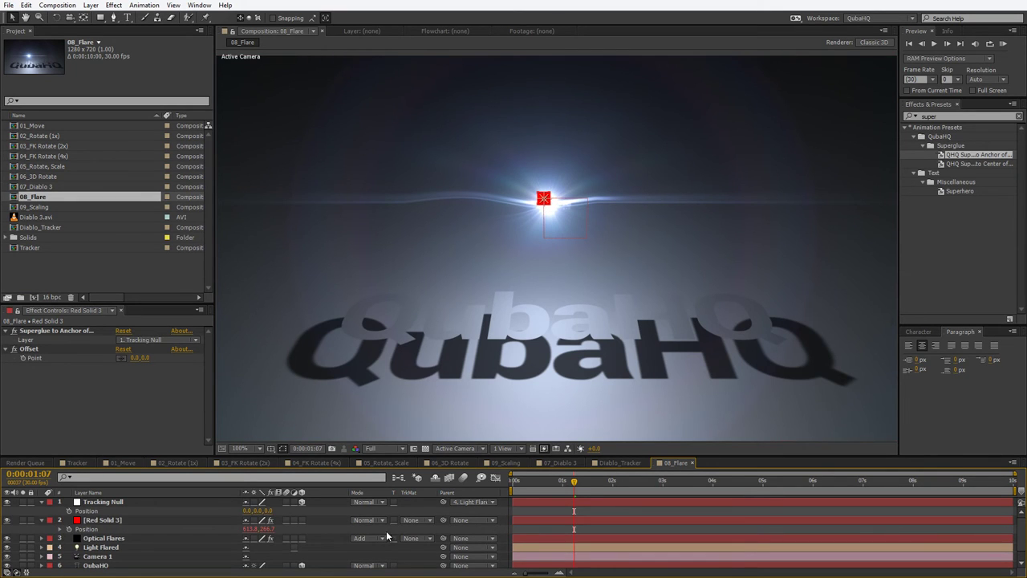
pyautogui.keyDown('alt'); pyautogui.click(69, 529); pyautogui.keyUp('alt')
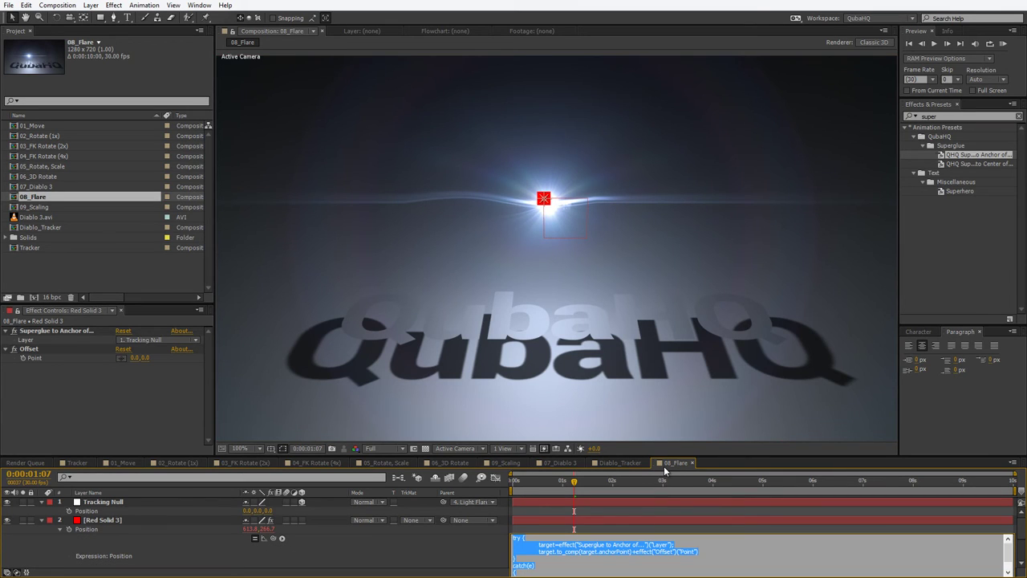
pyautogui.click(136, 569)
pyautogui.click(8, 520)
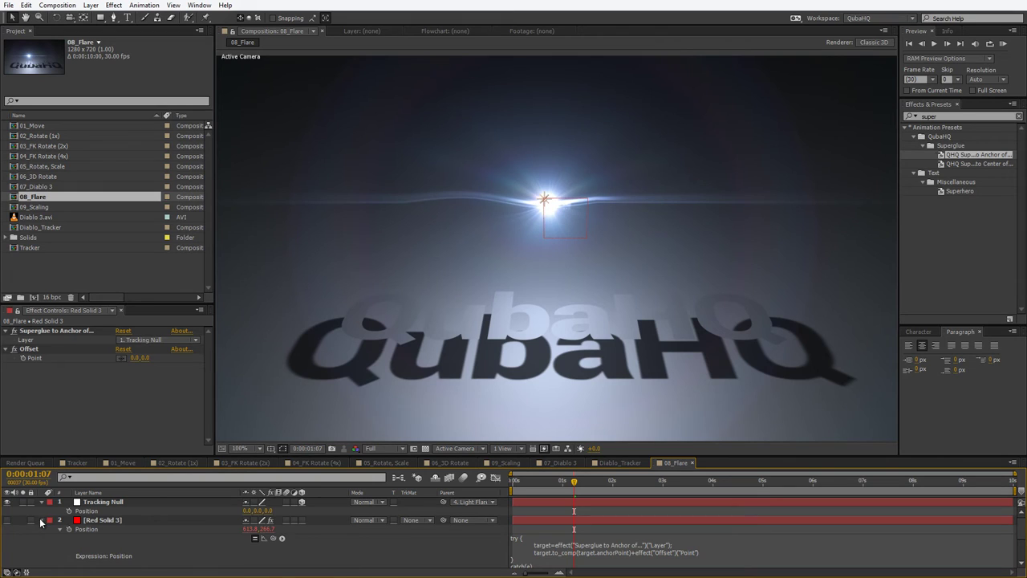
pyautogui.click(43, 519)
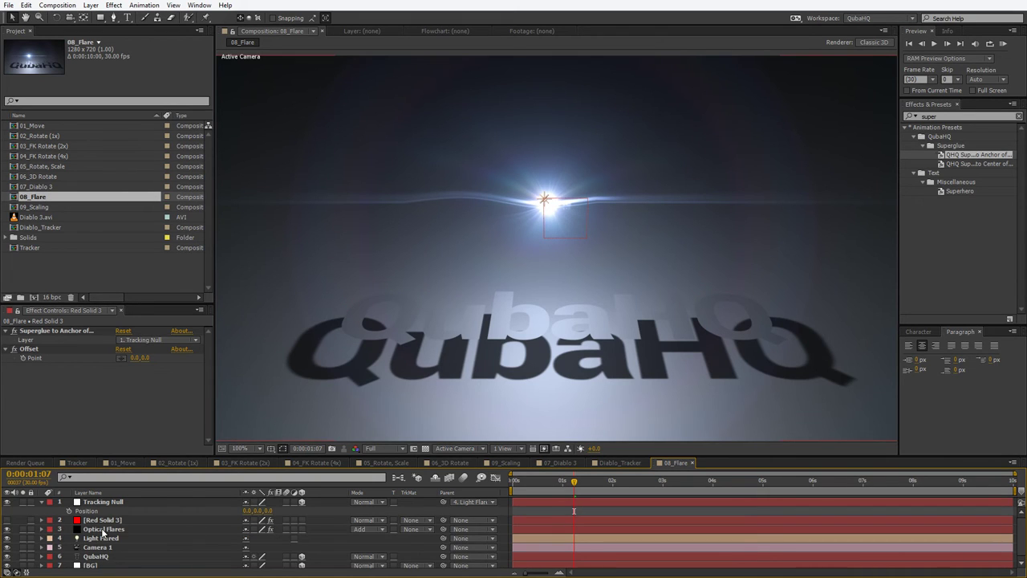
# - Apply the copied Position expression to the Twirl Center of the Optical Flares layer and check its Superglue target layer options
pyautogui.click(102, 530)
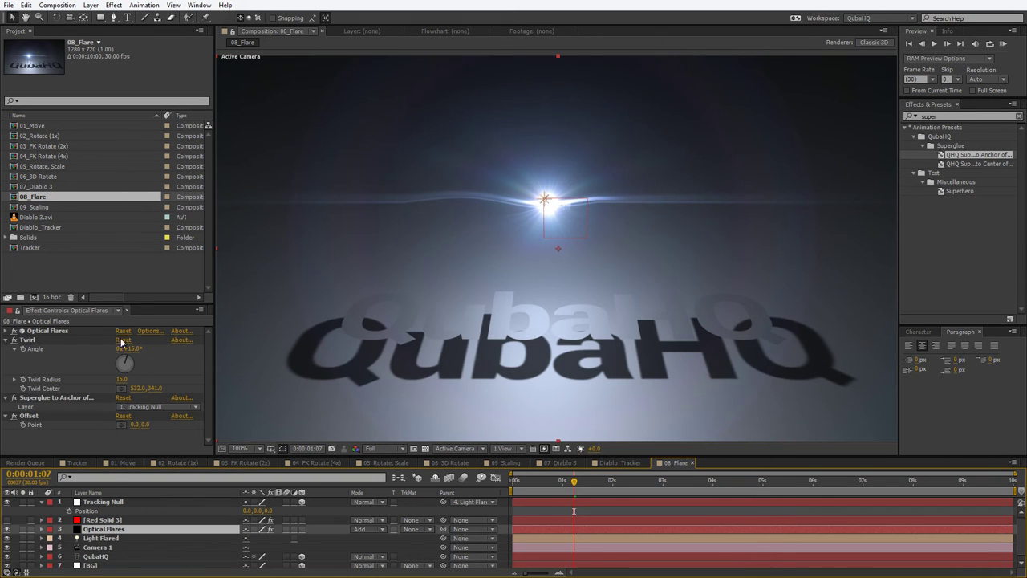
pyautogui.keyDown('alt'); pyautogui.click(24, 390); pyautogui.keyUp('alt')
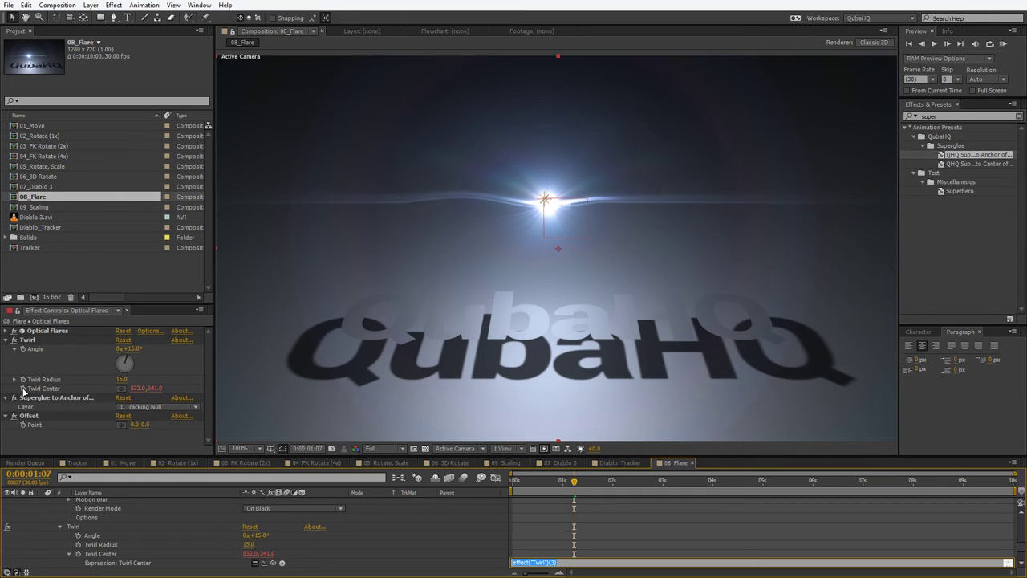
pyautogui.hotkey('ctrl', 'v')
pyautogui.click(614, 546)
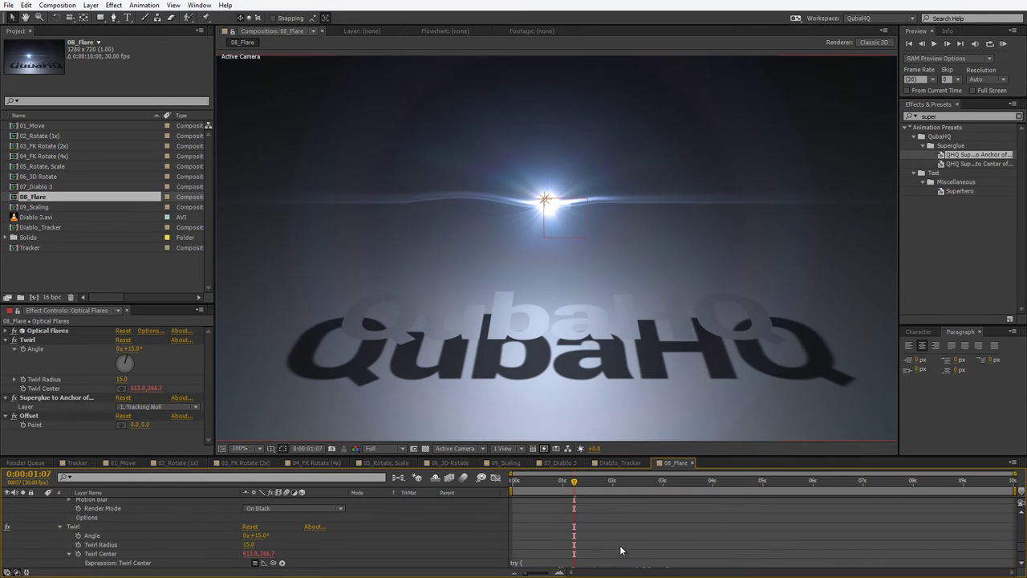
pyautogui.scroll(-1, 624, 546)
pyautogui.scroll(3, 619, 514)
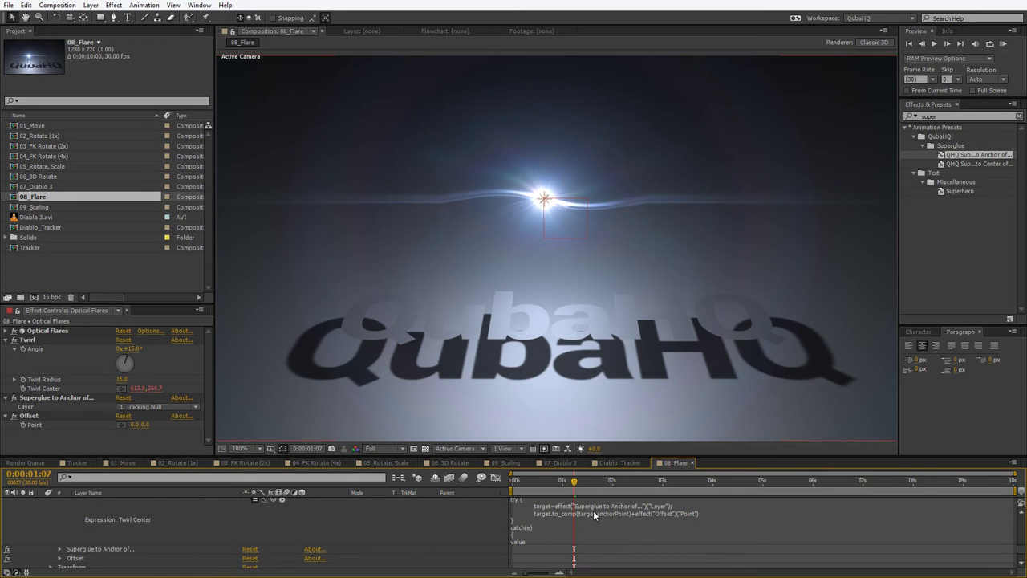
pyautogui.scroll(5, 632, 524)
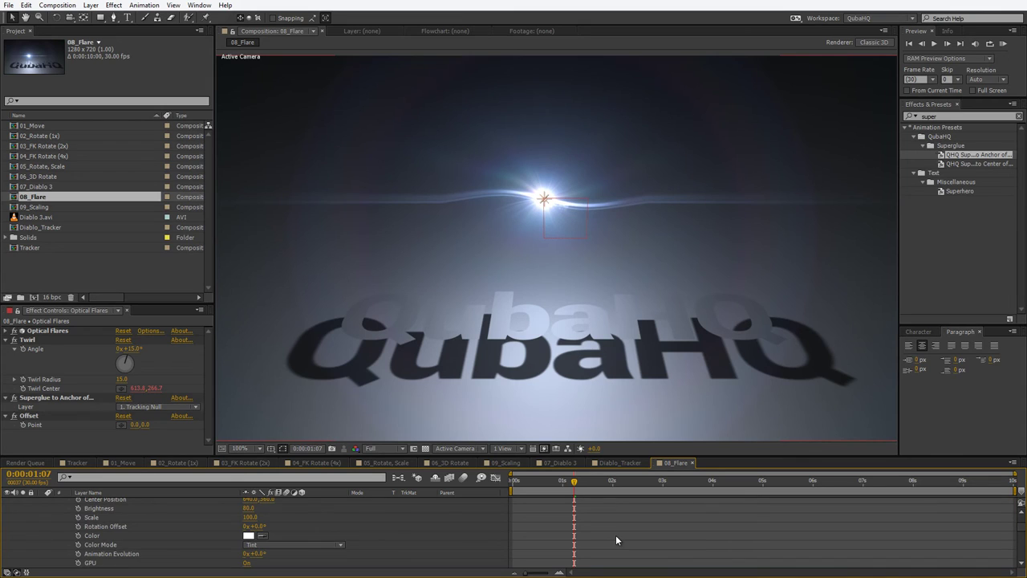
pyautogui.scroll(3, 617, 540)
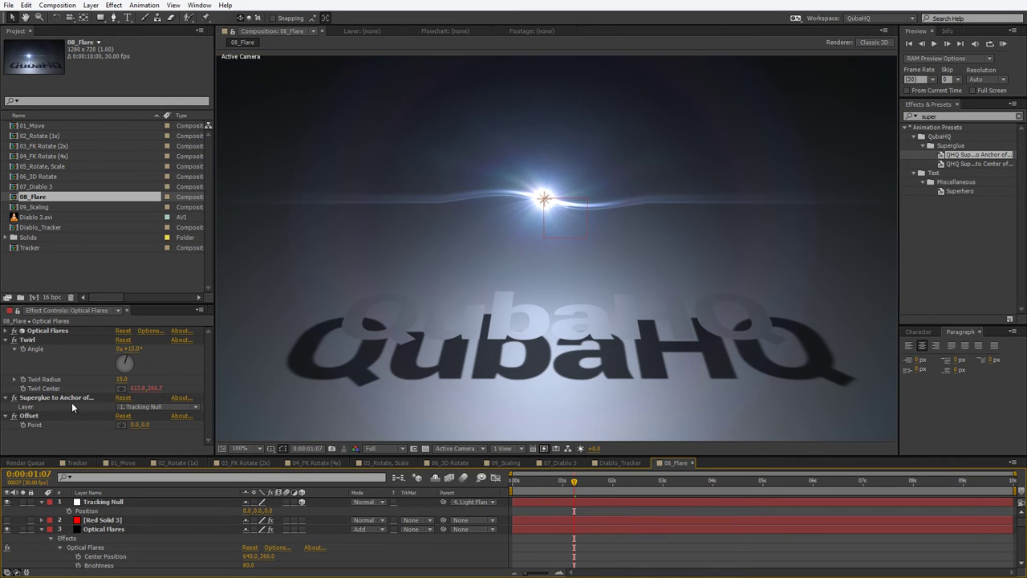
pyautogui.click(161, 407)
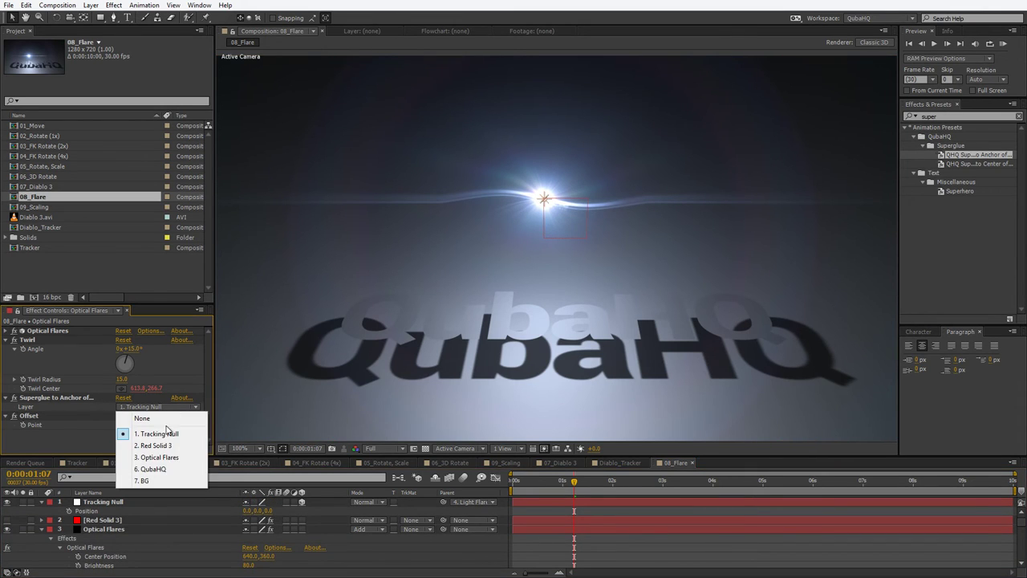
pyautogui.click(125, 429)
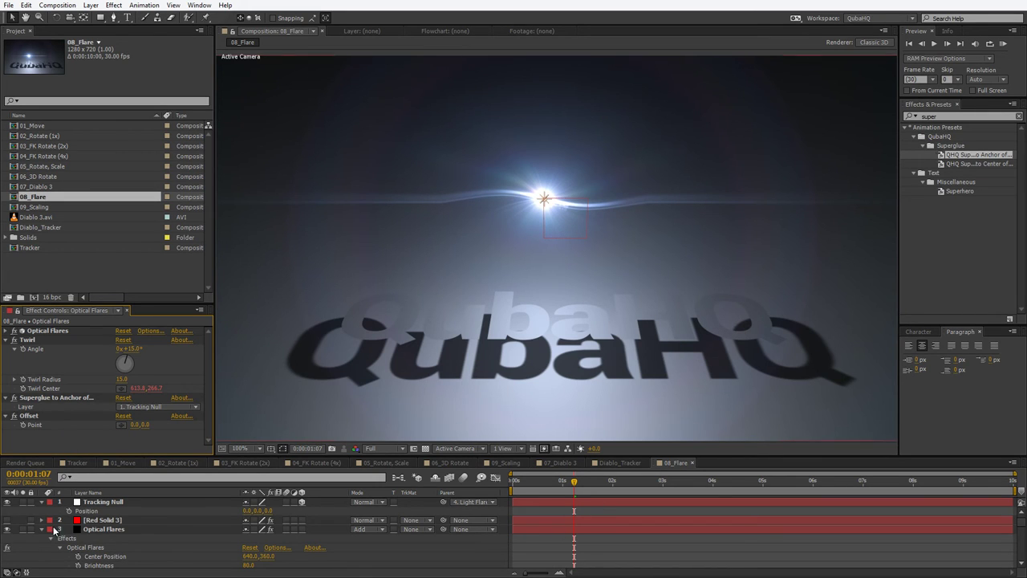
# - Delete the hidden red solid, scrub through the timeline and preview the twirl following the flare
pyautogui.click(92, 521)
pyautogui.press('Delete')
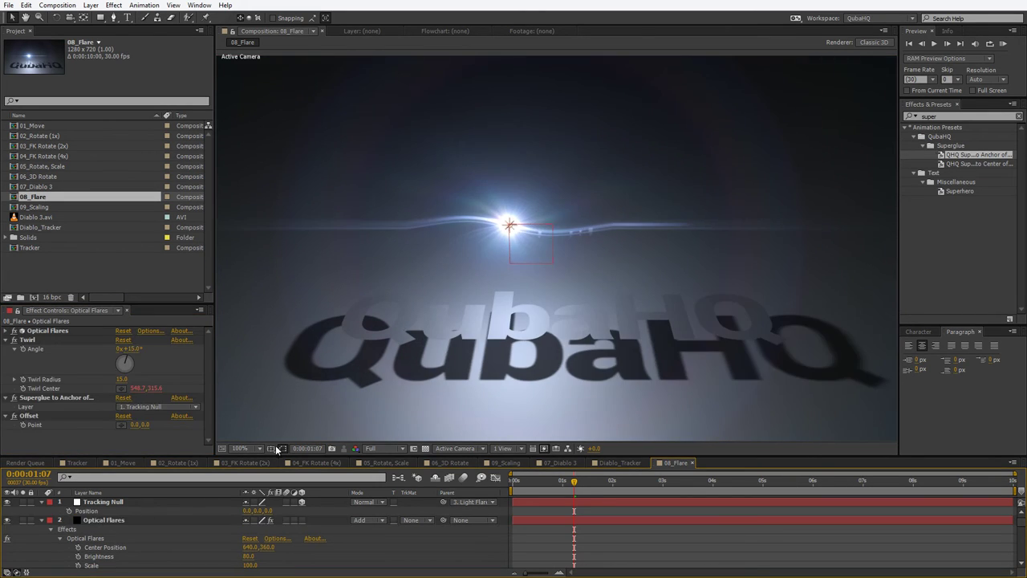
pyautogui.moveTo(593, 484); pyautogui.dragTo(787, 485)
pyautogui.click(600, 482)
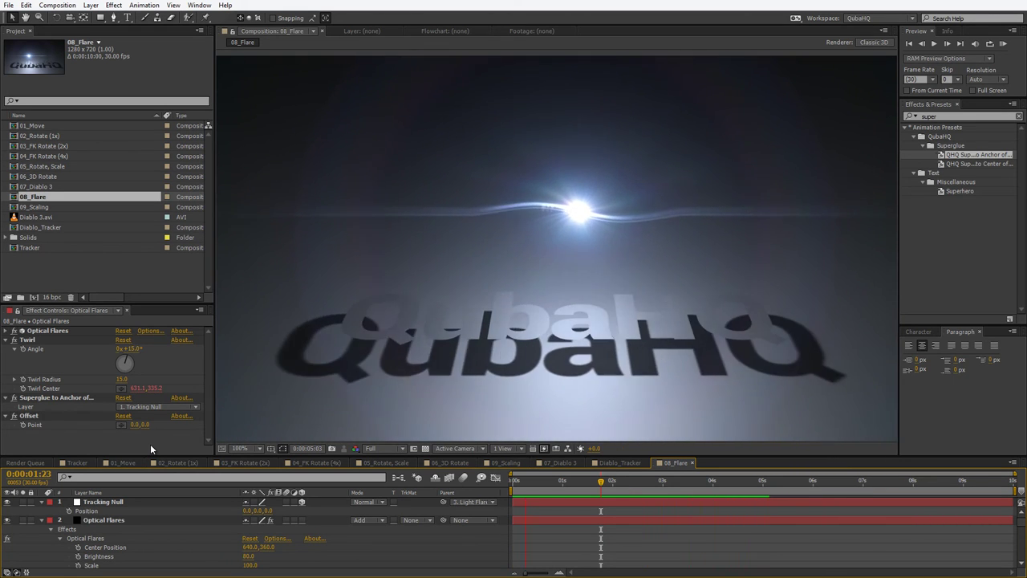
pyautogui.press('space')
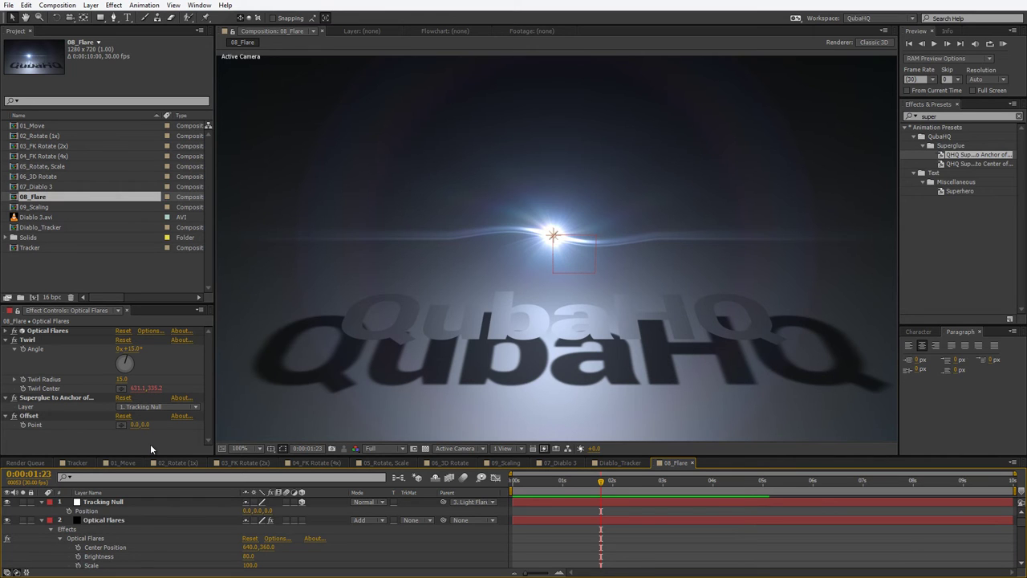
# - Create a new composition named 10_ with the default settings
pyautogui.click(34, 297)
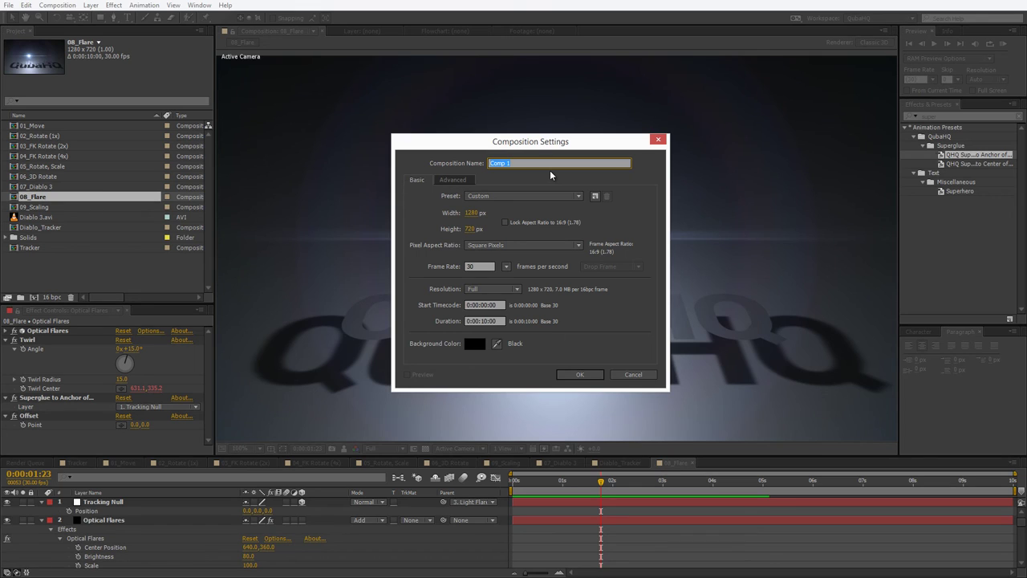
pyautogui.write('10_')
pyautogui.press('Return')
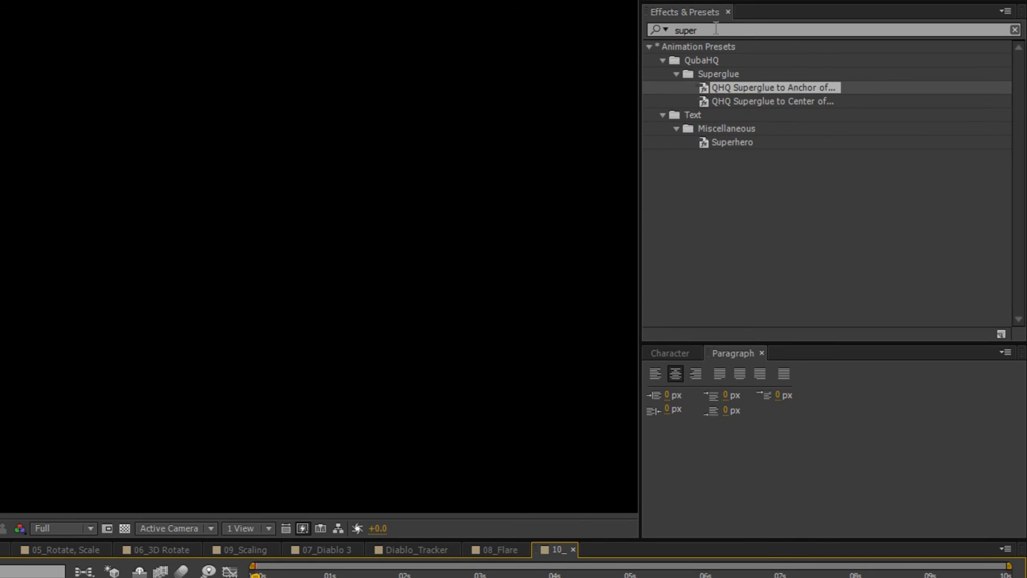
# - Clear the effects search and expand the QubaHQ Superglue folder under Animation Presets, widening its area to show the preset names
pyautogui.click(1015, 32)
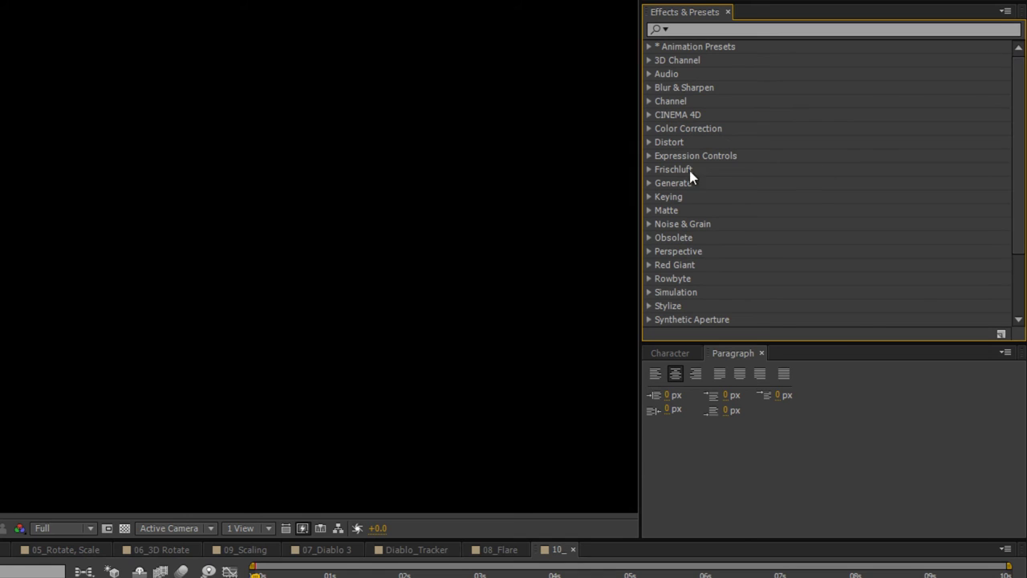
pyautogui.click(647, 47)
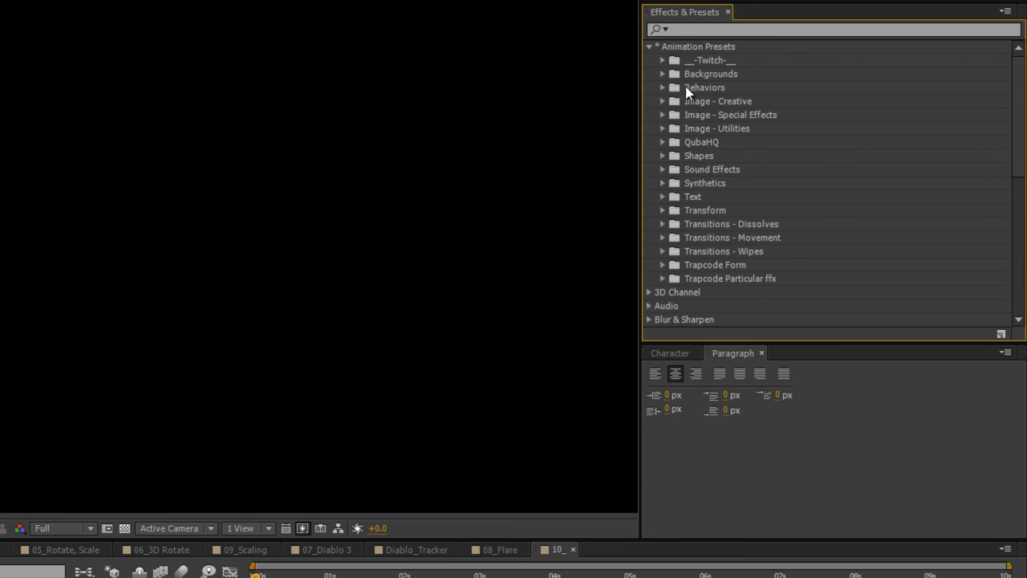
pyautogui.click(664, 143)
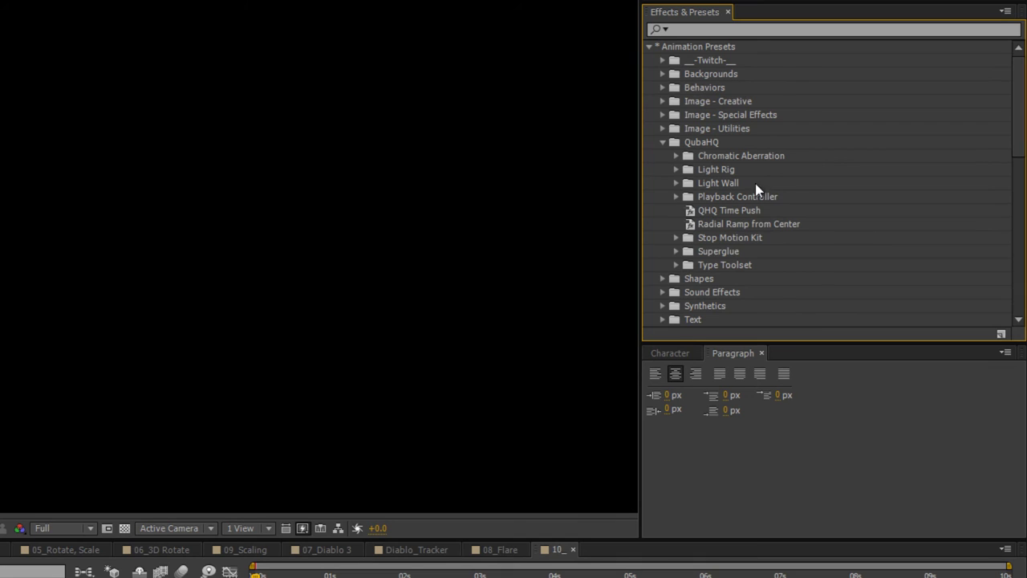
pyautogui.click(677, 252)
pyautogui.scroll(-1, 923, 135)
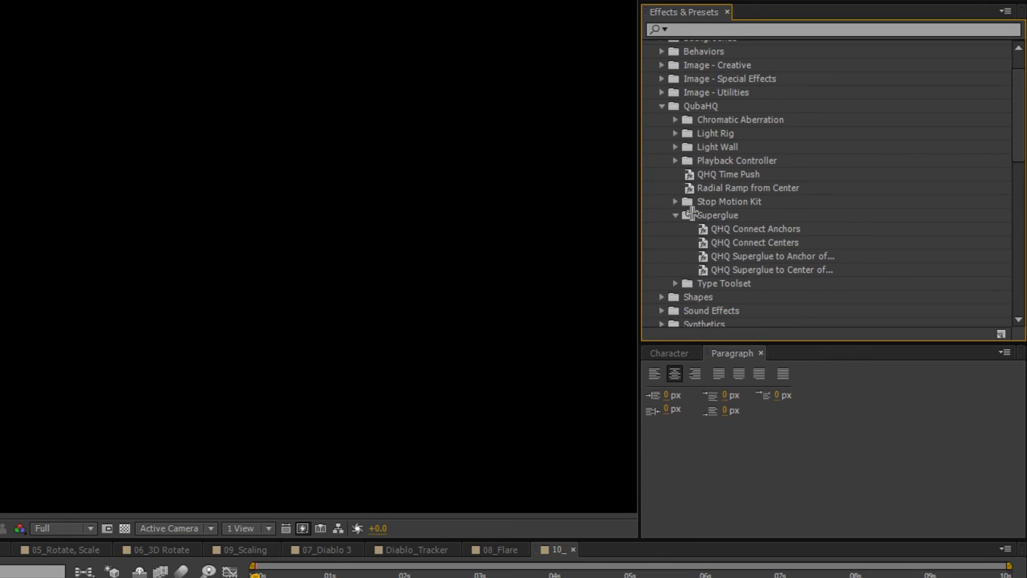
pyautogui.moveTo(639, 215); pyautogui.dragTo(810, 214)
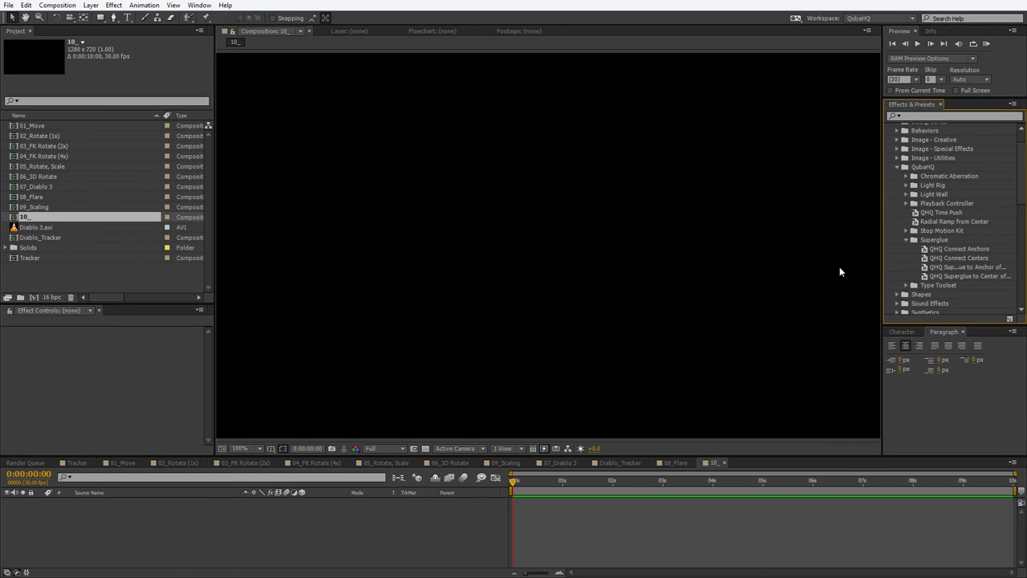
# - Create a red solid 50 px wide and 50 px high in composition 10_
pyautogui.click(327, 528)
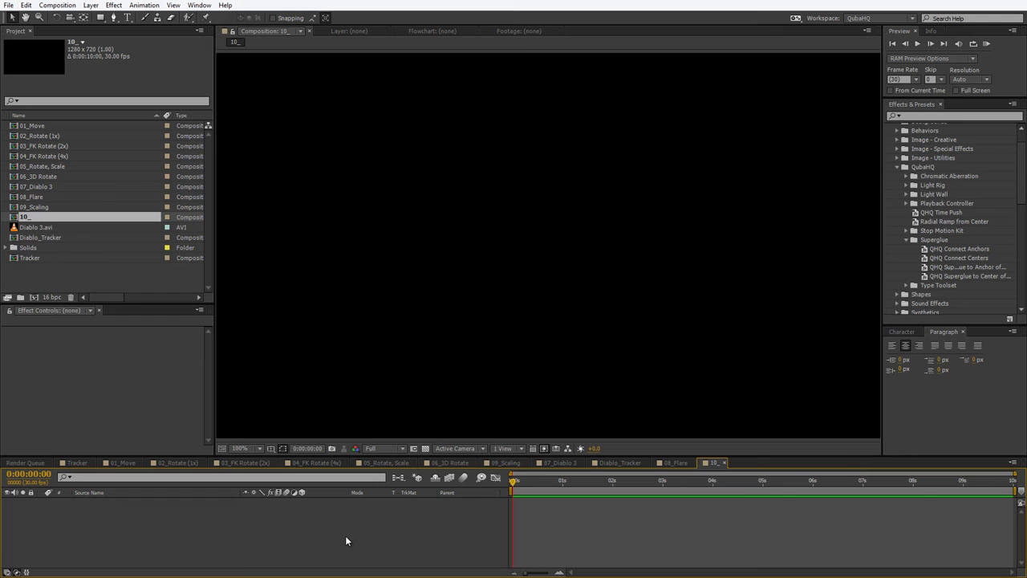
pyautogui.press('y')
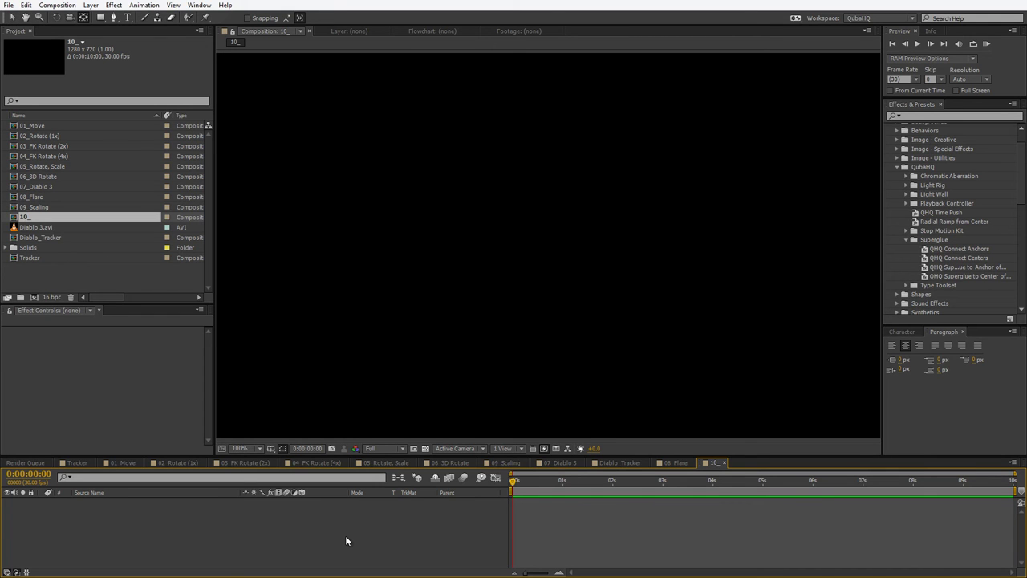
pyautogui.hotkey('ctrl', 'y')
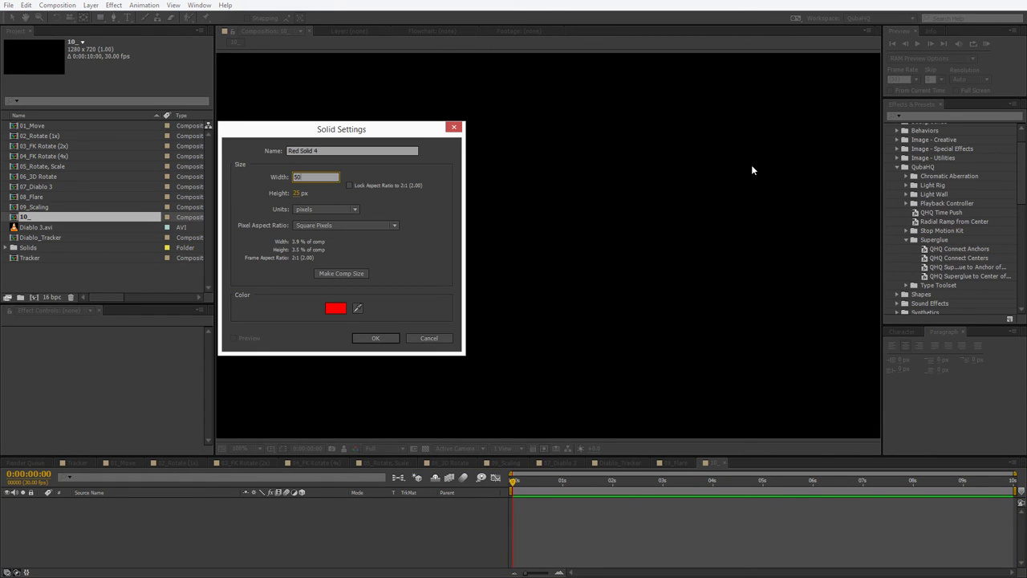
pyautogui.press('Tab')
pyautogui.write('50')
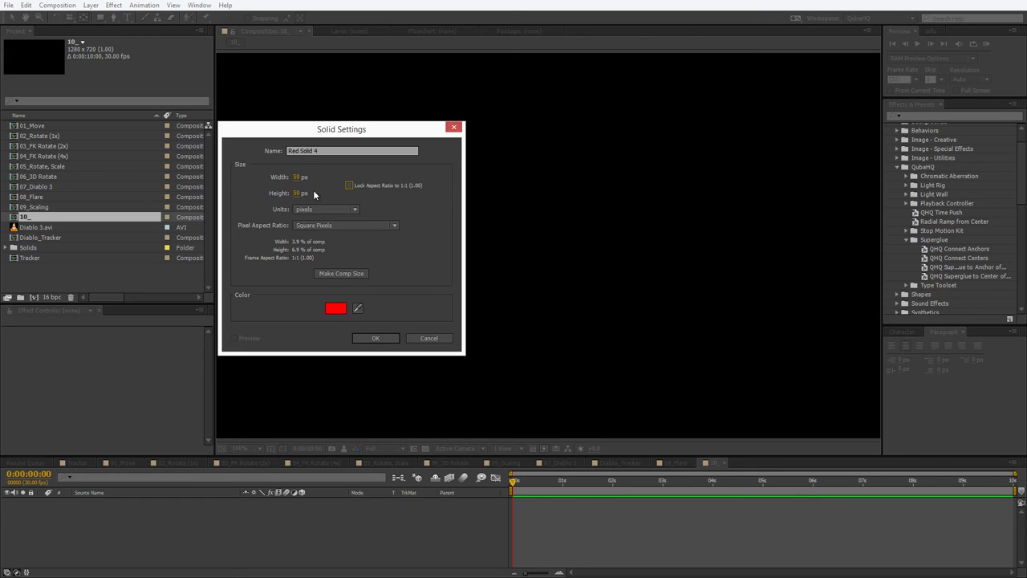
pyautogui.press('Return')
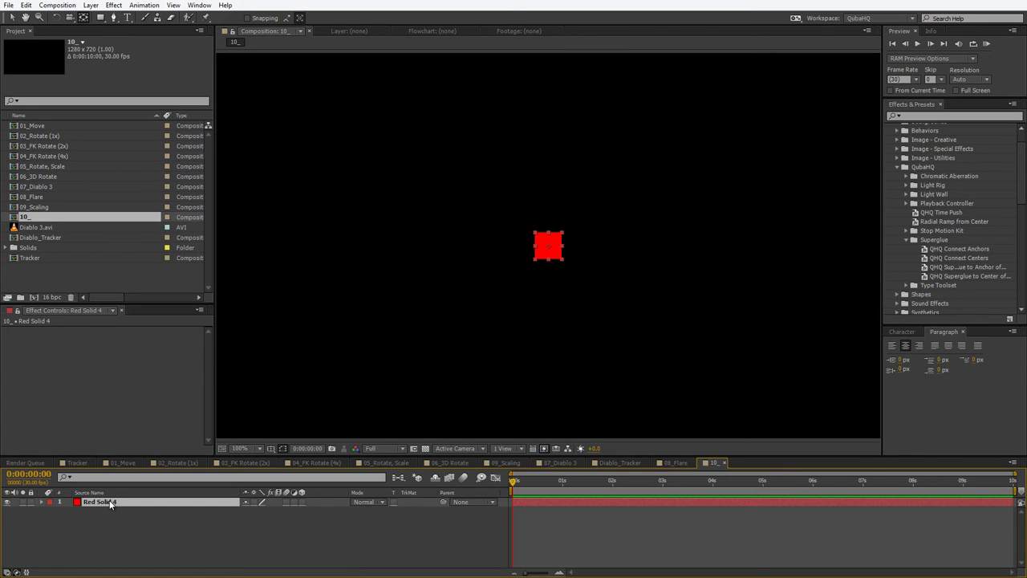
# - Set the red solid's Anchor Point to 0, 0
pyautogui.press('a')
pyautogui.click(250, 511)
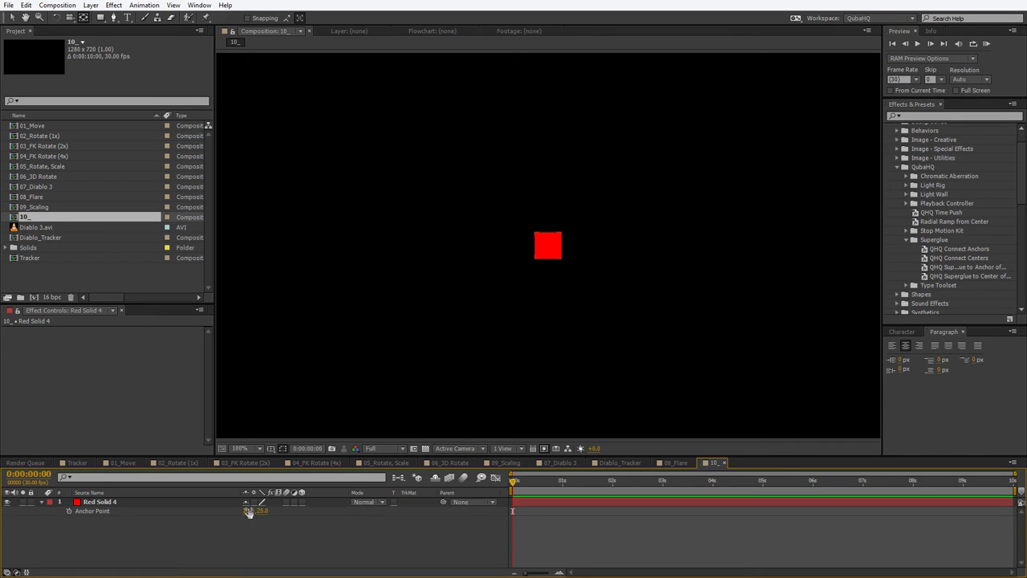
pyautogui.write('0')
pyautogui.press('Tab')
pyautogui.write('0')
pyautogui.press('Return')
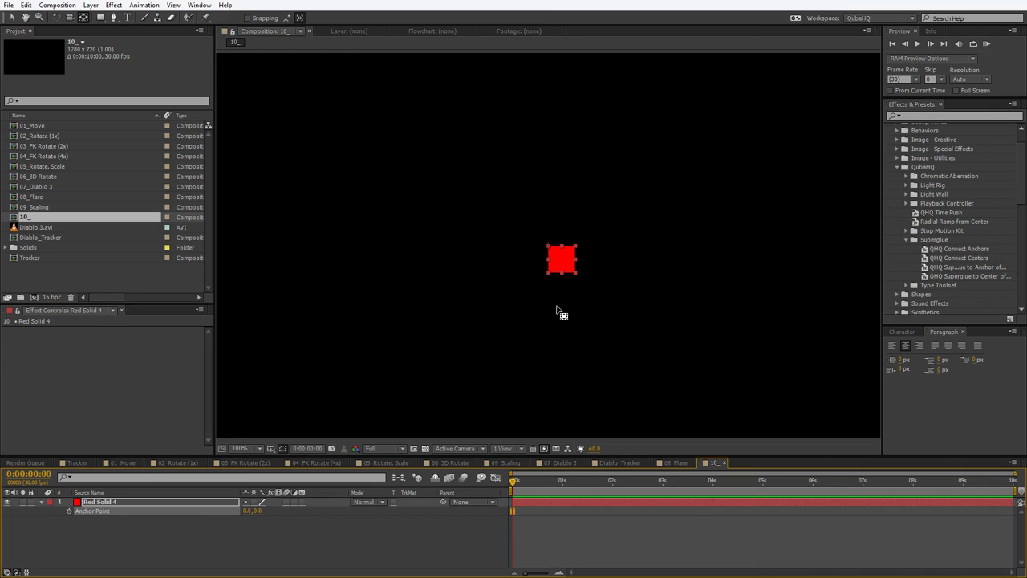
pyautogui.click(144, 542)
# - Add the expression wiggle(1,50) to the red solid's Scale and preview the animation
pyautogui.click(105, 502)
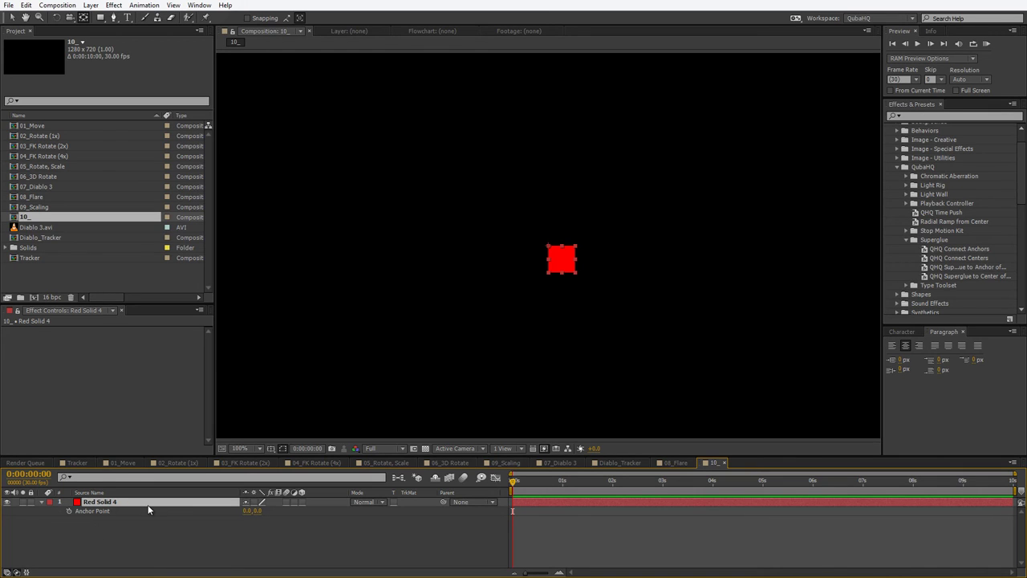
pyautogui.press('s')
pyautogui.keyDown('alt'); pyautogui.click(69, 511); pyautogui.keyUp('alt')
pyautogui.write('wiggle(1,')
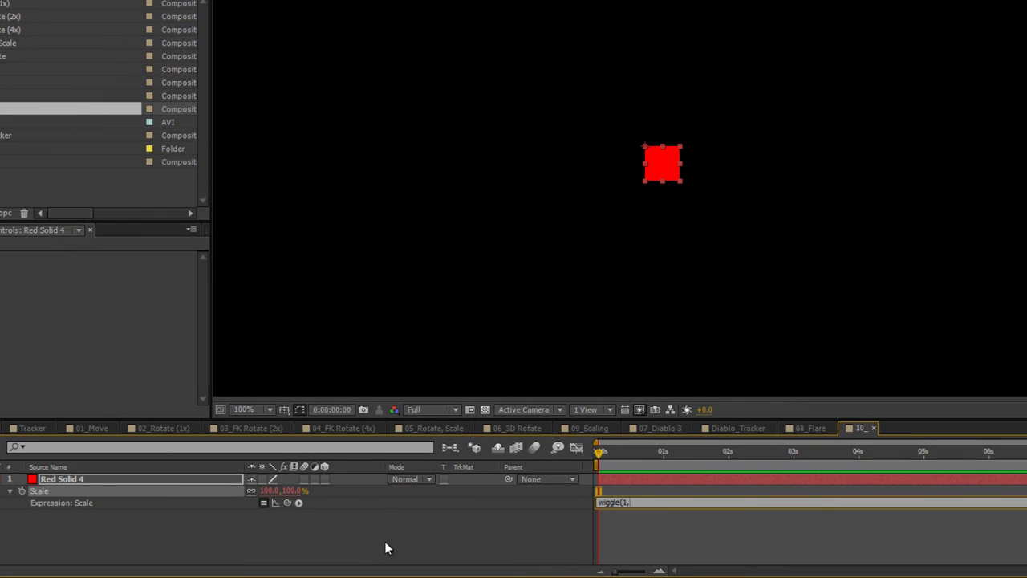
pyautogui.write('50)')
pyautogui.click(451, 518)
pyautogui.press('space')
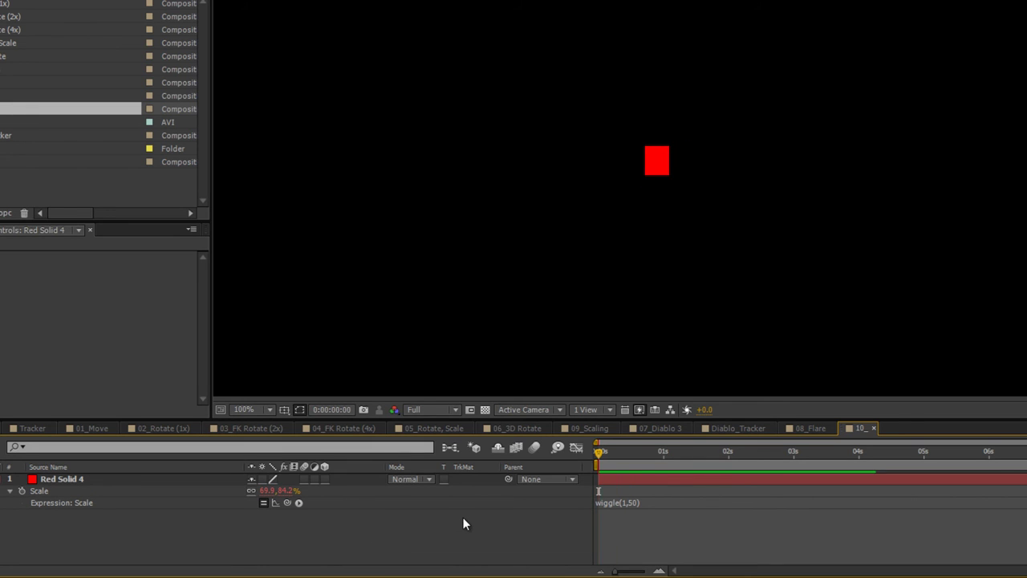
# - Add the expression wiggle(1,180) to the red solid's Rotation and preview the animation
pyautogui.click(68, 481)
pyautogui.press('r')
pyautogui.keyDown('alt'); pyautogui.click(22, 491); pyautogui.keyUp('alt')
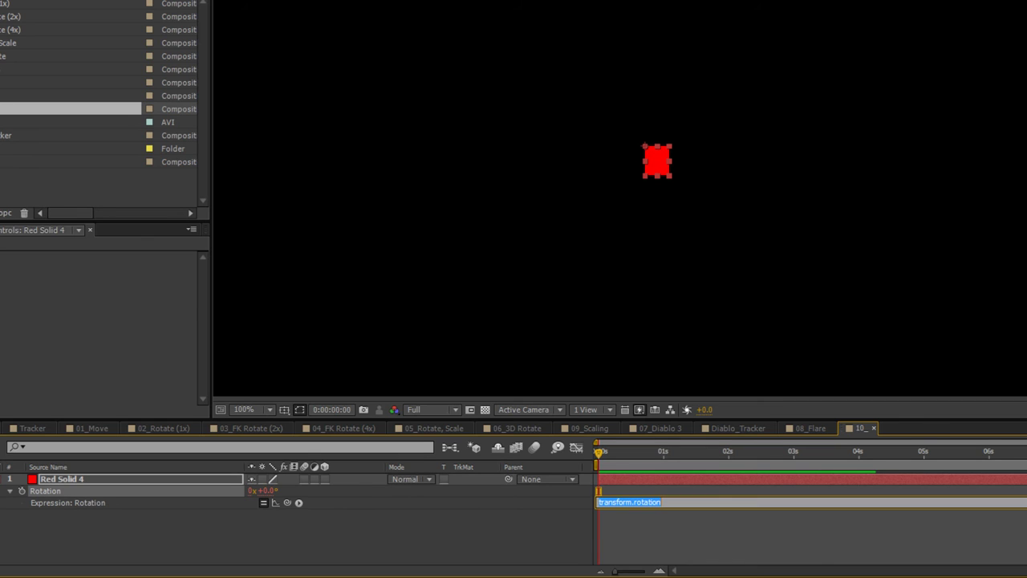
pyautogui.write('w')
pyautogui.click(562, 548)
pyautogui.press('space')
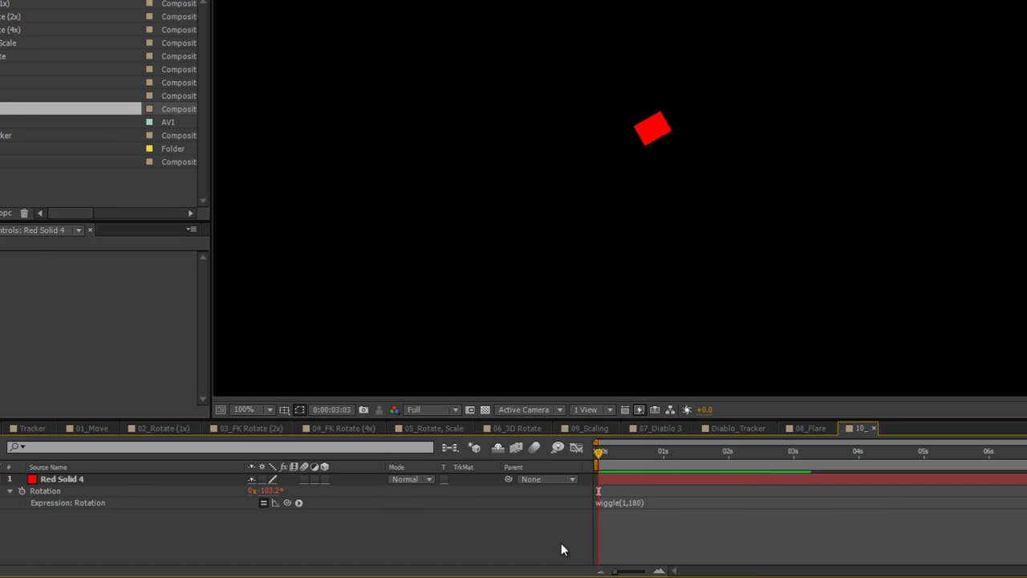
# - Add the expression wiggle(1,800) to the red solid's Position and preview the animation
pyautogui.click(68, 479)
pyautogui.press('p')
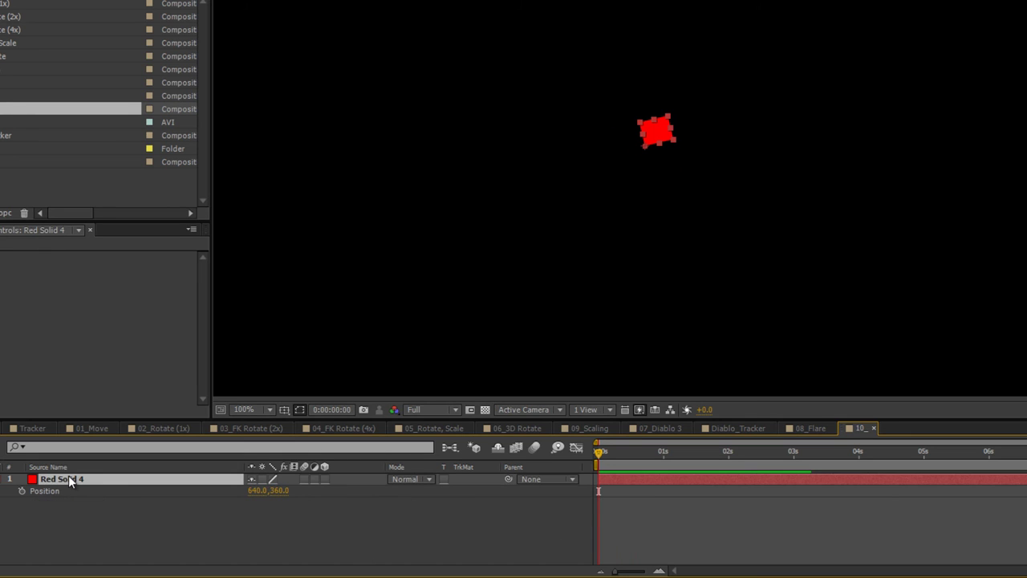
pyautogui.keyDown('alt'); pyautogui.click(22, 491); pyautogui.keyUp('alt')
pyautogui.write('wiggle(1,')
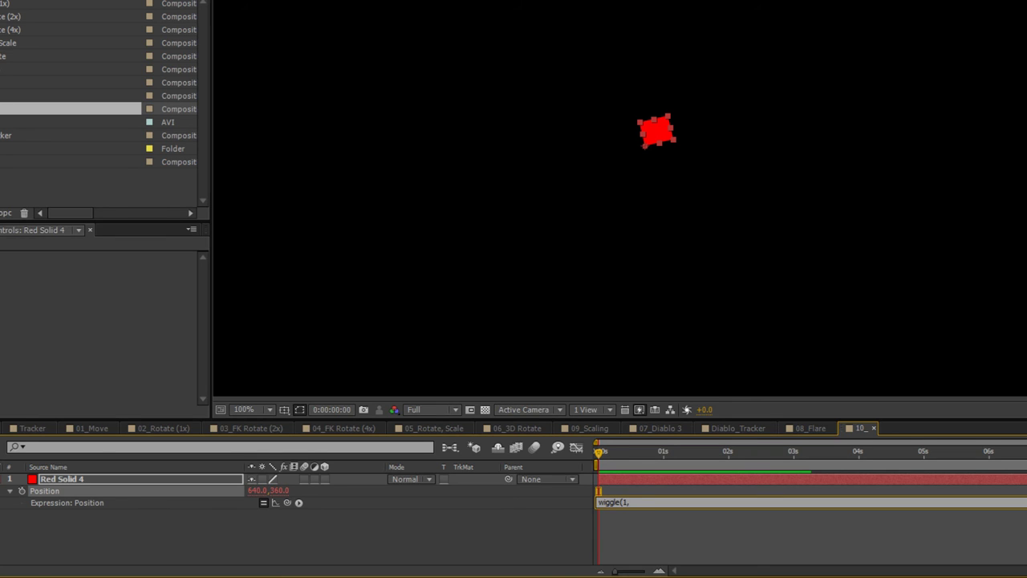
pyautogui.write('800)')
pyautogui.click(526, 550)
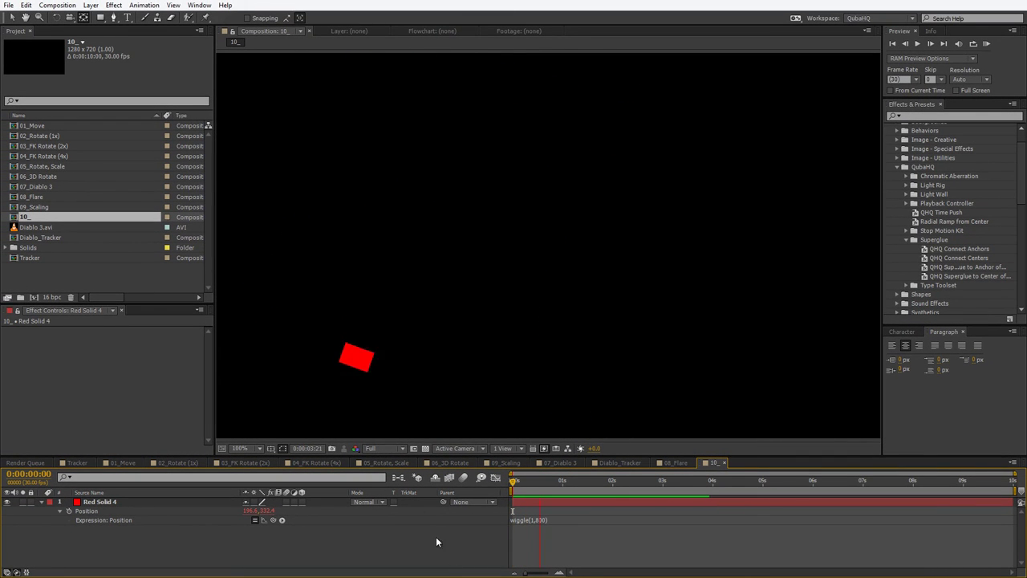
# - Rename the red solid layer as Red
pyautogui.click(97, 503)
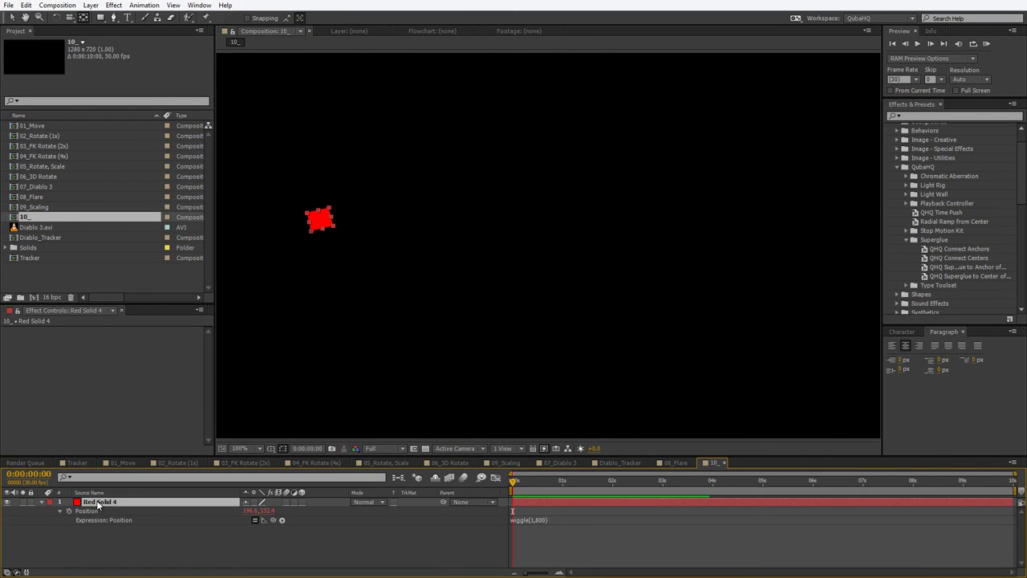
pyautogui.click(105, 563)
pyautogui.click(89, 493)
pyautogui.click(113, 504)
pyautogui.press('Return')
pyautogui.write('Red')
pyautogui.press('Return')
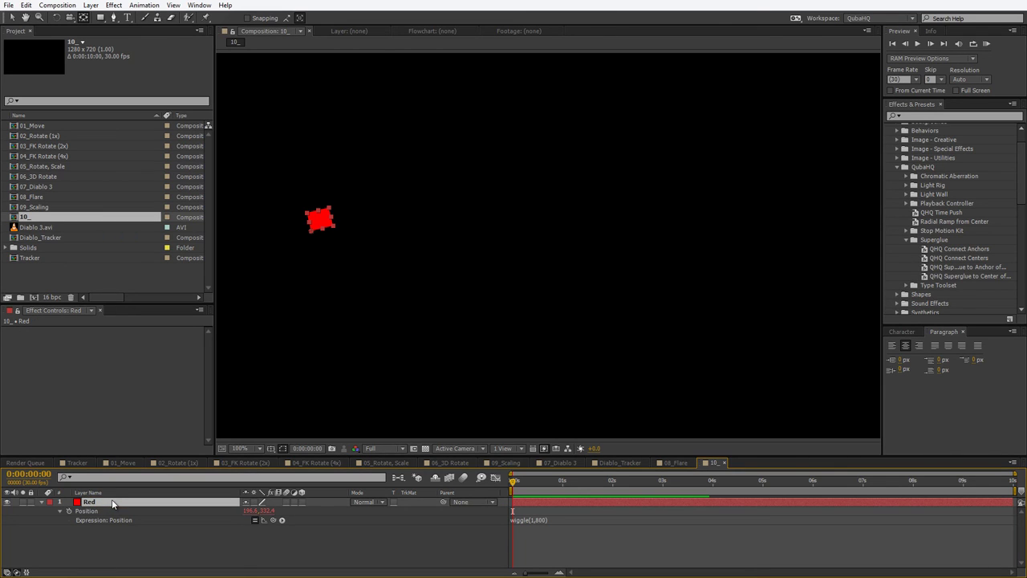
# - Duplicate the Red layer, recolour the copy's solid to green 24FF00, and preview both wiggling solids
pyautogui.hotkey('ctrl', 'd')
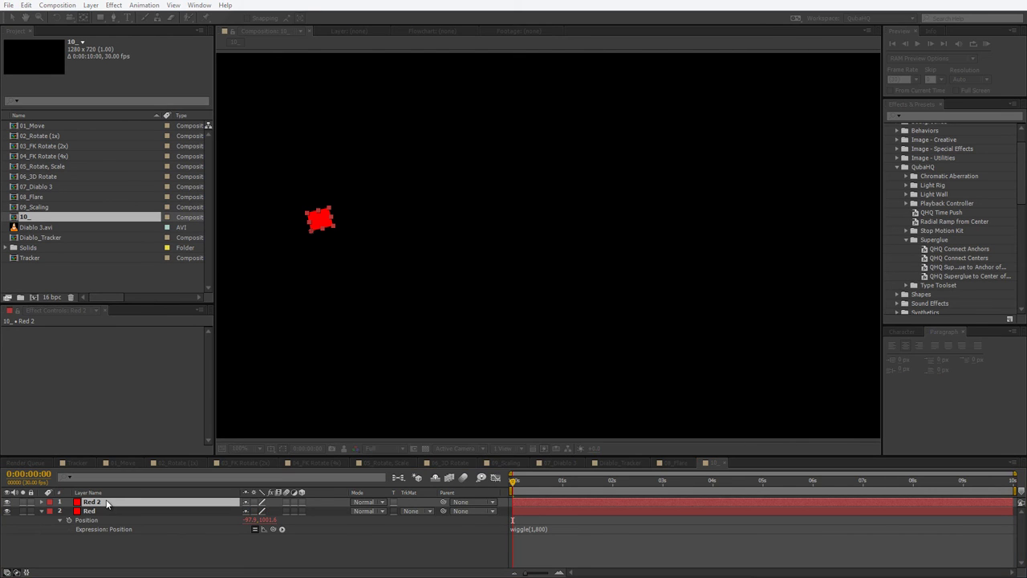
pyautogui.hotkey('ctrl', 'shift', 'y')
pyautogui.click(488, 290)
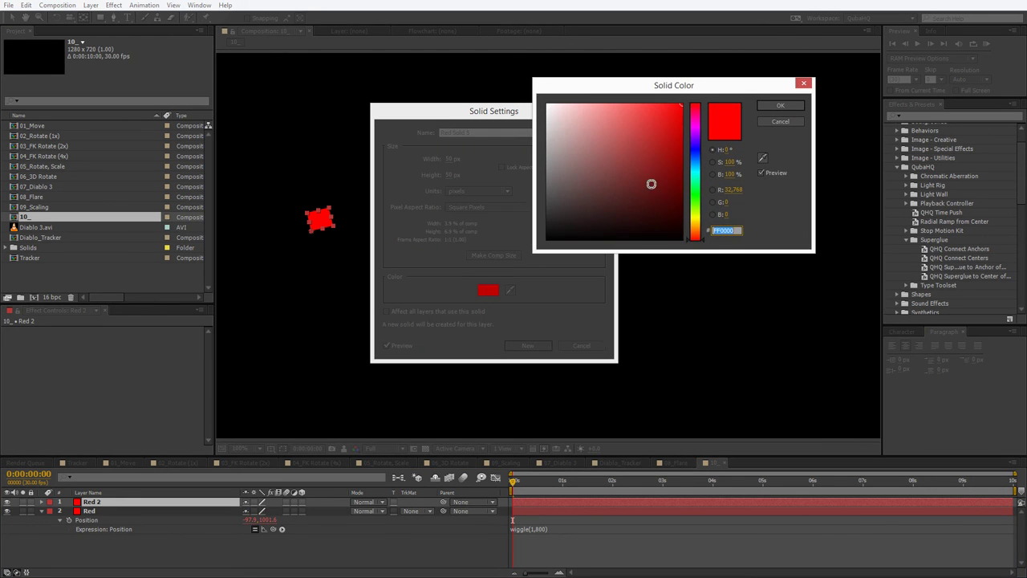
pyautogui.click(695, 197)
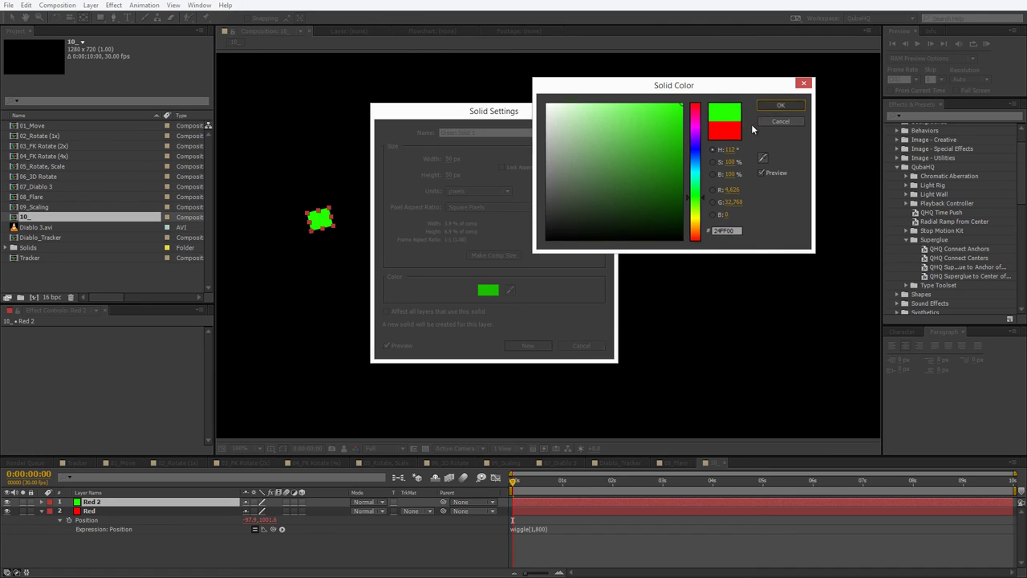
pyautogui.click(780, 106)
pyautogui.click(527, 345)
pyautogui.press('space')
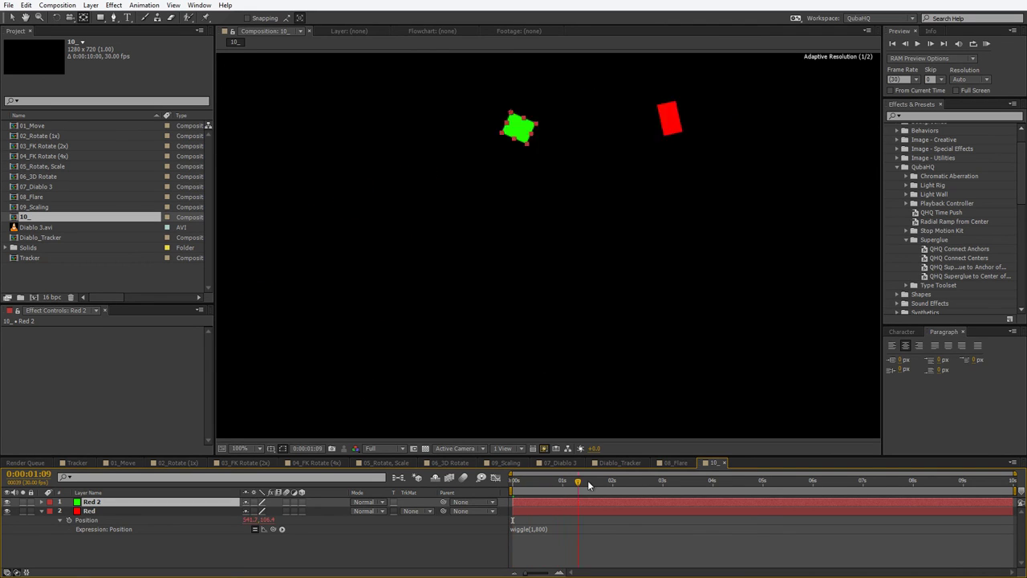
pyautogui.click(166, 566)
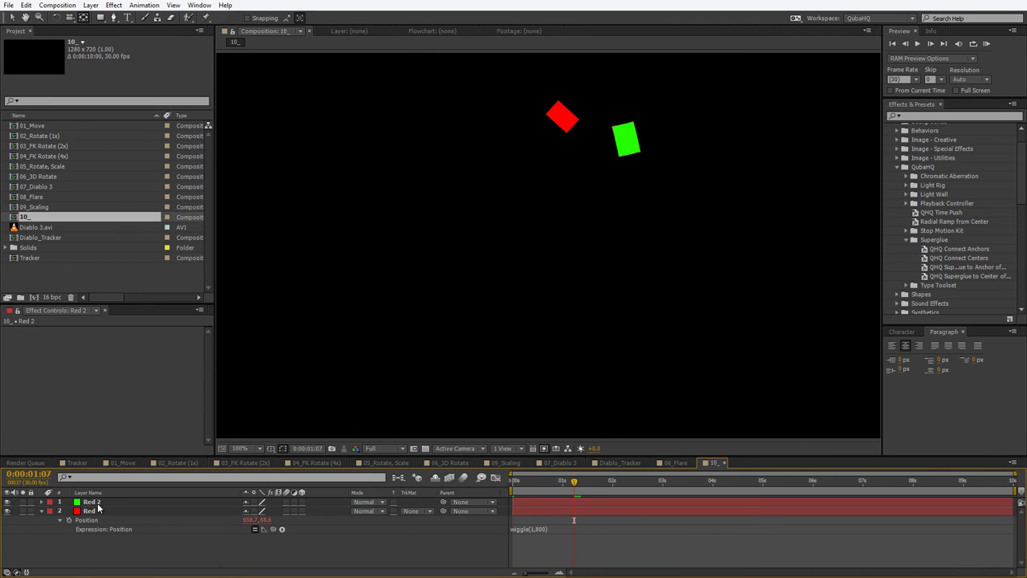
# - Rename the green solid's layer, Red 2, as Green
pyautogui.click(96, 503)
pyautogui.press('Return')
pyautogui.write('Green')
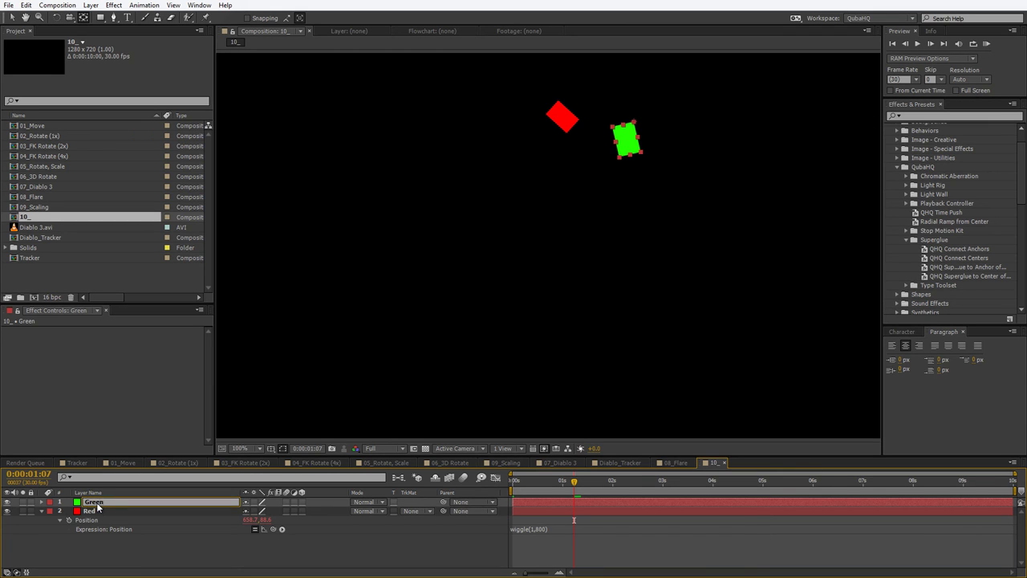
pyautogui.press('Return')
# - Duplicate the Green layer and change the copy's solid to yellow F0FF00, naming the solid Yellow
pyautogui.hotkey('ctrl', 'd')
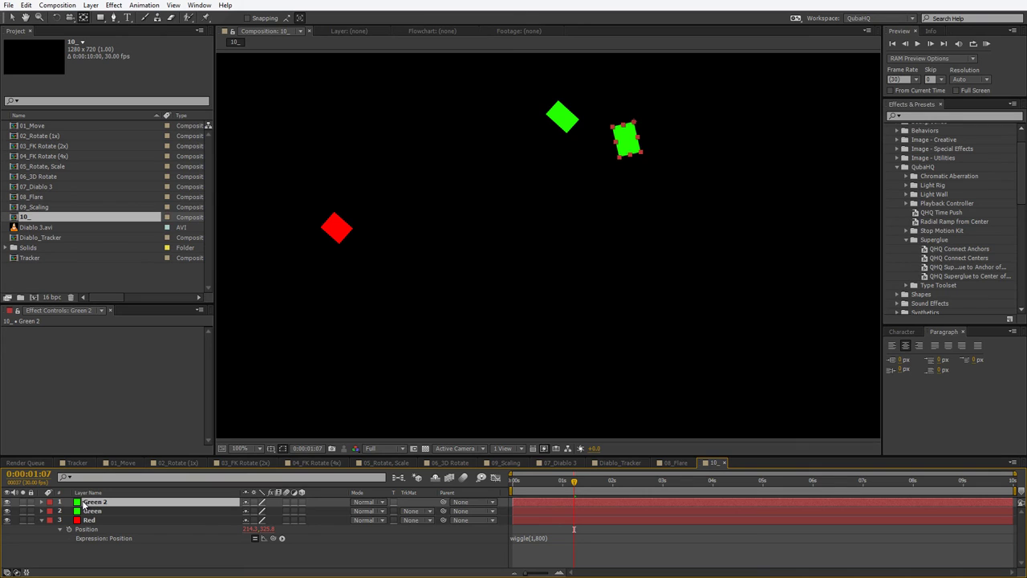
pyautogui.hotkey('ctrl', 'shift', 'y')
pyautogui.click(488, 291)
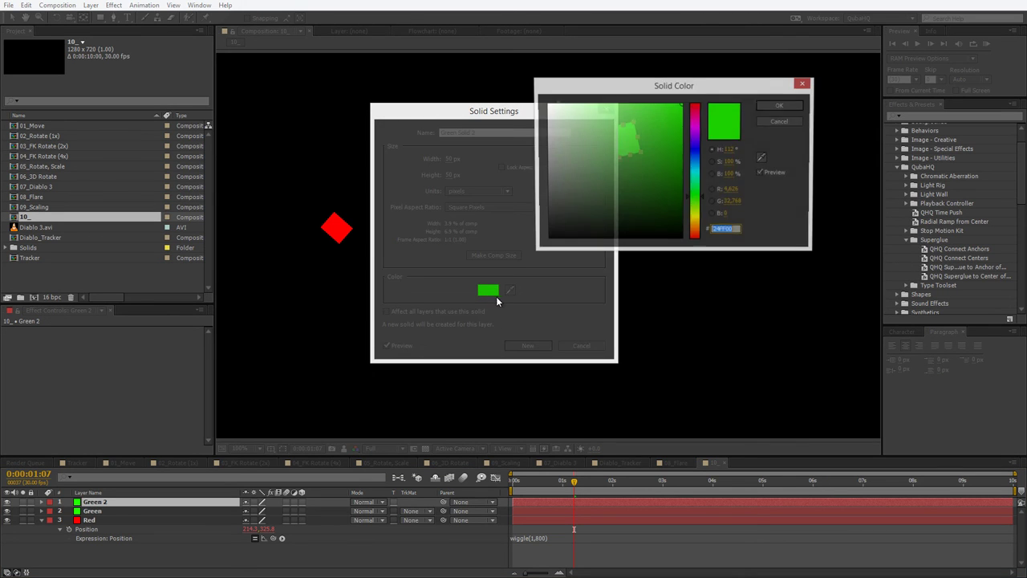
pyautogui.moveTo(696, 200); pyautogui.dragTo(695, 221)
pyautogui.click(780, 105)
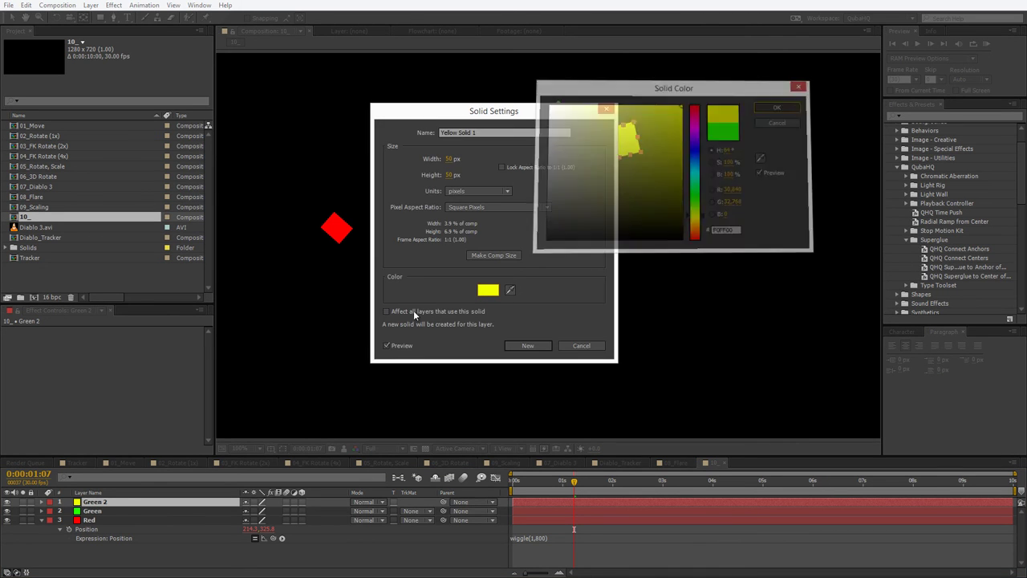
pyautogui.moveTo(488, 134); pyautogui.dragTo(471, 133)
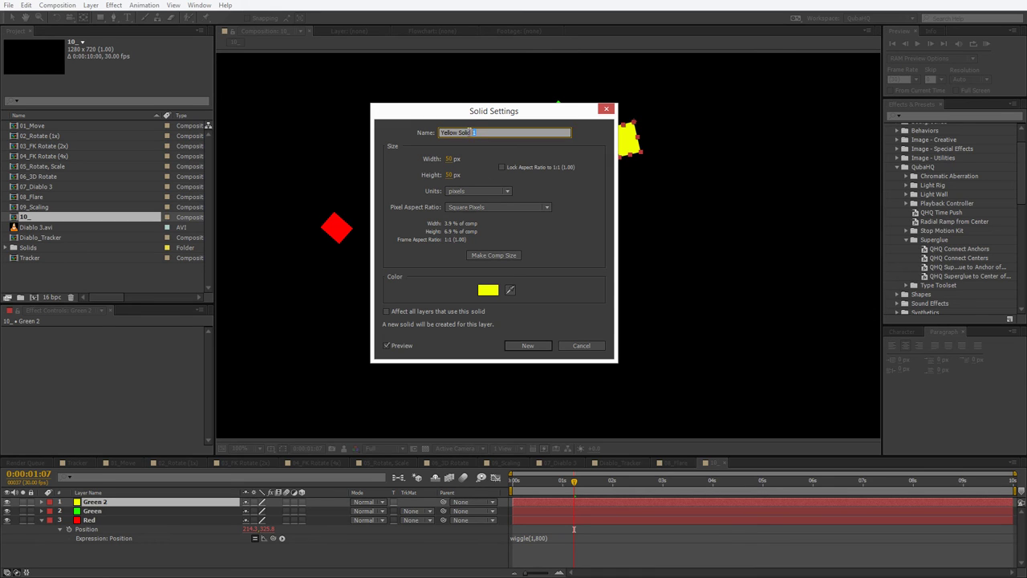
pyautogui.press('BackSpace')
pyautogui.click(531, 354)
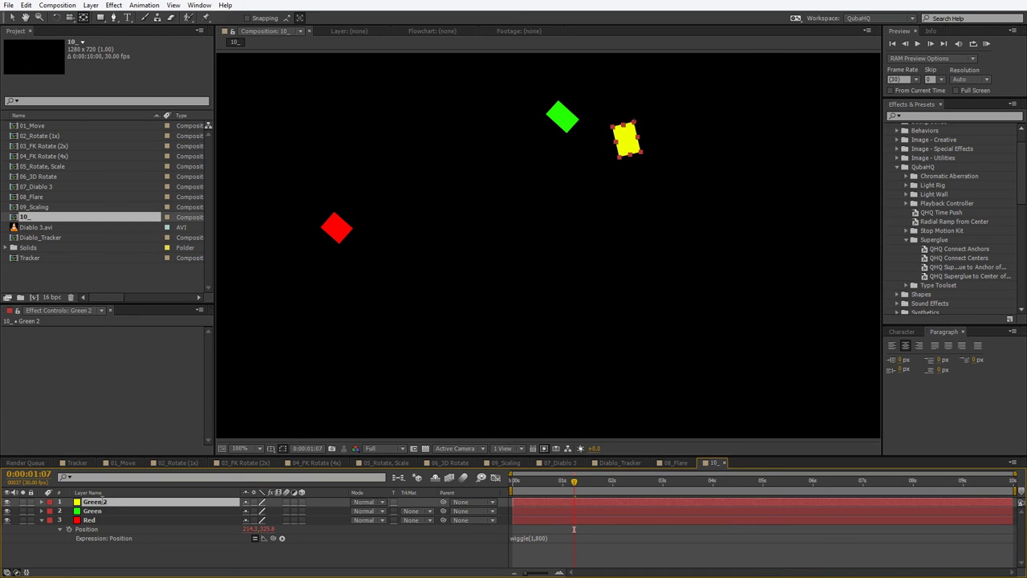
# - Rename the yellow solid's layer, Green 2, as Yellow
pyautogui.press('Return')
pyautogui.write('Yellow')
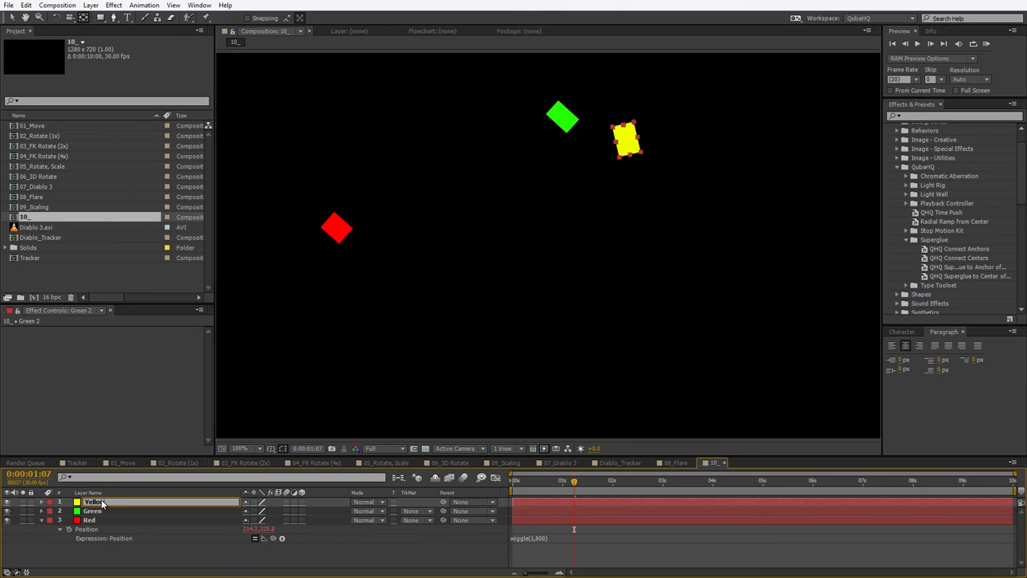
pyautogui.press('Return')
# - Duplicate the Yellow layer and rename the copy as Blue
pyautogui.hotkey('ctrl', 'd')
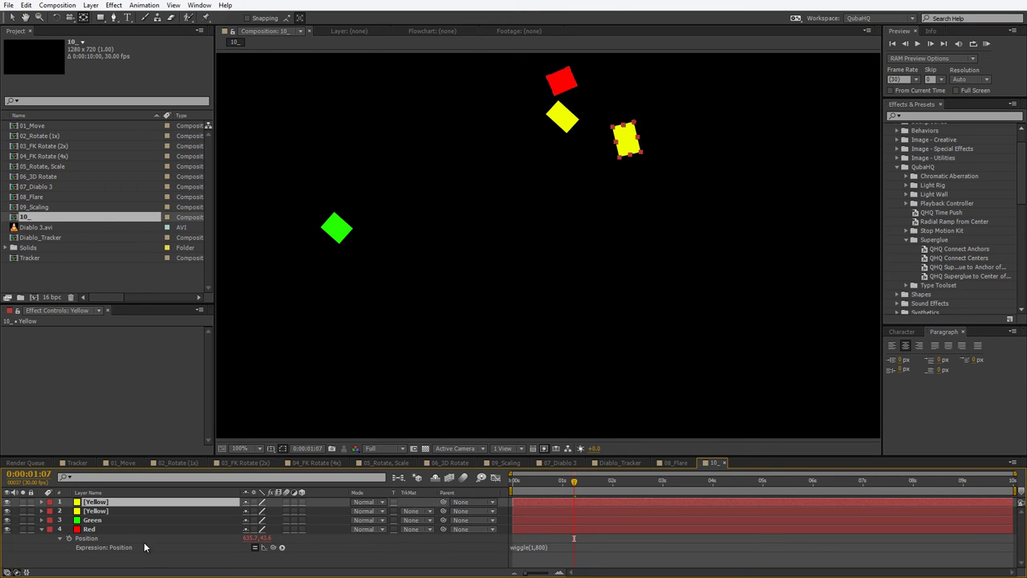
pyautogui.press('Return')
pyautogui.write('Blue')
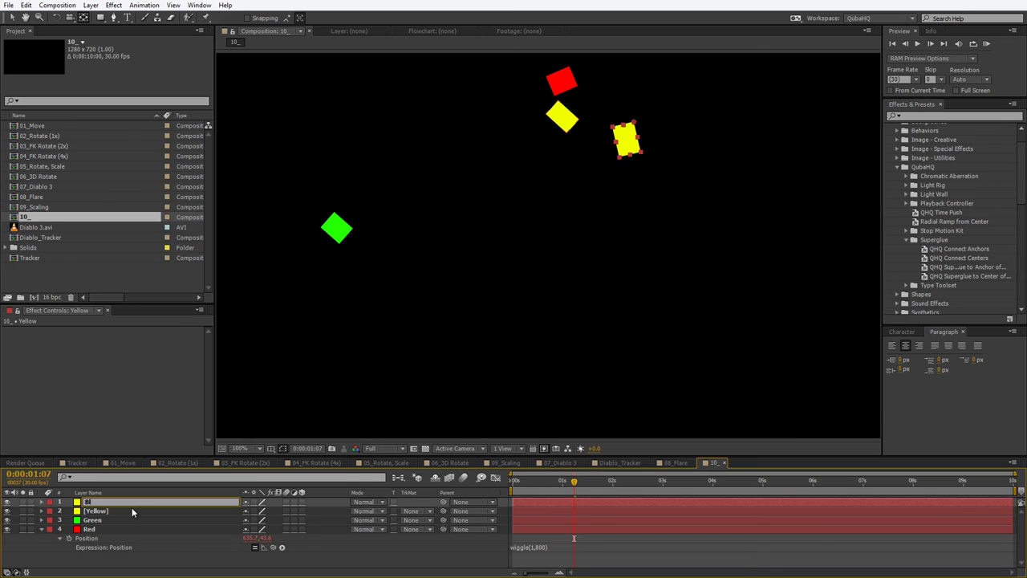
pyautogui.press('Return')
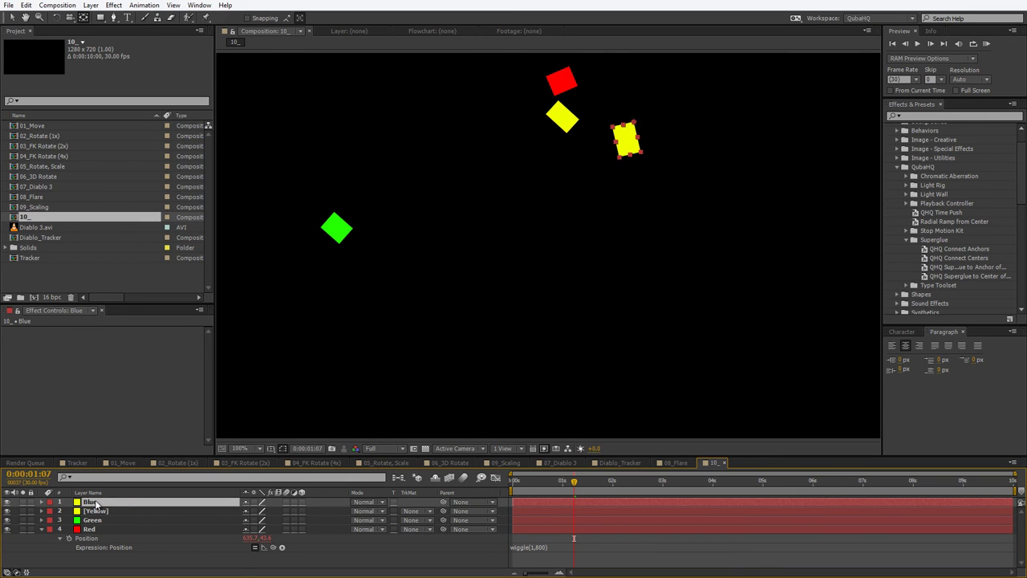
# - Change the Blue layer's solid colour to blue as a new solid
pyautogui.hotkey('ctrl', 'shift', 'y')
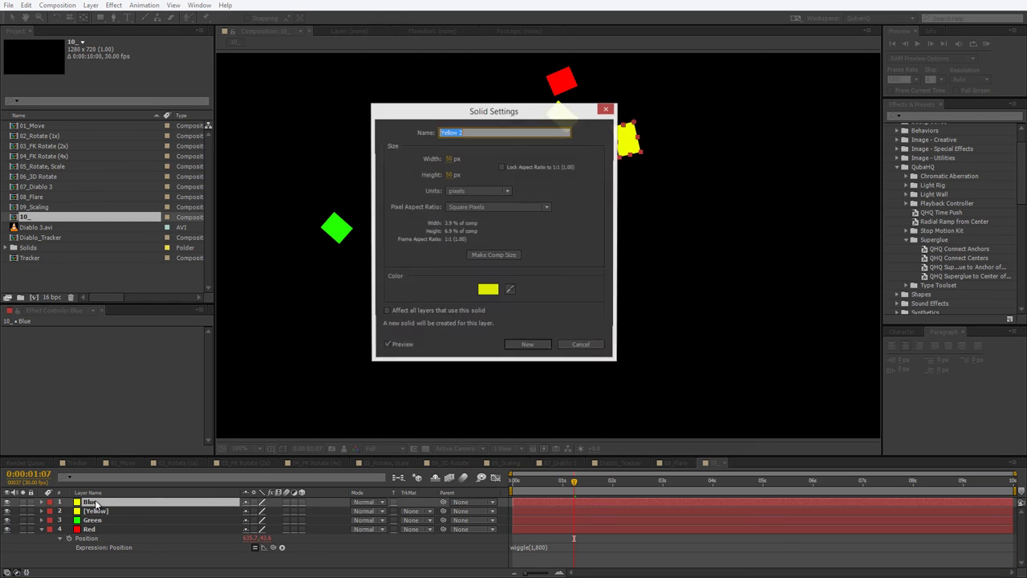
pyautogui.click(485, 290)
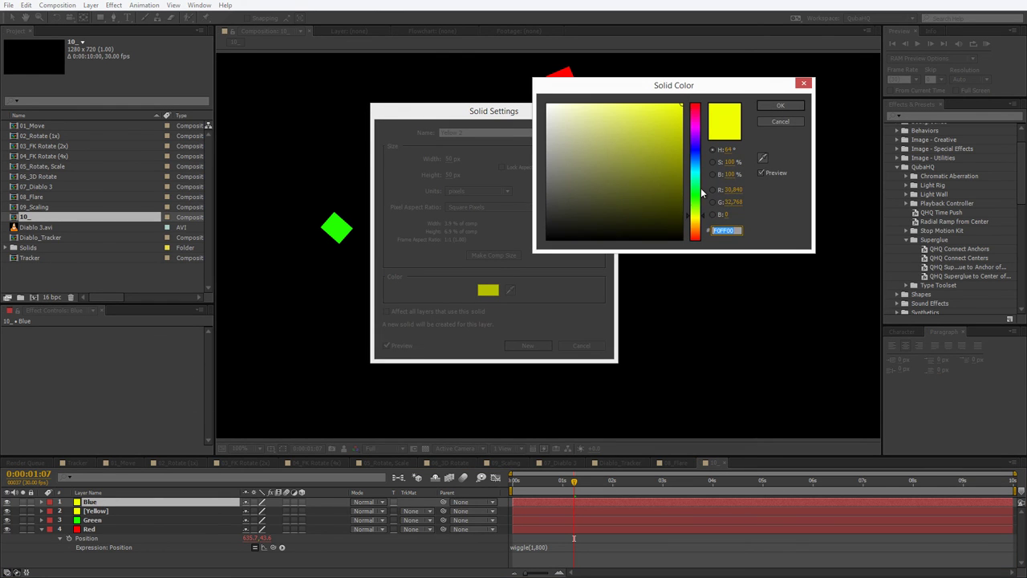
pyautogui.moveTo(701, 193); pyautogui.dragTo(703, 164)
pyautogui.click(780, 105)
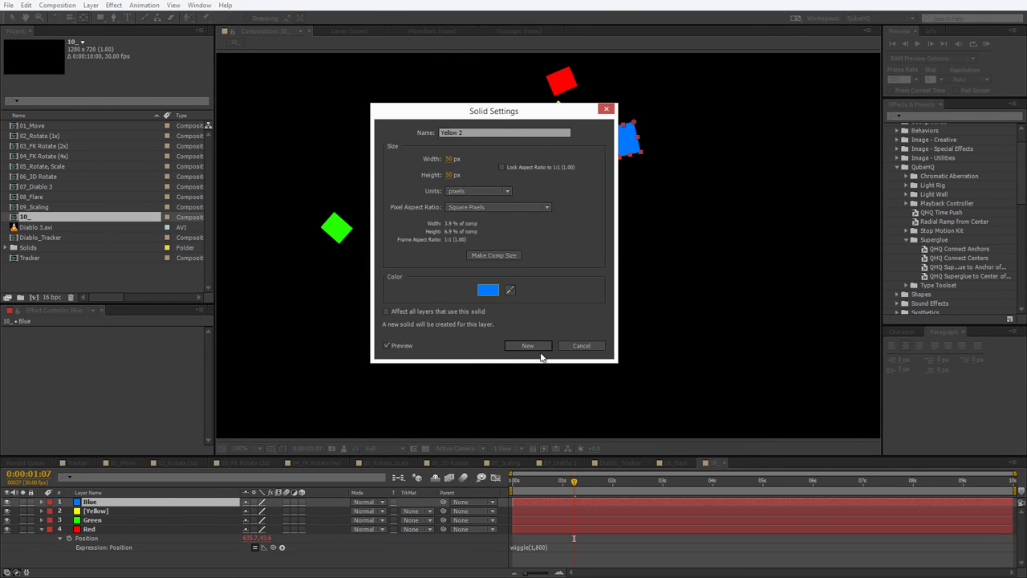
pyautogui.click(542, 347)
# - Preview the four wiggling solids, set the current time to 0:00:01:16, and deselect all layers
pyautogui.press('space')
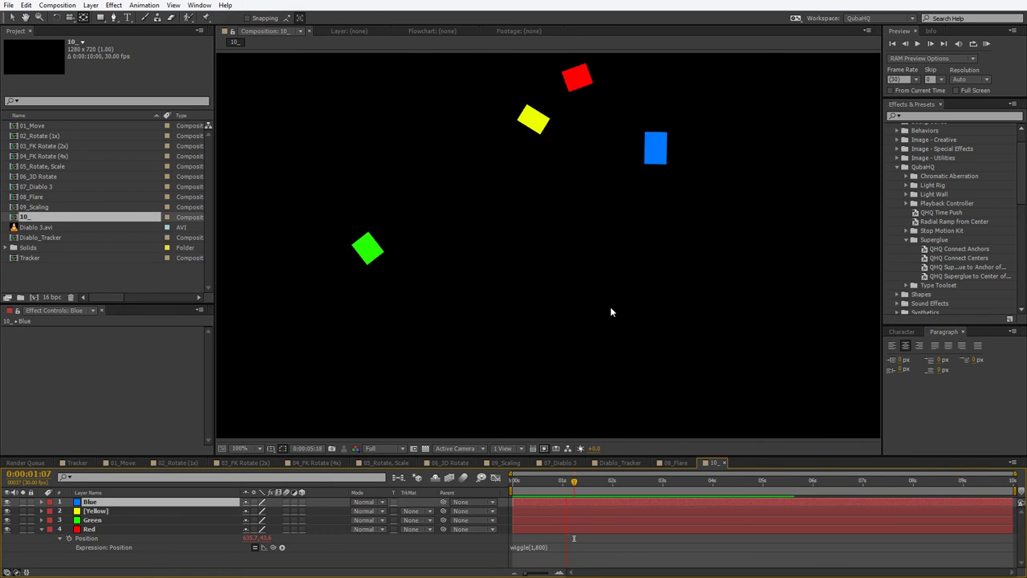
pyautogui.press('space')
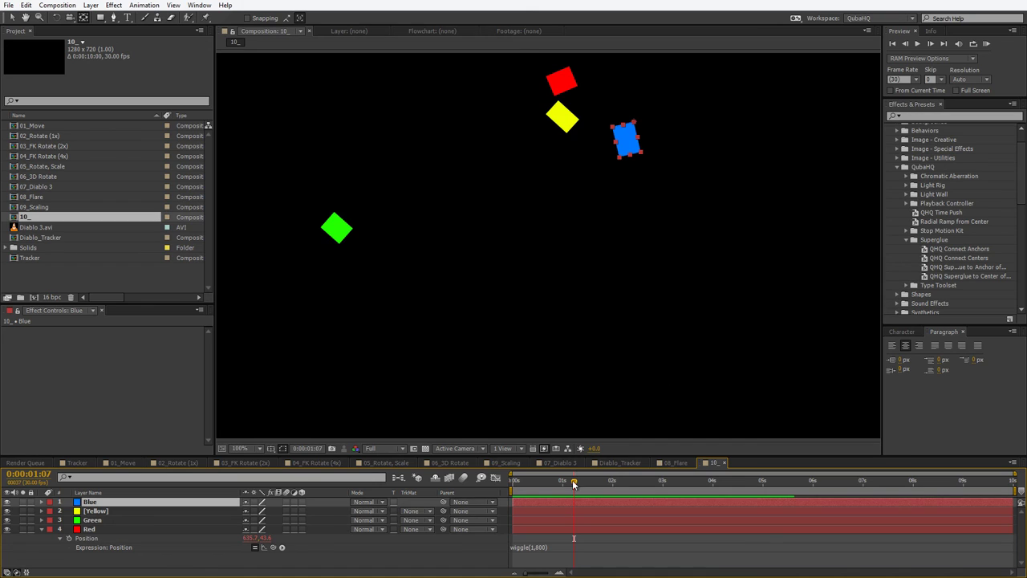
pyautogui.moveTo(574, 482); pyautogui.dragTo(592, 483)
pyautogui.click(216, 552)
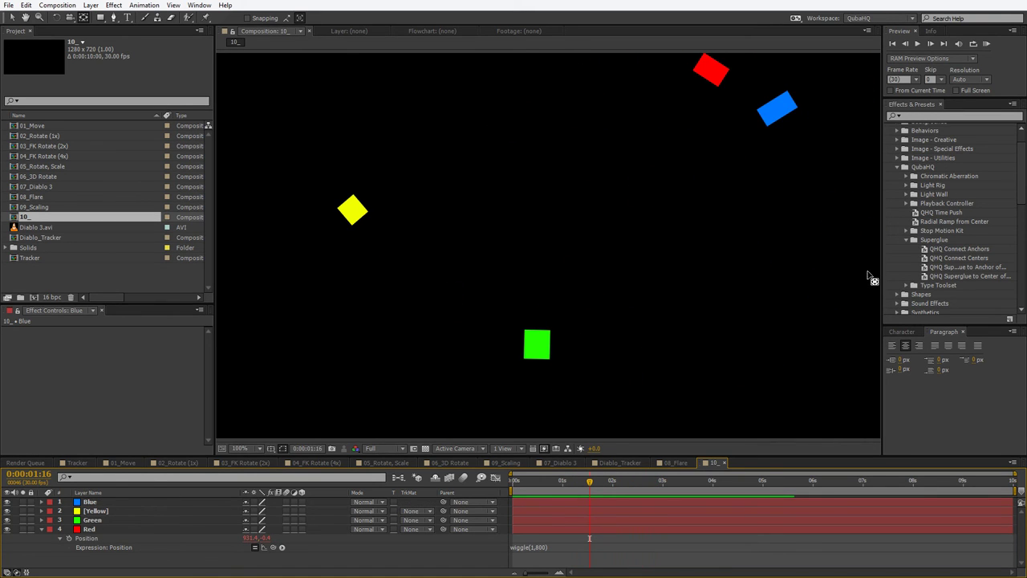
# - Apply the QHQ Connect Anchors preset with no layer selected to create a connecting line, and widen the composition view
pyautogui.click(966, 248)
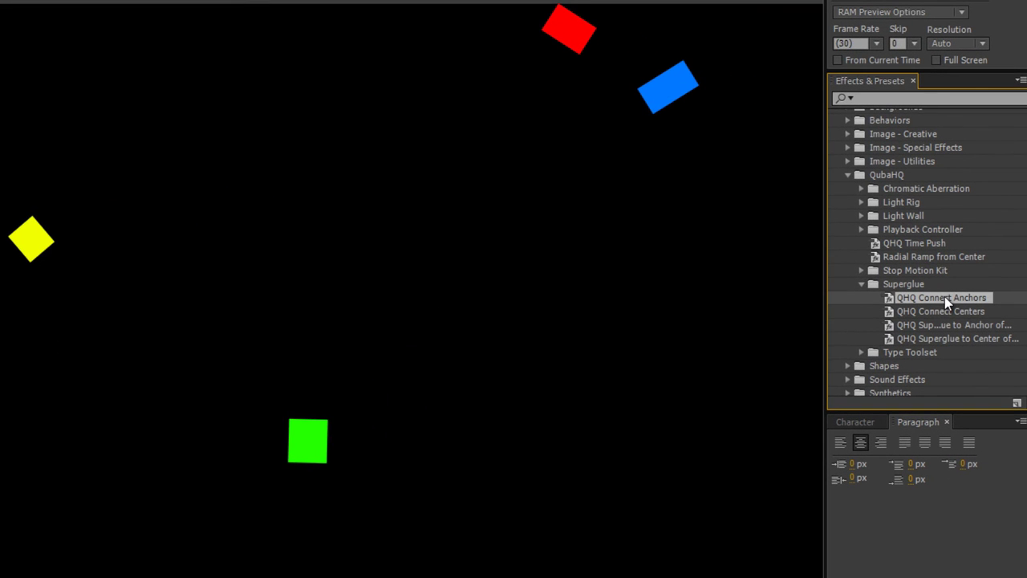
pyautogui.doubleClick(944, 297)
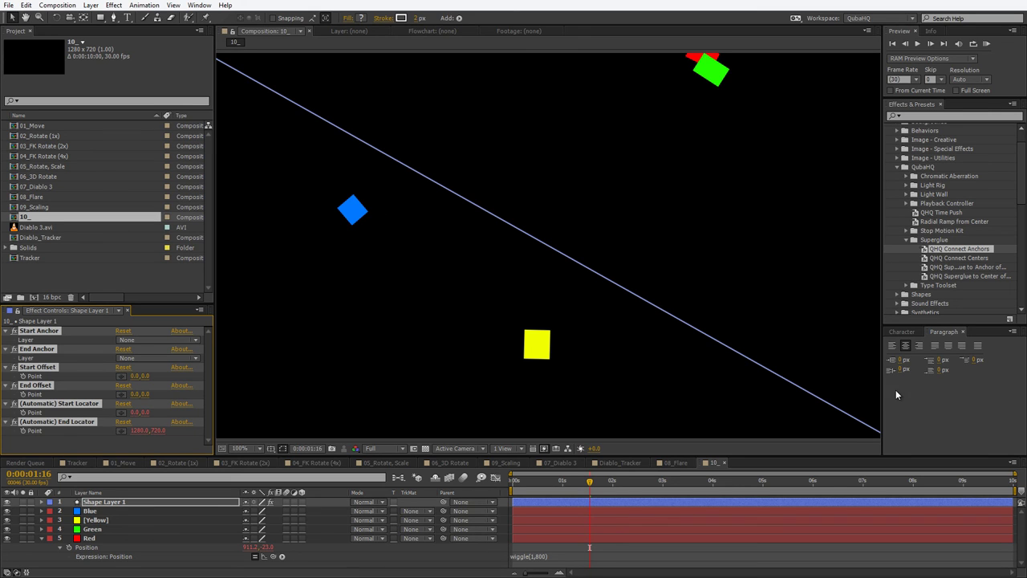
pyautogui.moveTo(883, 391); pyautogui.dragTo(954, 397)
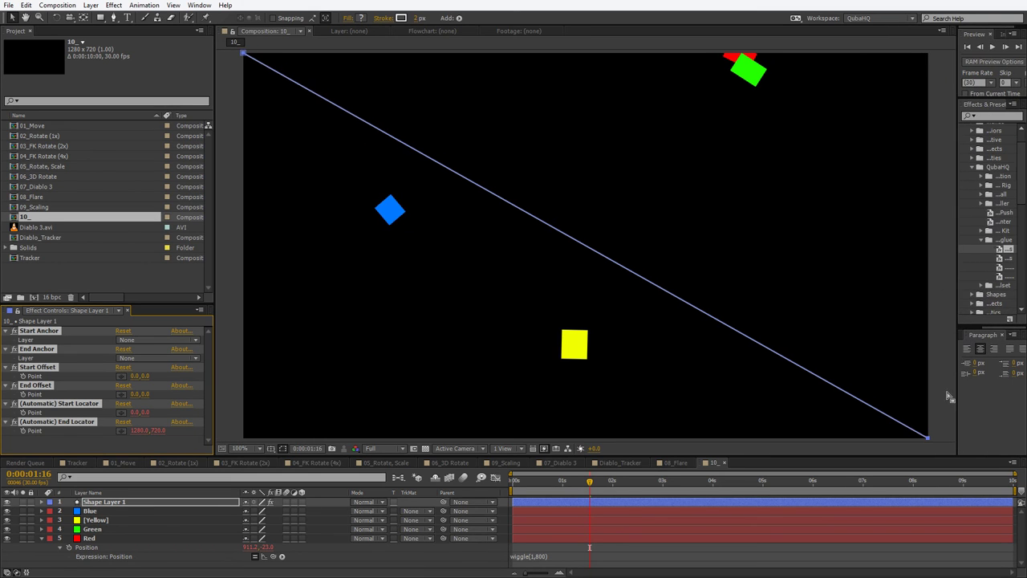
pyautogui.click(223, 108)
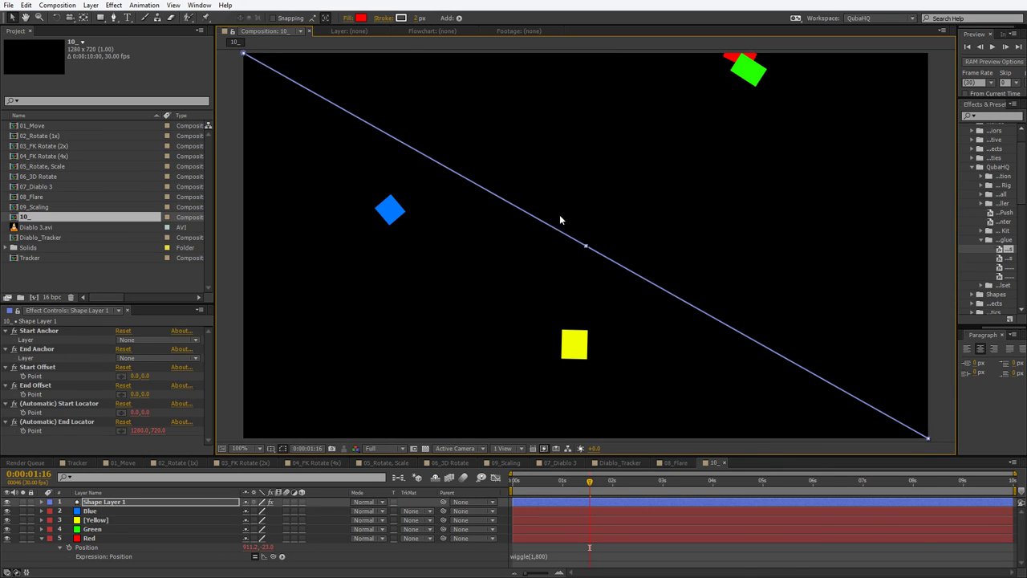
# - Set the connecting line's Start Anchor to Blue and End Anchor to Yellow, and preview the connection
pyautogui.click(133, 340)
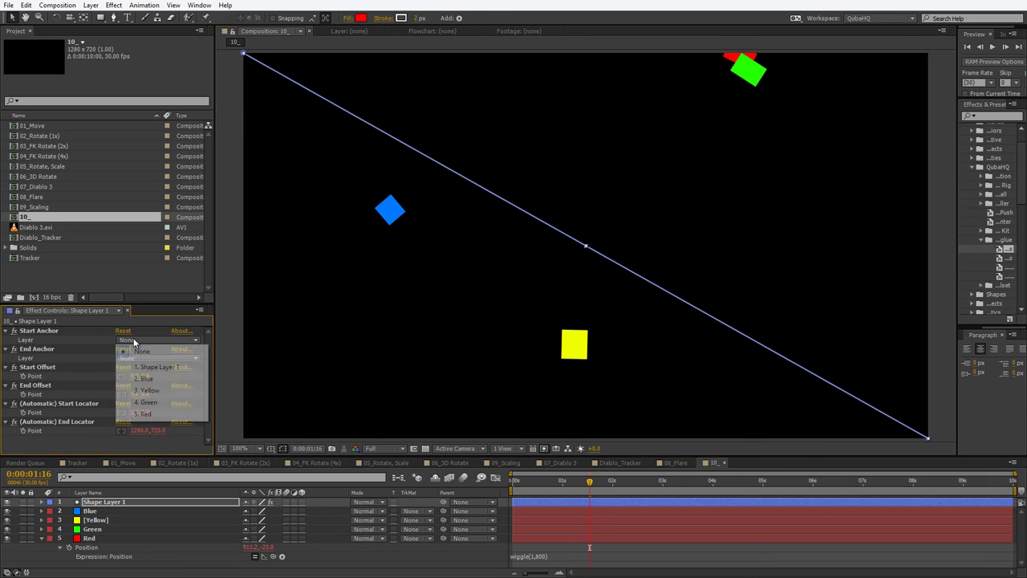
pyautogui.click(152, 378)
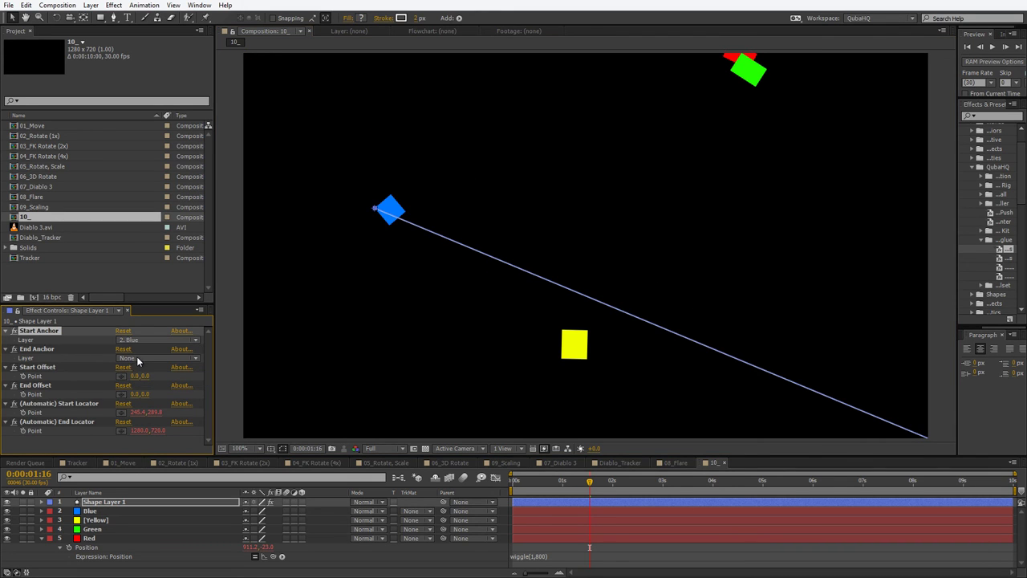
pyautogui.click(137, 361)
pyautogui.click(157, 410)
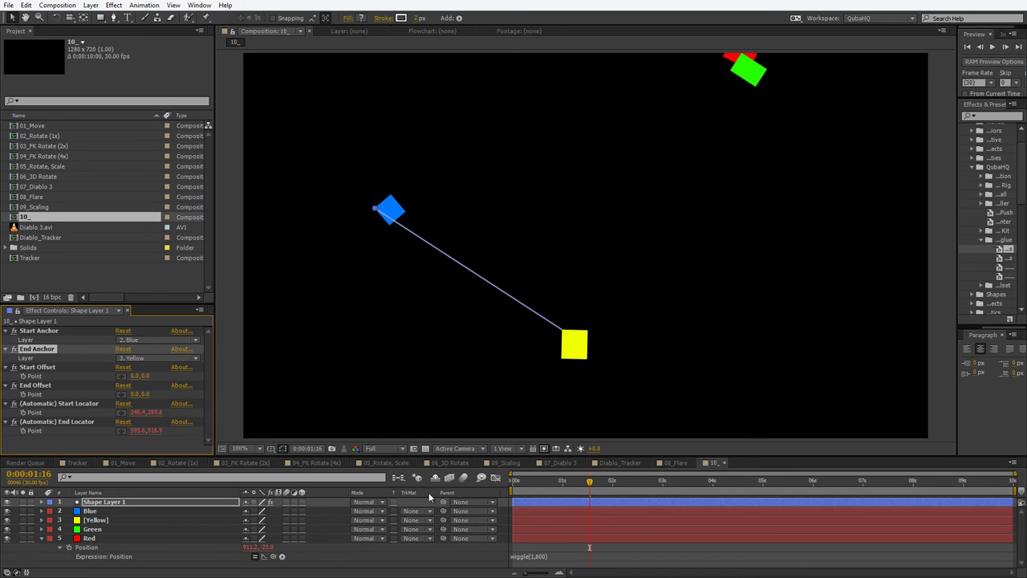
pyautogui.press('KP_0')
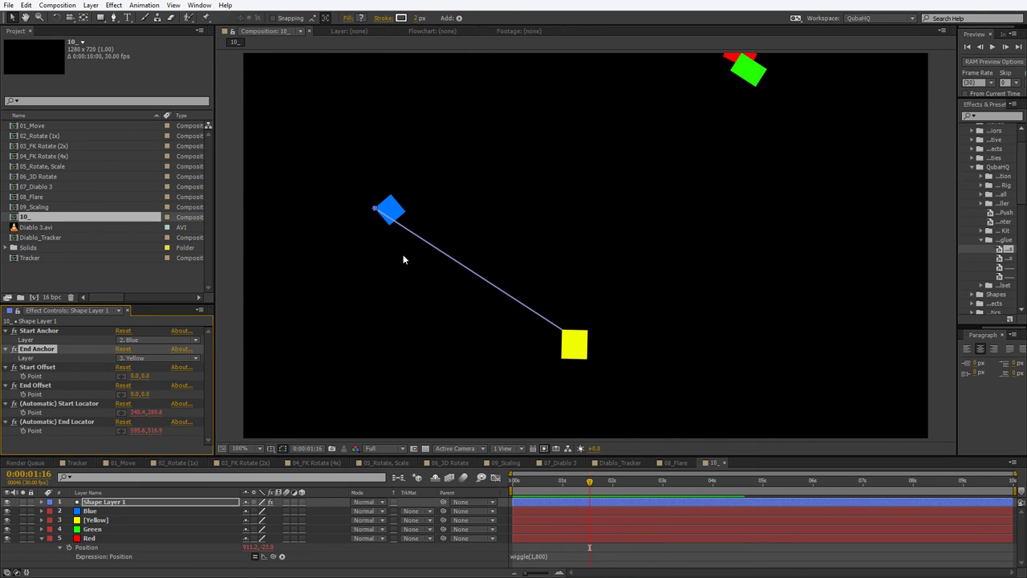
# - Set the connecting line's Start Anchor to Green and End Anchor to Red, and scrub to 0:00:03:07 to check it
pyautogui.click(150, 359)
pyautogui.click(160, 419)
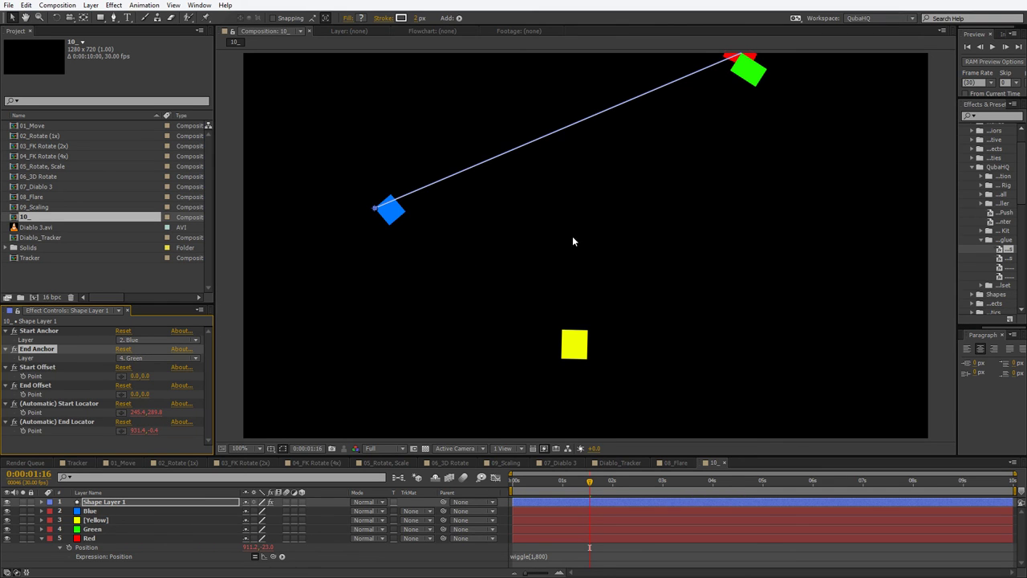
pyautogui.click(156, 340)
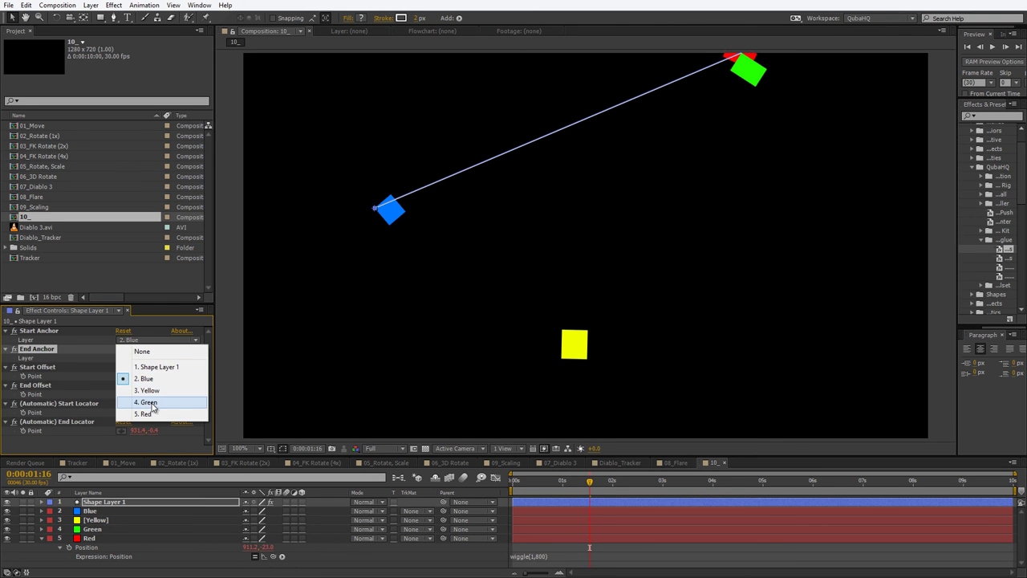
pyautogui.click(149, 405)
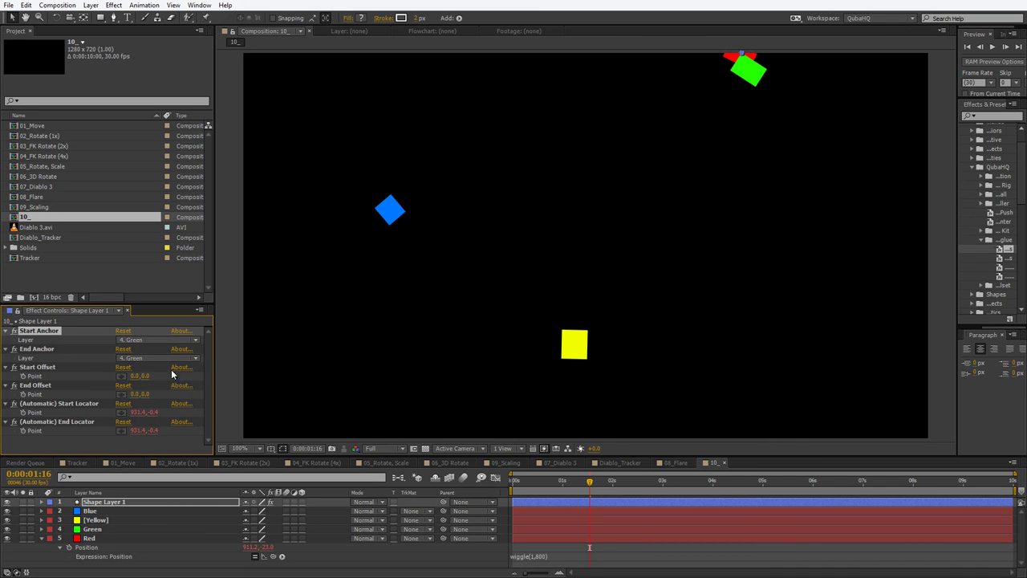
pyautogui.click(147, 358)
pyautogui.click(144, 431)
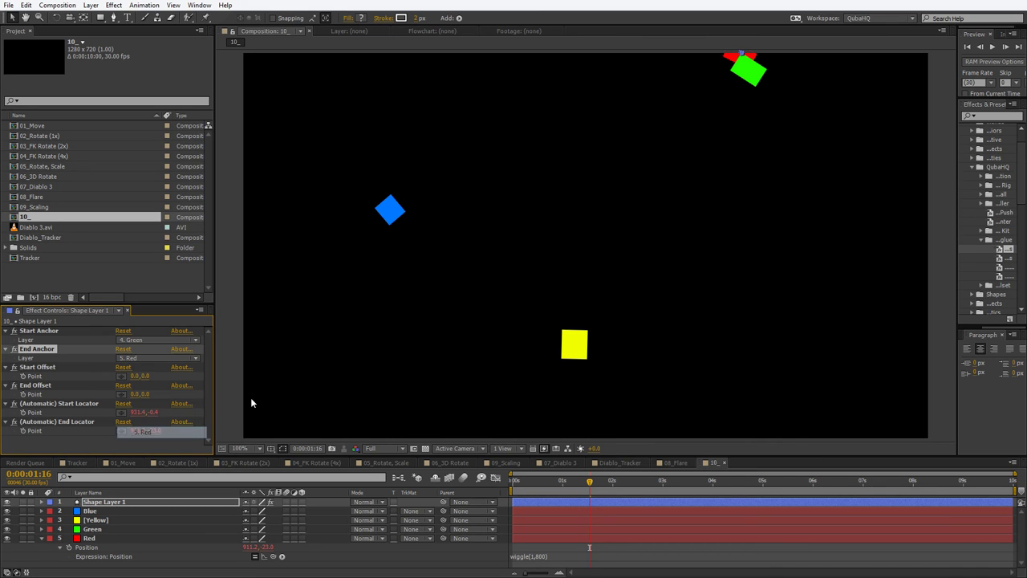
pyautogui.moveTo(558, 482); pyautogui.dragTo(675, 487)
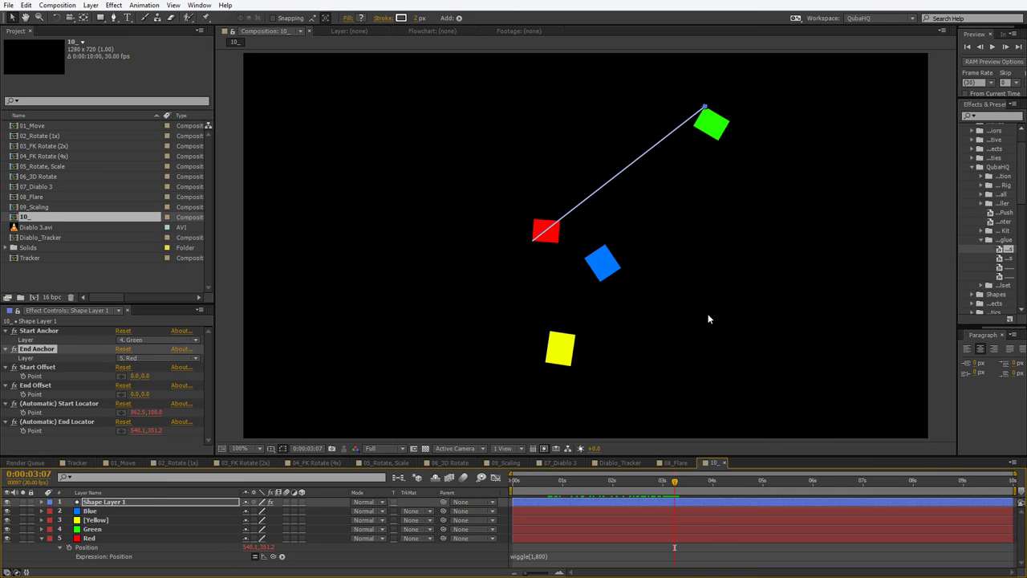
# - Duplicate the Green-to-Red connecting line and set the copy's End Anchor to Yellow, leaving a single End Anchor effect
pyautogui.click(108, 501)
pyautogui.hotkey('ctrl', 'd')
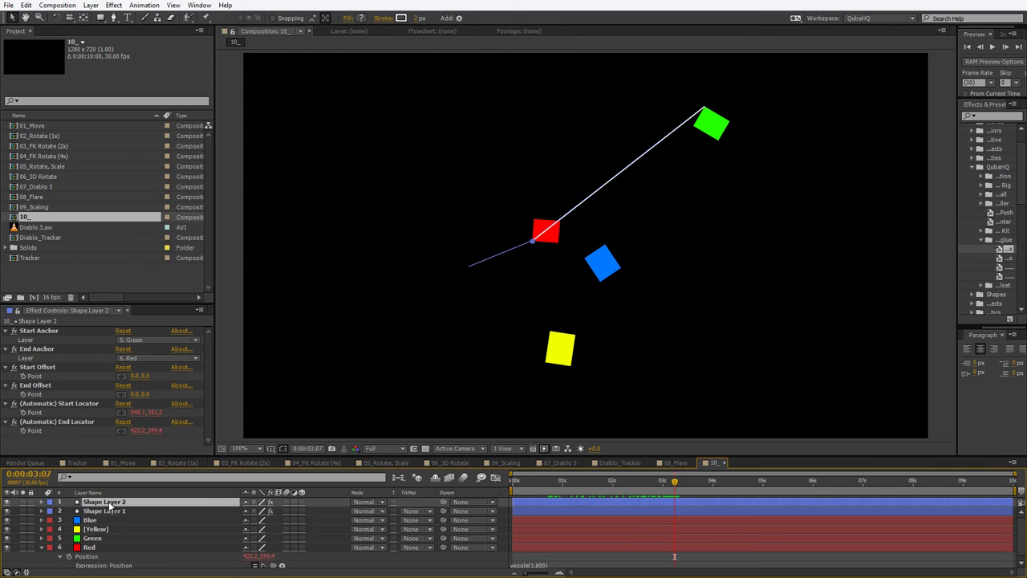
pyautogui.click(141, 357)
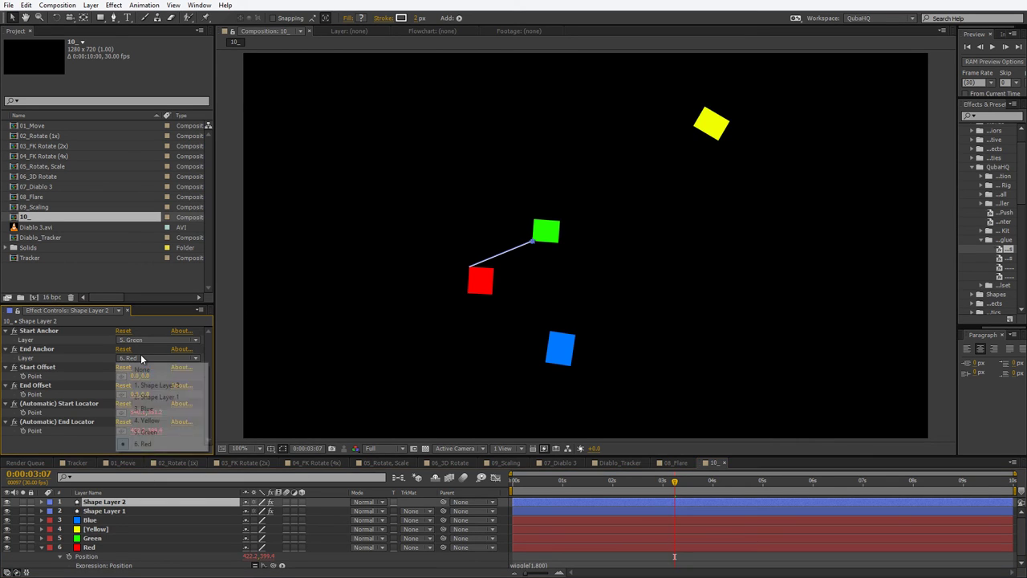
pyautogui.click(160, 421)
pyautogui.hotkey('ctrl', 'd')
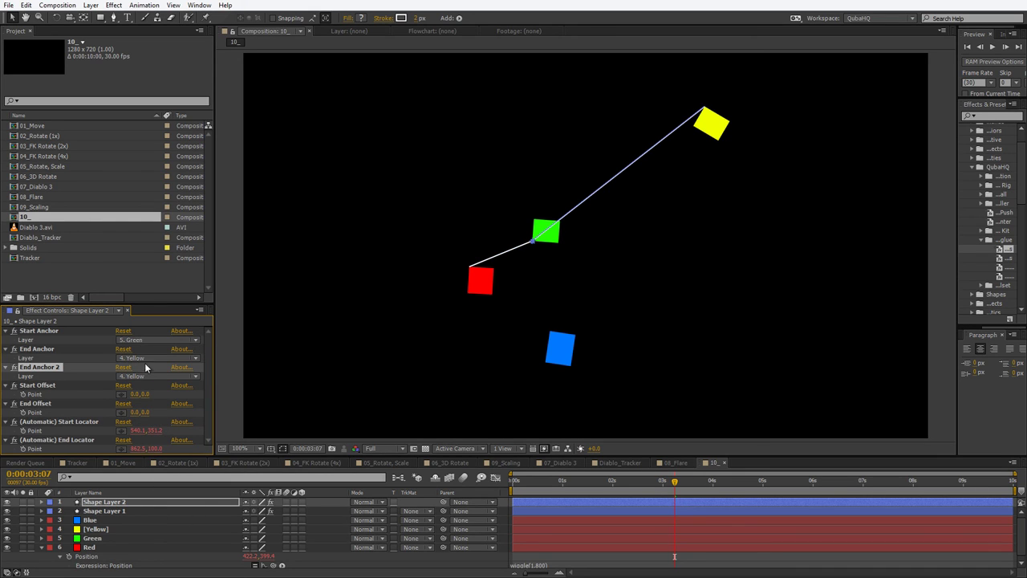
pyautogui.press('Delete')
# - Duplicate the Green-to-Yellow connecting line and set the new copy's Start Anchor to Blue
pyautogui.click(148, 503)
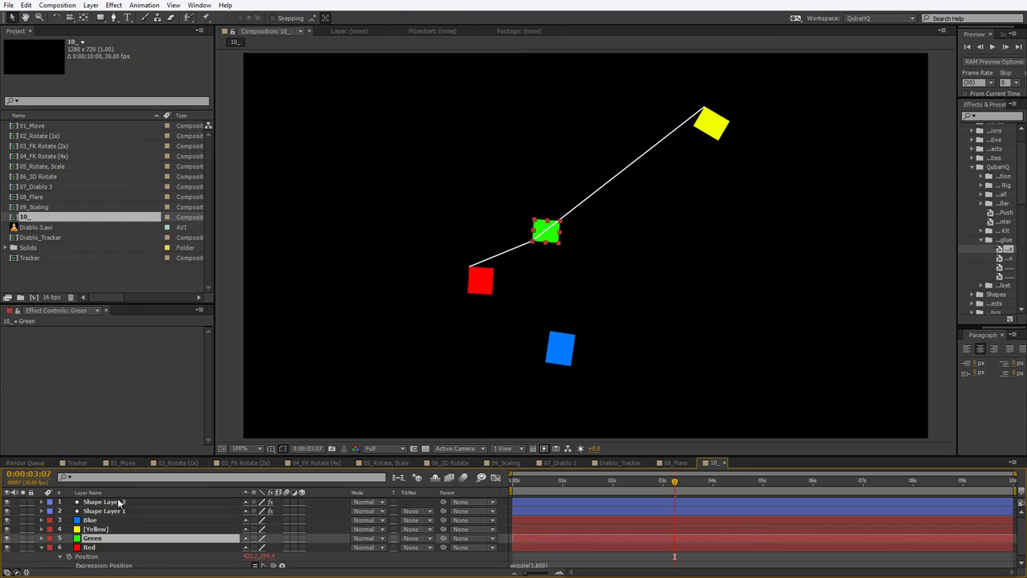
pyautogui.hotkey('ctrl', 'd')
pyautogui.click(143, 341)
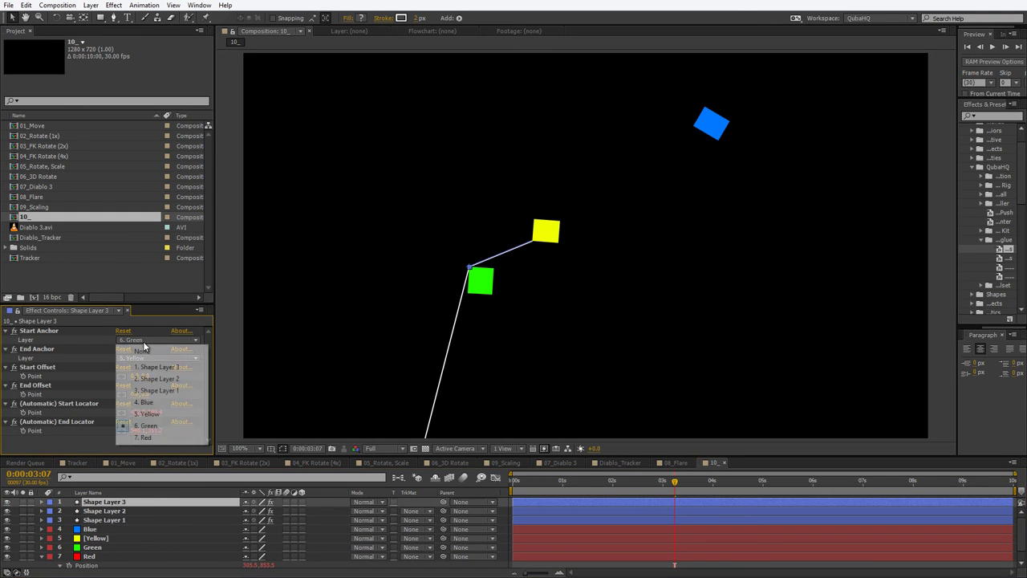
pyautogui.click(157, 438)
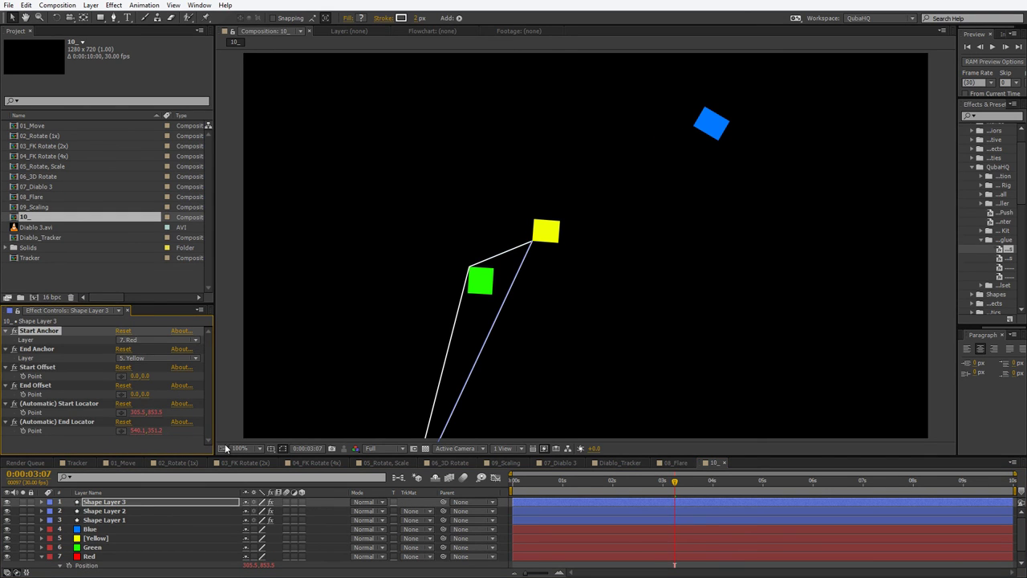
pyautogui.click(137, 502)
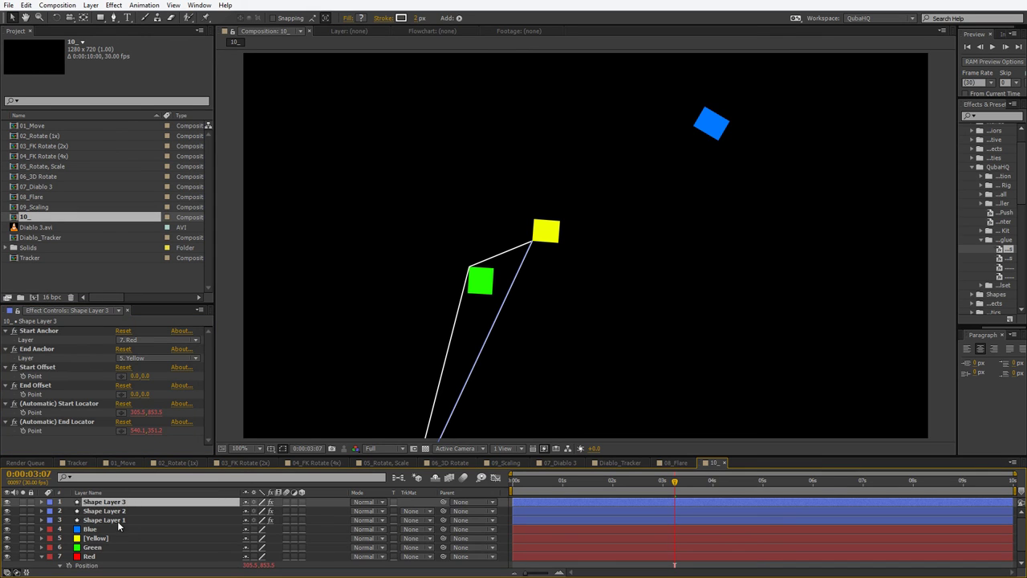
pyautogui.click(119, 520)
pyautogui.click(123, 503)
pyautogui.click(148, 340)
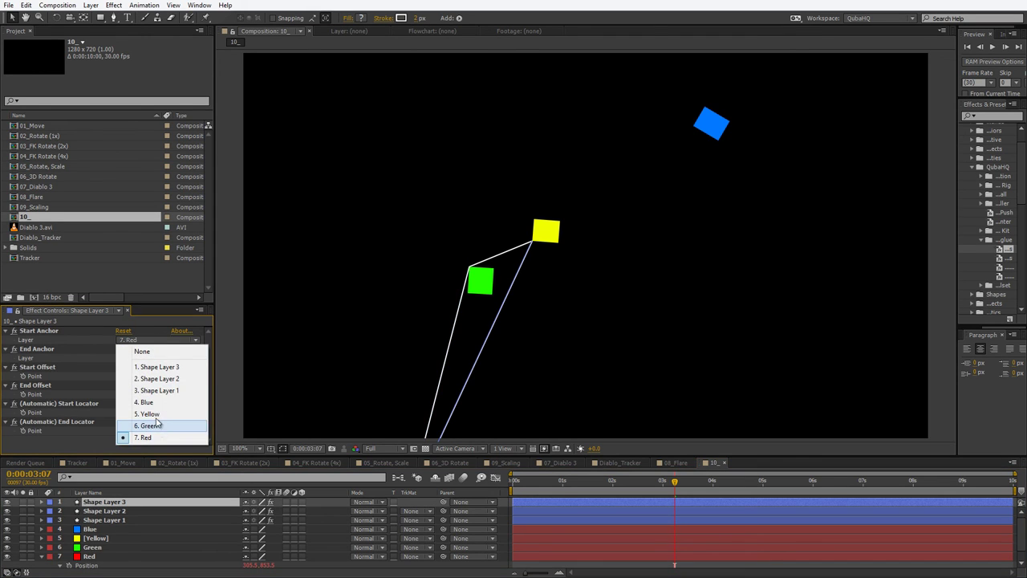
pyautogui.click(136, 399)
# - Duplicate the Blue-to-Yellow line, set the copy's End Anchor to Red, and preview the connections up to 0:00:03:24
pyautogui.click(123, 501)
pyautogui.hotkey('ctrl', 'd')
pyautogui.click(143, 357)
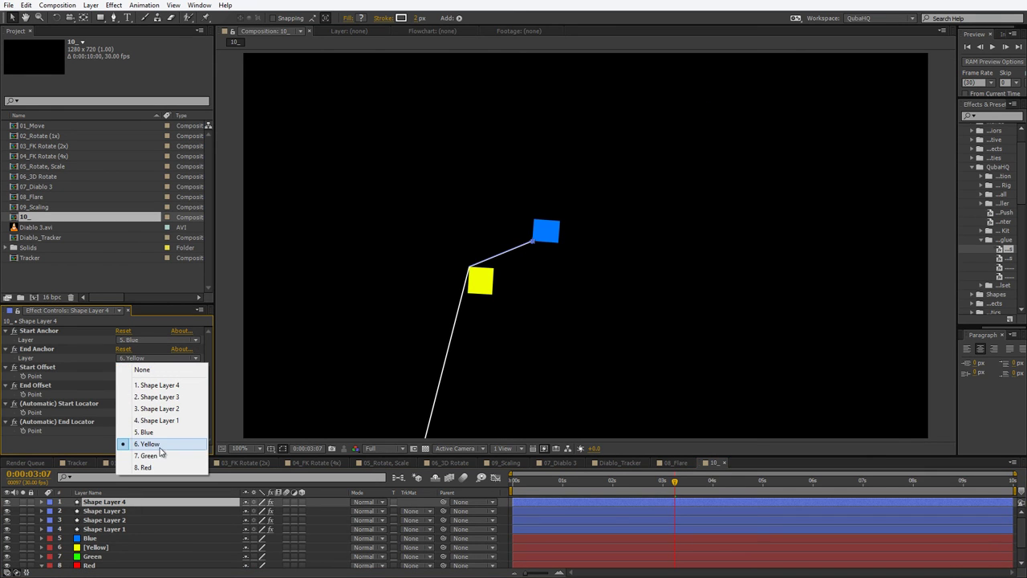
pyautogui.click(143, 468)
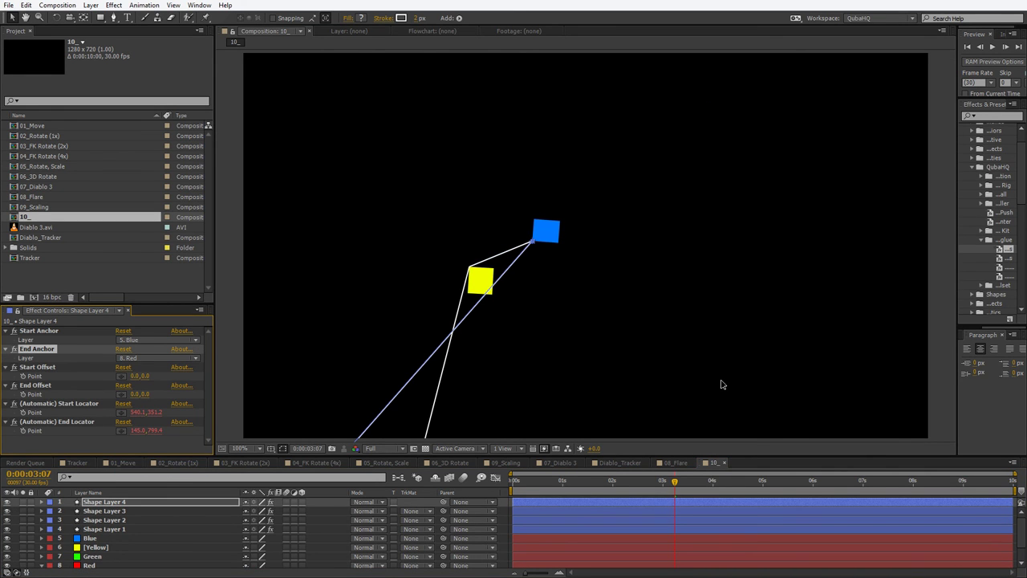
pyautogui.press('KP_0')
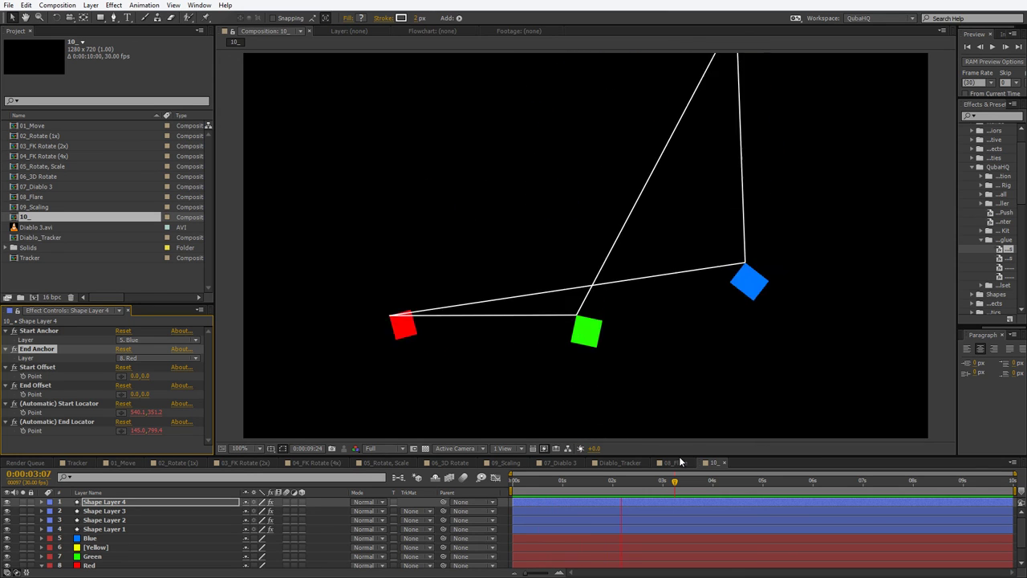
pyautogui.moveTo(581, 486); pyautogui.dragTo(704, 481)
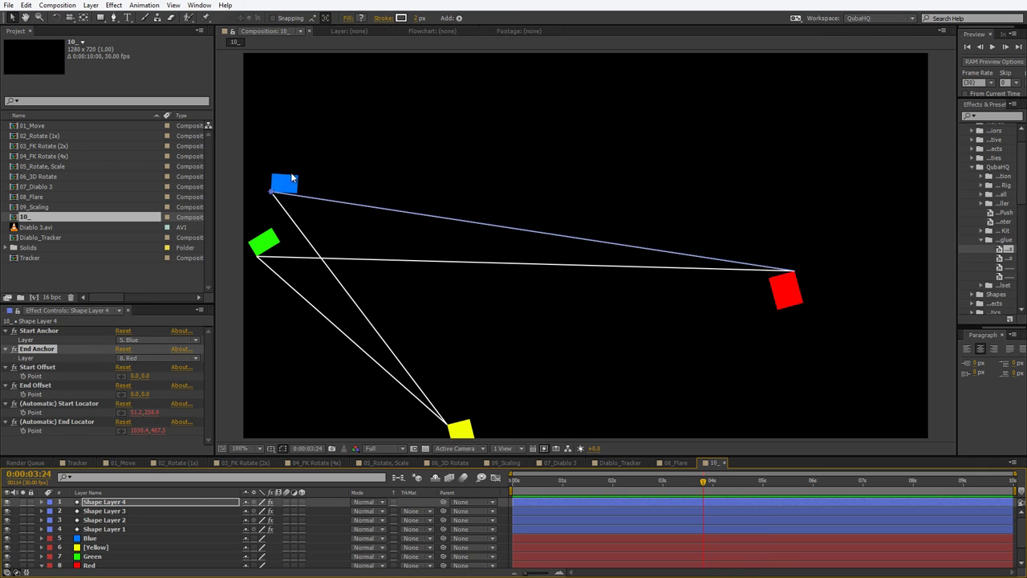
# - Delete the four connecting-line shape layers and undo their deletion
pyautogui.keyDown('shift'); pyautogui.click(107, 527); pyautogui.keyUp('shift')
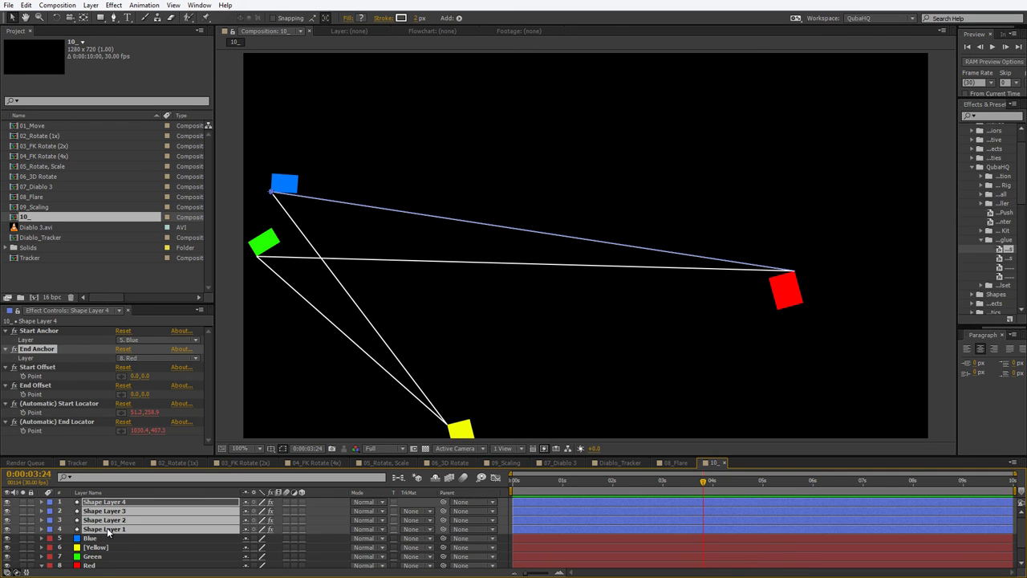
pyautogui.press('Delete')
pyautogui.click(107, 529)
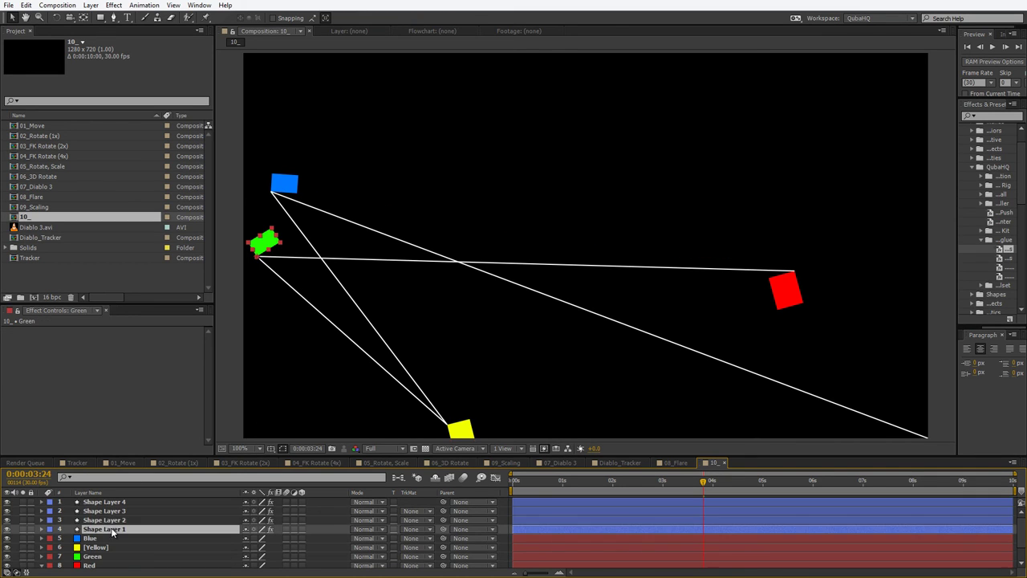
pyautogui.keyDown('shift'); pyautogui.click(122, 500); pyautogui.keyUp('shift')
pyautogui.press('Delete')
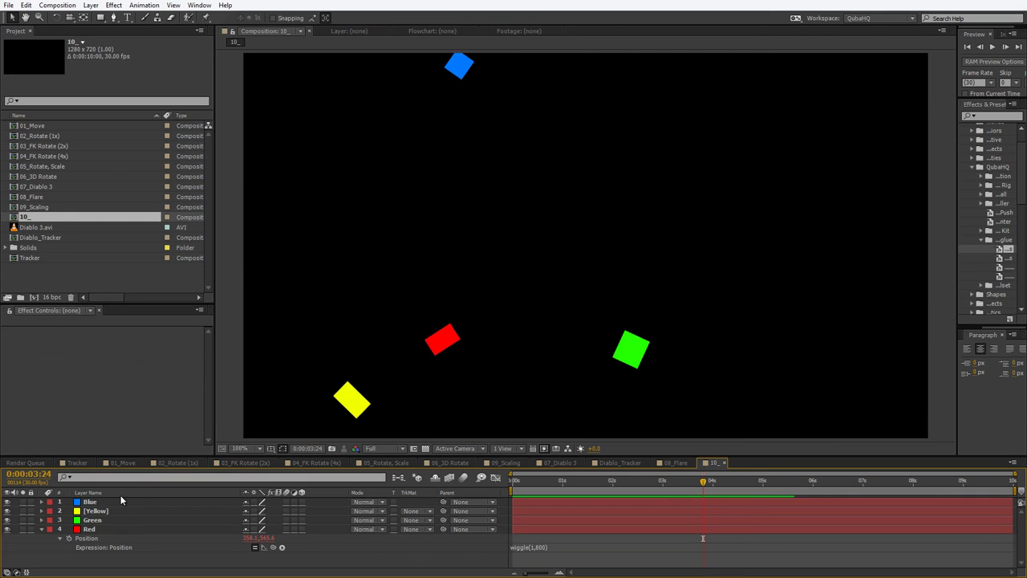
pyautogui.click(122, 498)
pyautogui.hotkey('ctrl', 'z')
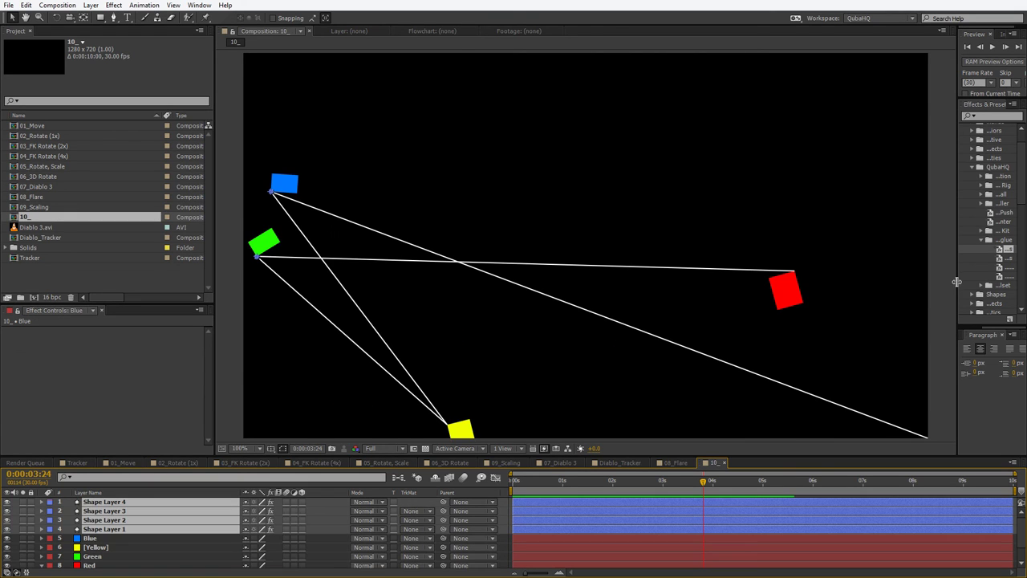
# - Deselect all layers, apply the QHQ Connect Centers preset to create a new connecting line, and widen the composition view
pyautogui.click(120, 565)
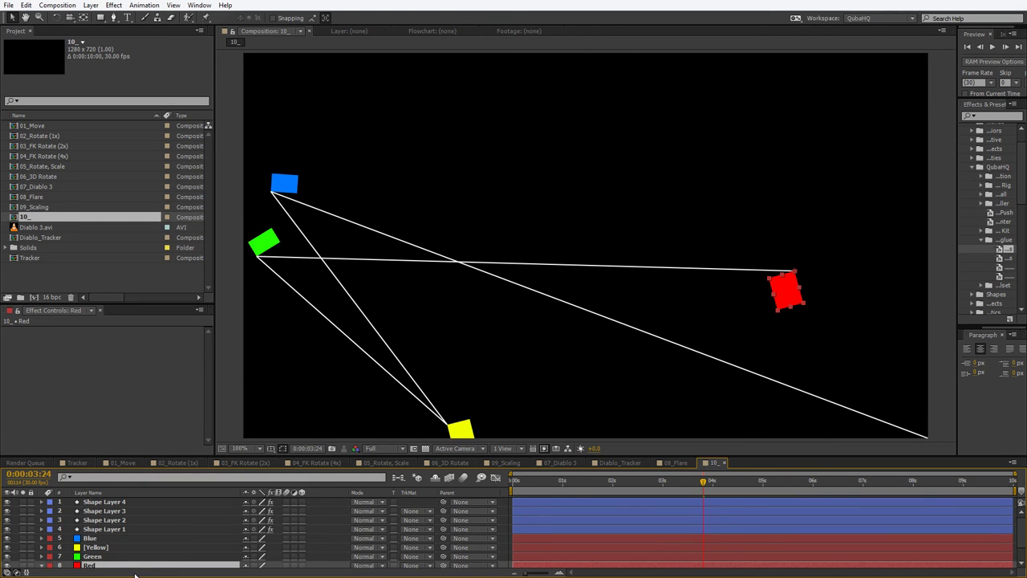
pyautogui.scroll(-1, 153, 546)
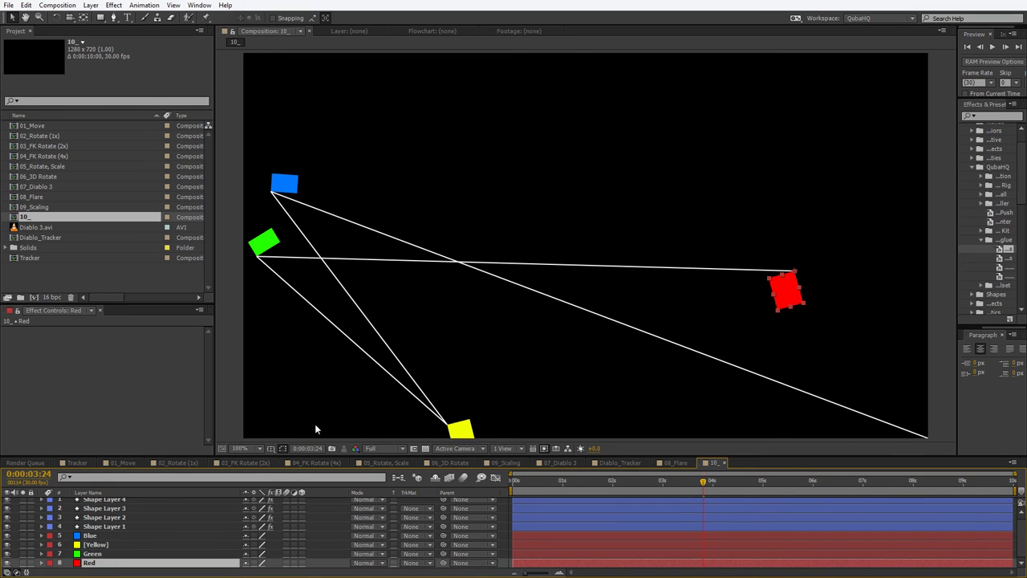
pyautogui.click(321, 398)
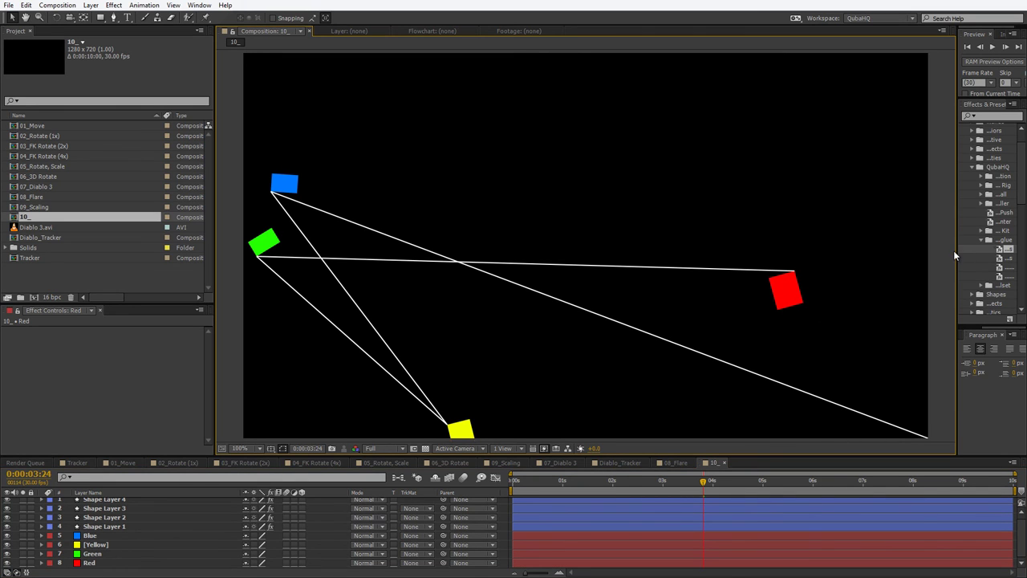
pyautogui.moveTo(954, 255); pyautogui.dragTo(756, 248)
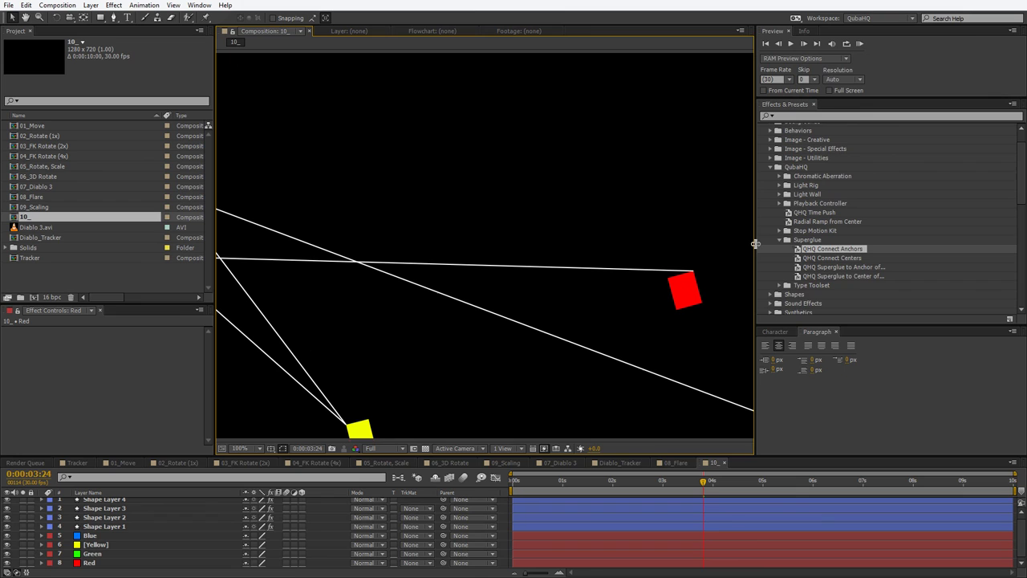
pyautogui.doubleClick(846, 258)
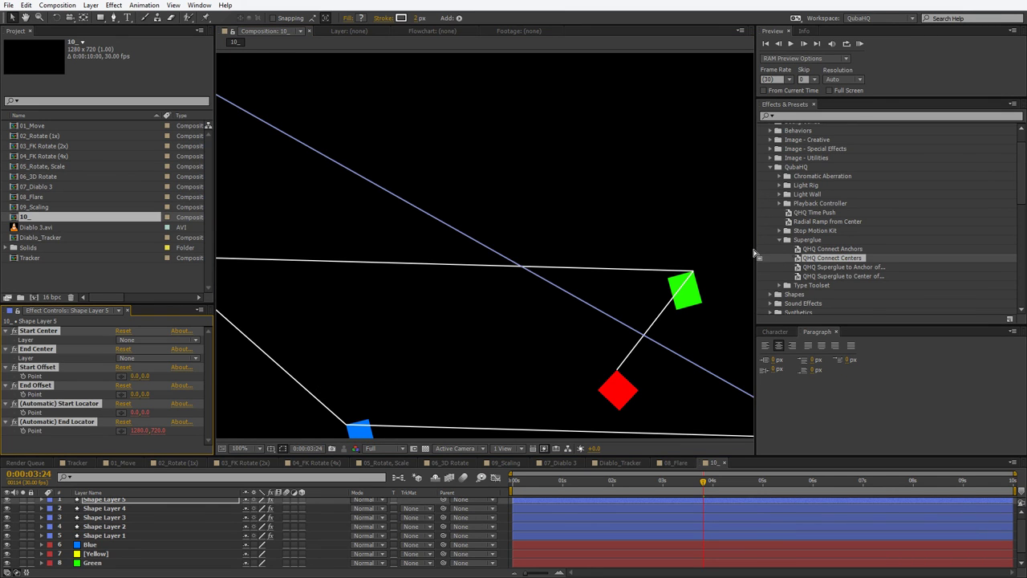
pyautogui.moveTo(755, 254); pyautogui.dragTo(1001, 253)
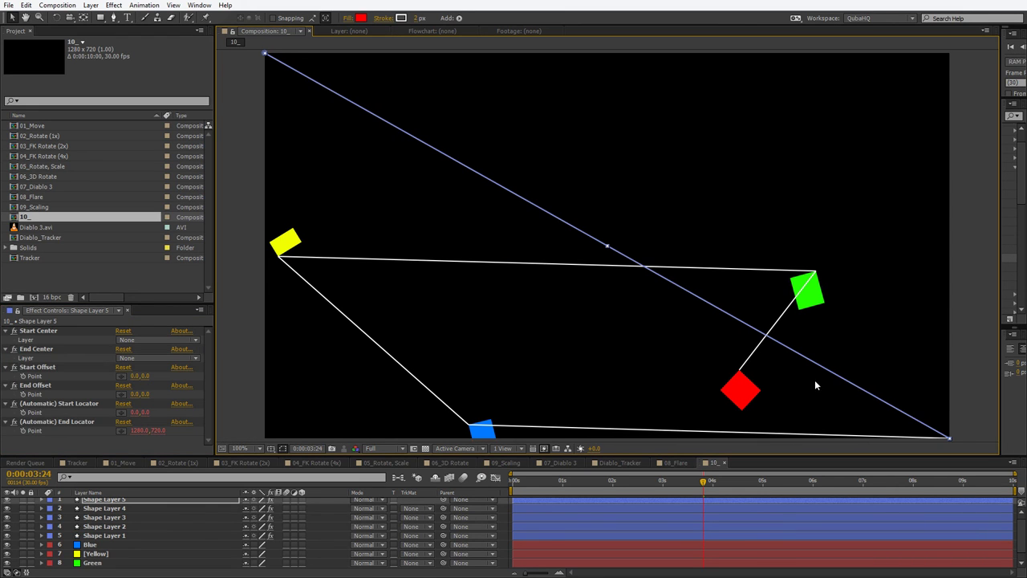
# - Set the new line's Start Center to Green and End Center to Blue
pyautogui.click(787, 371)
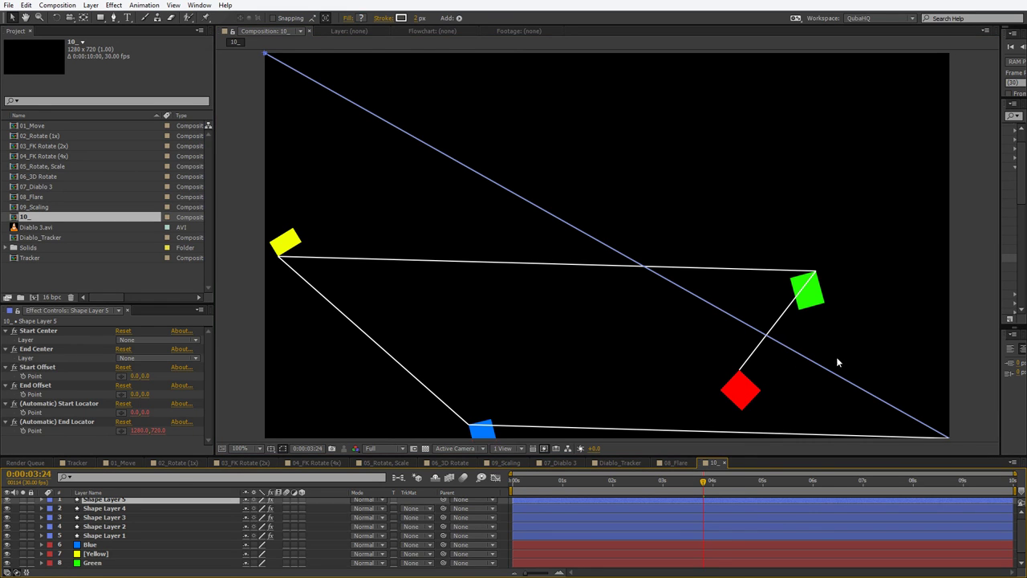
pyautogui.click(141, 338)
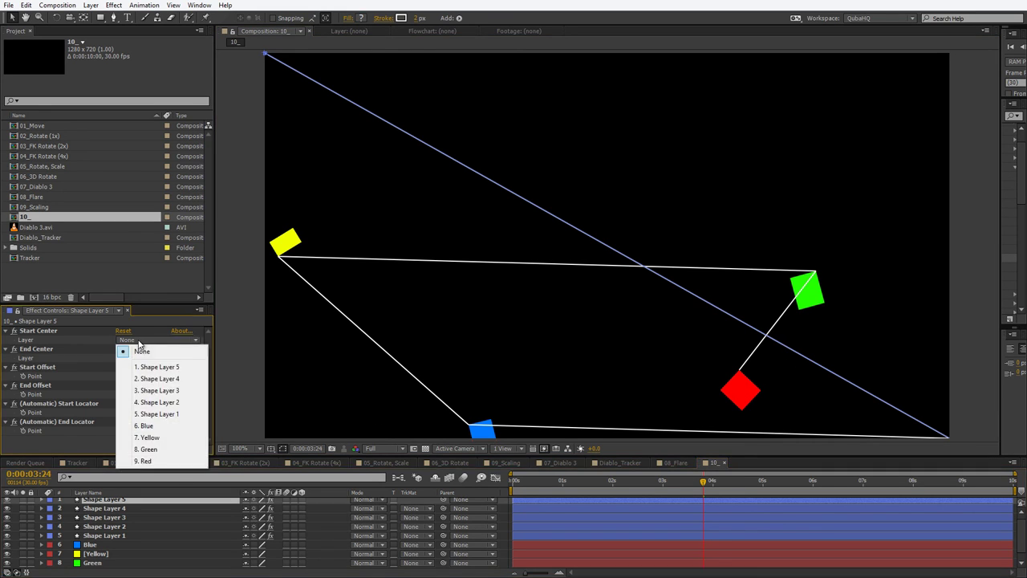
pyautogui.click(167, 448)
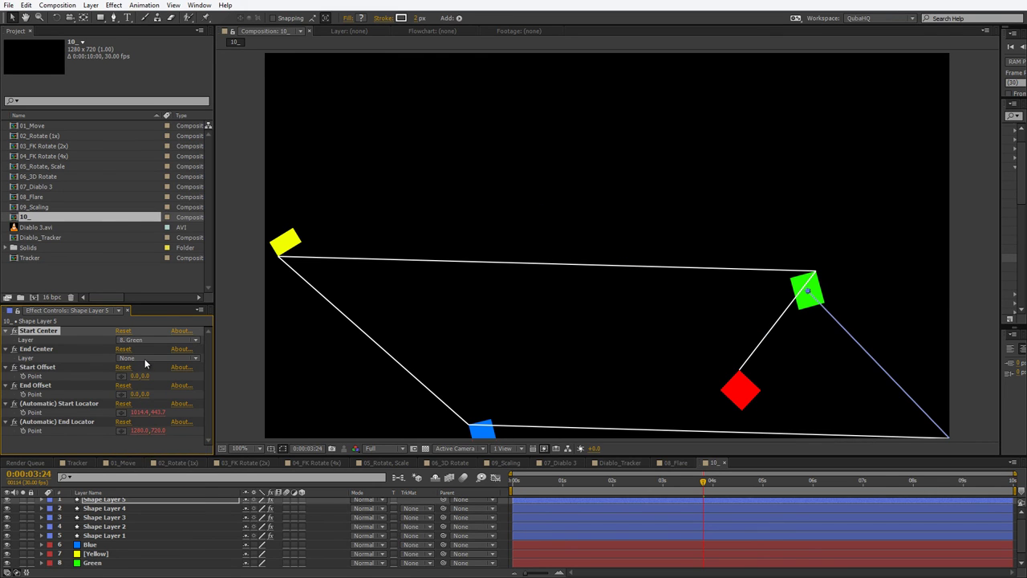
pyautogui.click(138, 358)
pyautogui.click(170, 448)
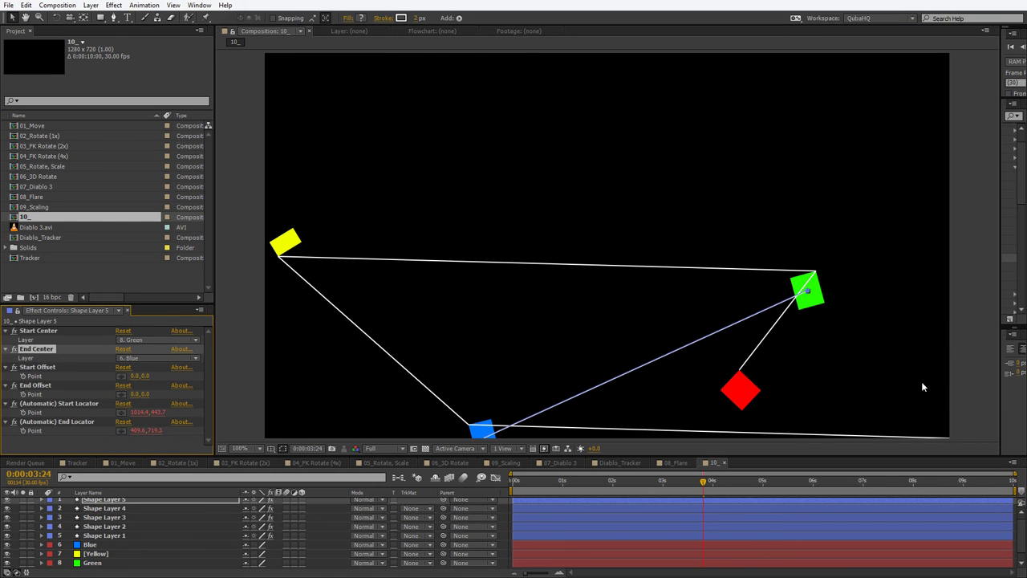
# - Delete the four anchor-connecting shape layers, keeping only the center-connecting line and the coloured solids
pyautogui.click(126, 508)
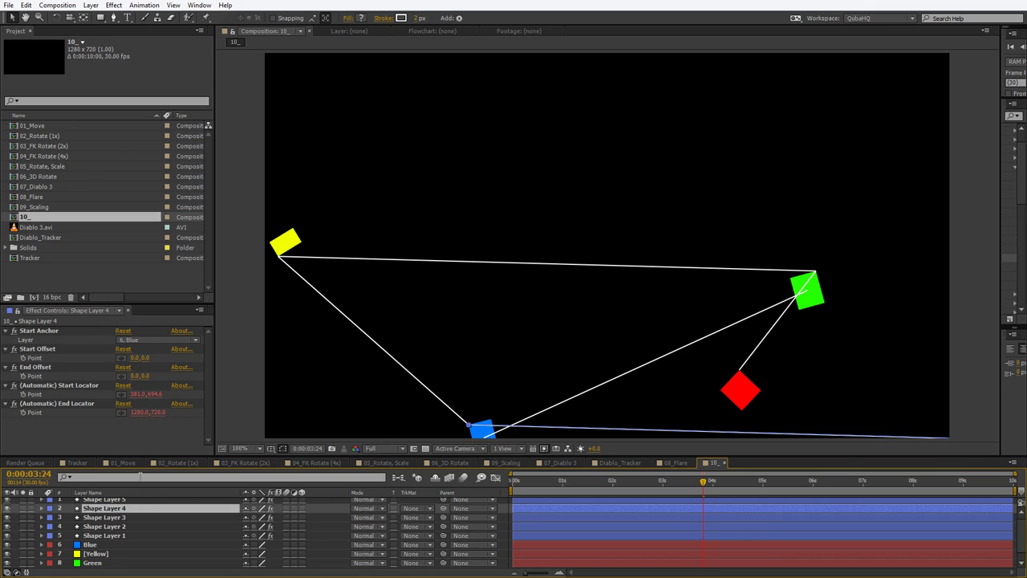
pyautogui.click(113, 526)
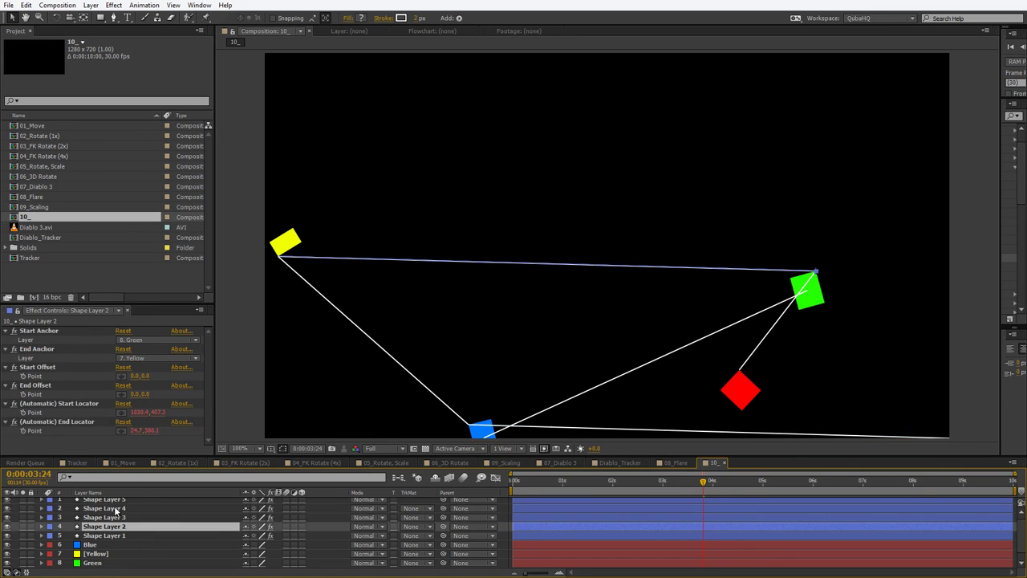
pyautogui.click(117, 509)
pyautogui.press('Delete')
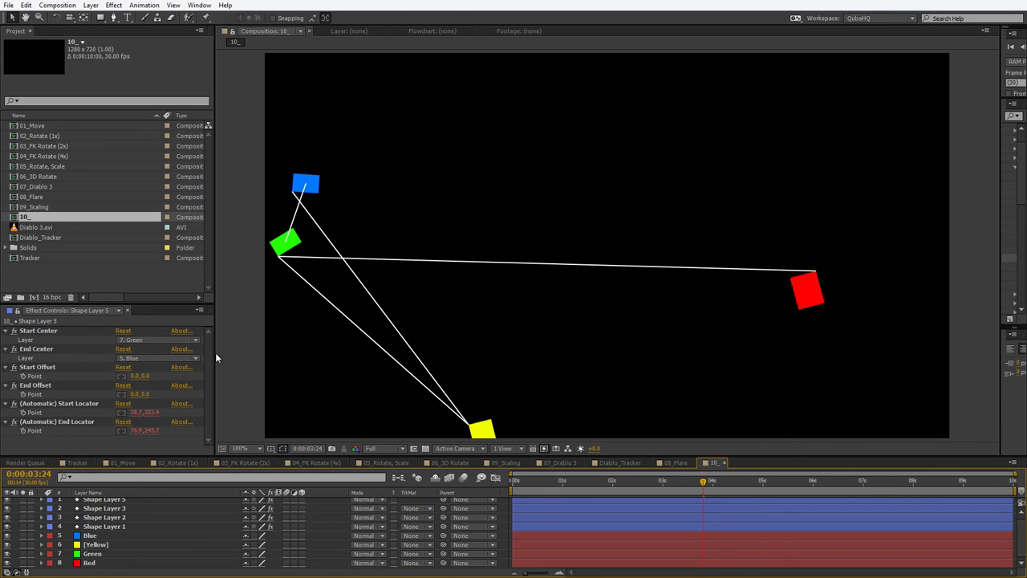
pyautogui.keyDown('shift'); pyautogui.click(120, 509); pyautogui.keyUp('shift')
pyautogui.press('Delete')
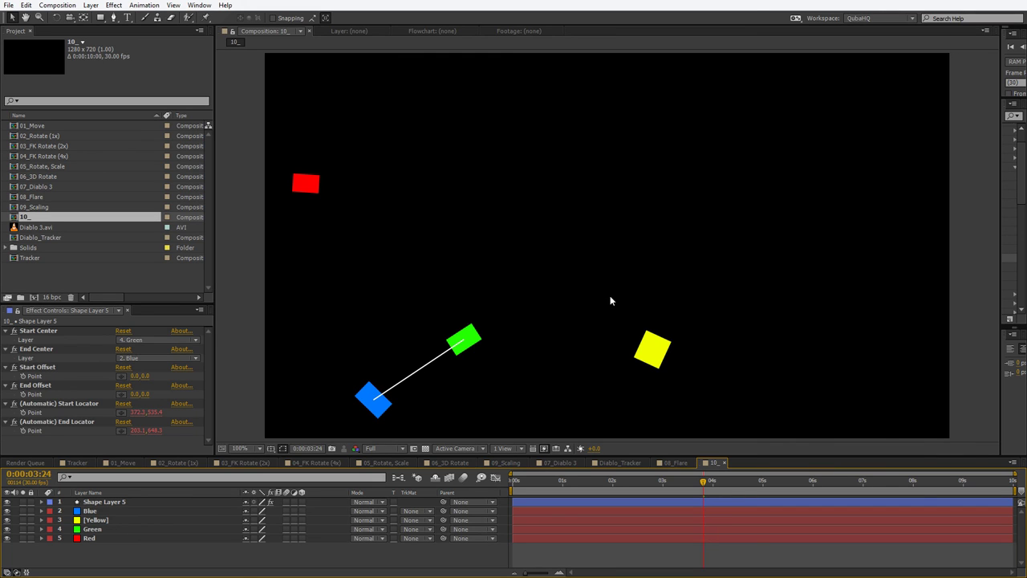
# - Add a dash to Stroke 1 of Shape Layer 5 so the connecting line is dashed, and preview the animation
pyautogui.click(76, 506)
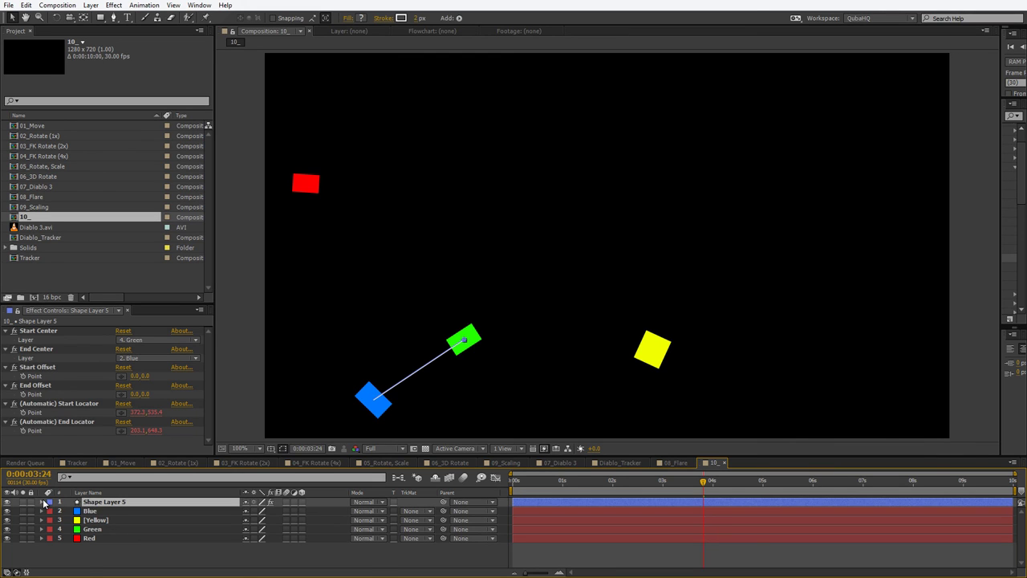
pyautogui.click(43, 502)
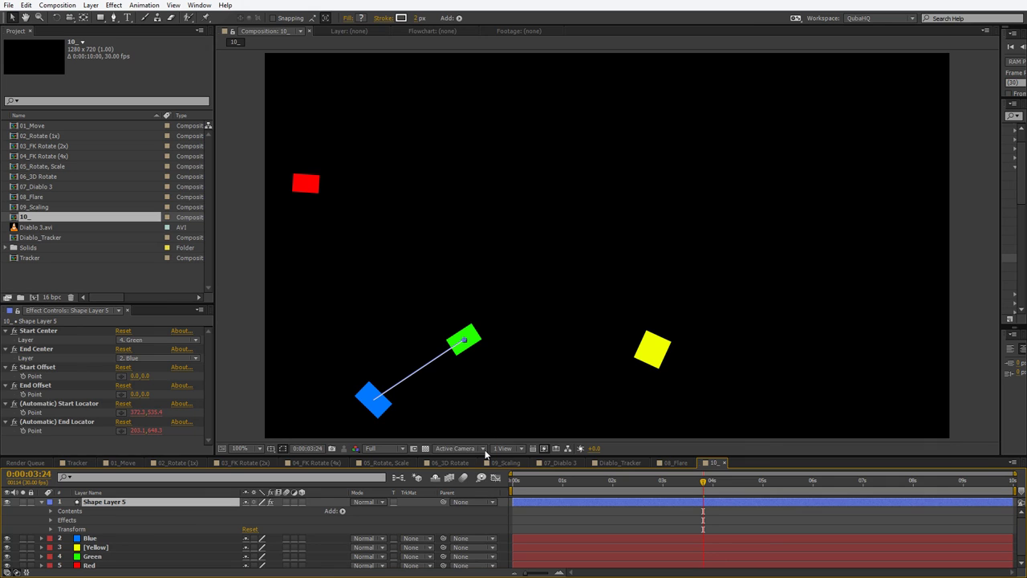
pyautogui.moveTo(586, 483); pyautogui.dragTo(685, 494)
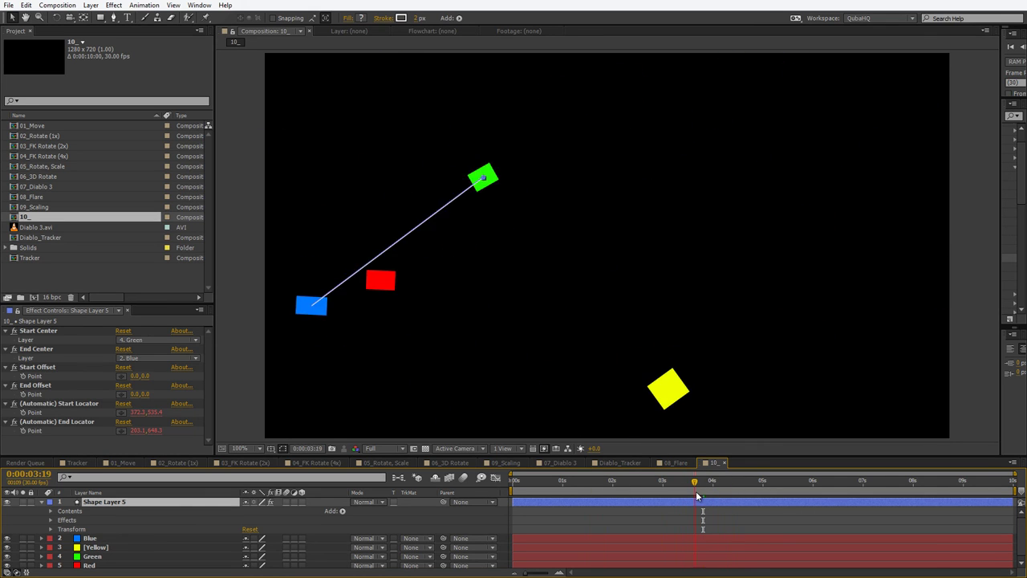
pyautogui.click(51, 511)
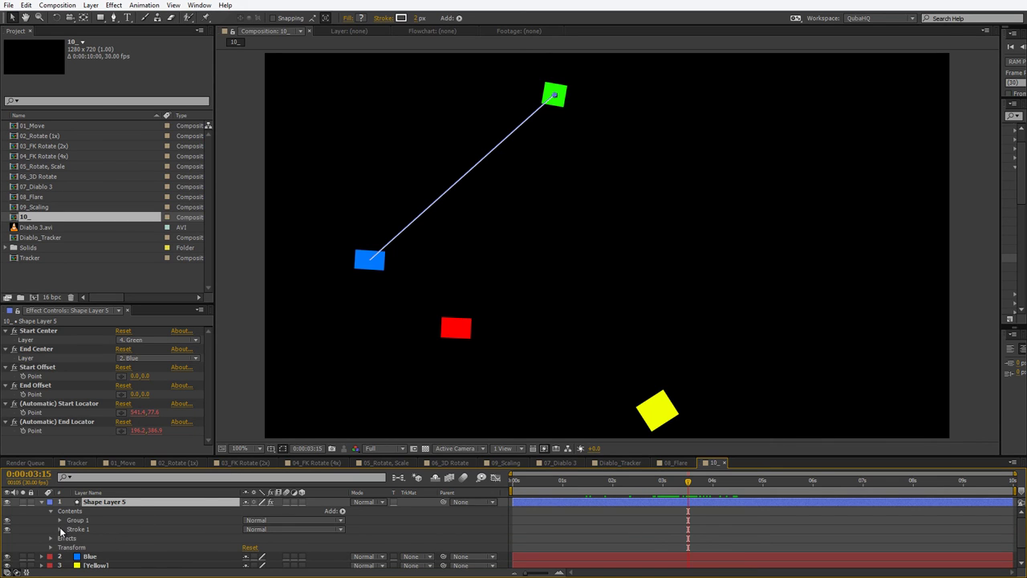
pyautogui.click(63, 530)
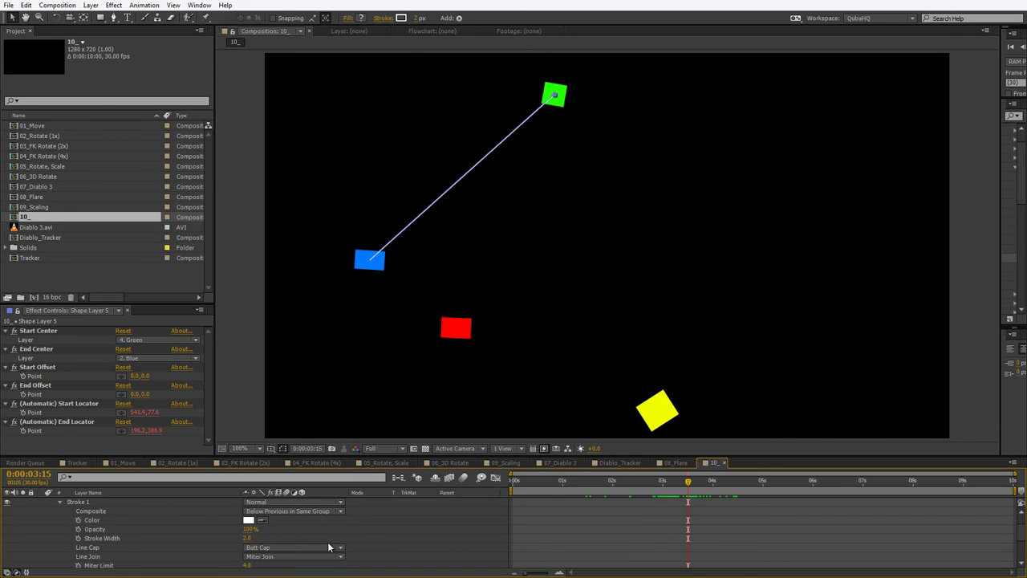
pyautogui.moveTo(448, 444); pyautogui.dragTo(448, 390)
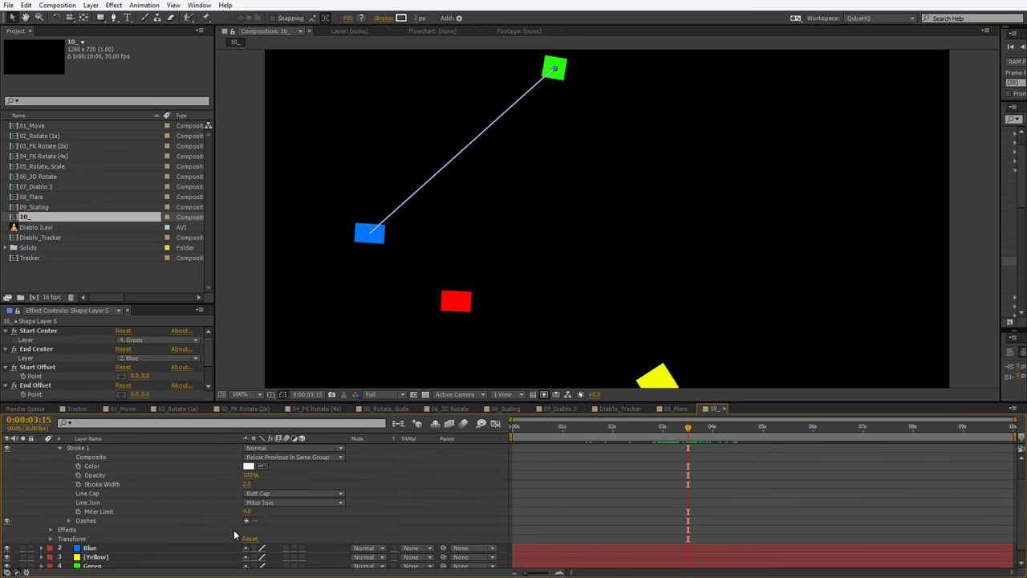
pyautogui.click(246, 521)
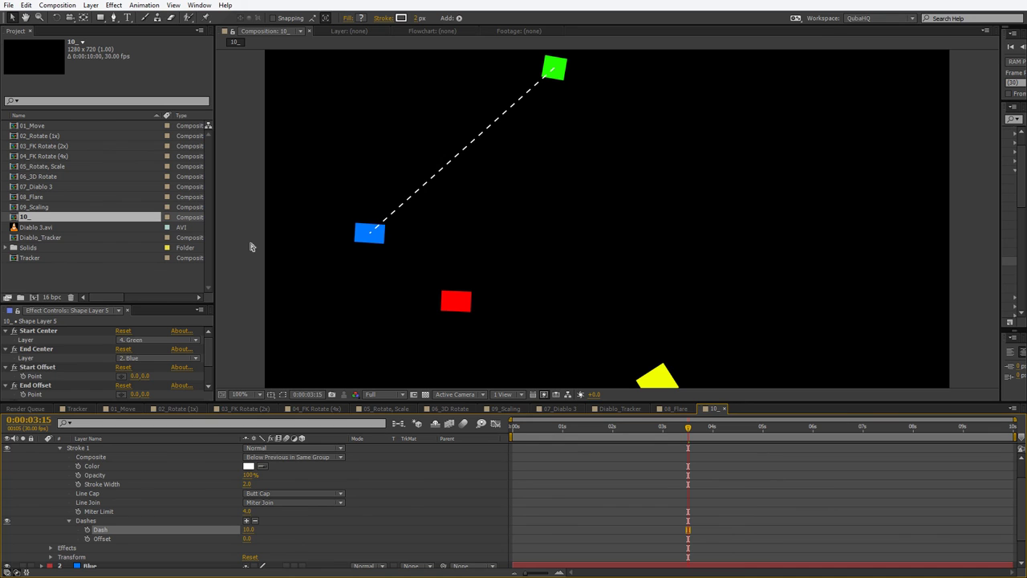
pyautogui.press('space')
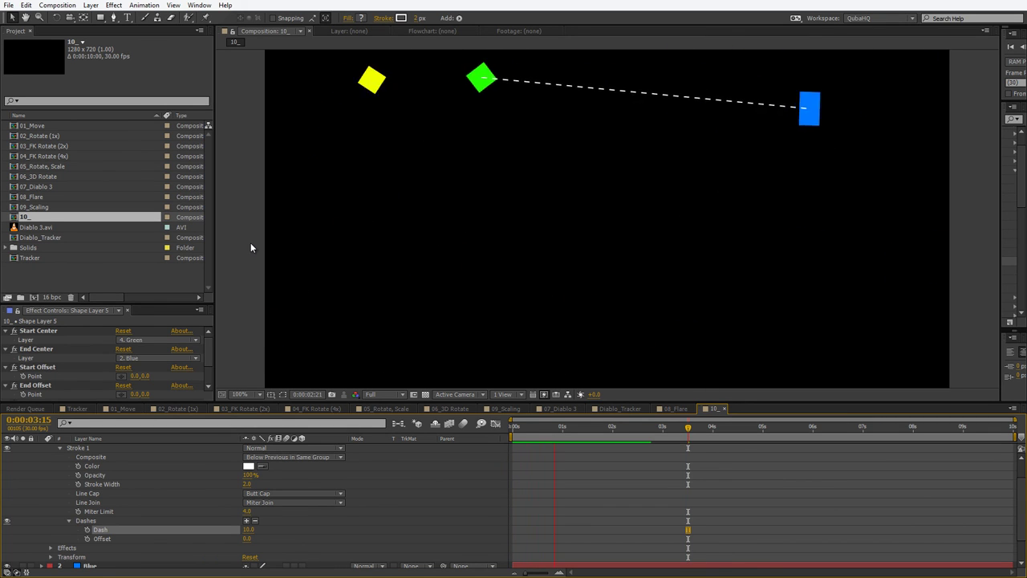
pyautogui.press('space')
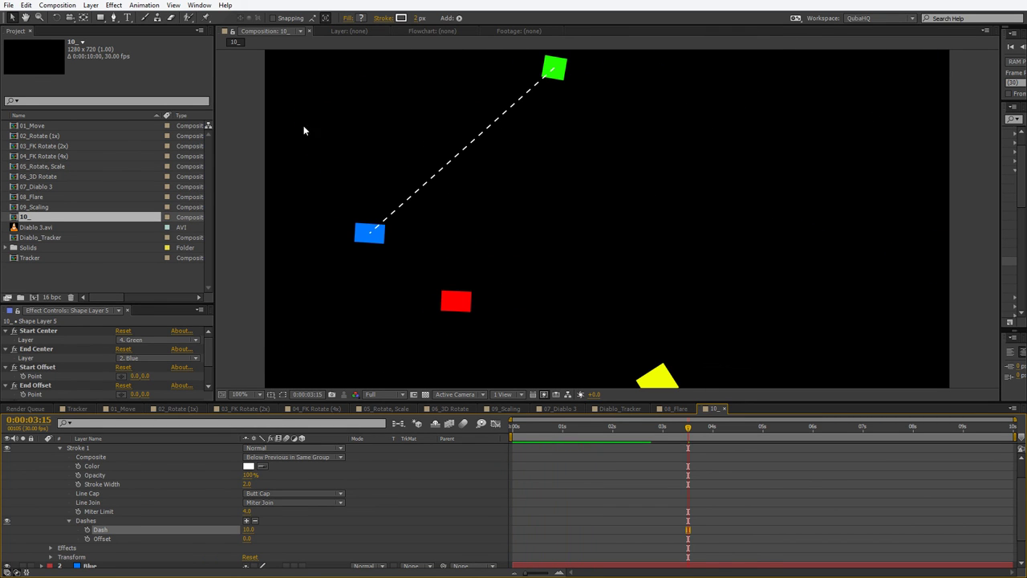
# - Add a gap to the connecting line's dashes, set Dash to 2 and Gap to 3, and preview the dotted line
pyautogui.click(248, 521)
pyautogui.moveTo(256, 531); pyautogui.dragTo(245, 530)
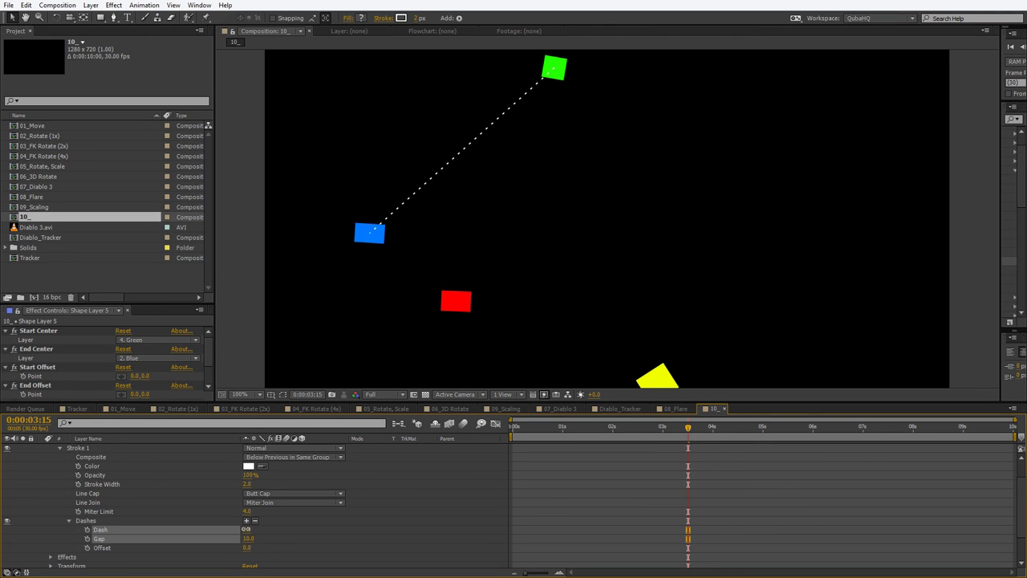
pyautogui.click(245, 530)
pyautogui.write('2')
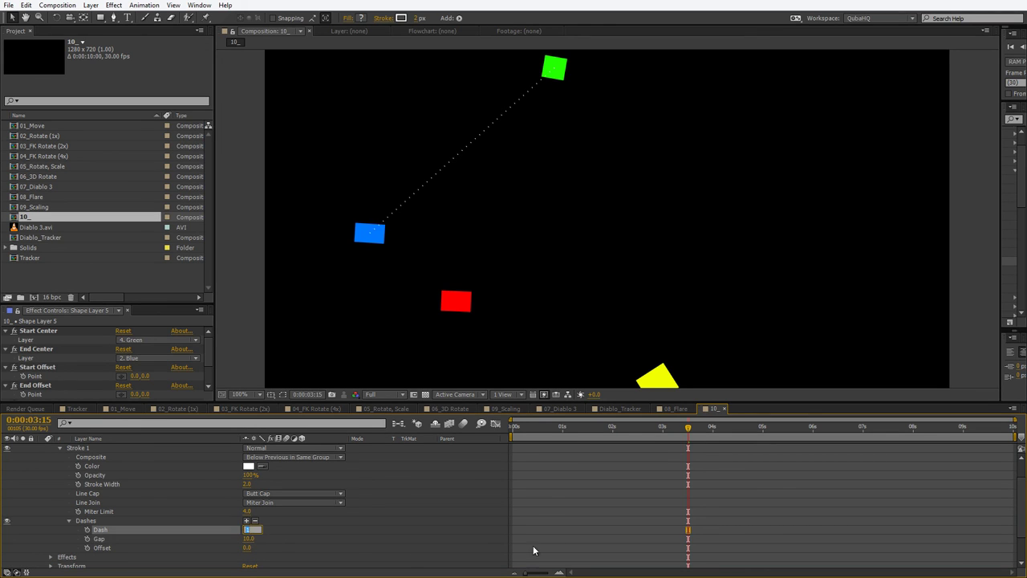
pyautogui.press('Return')
pyautogui.moveTo(248, 538); pyautogui.dragTo(243, 538)
pyautogui.press('space')
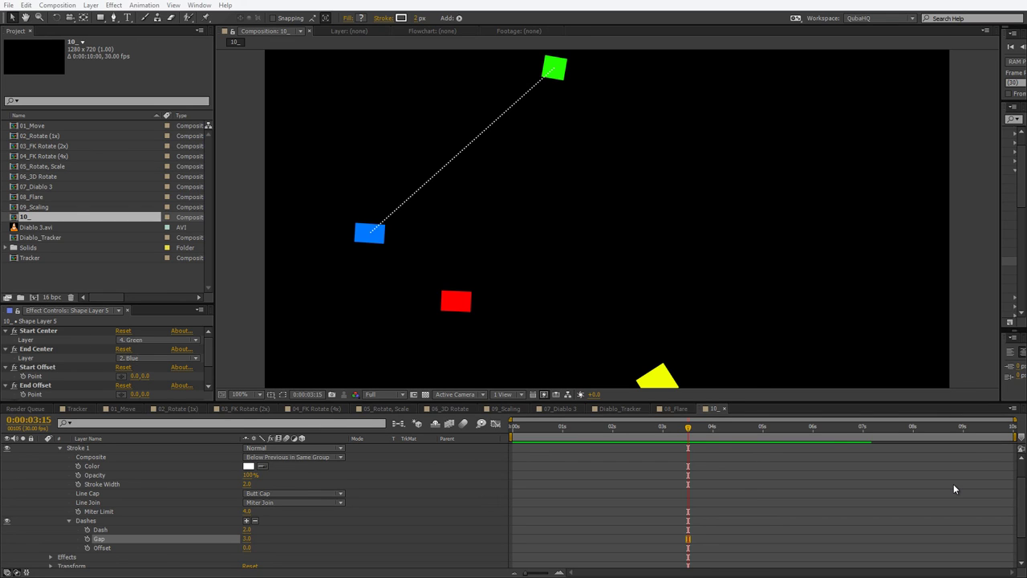
# - Open the 07_Diablo 3 composition and preview its tracked callouts
pyautogui.click(561, 410)
pyautogui.press('space')
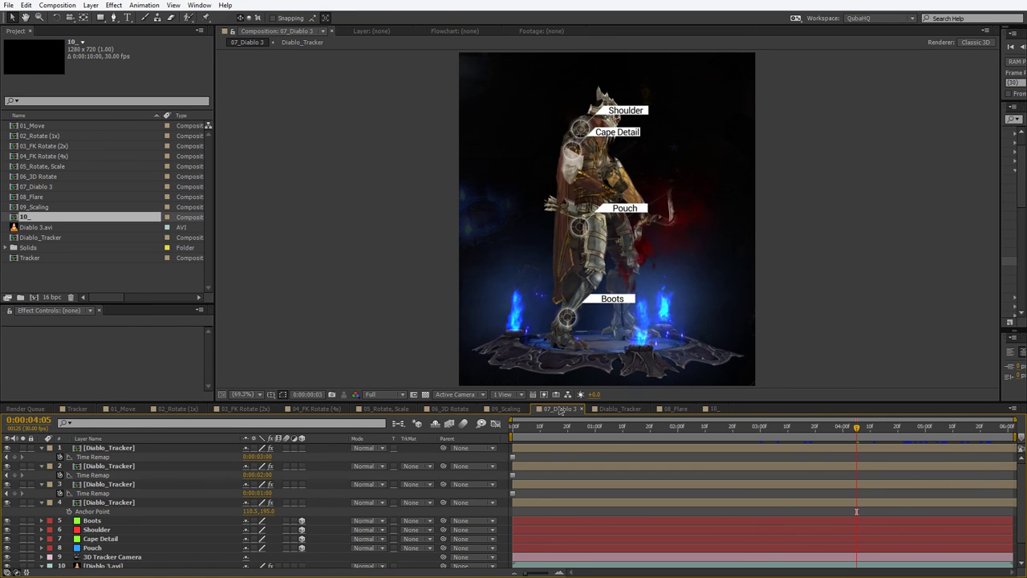